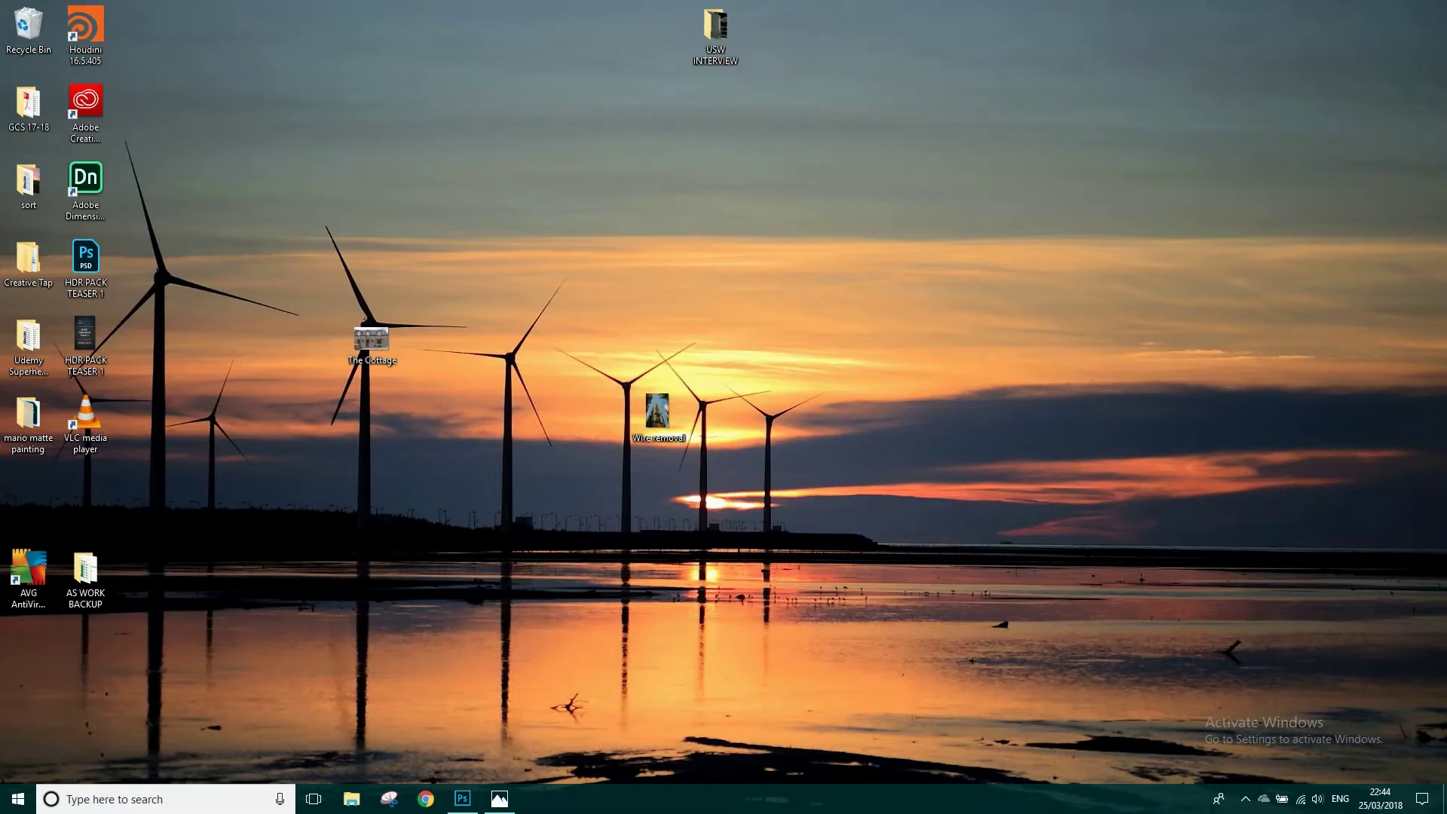
- Preview the HDR PACK TEASER 1, The Cottage and Wire removal images, closing each one after viewing
click(498, 800)
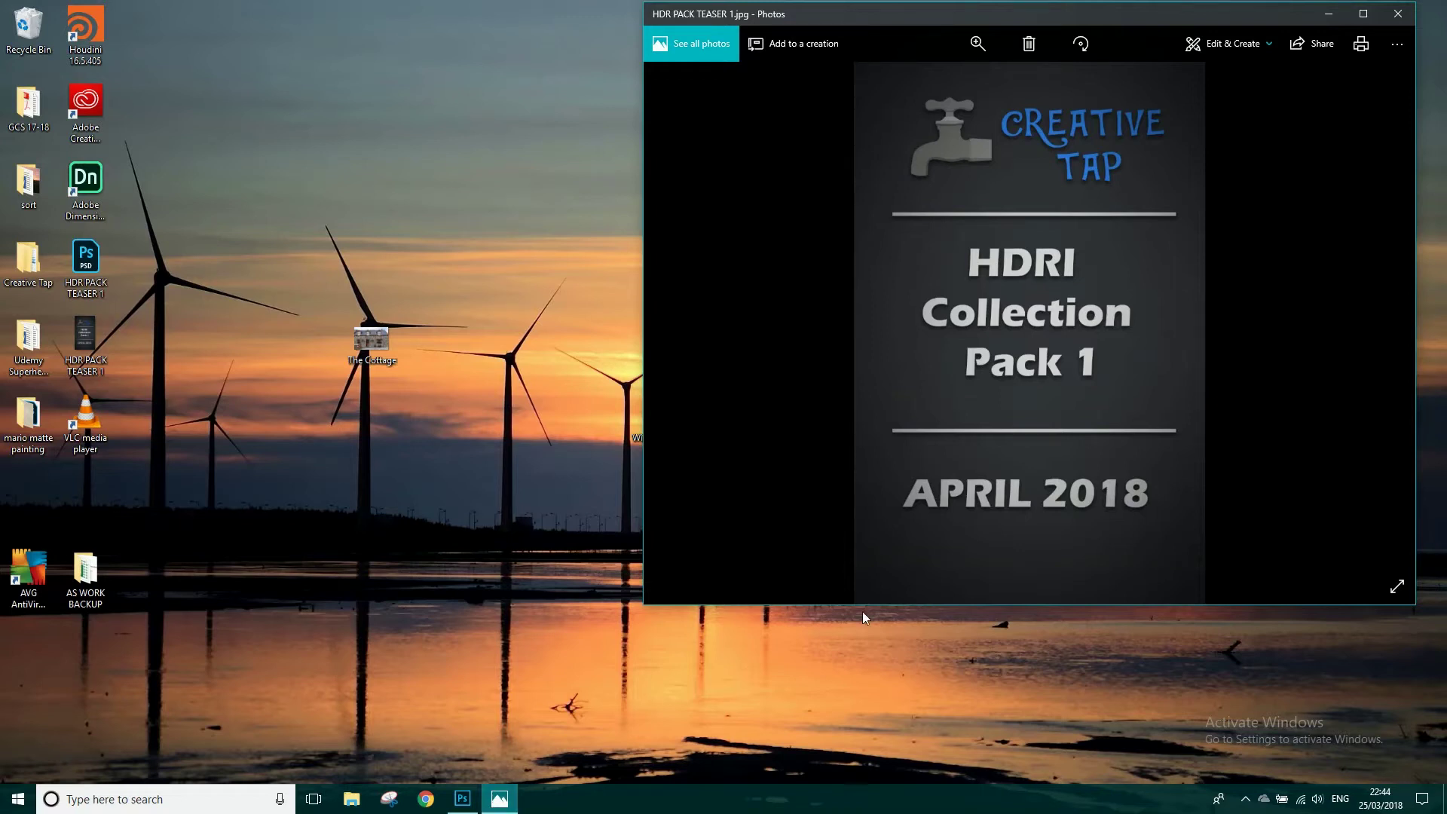
click(1395, 15)
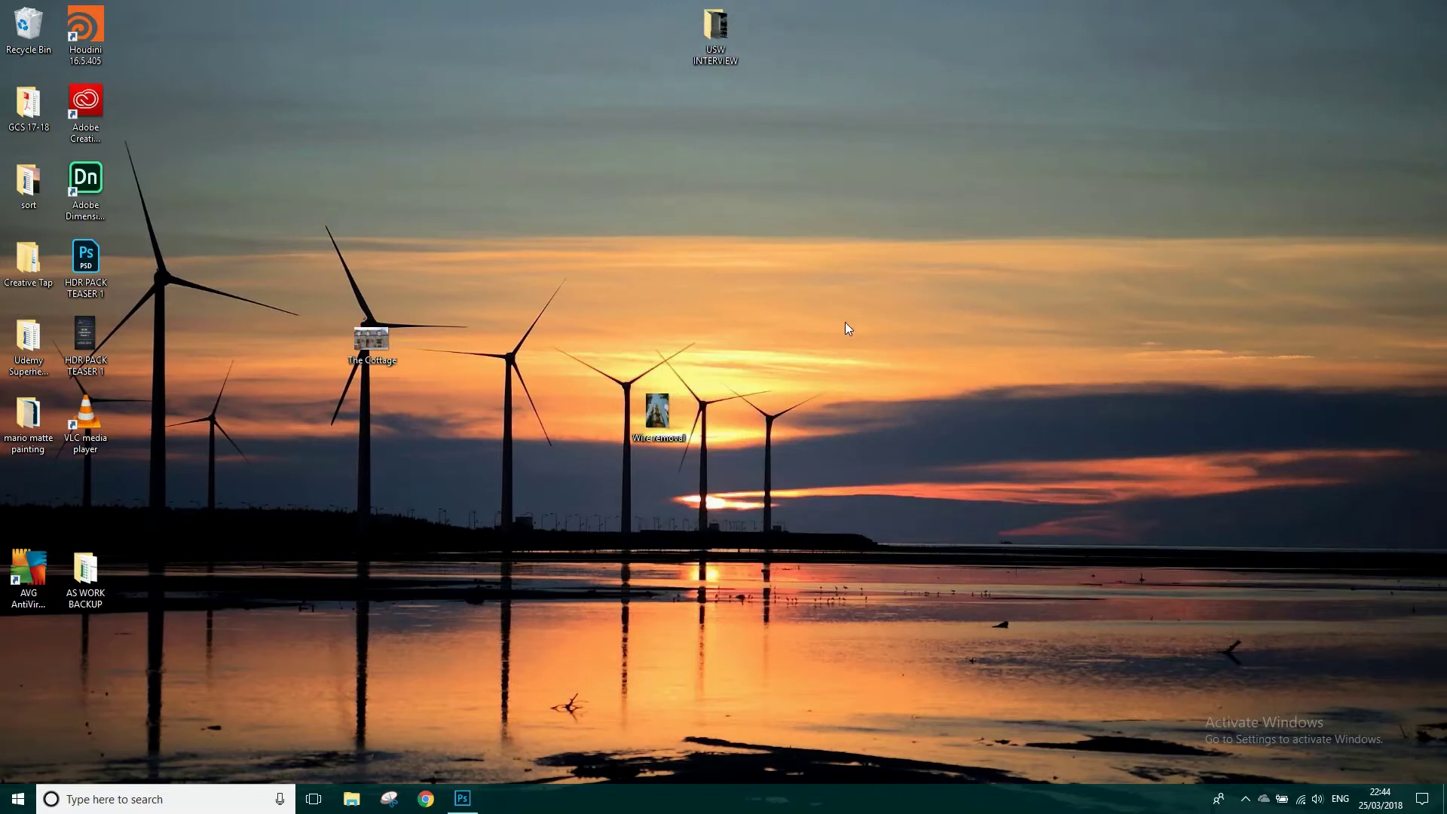
double_click(387, 334)
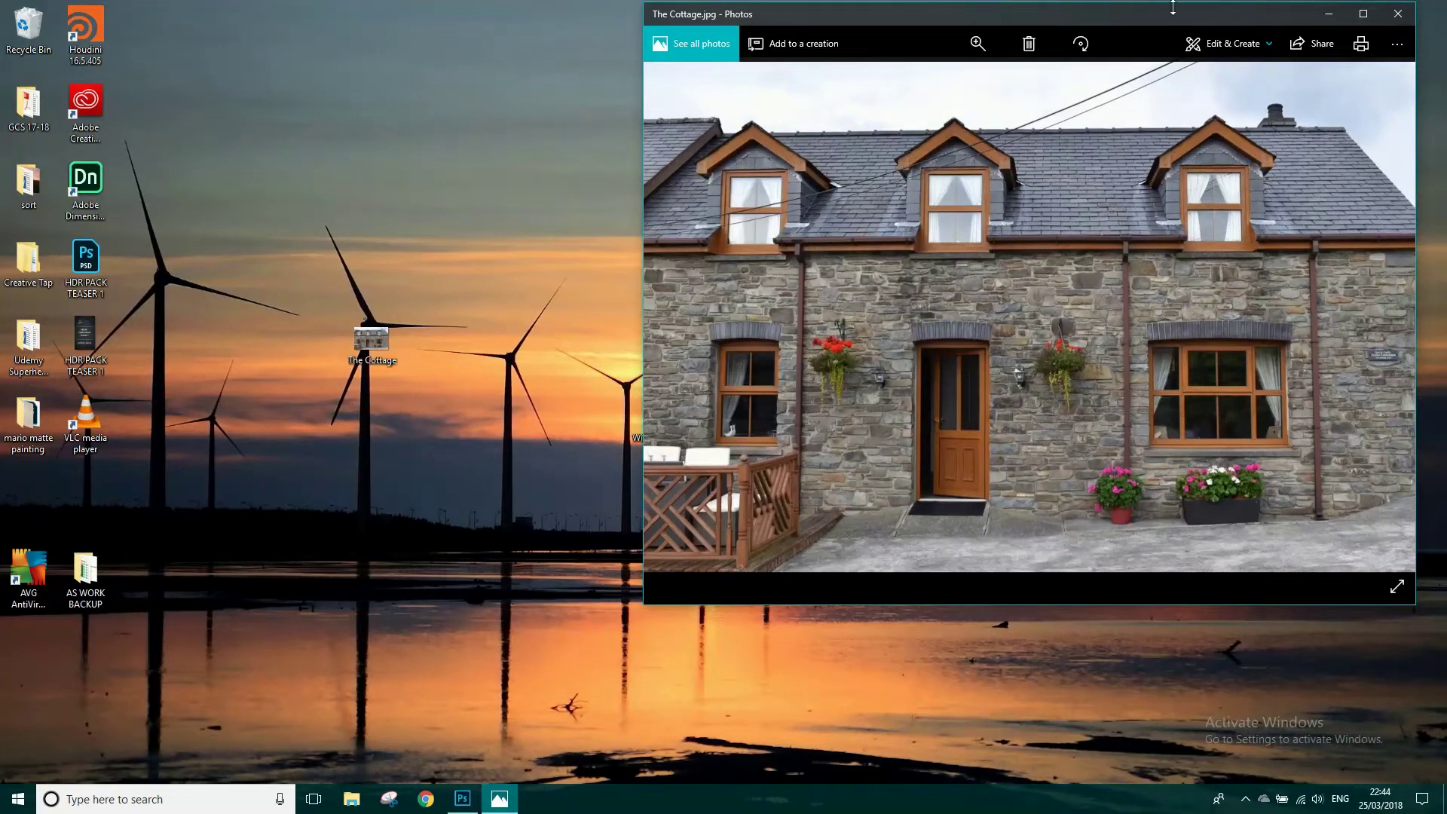
click(1396, 15)
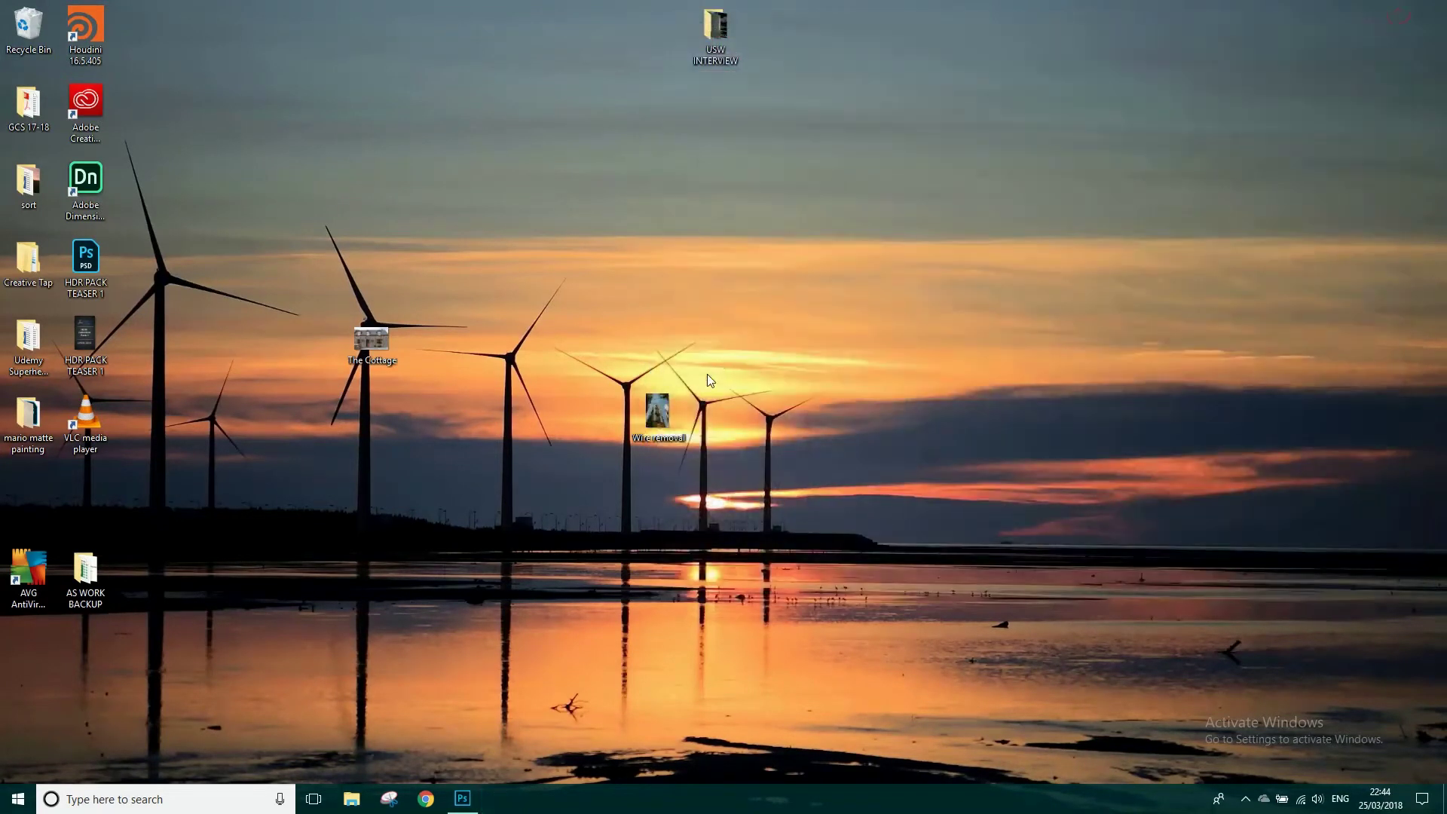
double_click(668, 406)
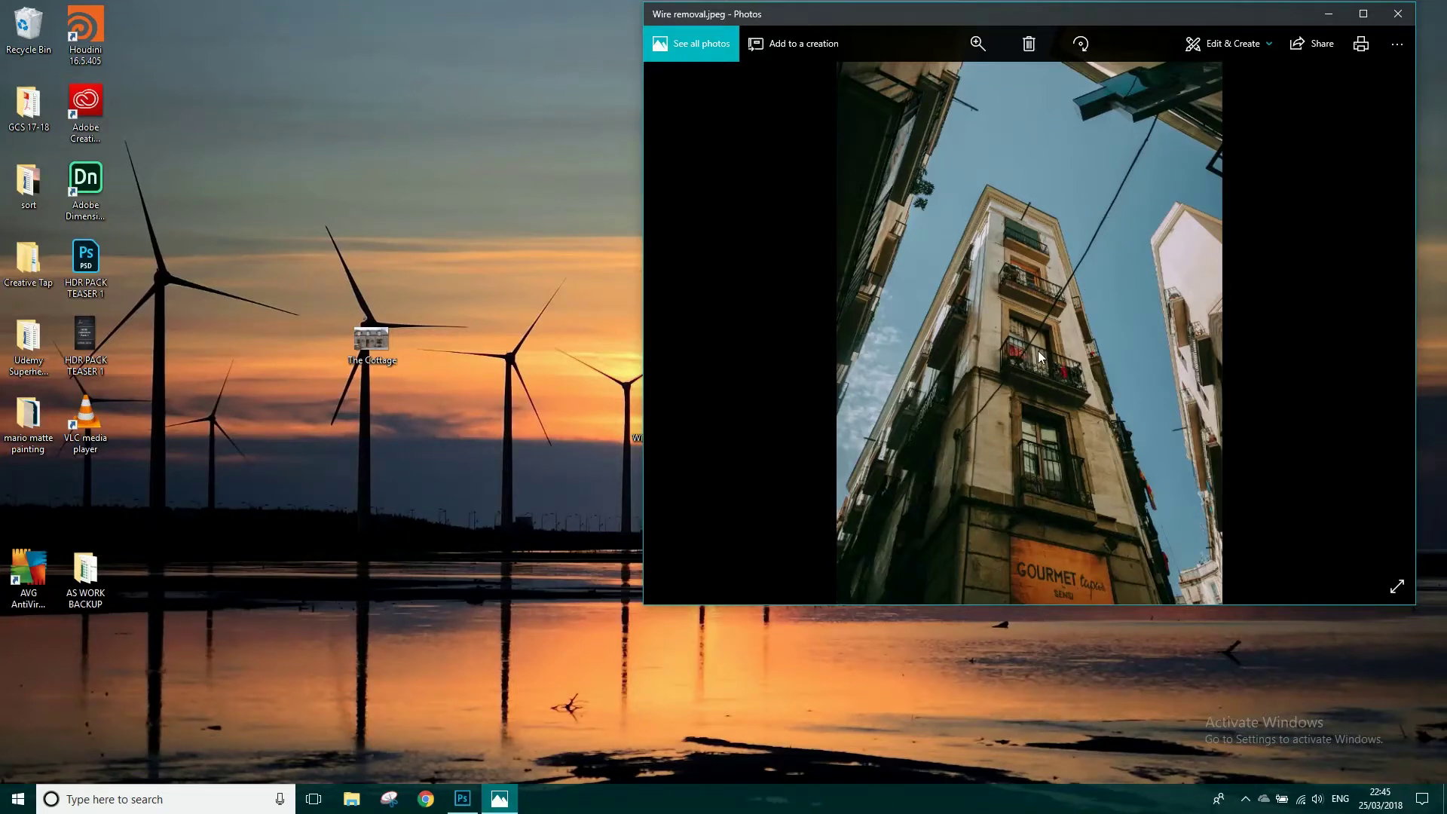
click(1397, 15)
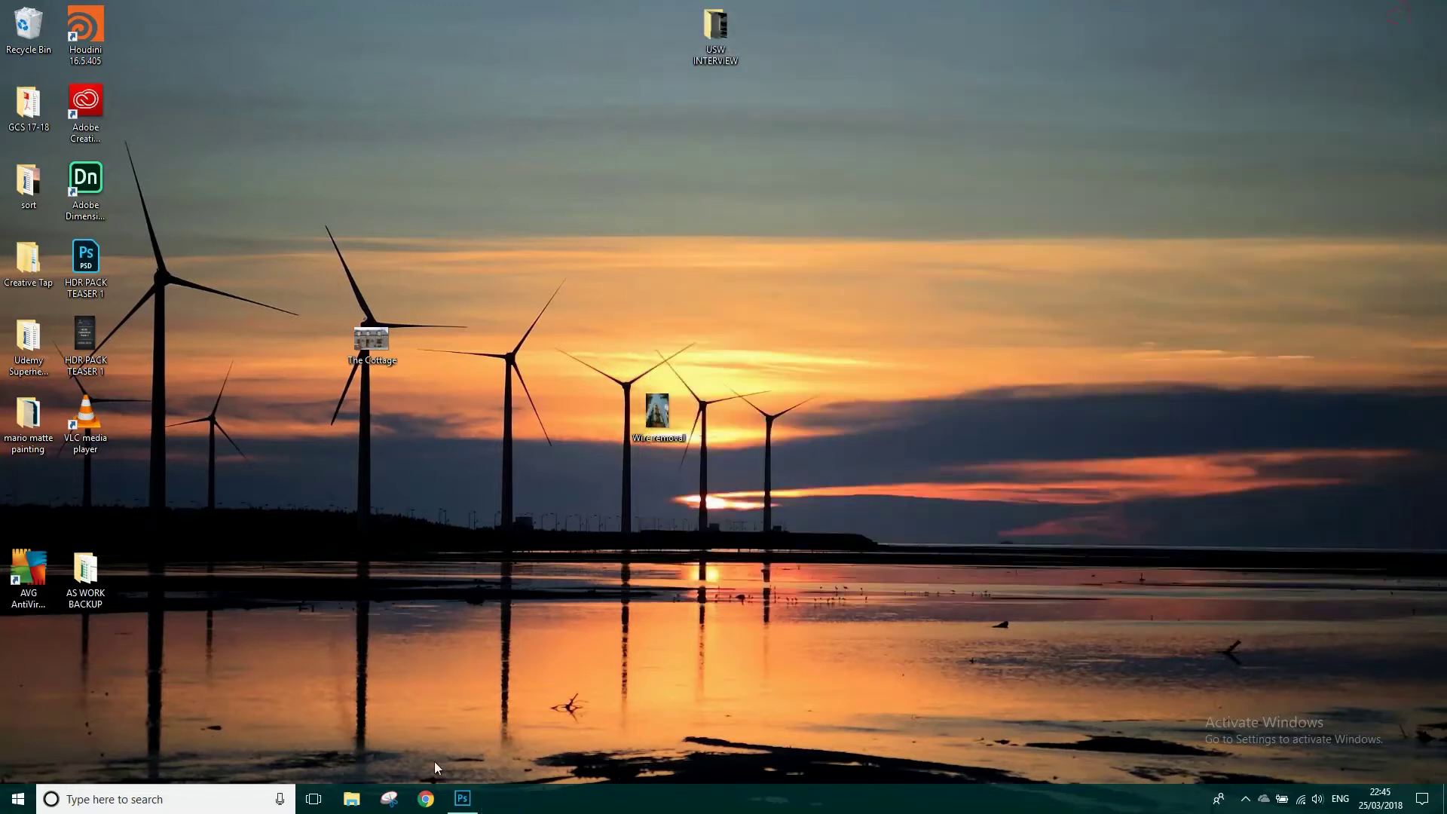
- Switch to Photoshop, duplicate the Background layer of the wire photo and hide the original
click(463, 800)
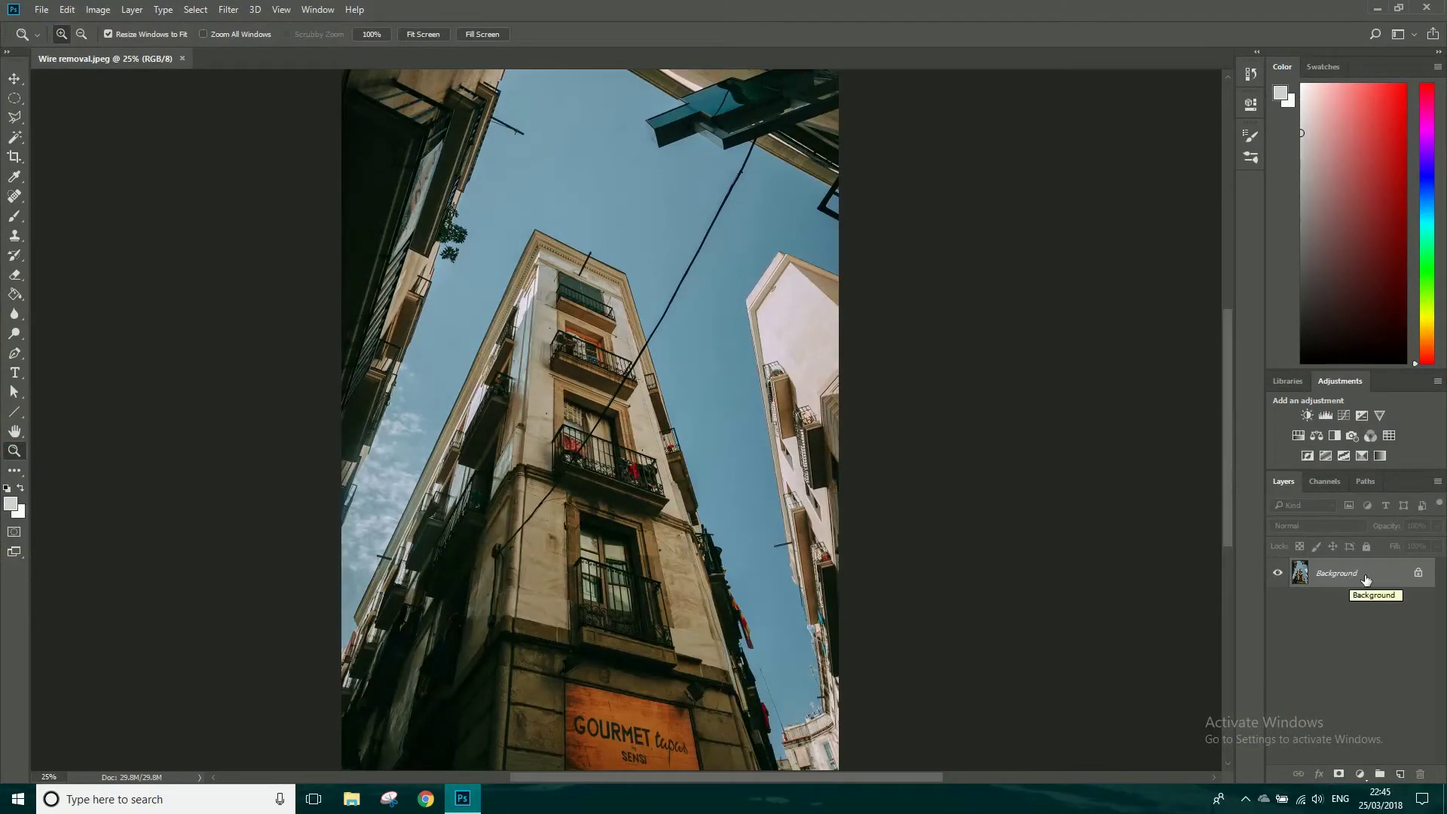
drag(1371, 579, 1402, 774)
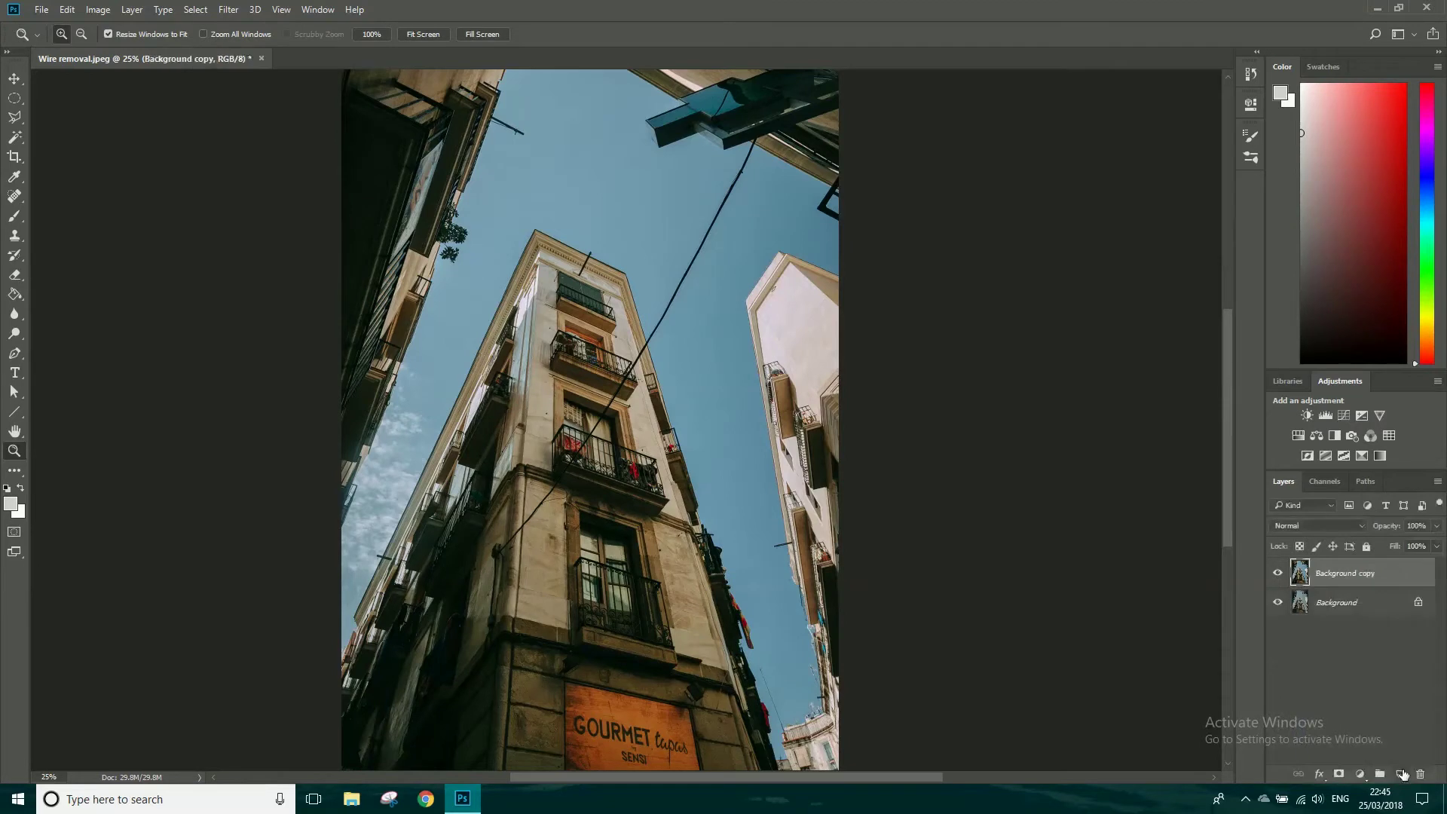
click(1278, 602)
- Add a new empty layer above the background copy and name it Wire Removal
click(1398, 777)
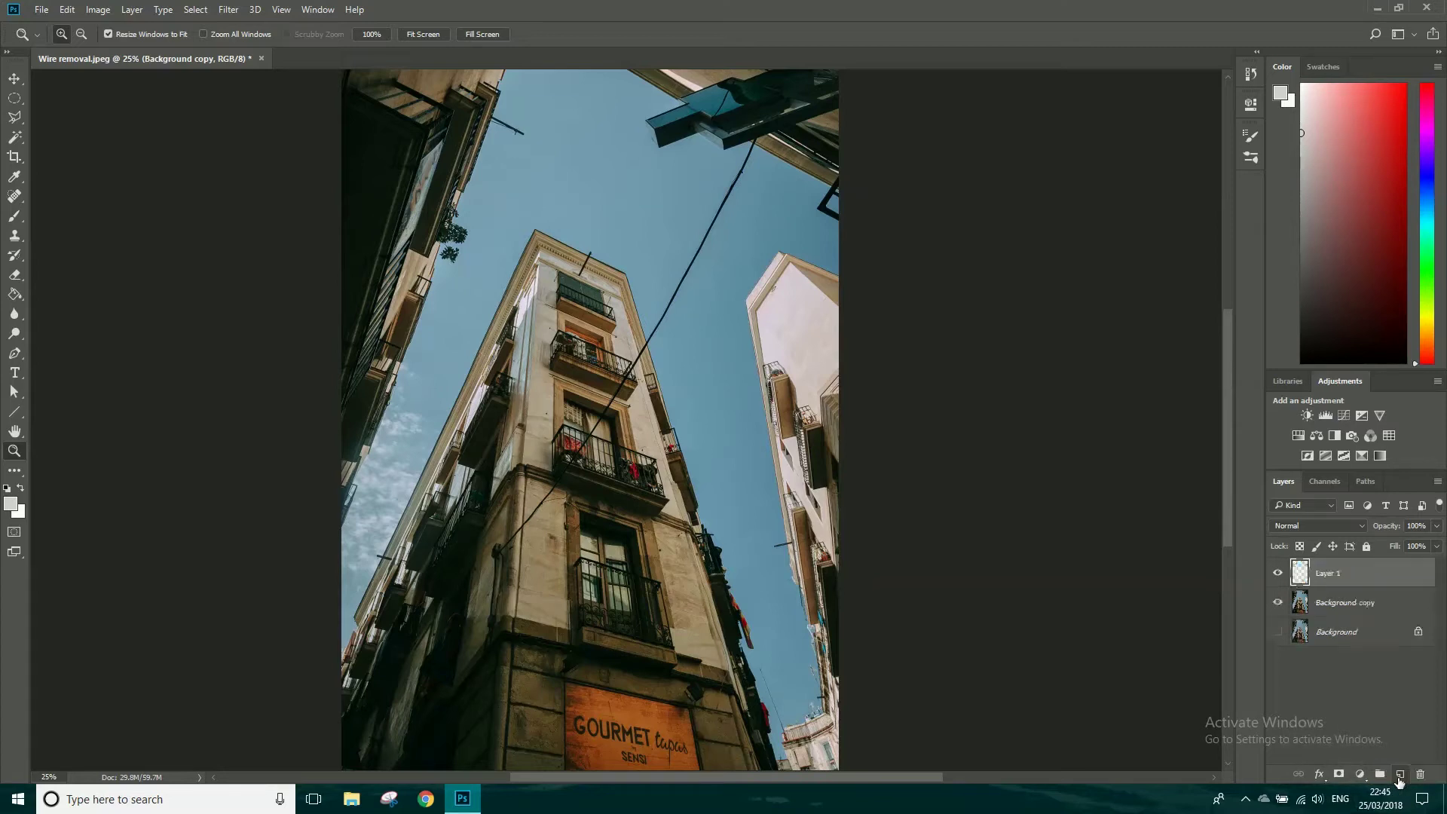
double_click(1331, 574)
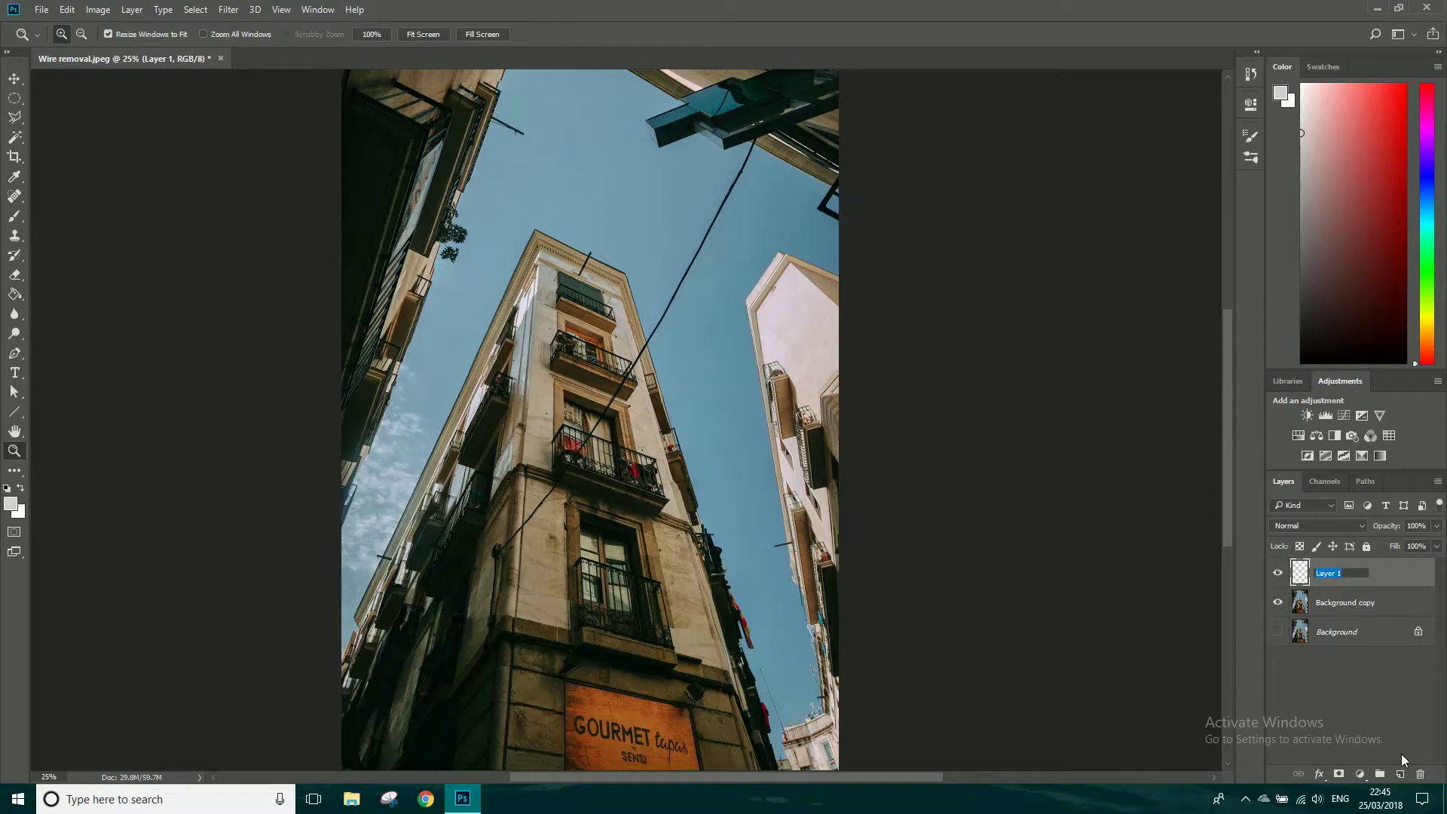
text(Wire Remov)
click(1350, 688)
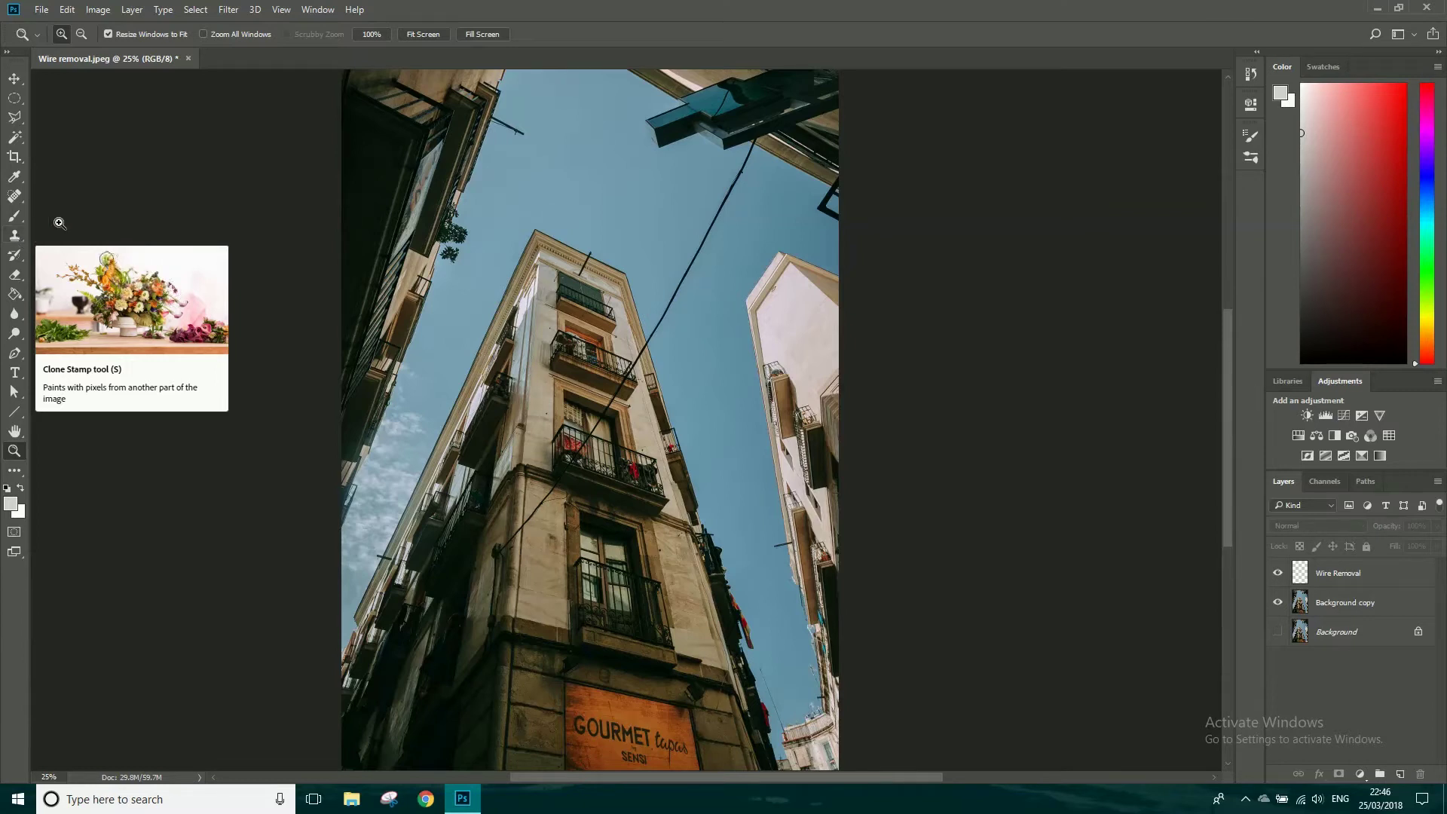
- Activate the Clone Stamp tool on the Wire Removal layer with its sampling set to Current & Below
click(22, 239)
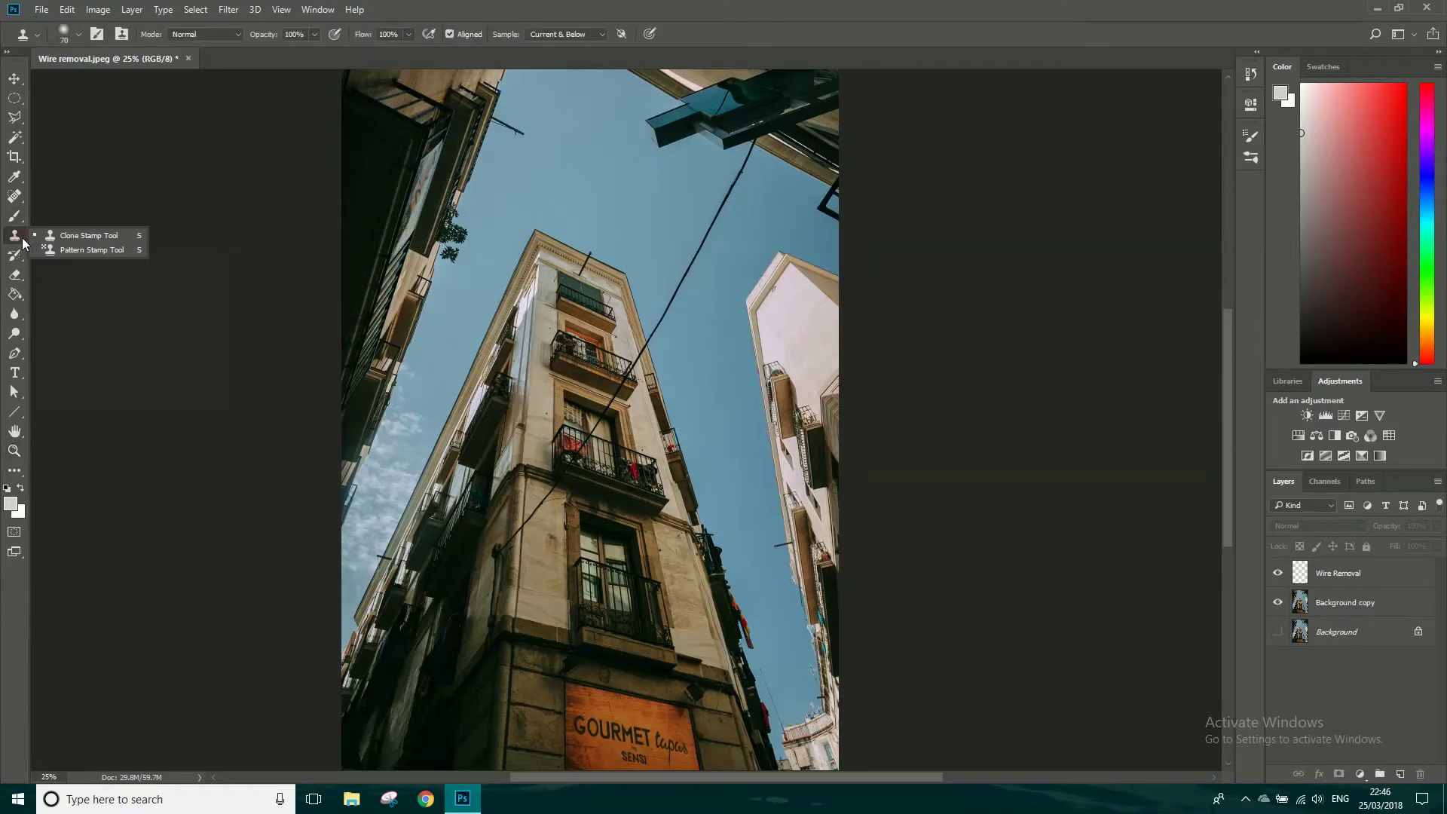
click(79, 236)
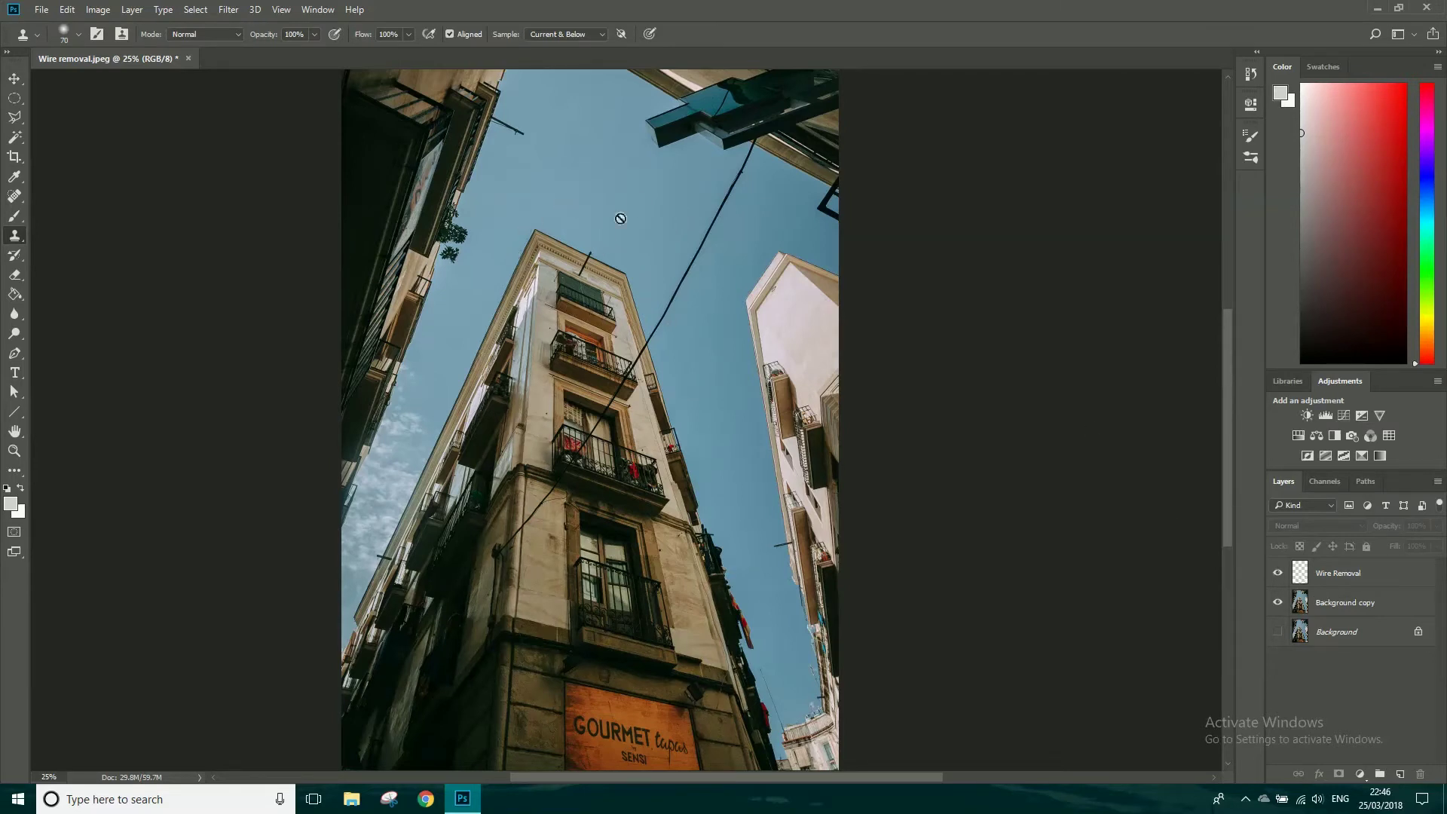
click(1332, 575)
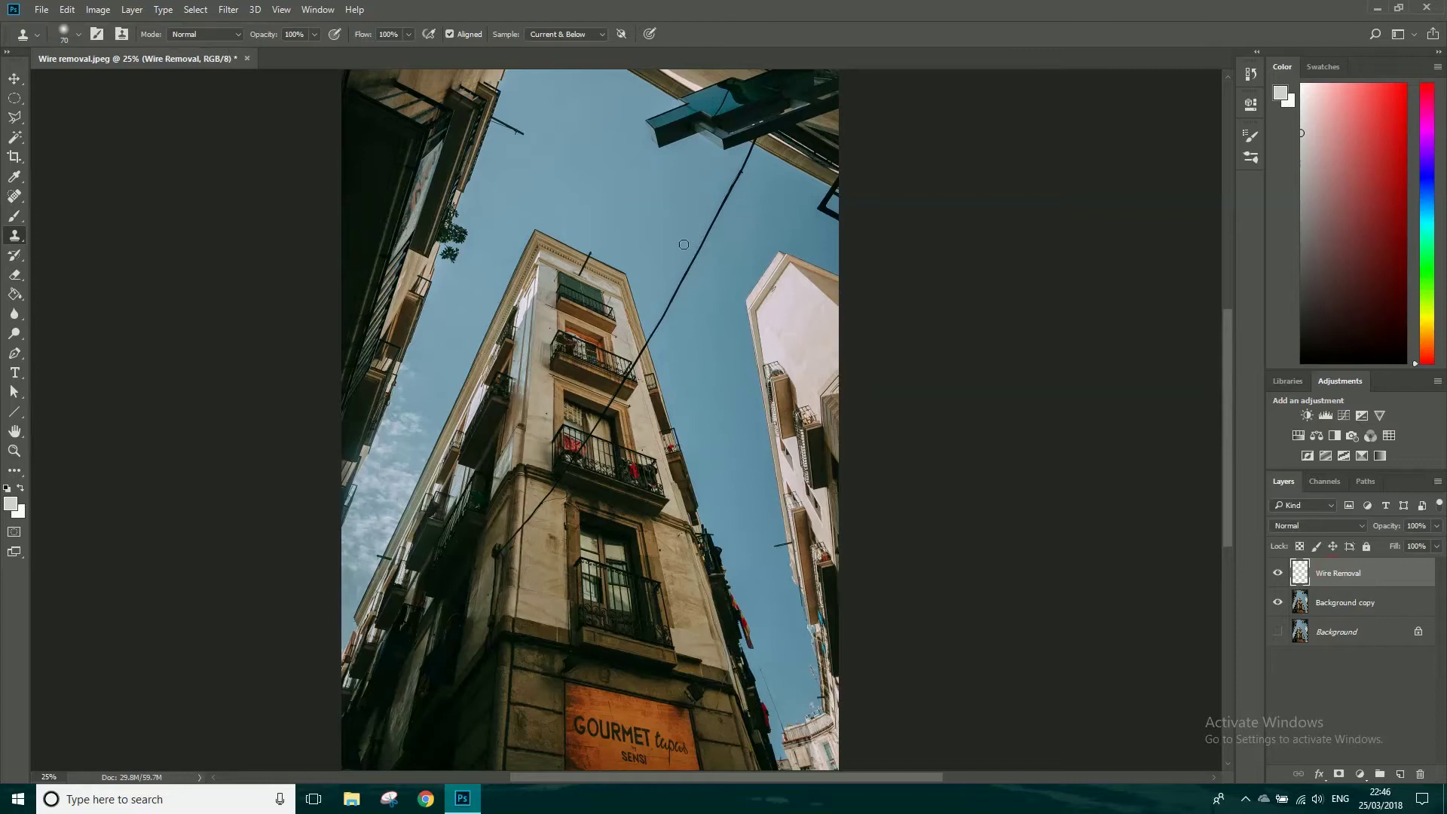
click(547, 35)
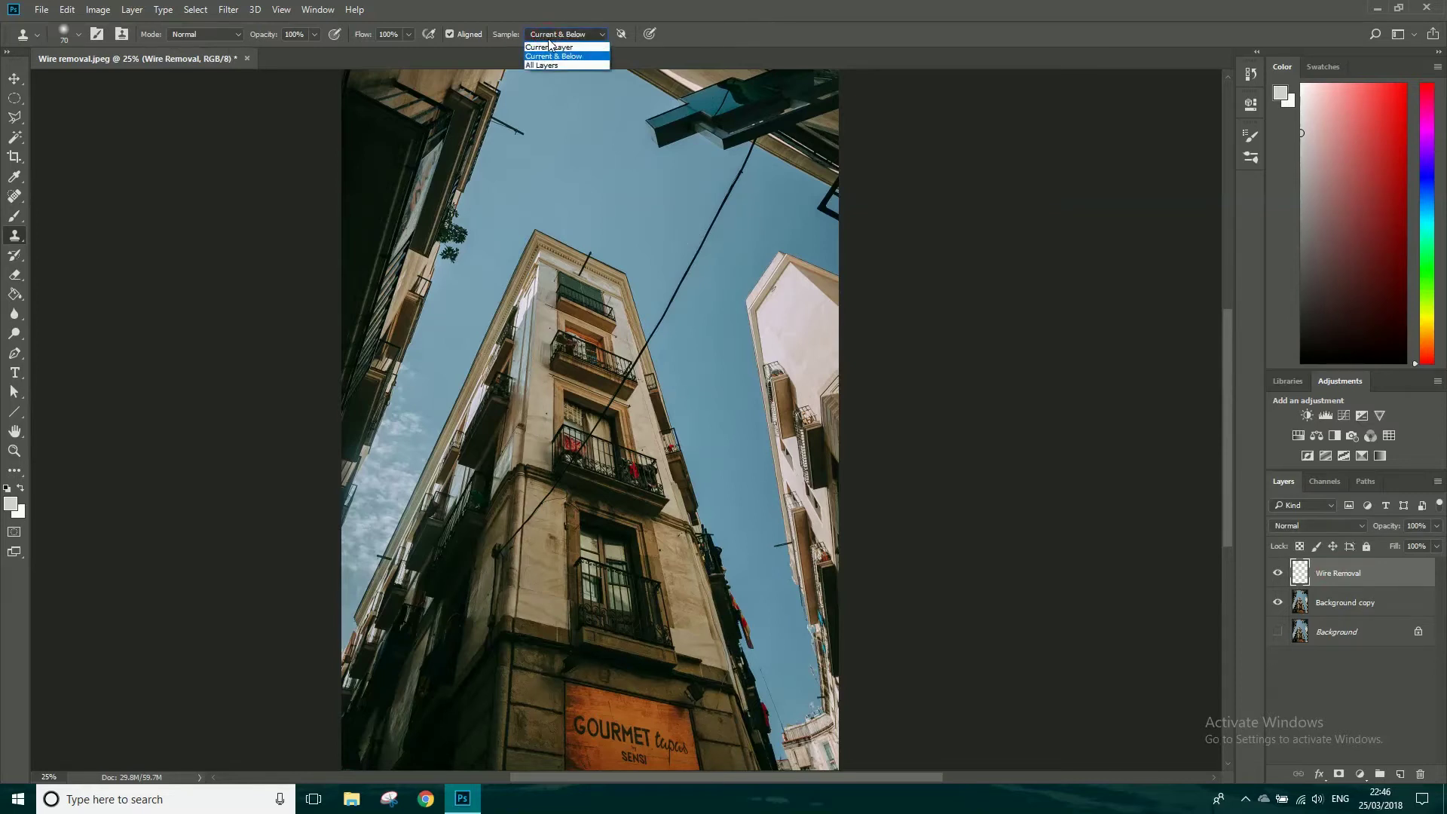
click(549, 47)
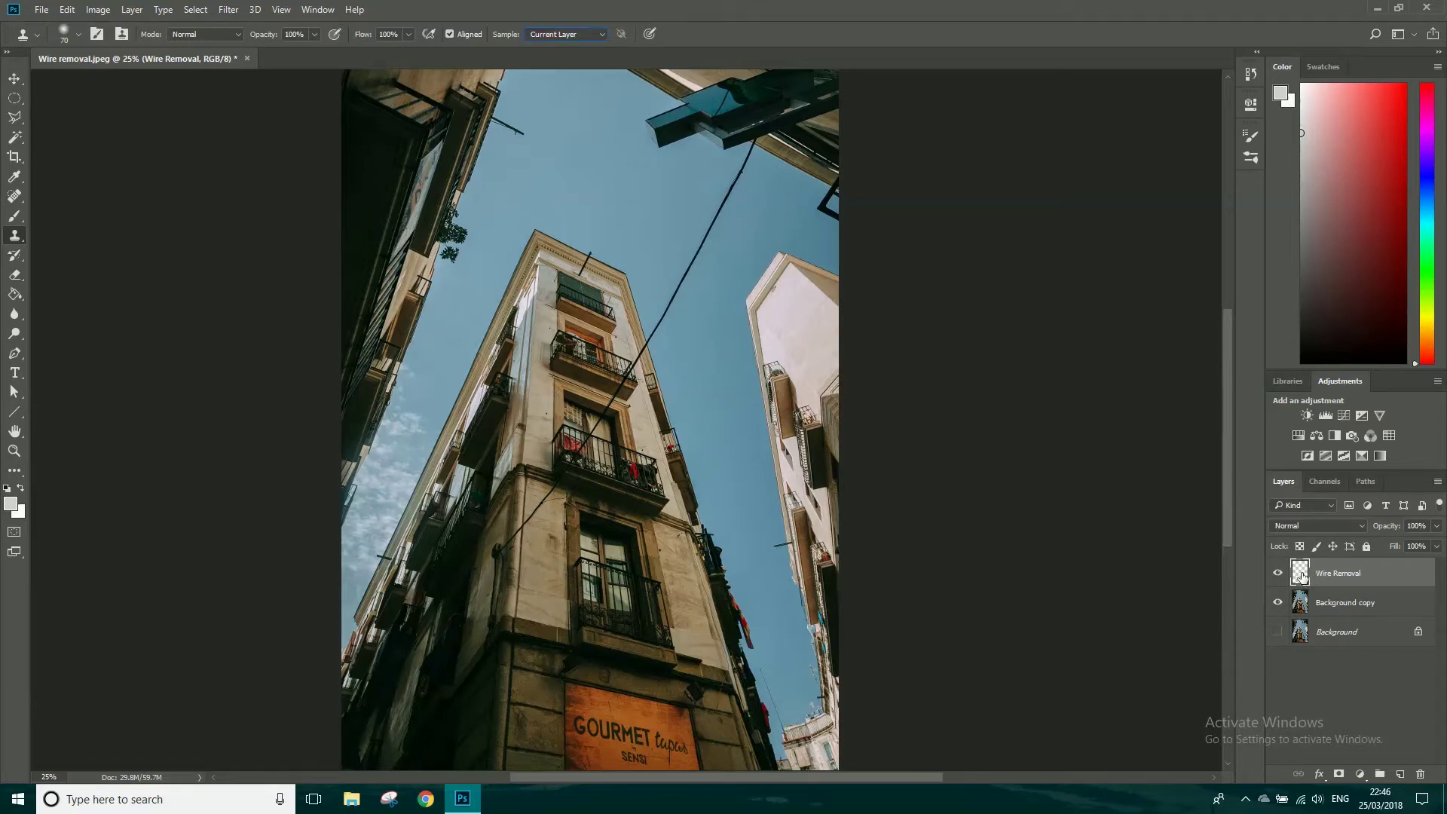
click(576, 35)
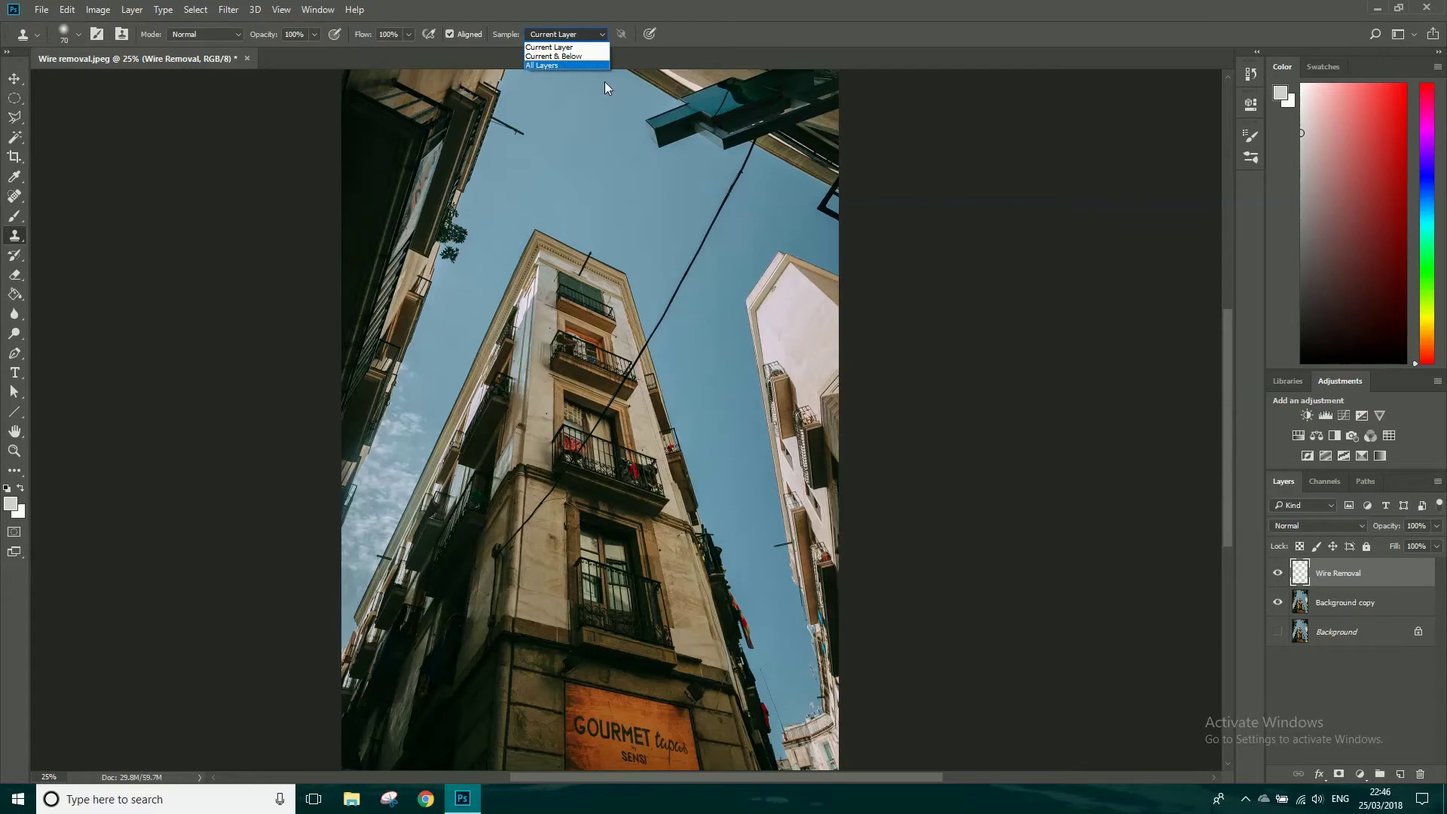
click(577, 56)
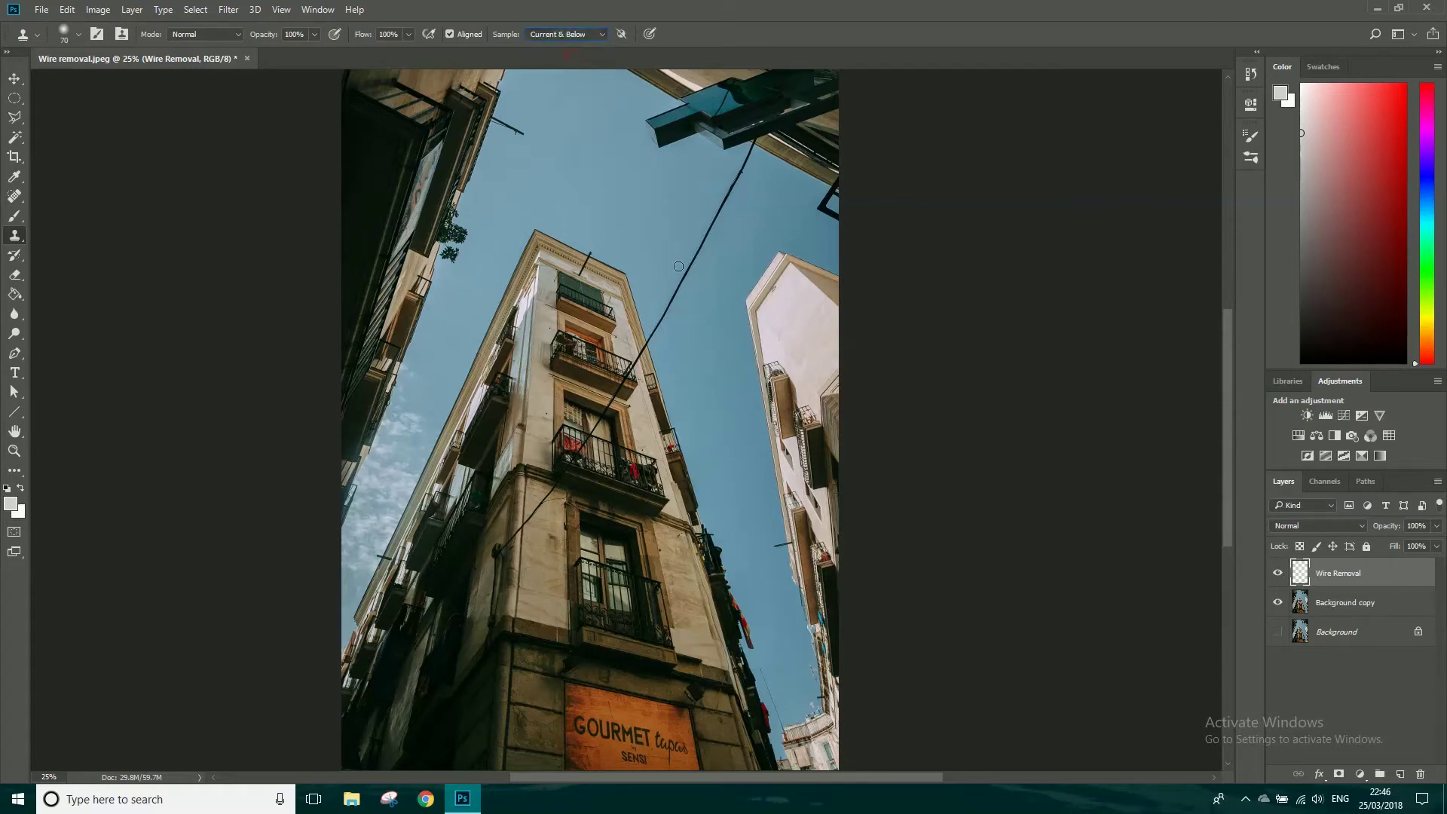
- Set the Clone Stamp brush size to 40 for retouching the small pole projecting from the upper-left building
alt+click(502, 113)
click(15, 450)
drag(480, 107, 537, 146)
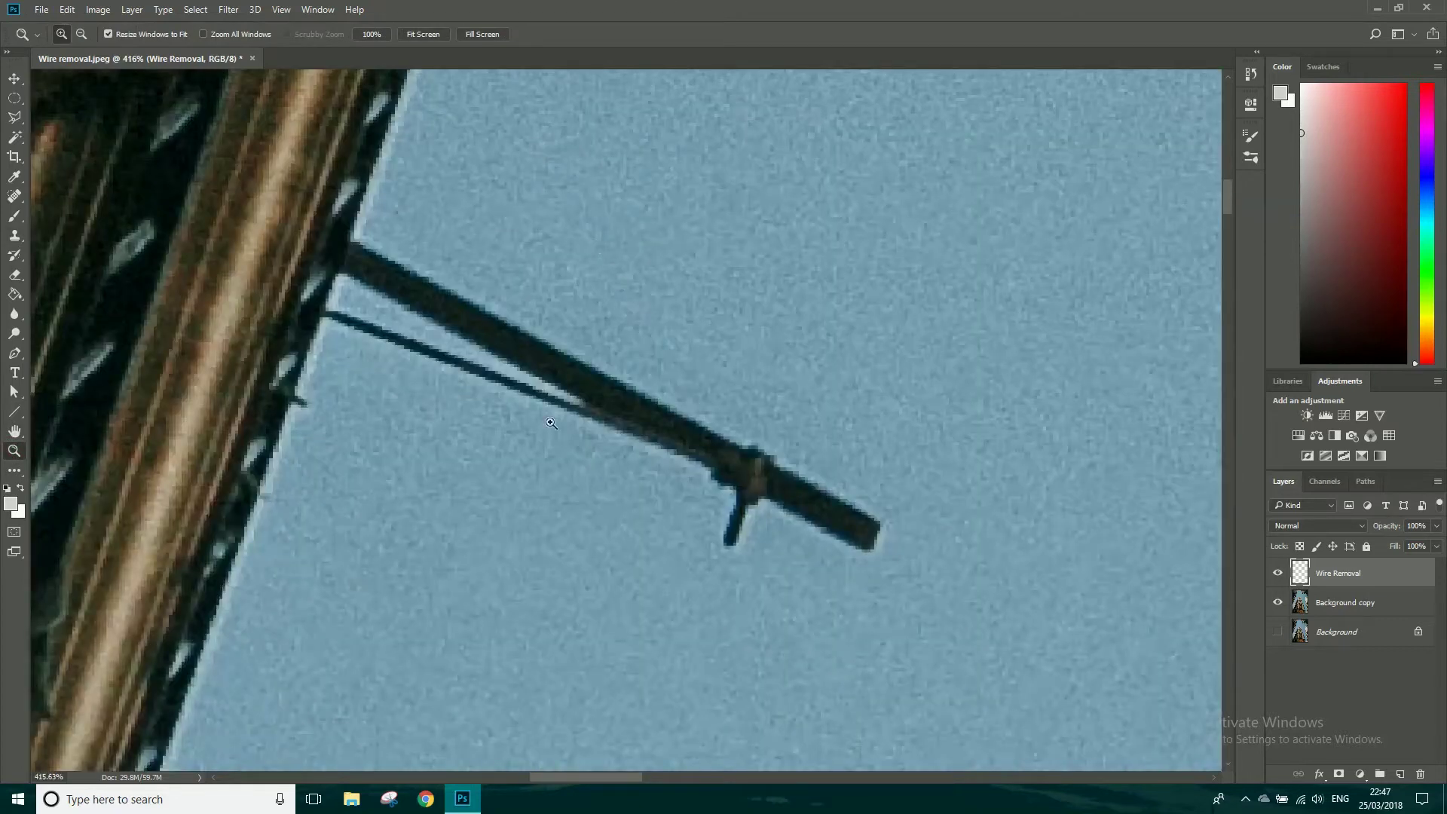
click(17, 236)
key(bracketleft)
key(bracketleft)
key(bracketleft)
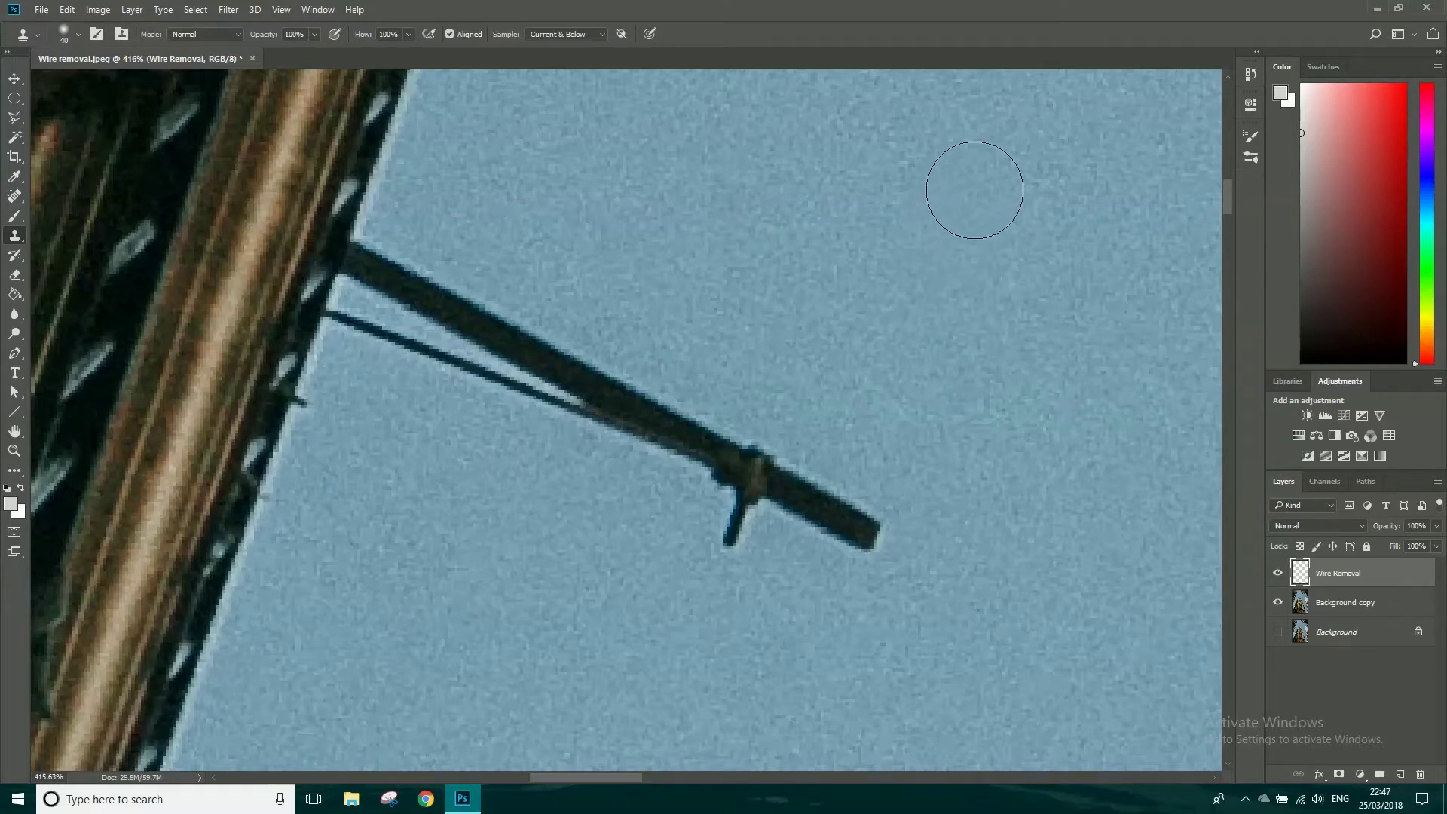
- Try to clone sky over the whole pole and its support wire, and undo the attempt
mouse_move(886, 460)
mouse_down()
mouse_move(864, 520)
mouse_move(844, 518)
mouse_move(863, 526)
mouse_move(790, 498)
mouse_move(805, 511)
mouse_move(782, 482)
mouse_move(754, 517)
mouse_move(727, 464)
mouse_move(759, 473)
mouse_move(571, 401)
mouse_move(573, 376)
mouse_move(539, 354)
mouse_move(558, 383)
mouse_move(520, 346)
mouse_move(358, 275)
mouse_move(162, 210)
mouse_move(135, 229)
mouse_move(113, 155)
mouse_move(102, 217)
mouse_up()
drag(194, 178, 455, 592)
drag(810, 498, 598, 188)
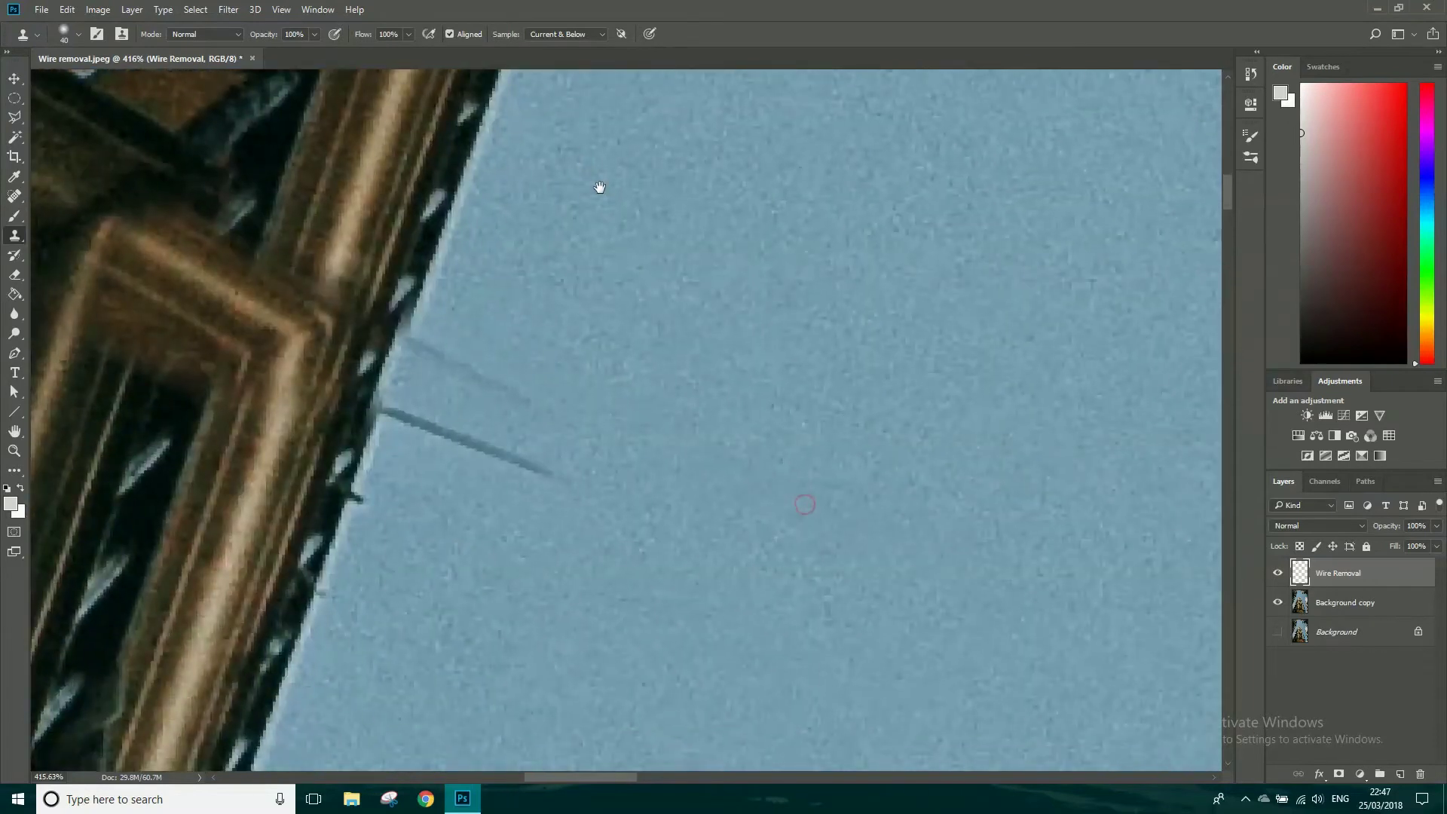
key(ctrl+z)
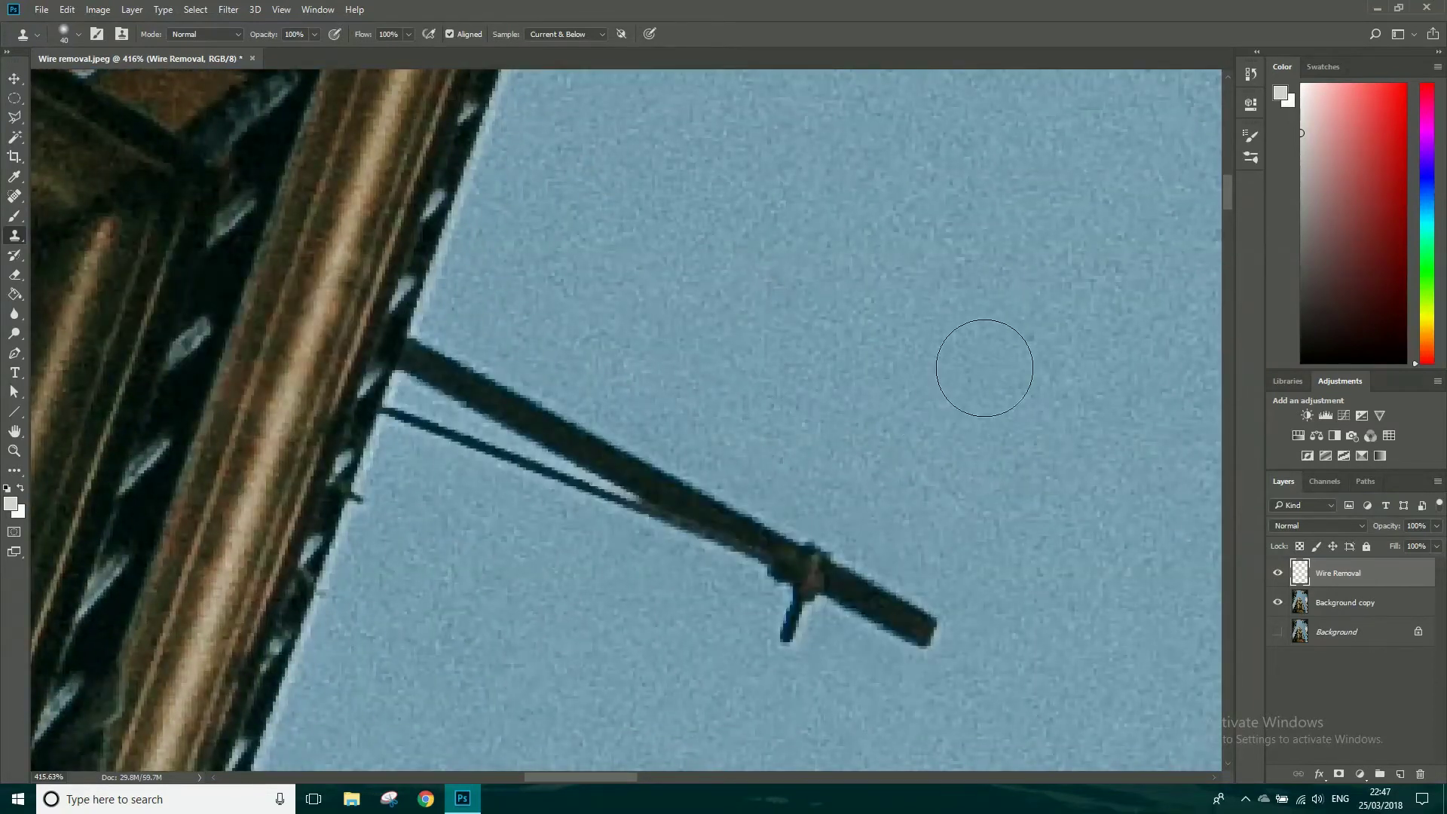
- Clone resampled nearby sky over the pole and its support wire up to just short of the building edge
alt+click(974, 402)
mouse_move(937, 588)
mouse_down()
mouse_move(897, 591)
mouse_move(905, 610)
mouse_move(794, 591)
mouse_move(784, 573)
mouse_up()
alt+click(751, 226)
mouse_move(766, 442)
mouse_down()
mouse_move(749, 507)
mouse_move(604, 478)
mouse_move(669, 455)
mouse_up()
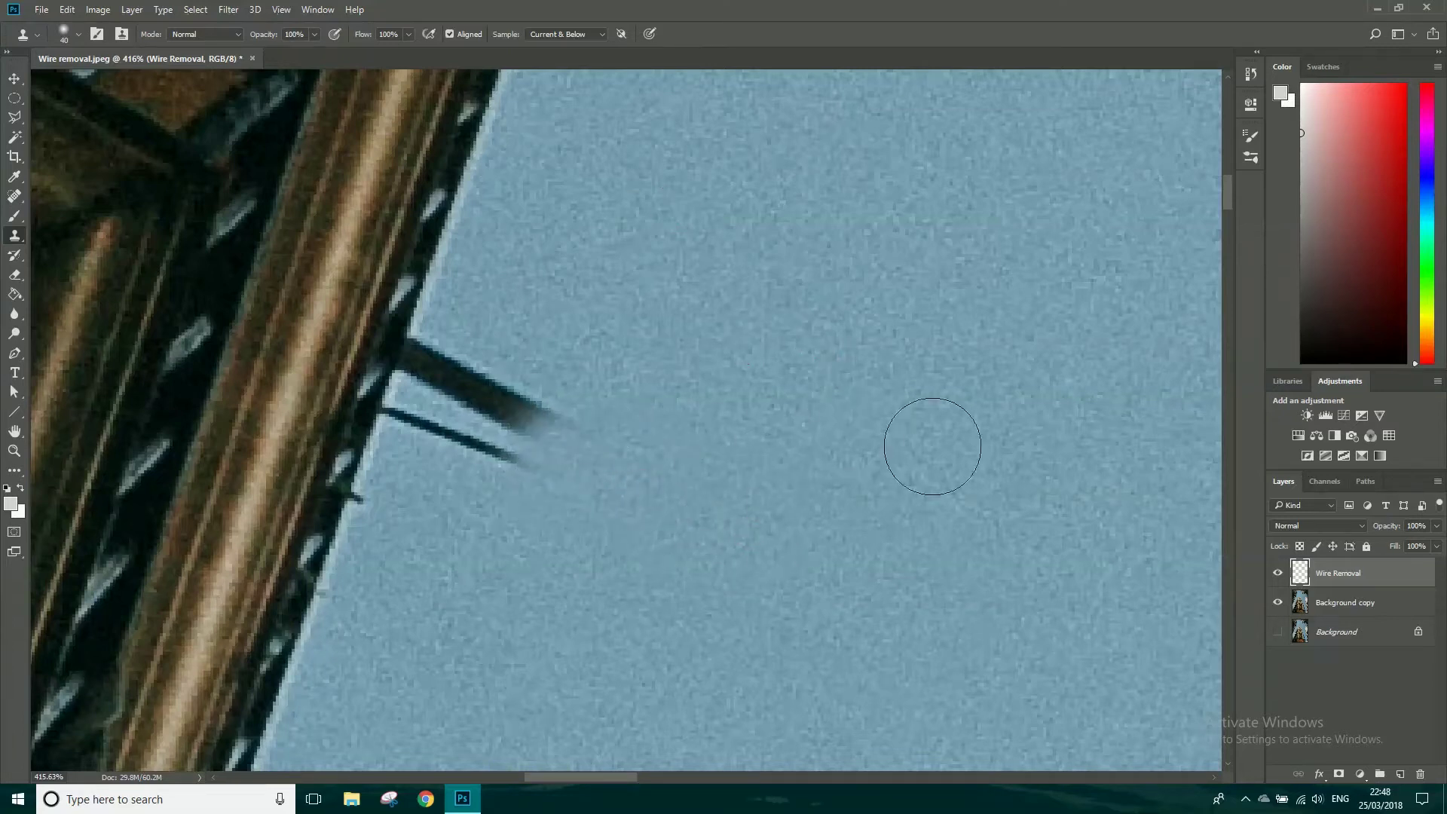
alt+click(792, 210)
mouse_move(618, 387)
mouse_down()
mouse_move(578, 431)
mouse_move(561, 395)
mouse_move(538, 386)
mouse_move(520, 473)
mouse_move(517, 439)
mouse_up()
mouse_move(483, 377)
mouse_down()
mouse_move(500, 394)
mouse_move(490, 422)
mouse_move(455, 365)
mouse_move(419, 358)
mouse_move(435, 369)
mouse_up()
key(ctrl+z)
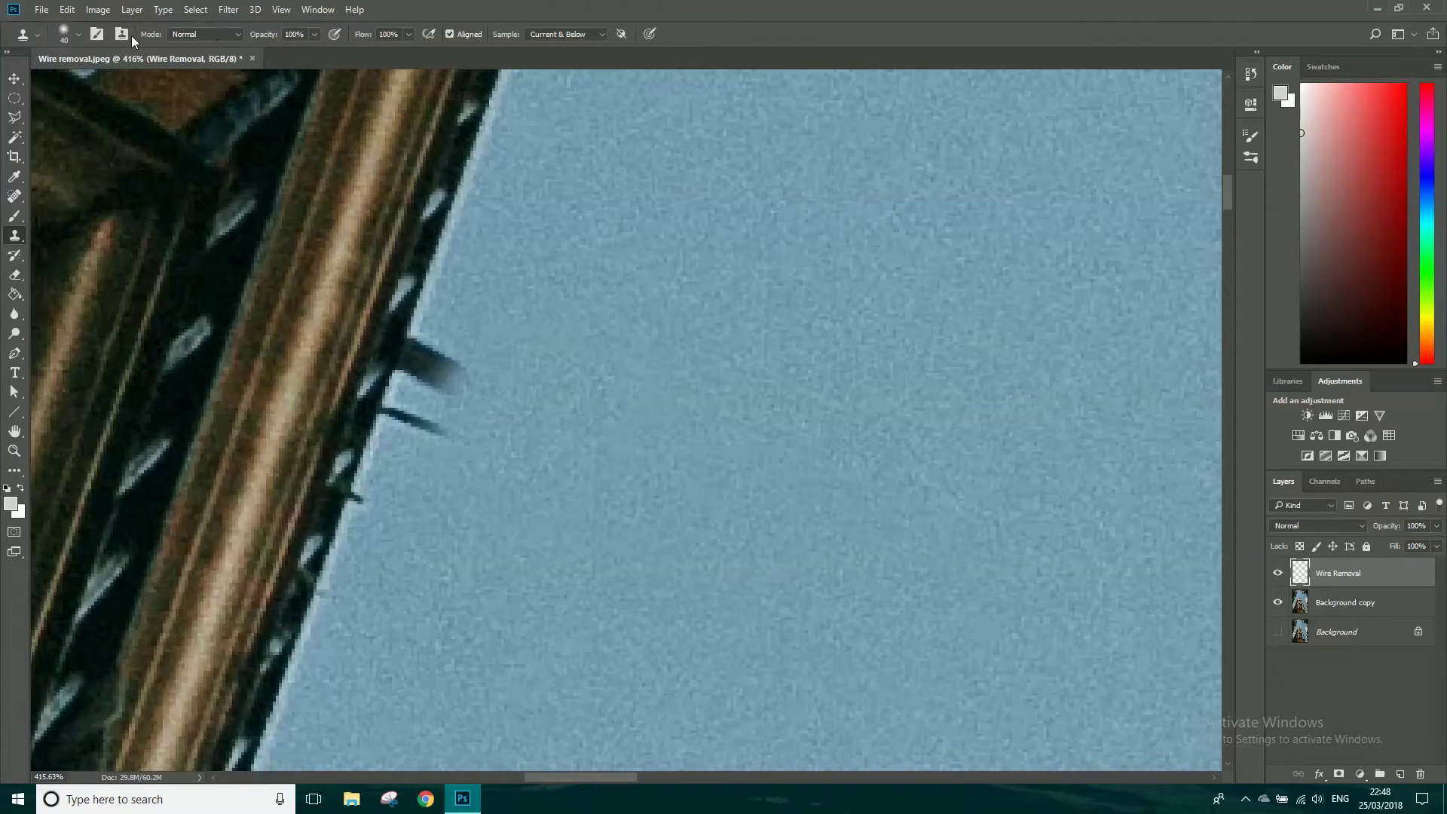
- Harden the Clone Stamp brush, set its size to 15 and clone clean building edge over the remaining pole stubs
click(79, 35)
drag(92, 112, 222, 124)
click(707, 369)
key(bracketleft)
key(bracketleft)
key(bracketleft)
key(bracketleft)
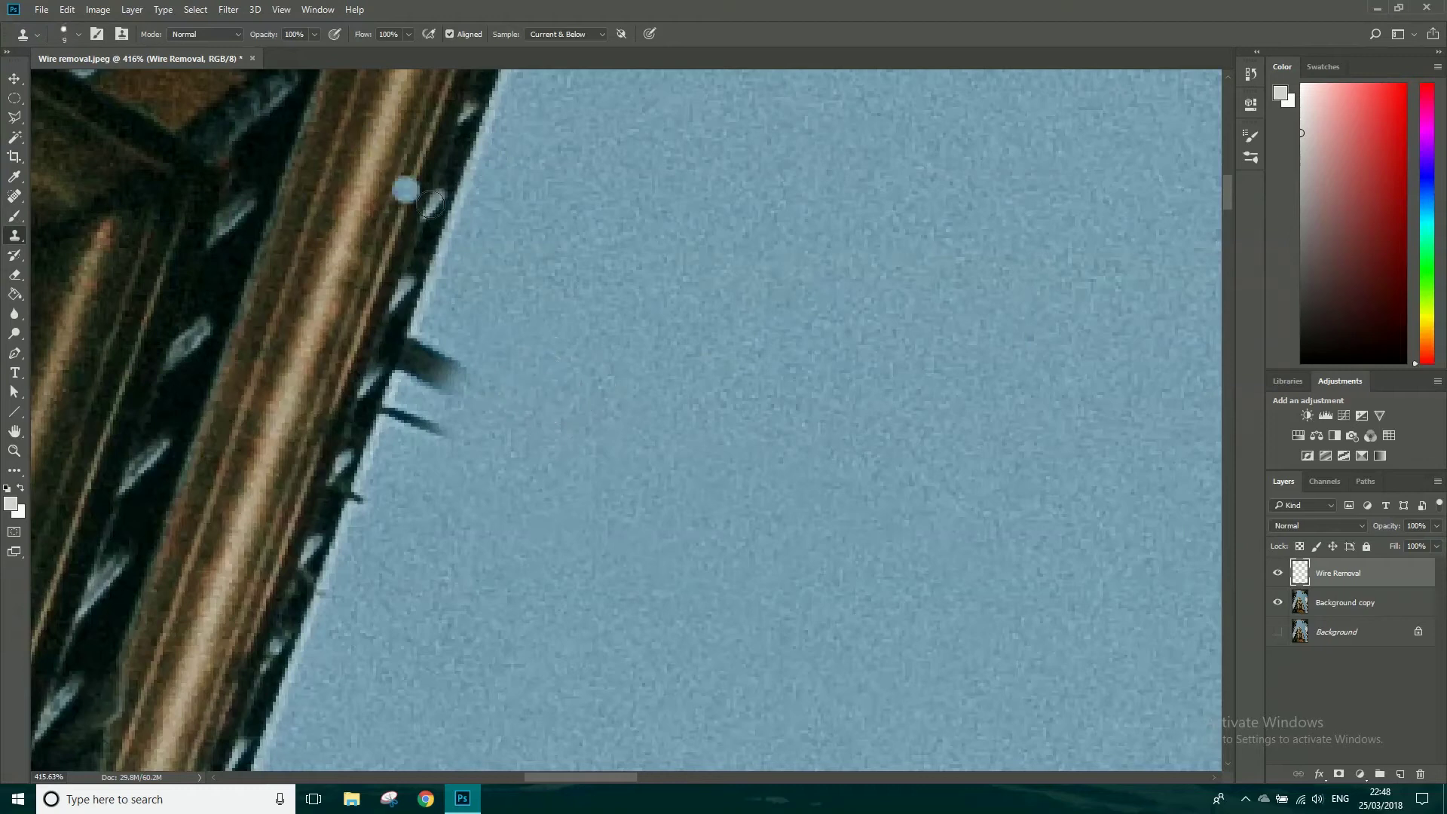
key(bracketright)
key(bracketright)
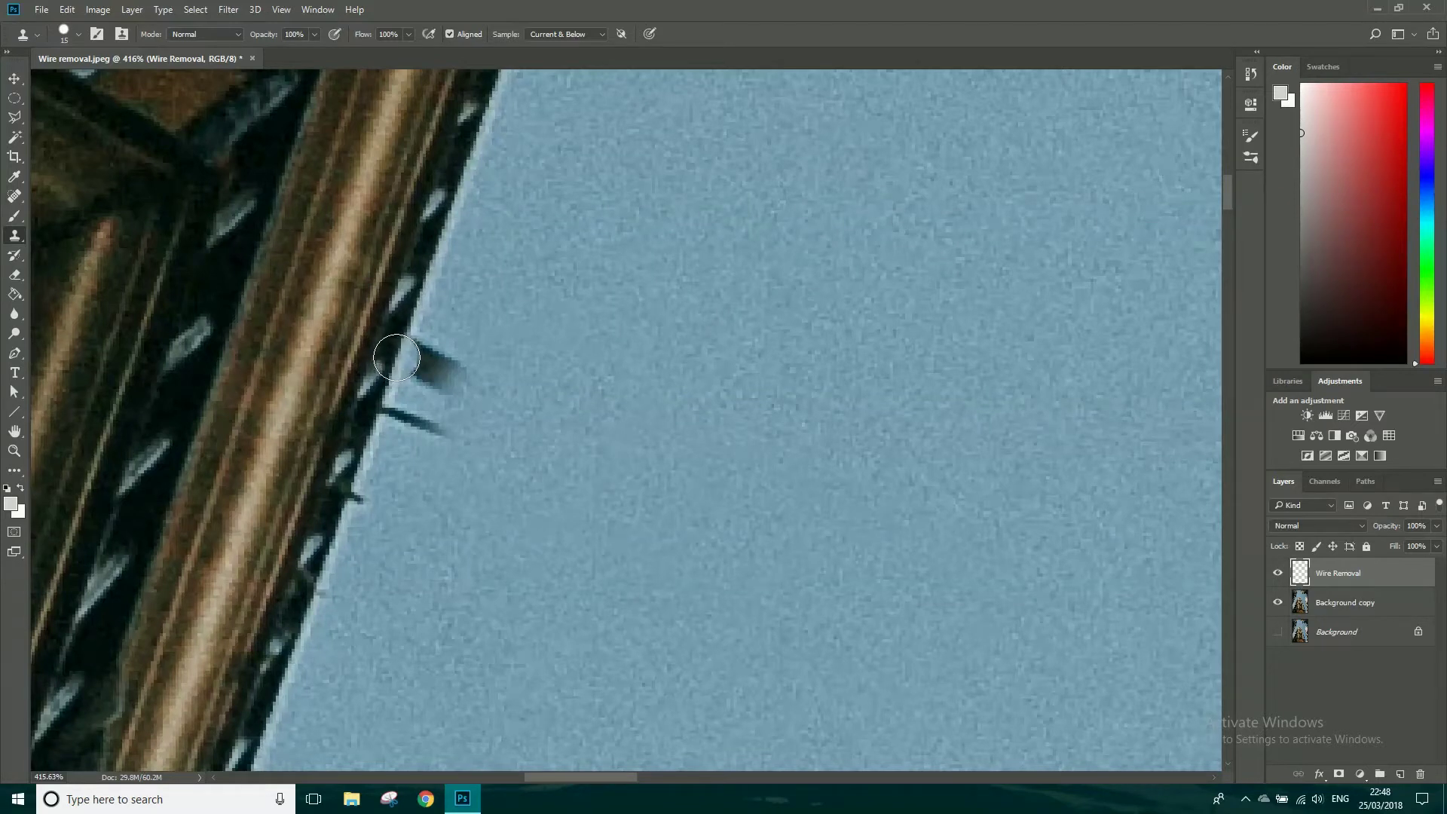
mouse_move(395, 359)
mouse_down()
mouse_move(447, 356)
mouse_move(459, 380)
mouse_move(443, 428)
mouse_move(401, 428)
mouse_move(404, 402)
mouse_move(394, 437)
mouse_up()
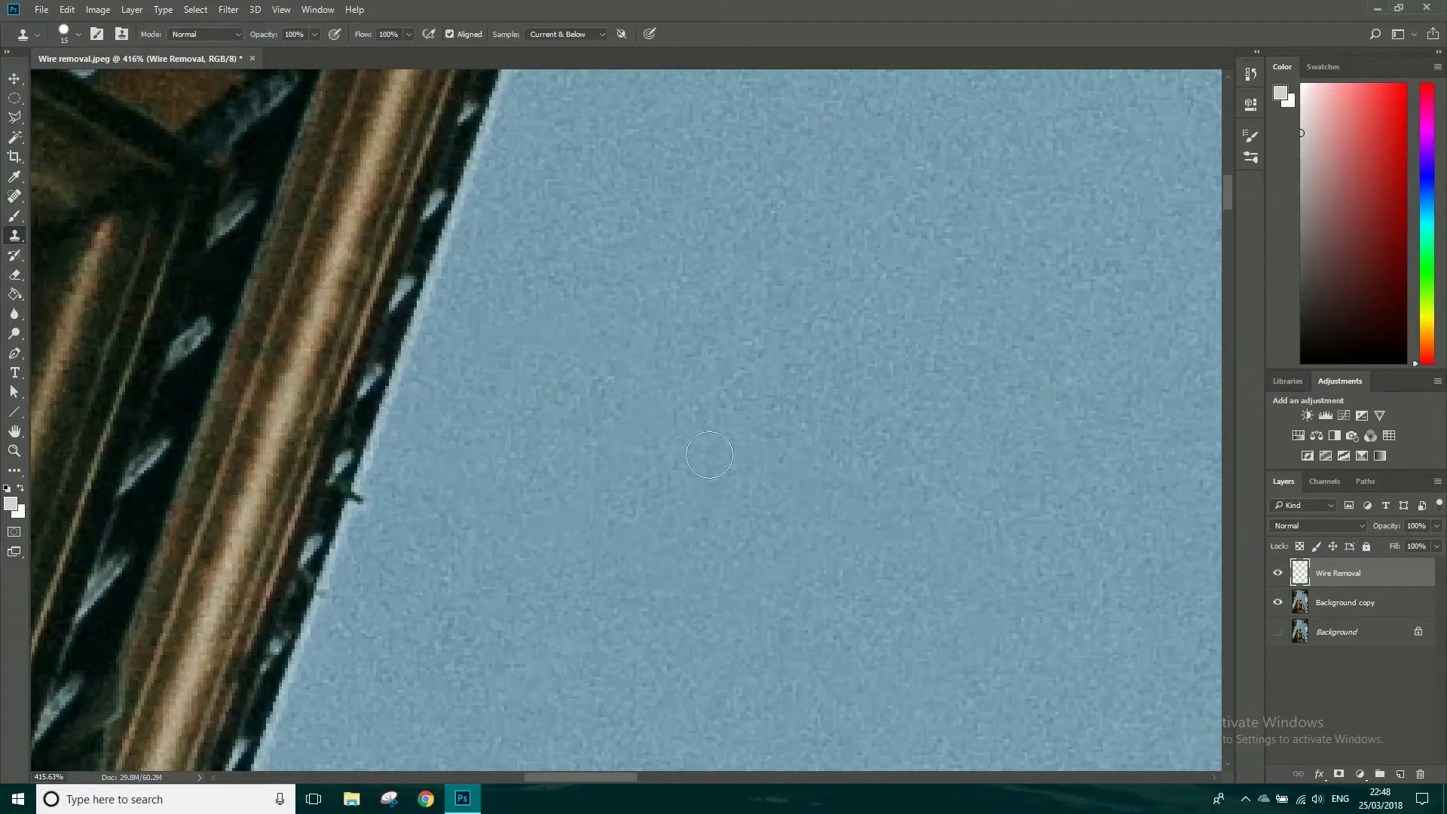
- Examine the retouched pole area before and after by hiding and showing the Wire Removal layer at different magnifications
click(1279, 575)
click(1279, 575)
click(1279, 575)
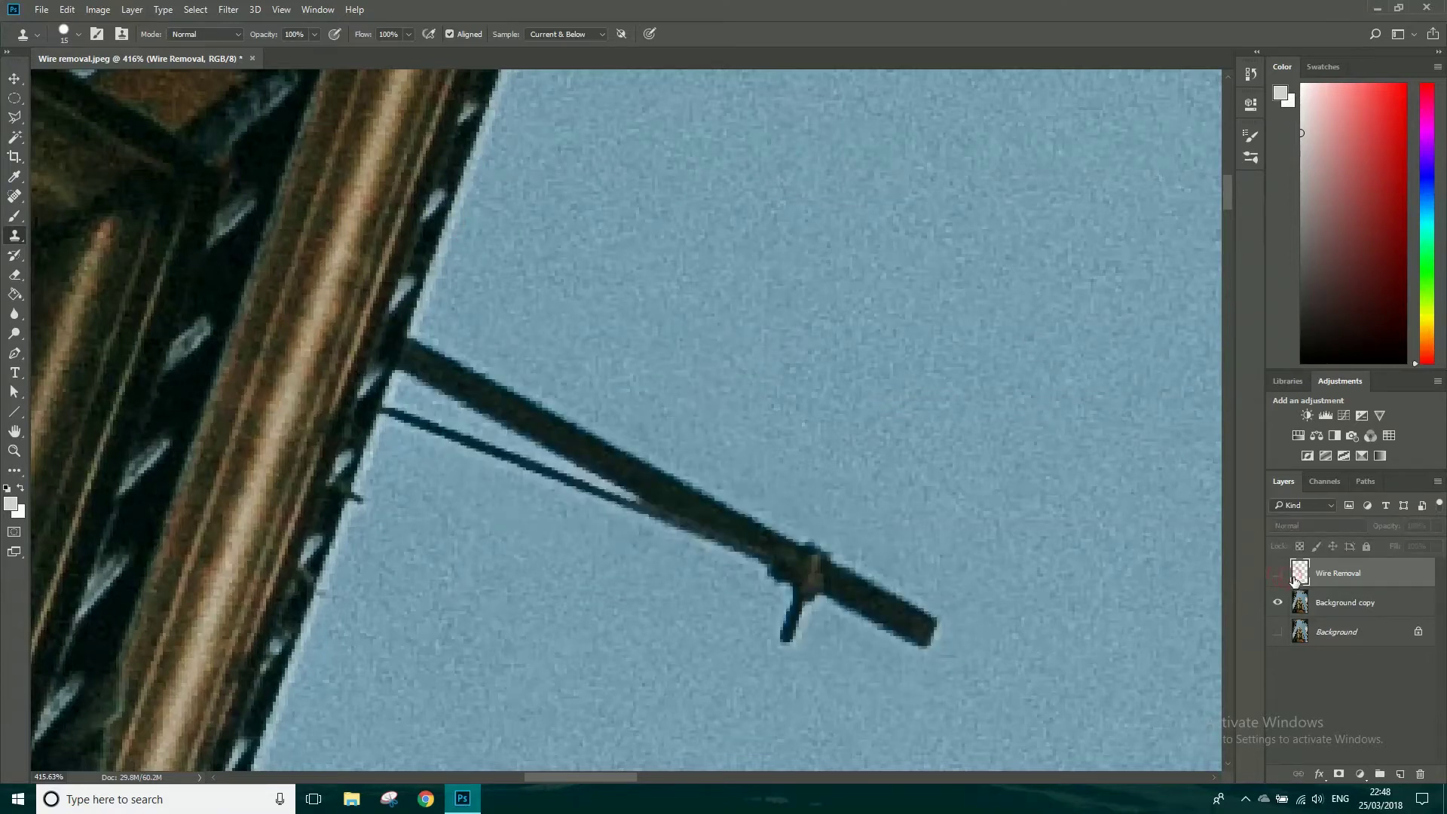
click(1279, 575)
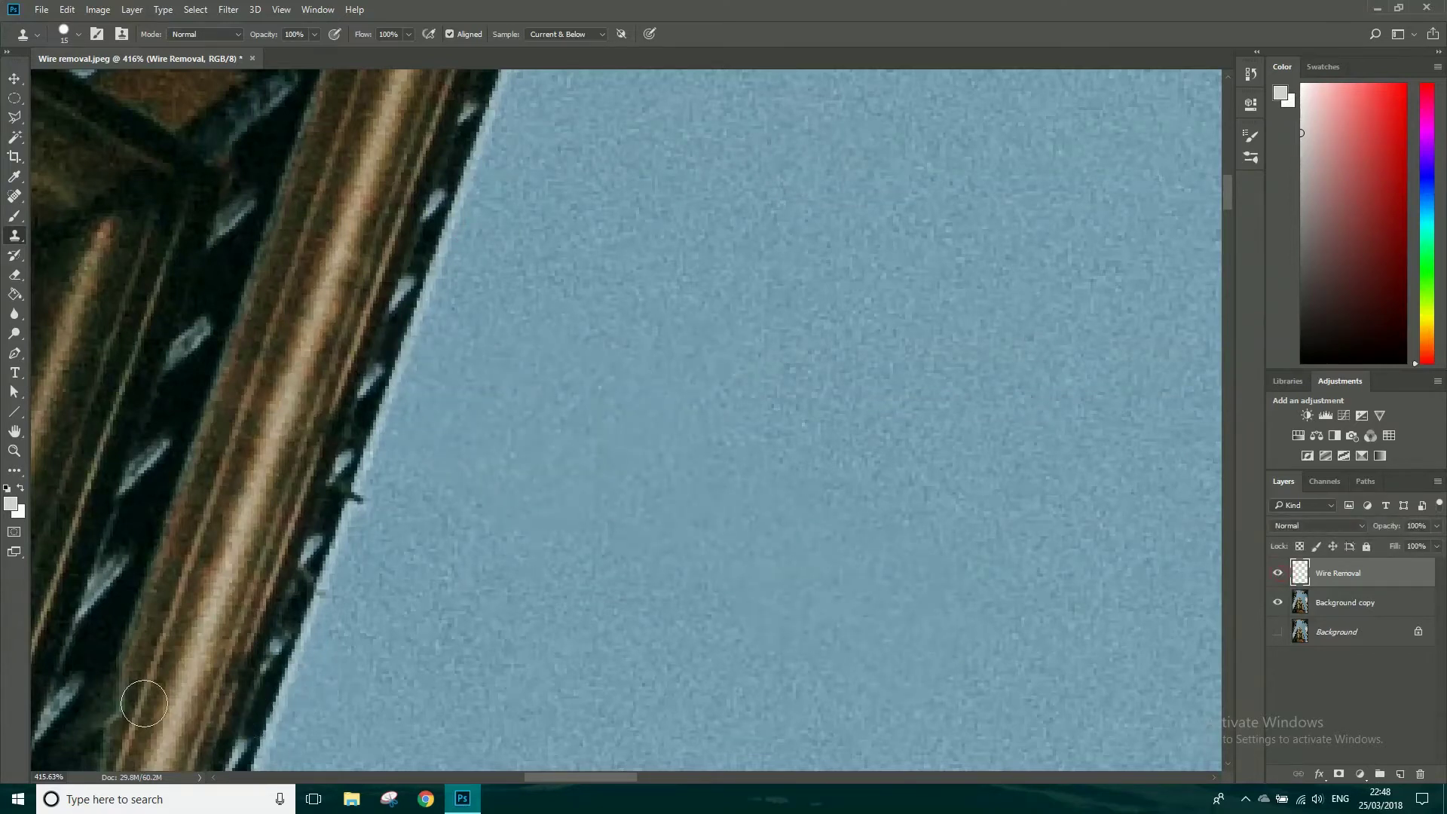
click(14, 450)
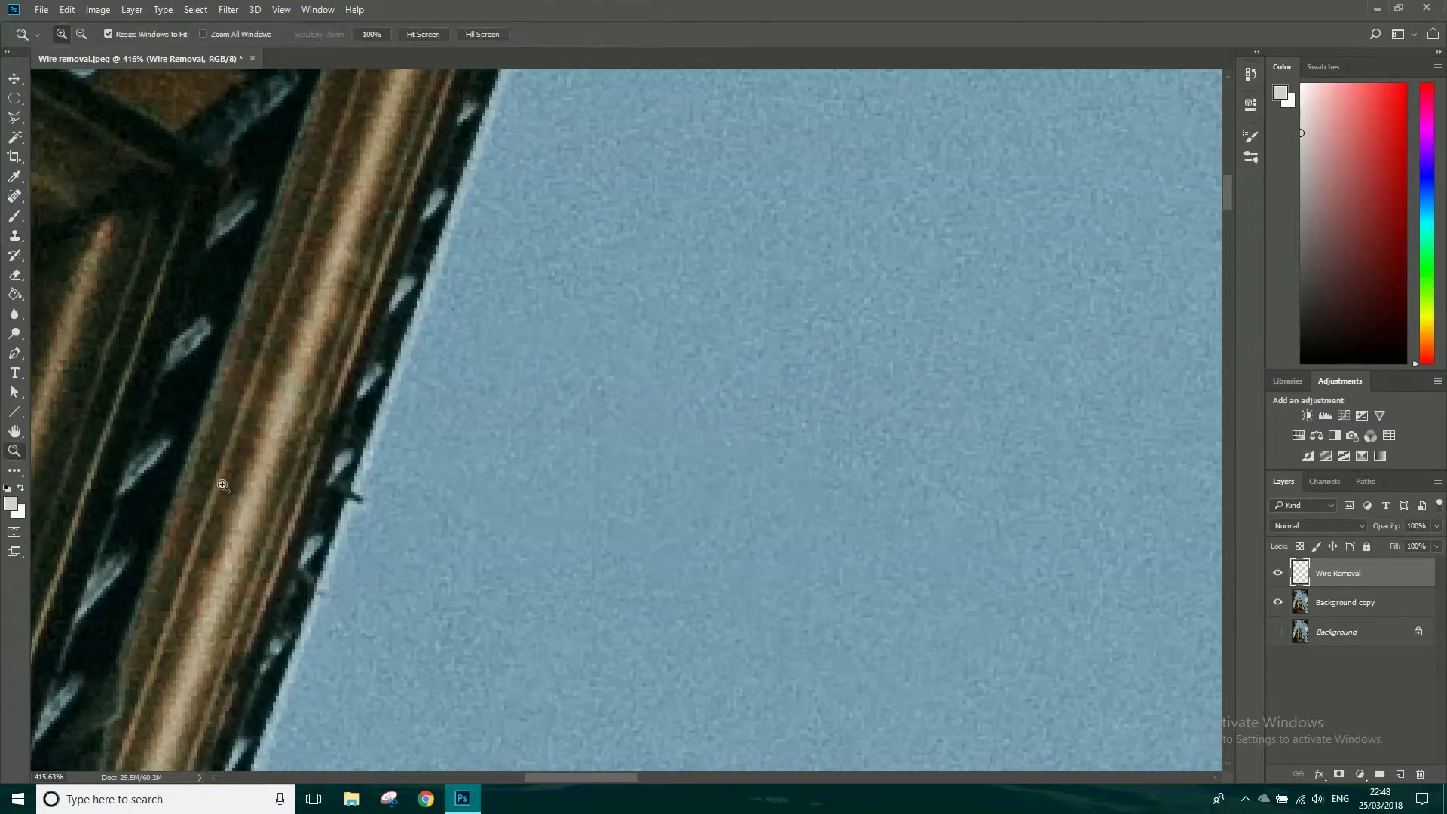
click(537, 495)
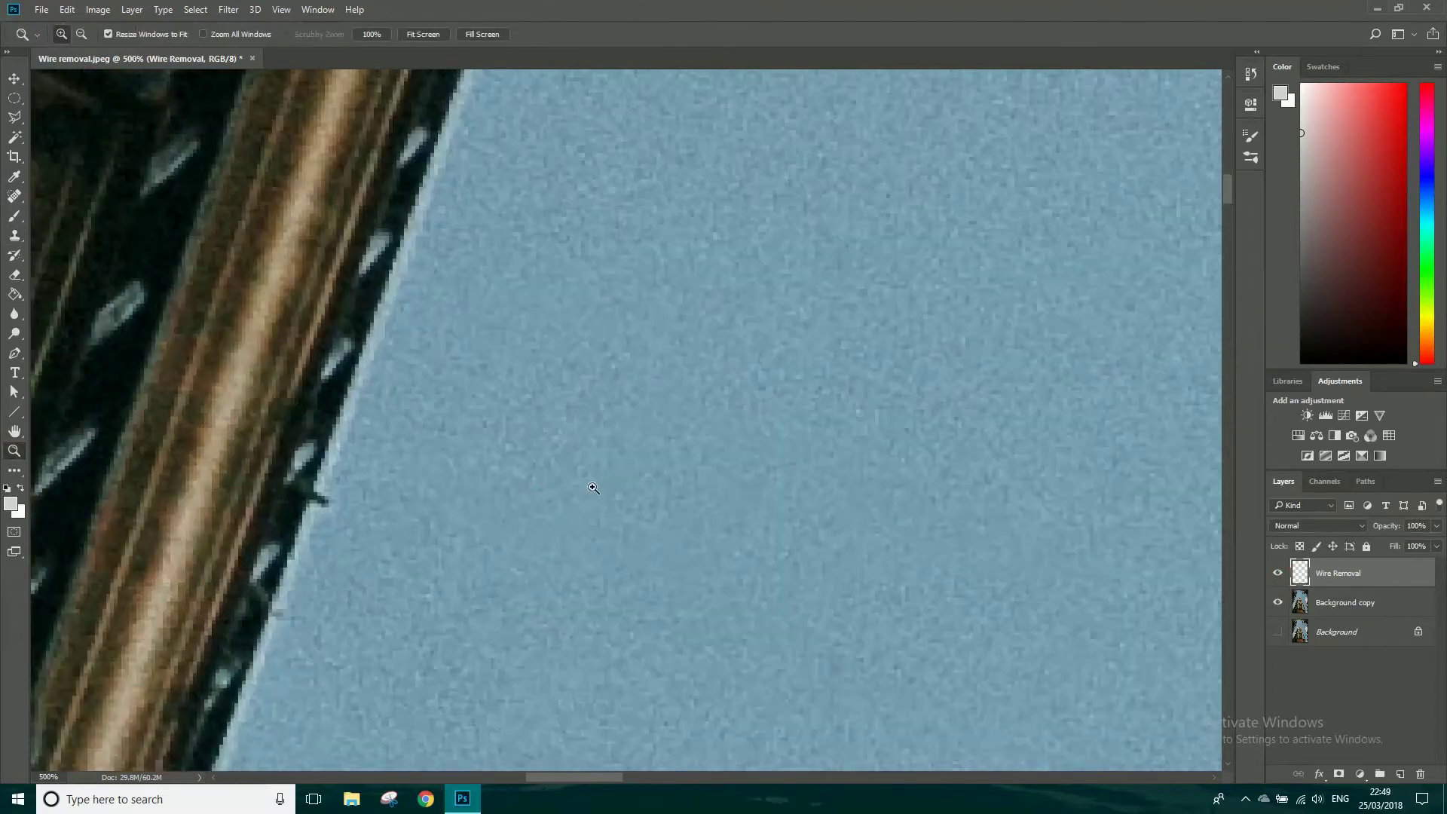
key(alt)
alt+click(619, 289)
alt+click(686, 338)
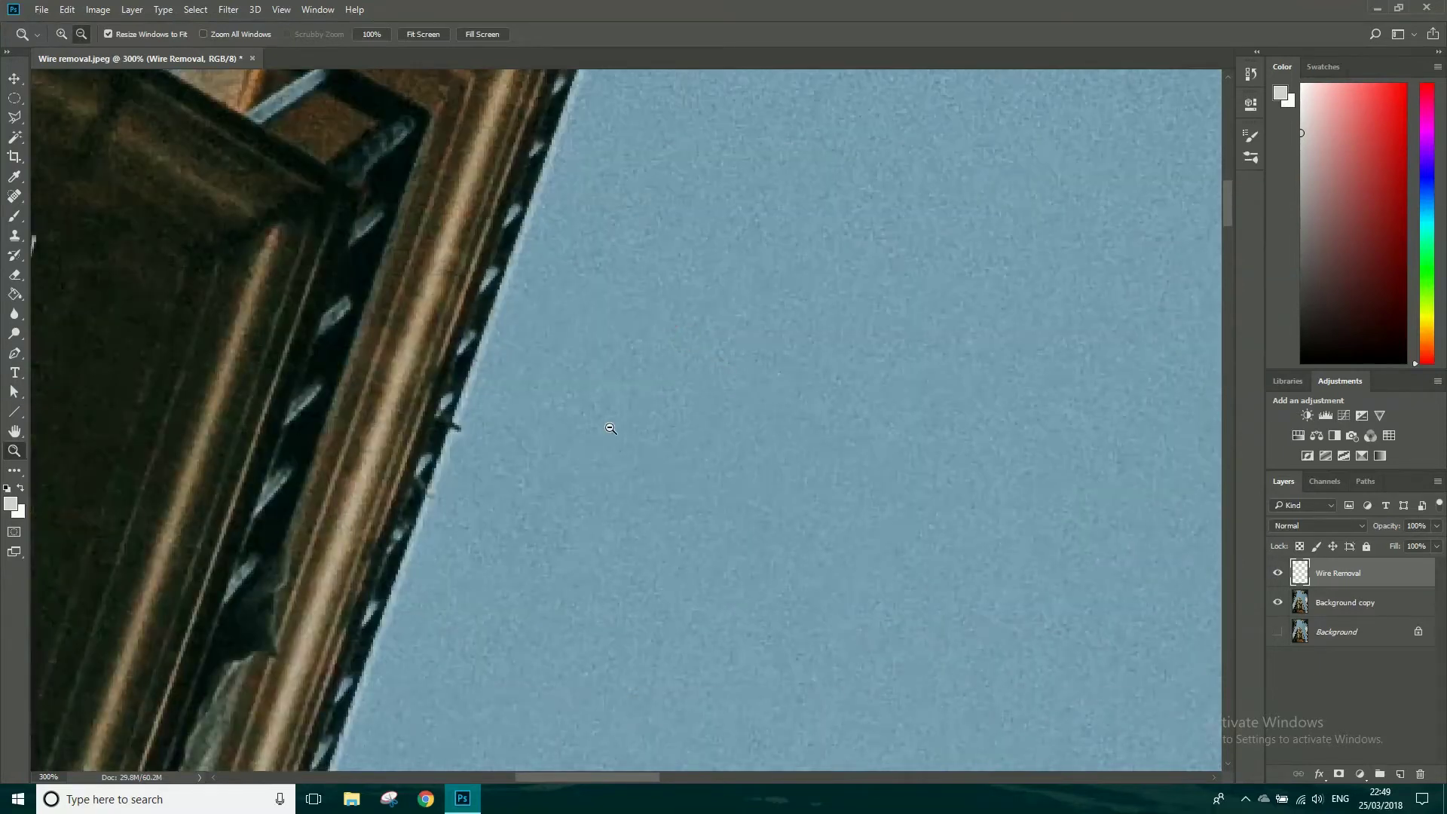
click(1279, 577)
click(1278, 576)
- Clone clean building edge over the small dark spike just below the removed pole, and compare it with the Wire Removal layer hidden
key(s)
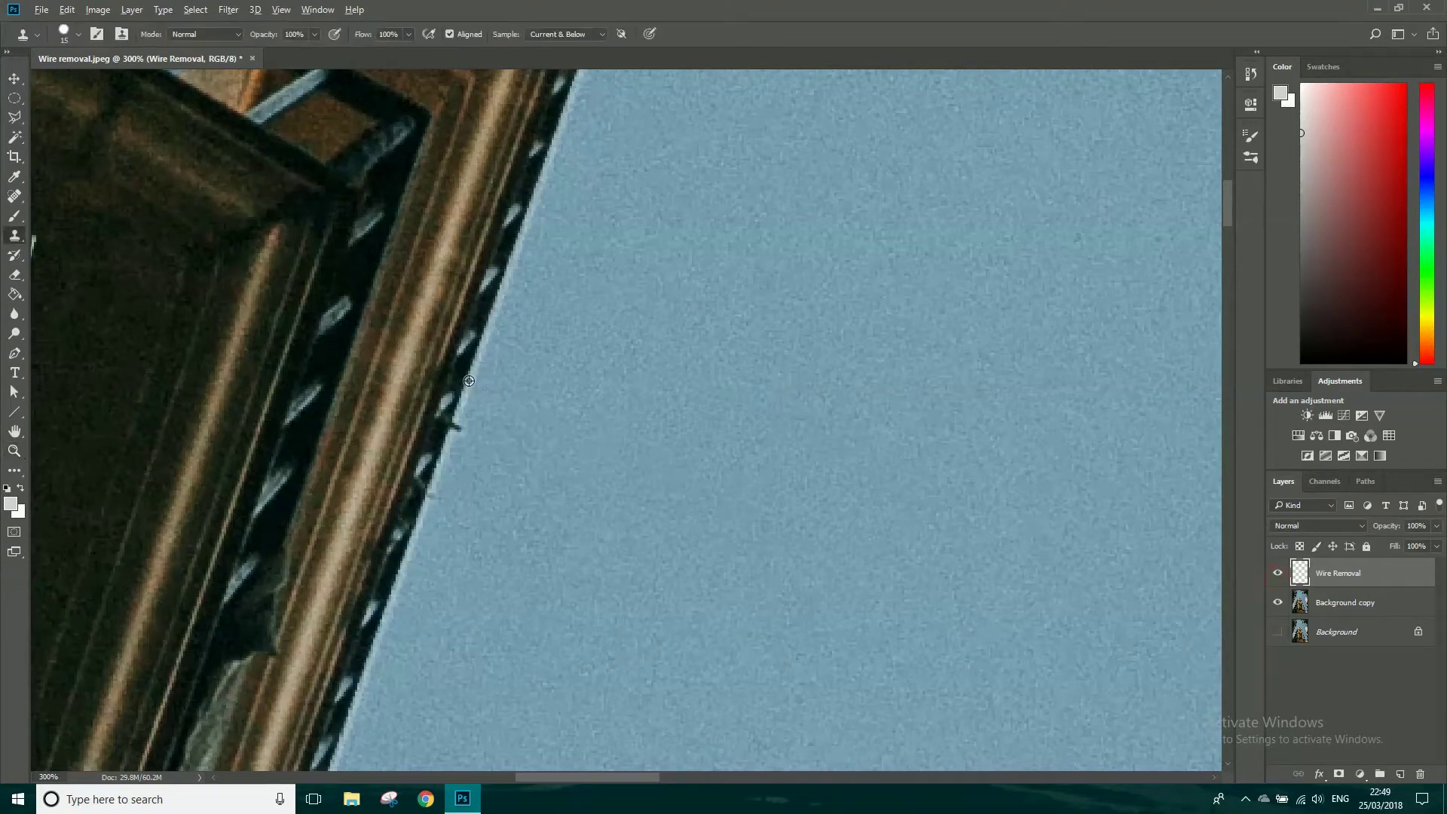
alt+click(476, 358)
click(448, 427)
key(ctrl+z)
click(456, 422)
drag(456, 423, 452, 437)
click(1278, 575)
click(1277, 576)
key(z)
key(alt)
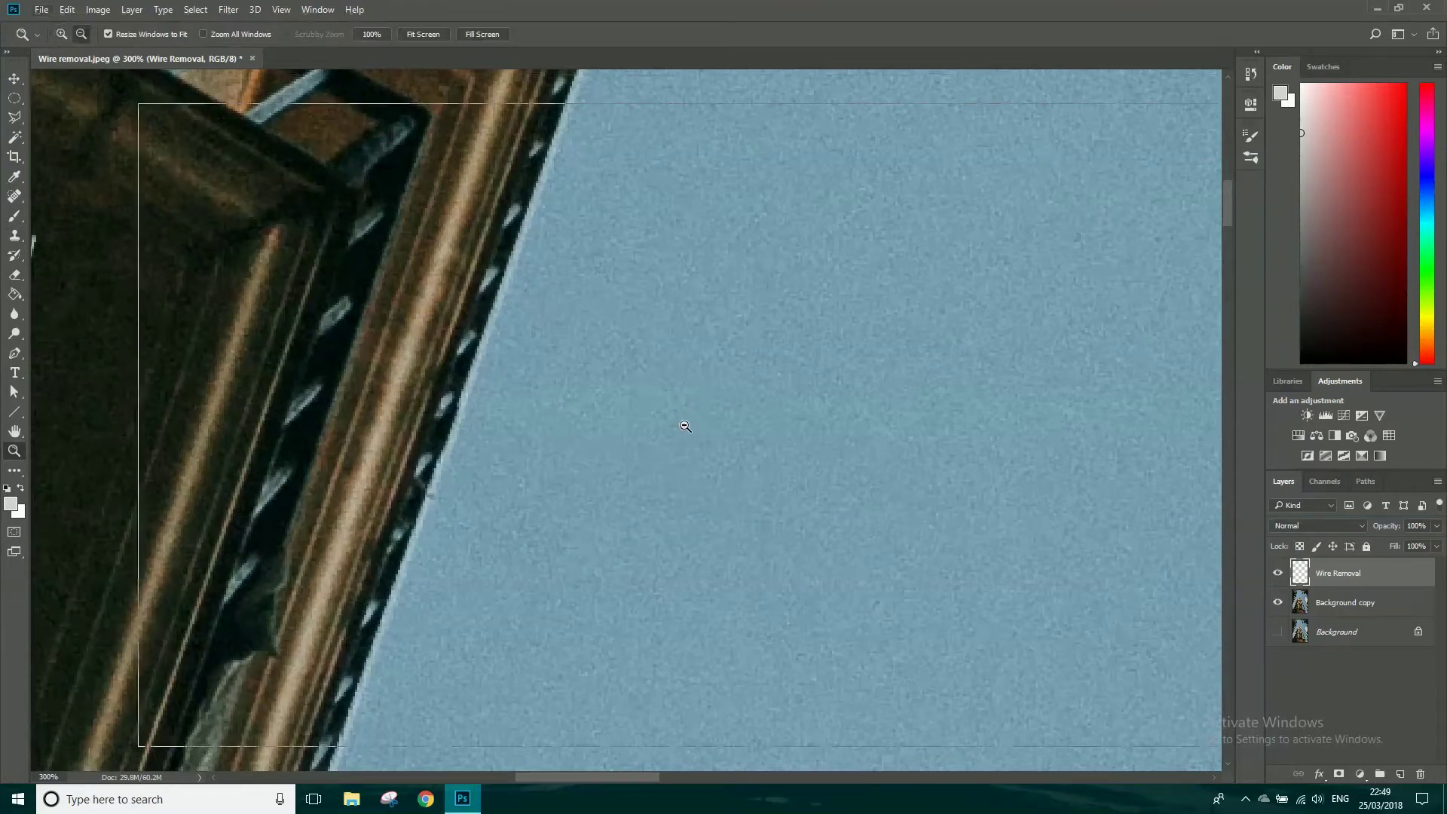
alt+click(684, 427)
alt+click(685, 427)
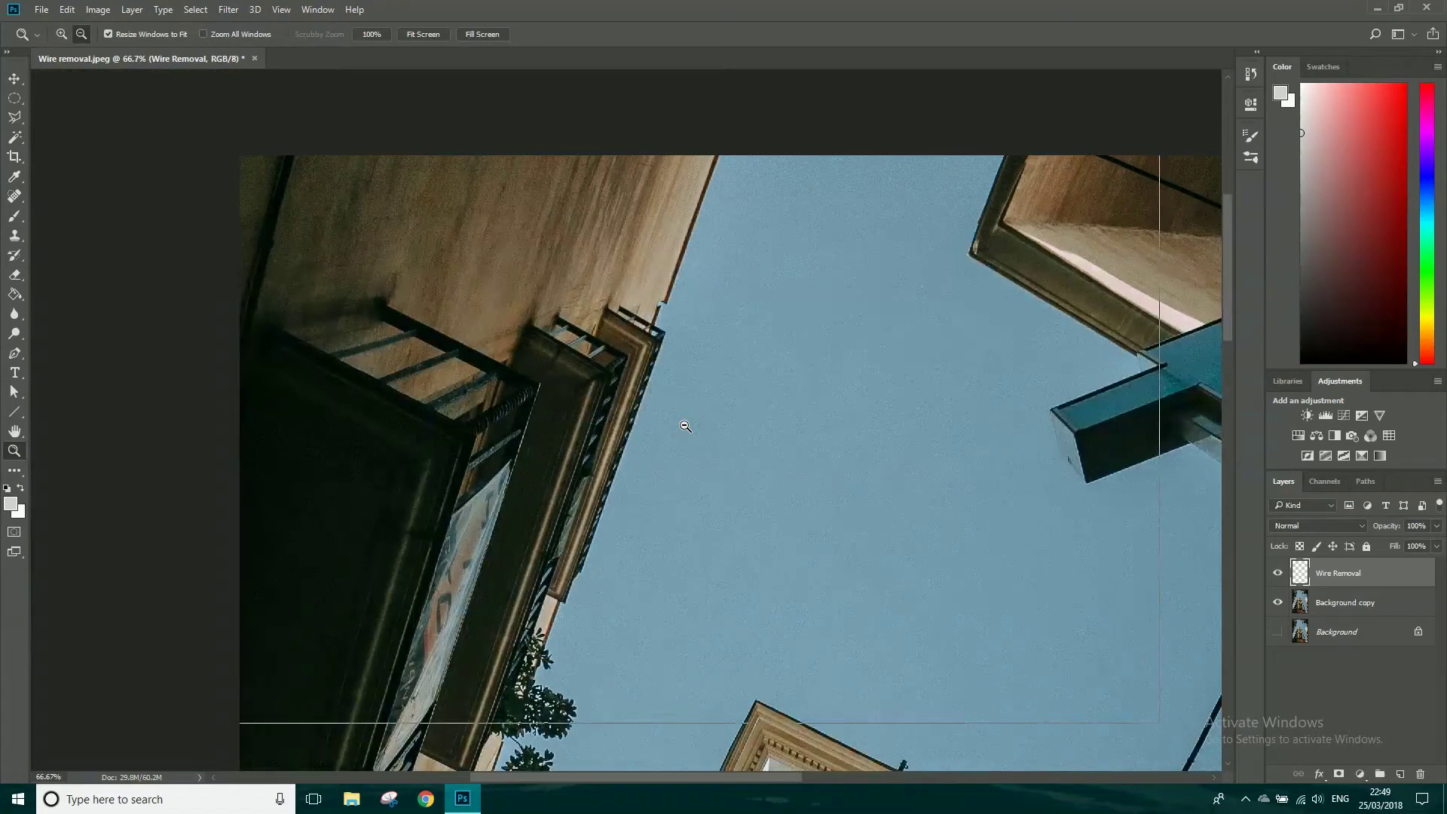
- Compare the removed pole area at 50% magnification before and after by hiding and showing the Wire Removal layer
alt+click(685, 426)
drag(920, 481, 698, 301)
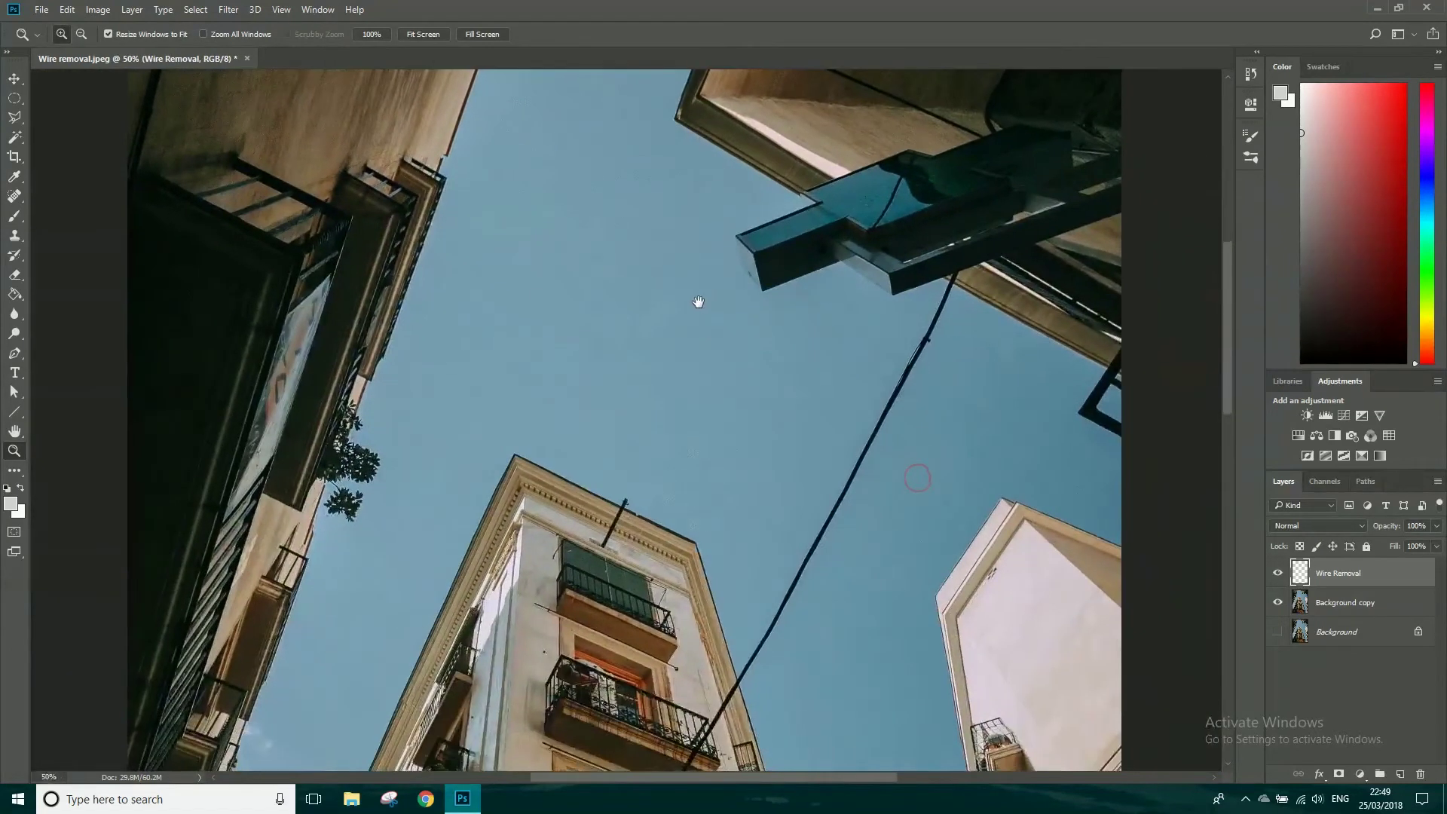
click(1277, 578)
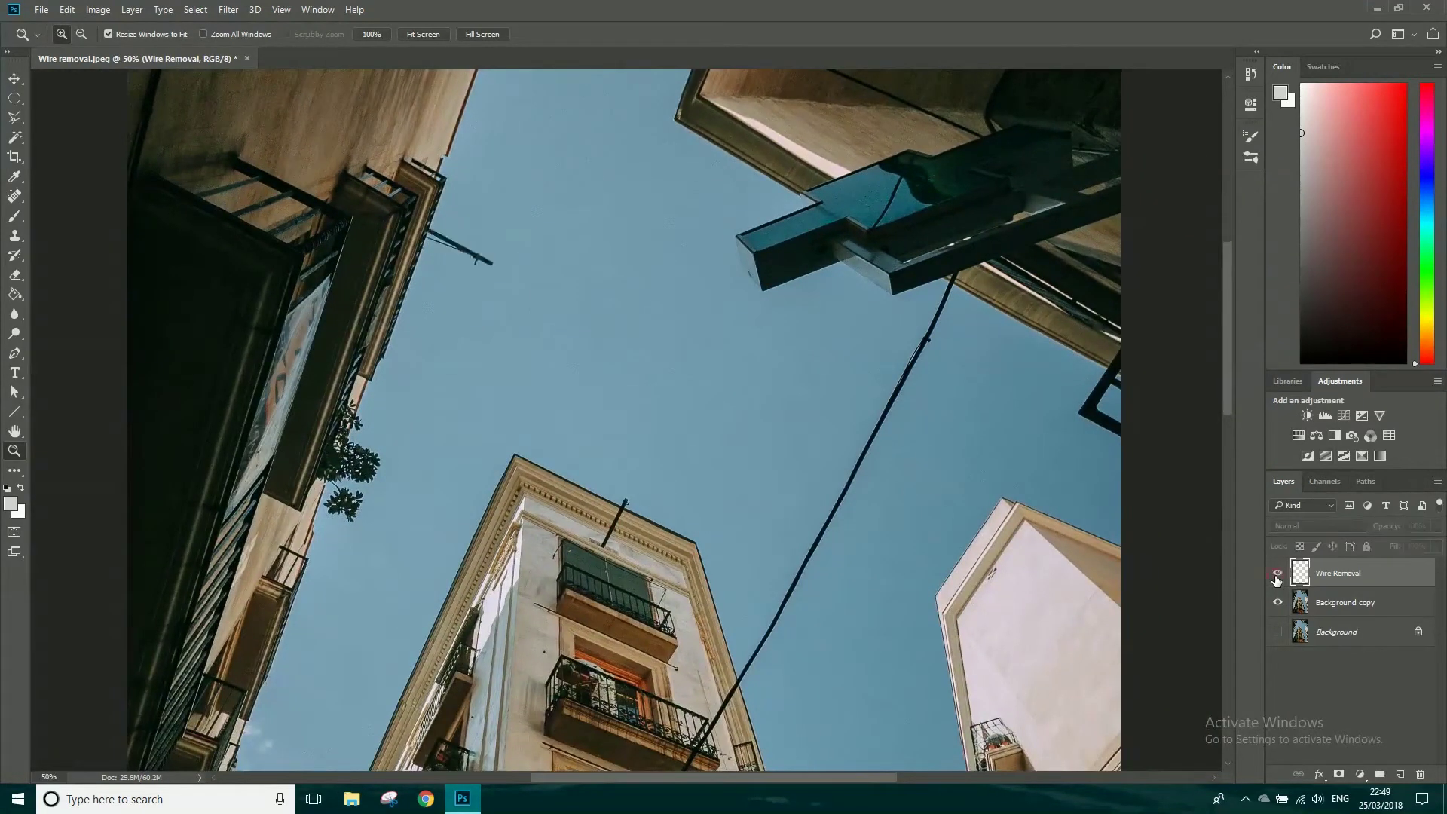
click(1277, 577)
click(1277, 577)
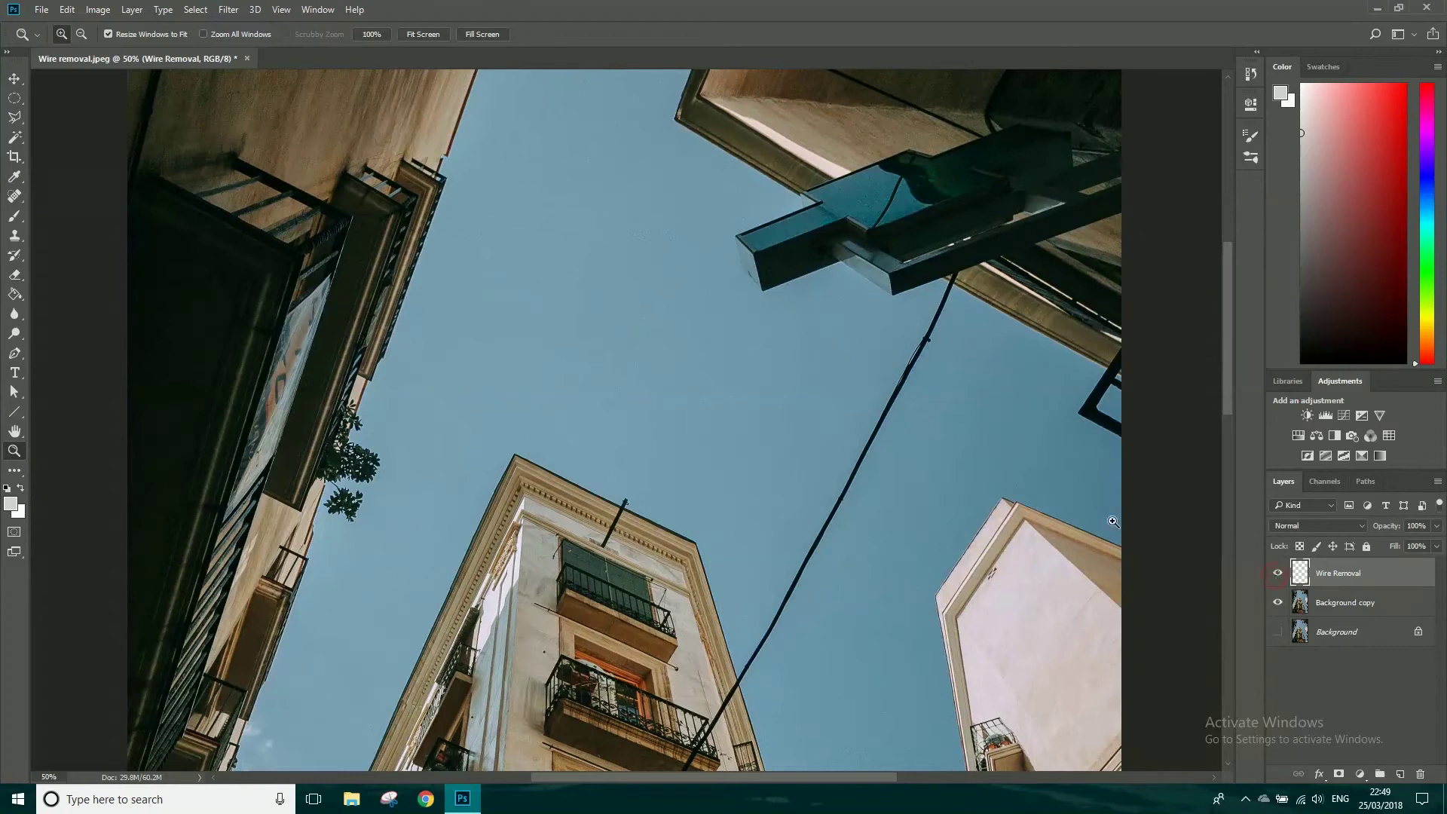
- Clone clean roof edge over the long wire where it crosses the building trim beneath the dark overhanging beam
drag(978, 395, 677, 383)
drag(580, 243, 703, 427)
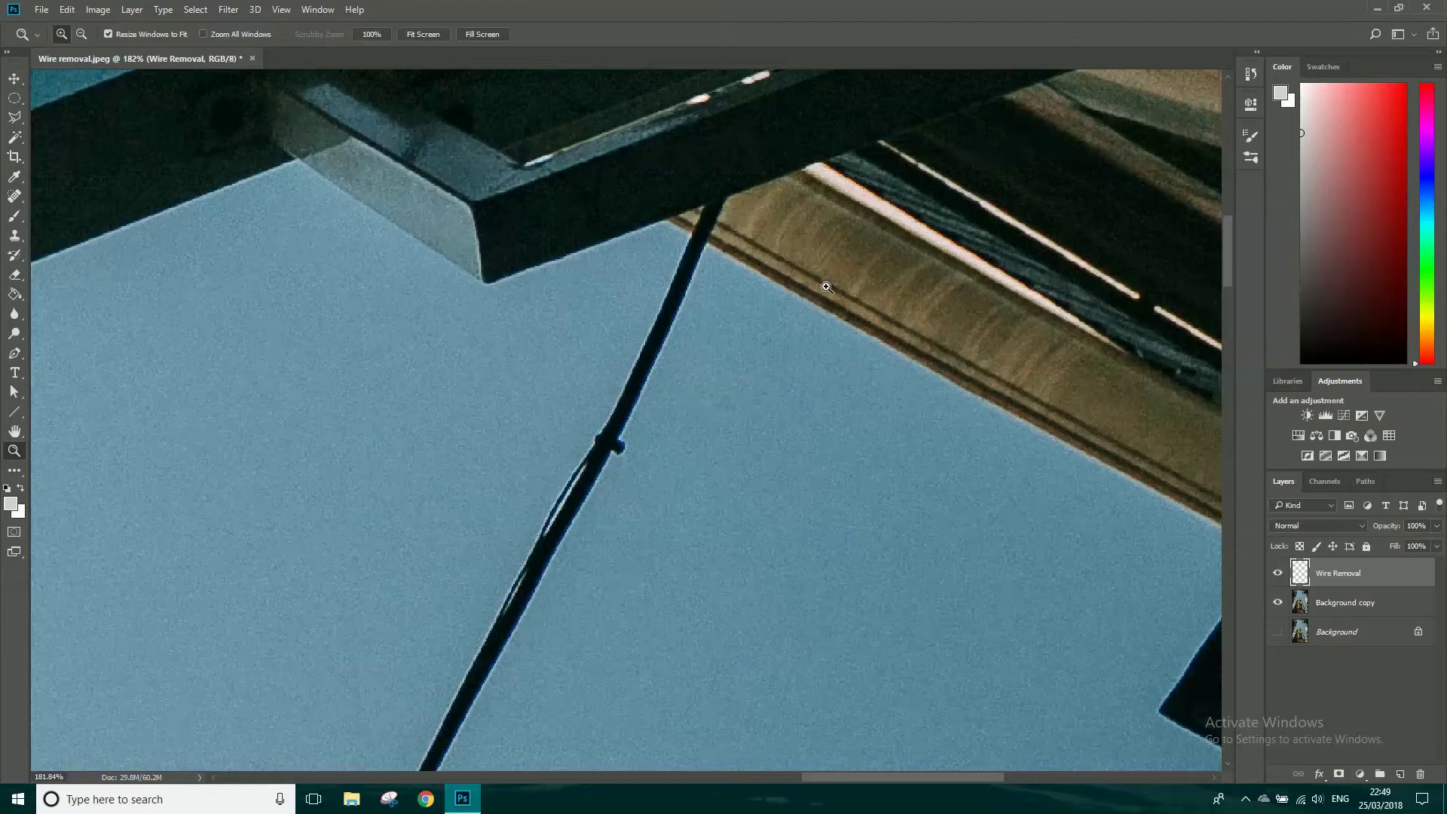
key(s)
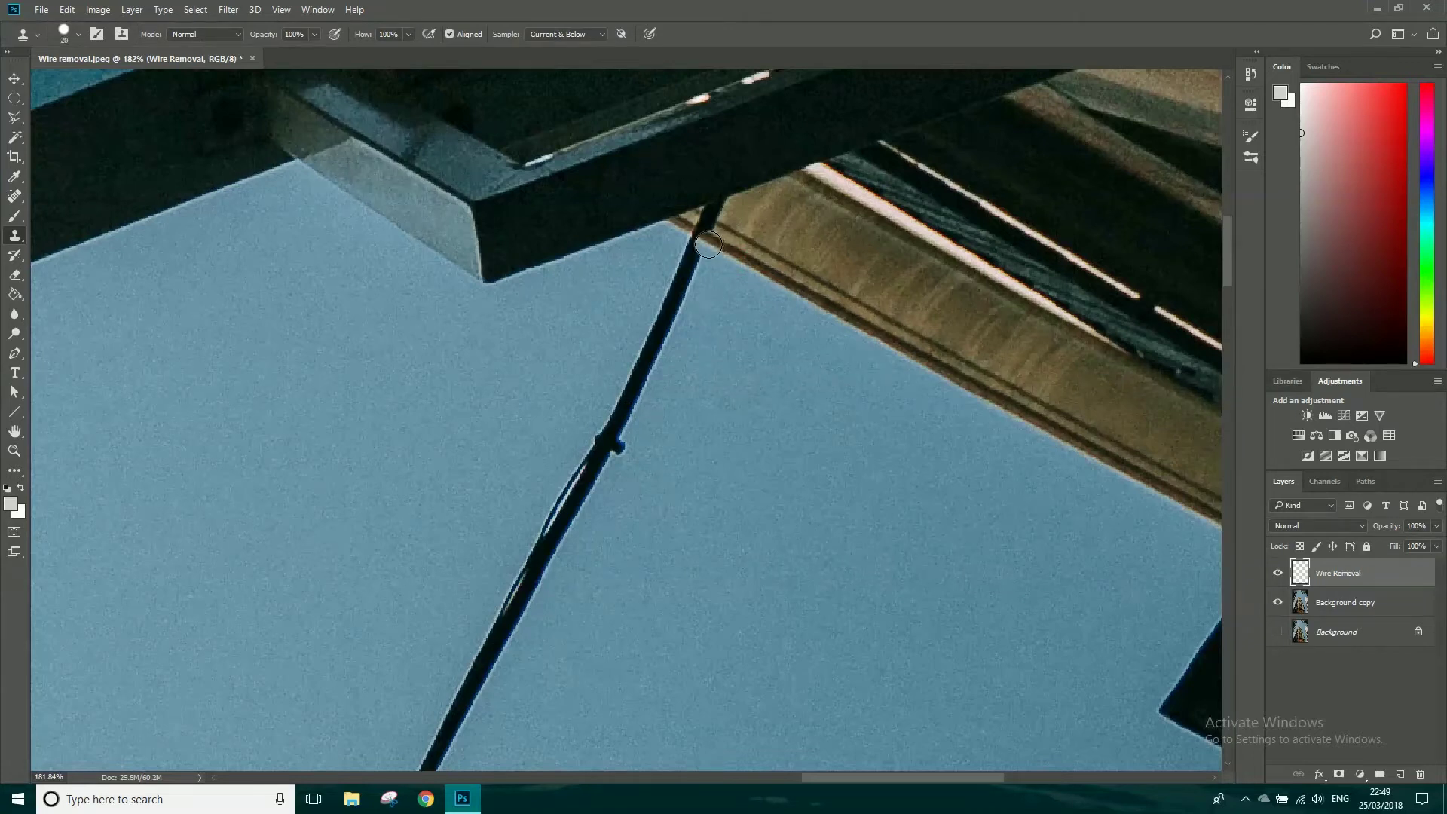
mouse_move(707, 244)
mouse_down()
mouse_move(708, 223)
mouse_move(758, 230)
mouse_move(722, 204)
mouse_up()
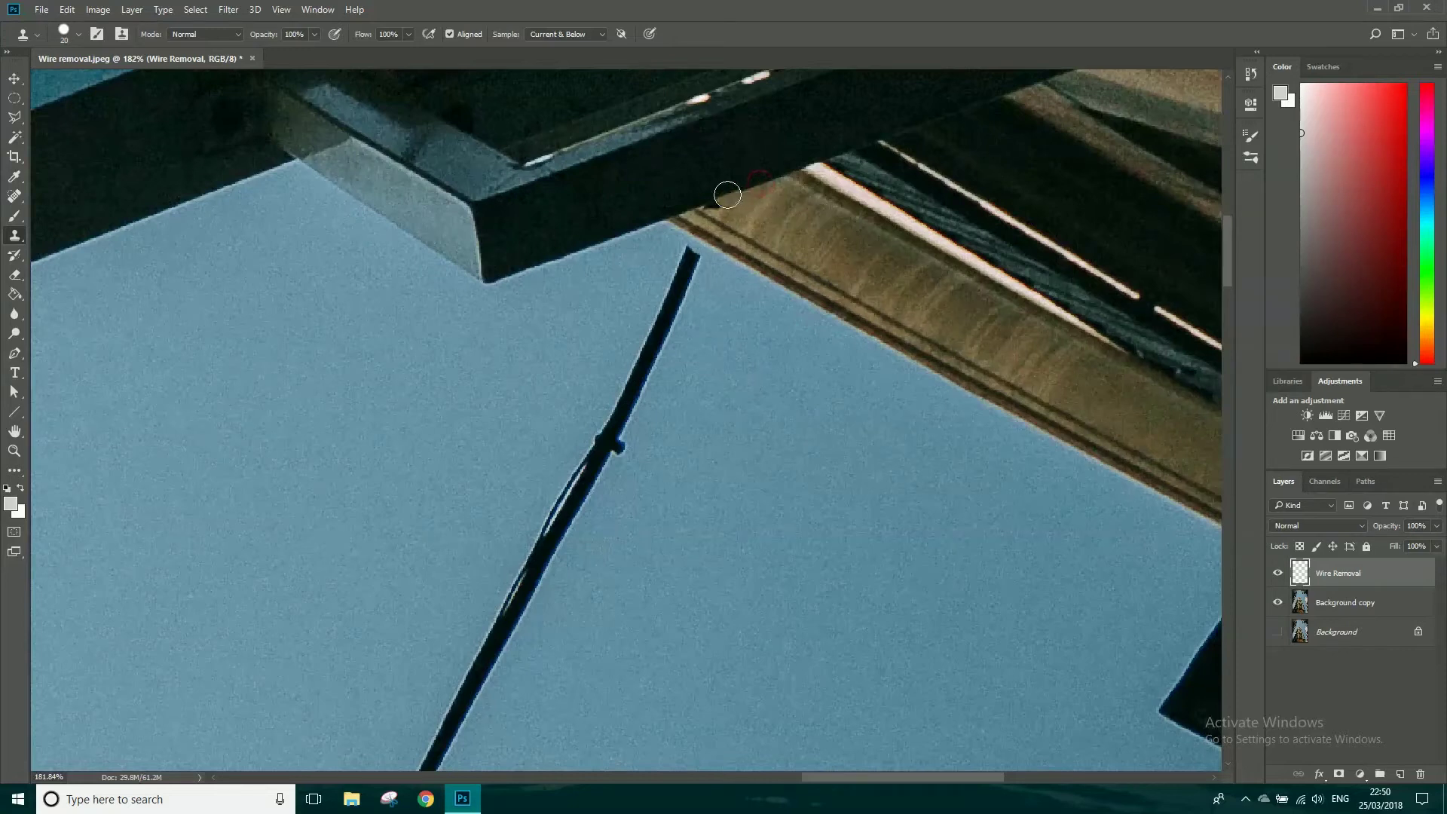
drag(729, 199, 748, 202)
key(bracketleft)
key(ctrl+z)
- Set the Clone Stamp brush size to 25 and clone nearby sky over the wire's upper end just below the roof edge
alt+click(775, 306)
key(bracketright)
key(bracketright)
key(bracketright)
key(bracketright)
click(688, 273)
key(ctrl+z)
key(bracketleft)
key(bracketleft)
key(ctrl+z)
alt+click(720, 278)
click(678, 277)
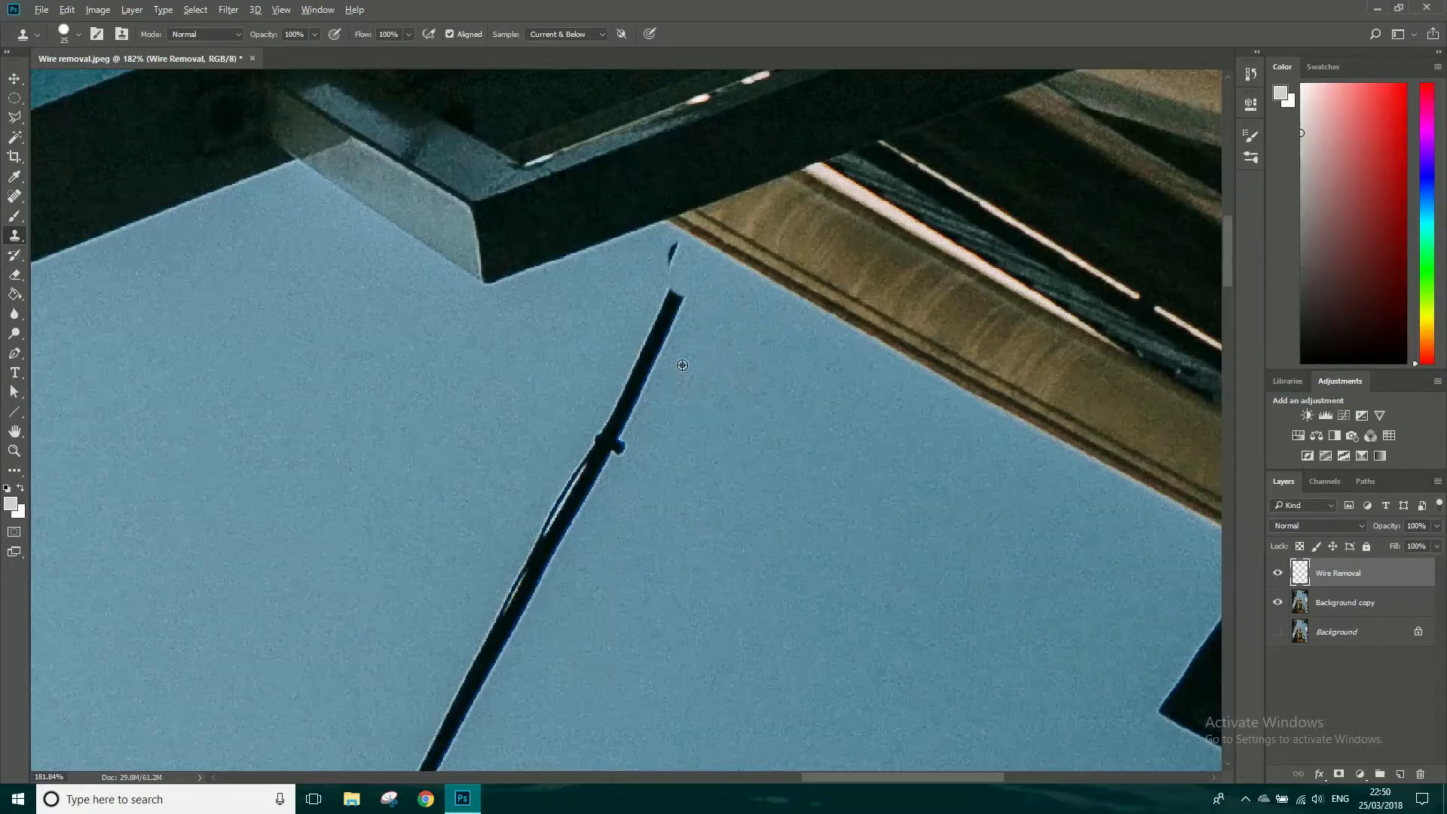
- Try cloning sky sampled close beside the wire over its upper section, and undo the strokes
drag(662, 356, 632, 345)
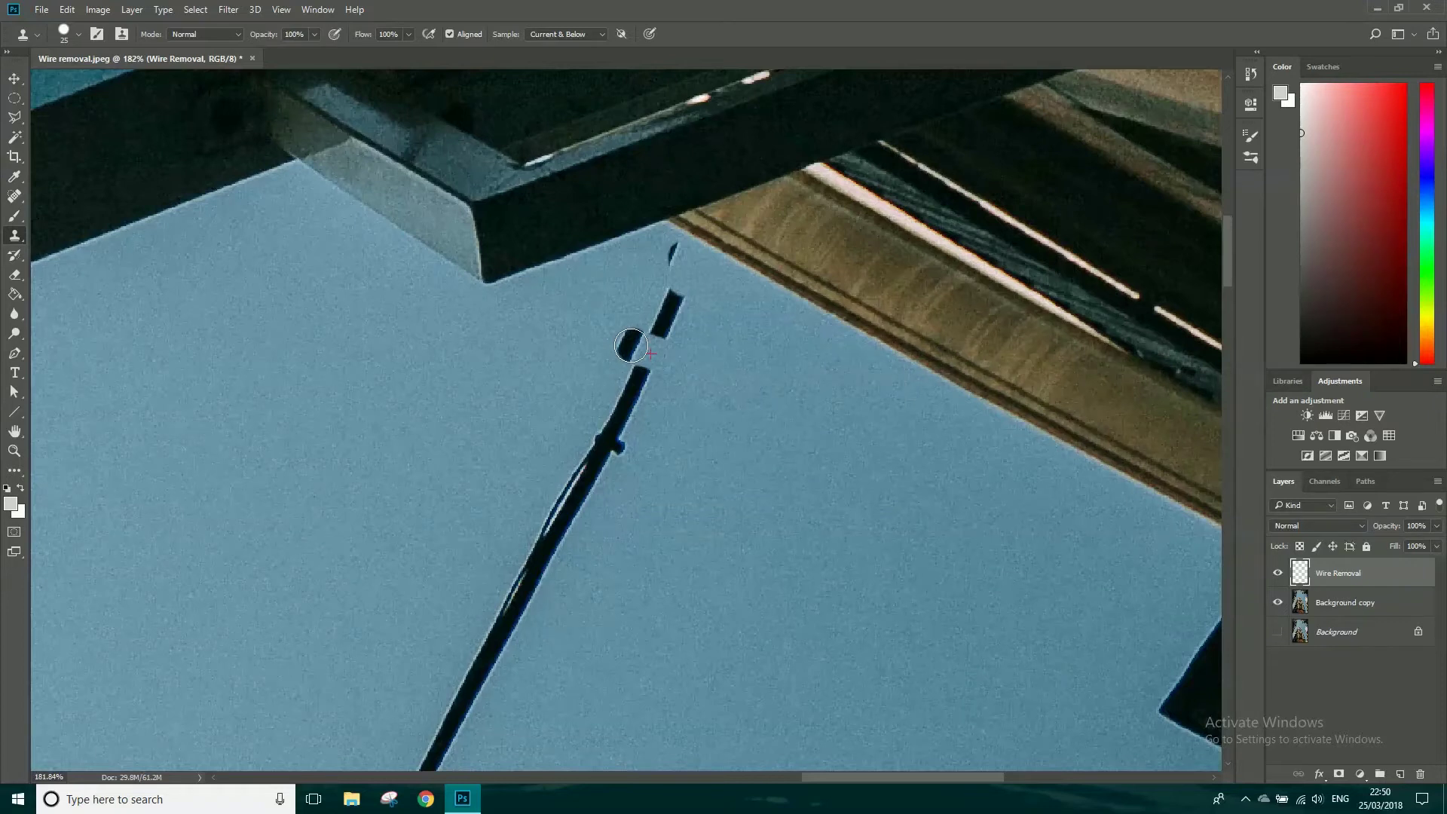
drag(632, 345, 632, 345)
key(ctrl+z)
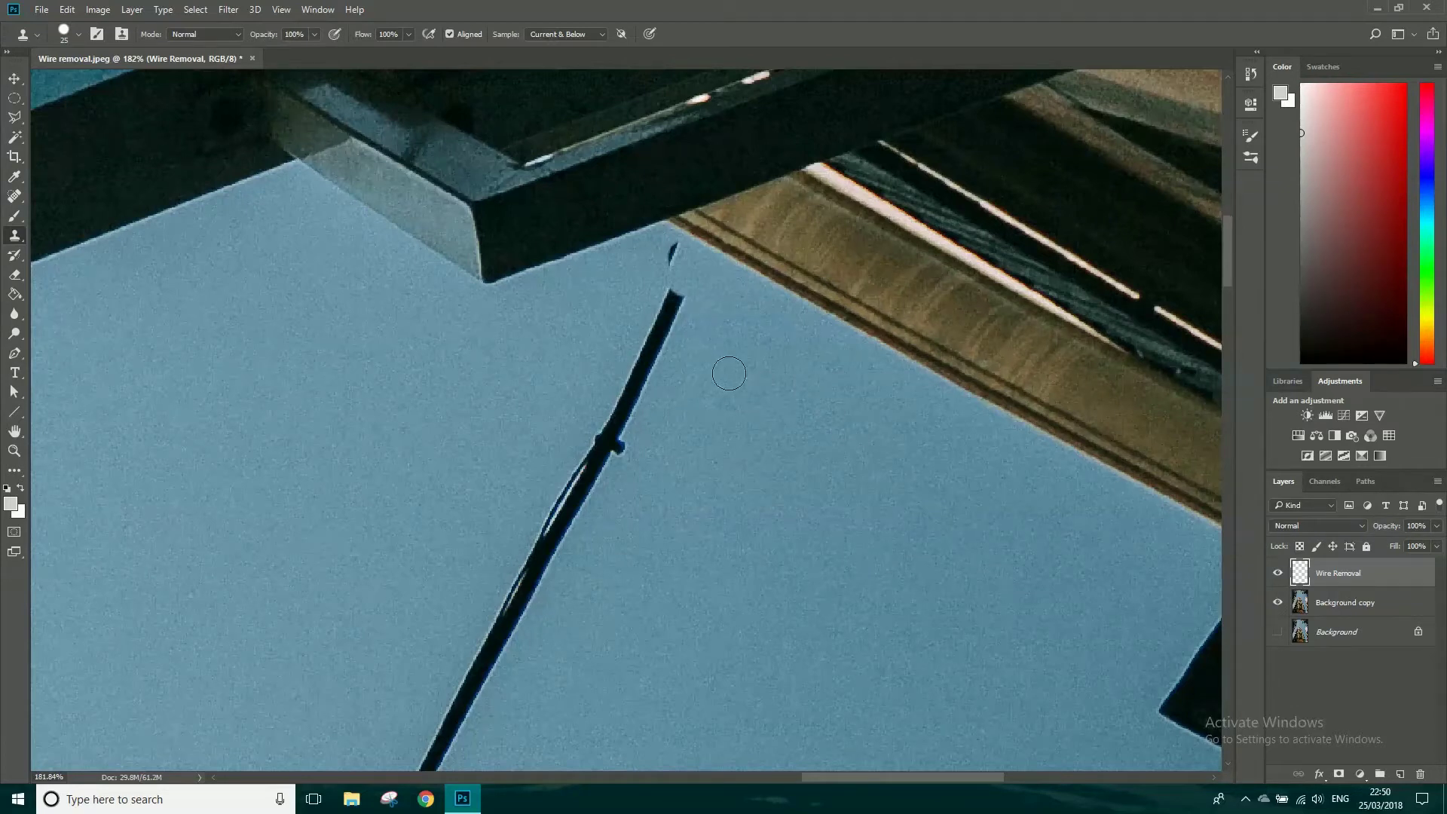
alt+click(675, 371)
drag(656, 364, 624, 351)
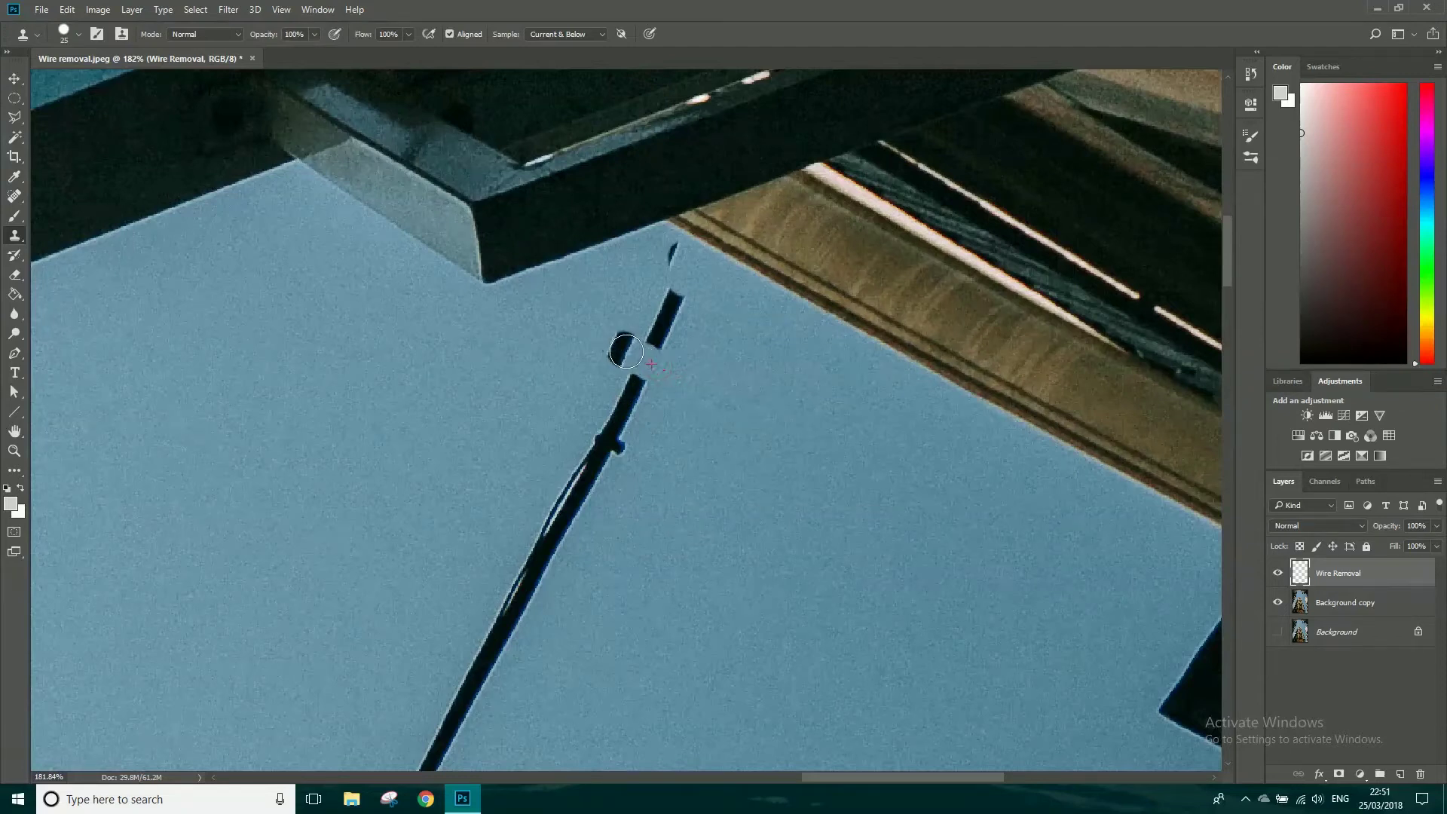
key(ctrl+z)
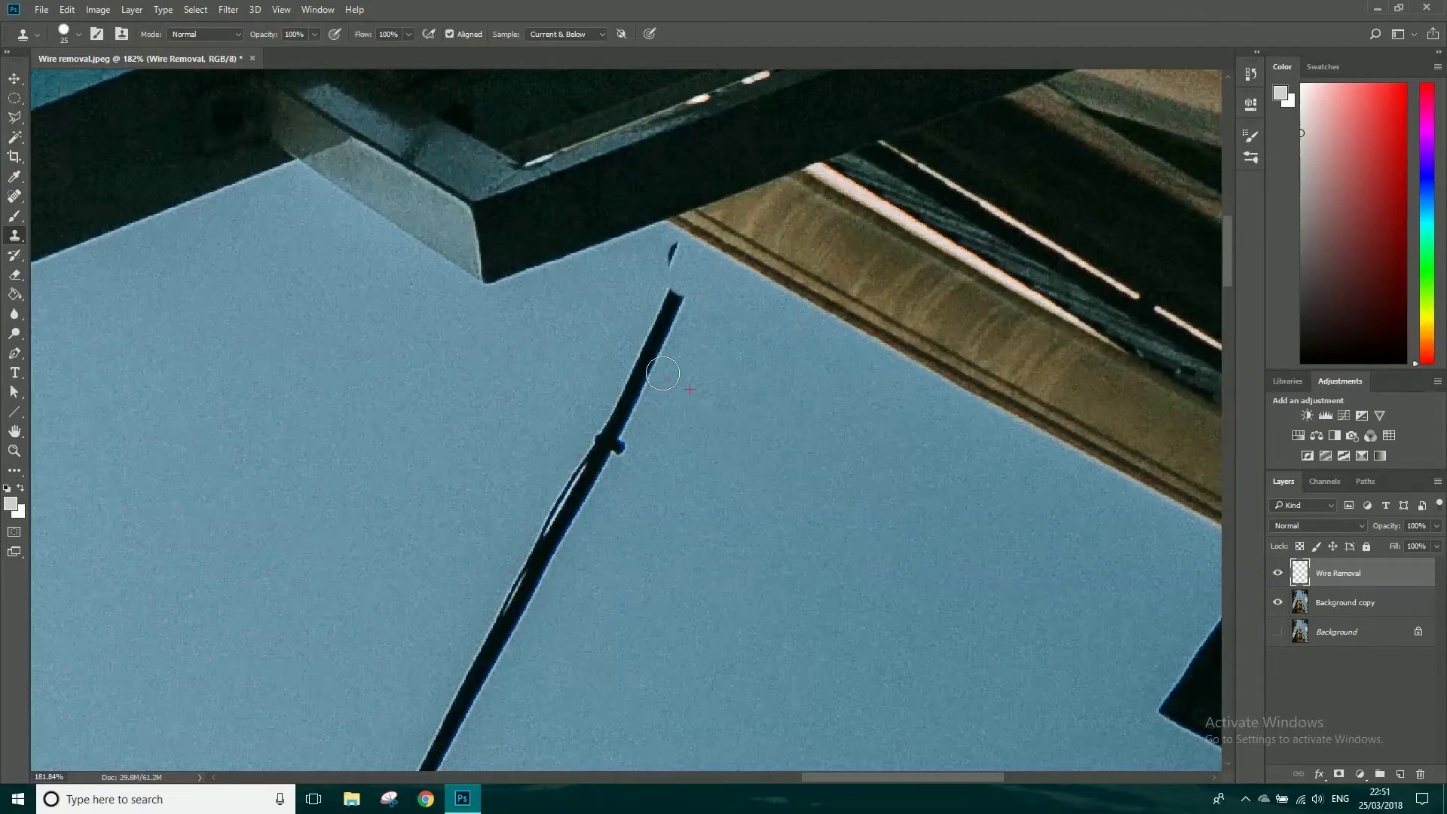
- Clone sky over the wire's upper section, past the knot, and over the fragments left near the roof edge
drag(641, 364, 587, 335)
mouse_move(653, 392)
mouse_down()
mouse_move(599, 444)
mouse_move(529, 586)
mouse_up()
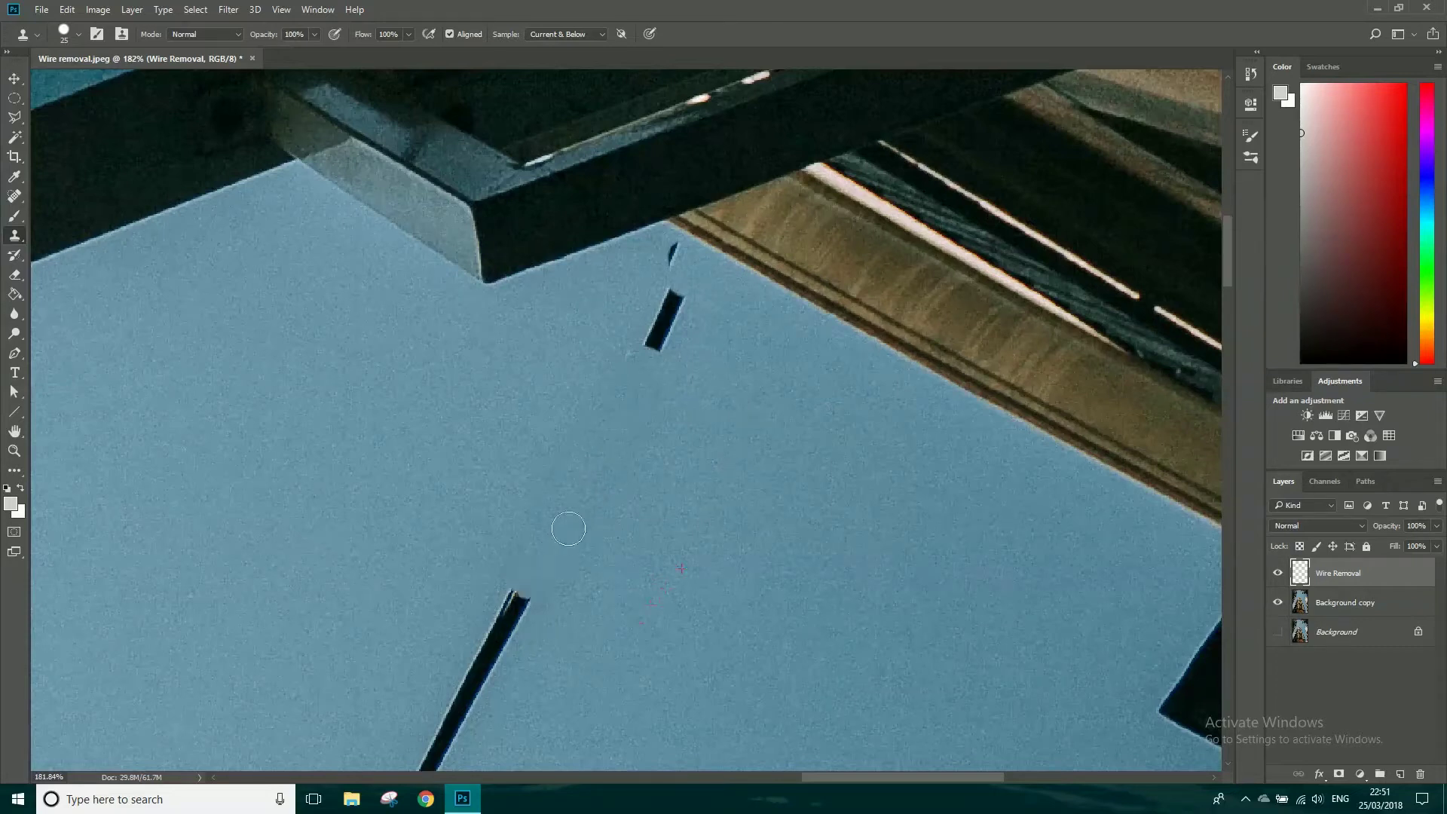
mouse_move(634, 362)
mouse_down()
mouse_move(663, 355)
mouse_move(673, 256)
mouse_up()
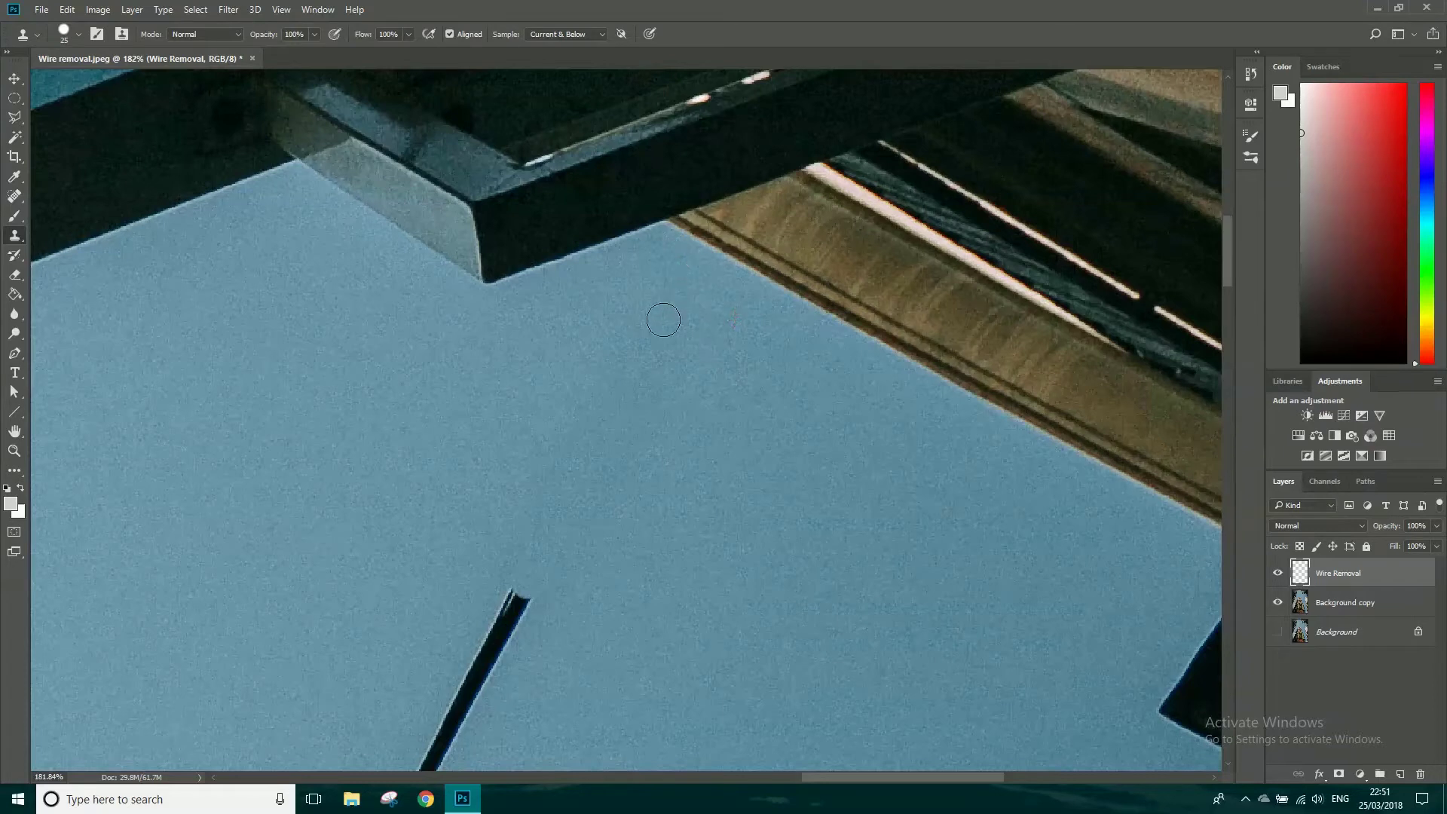
- Set the Clone Stamp brush size to 35 px, soften its hardness and clone sky over the wire down towards the balcony building
drag(611, 646, 804, 333)
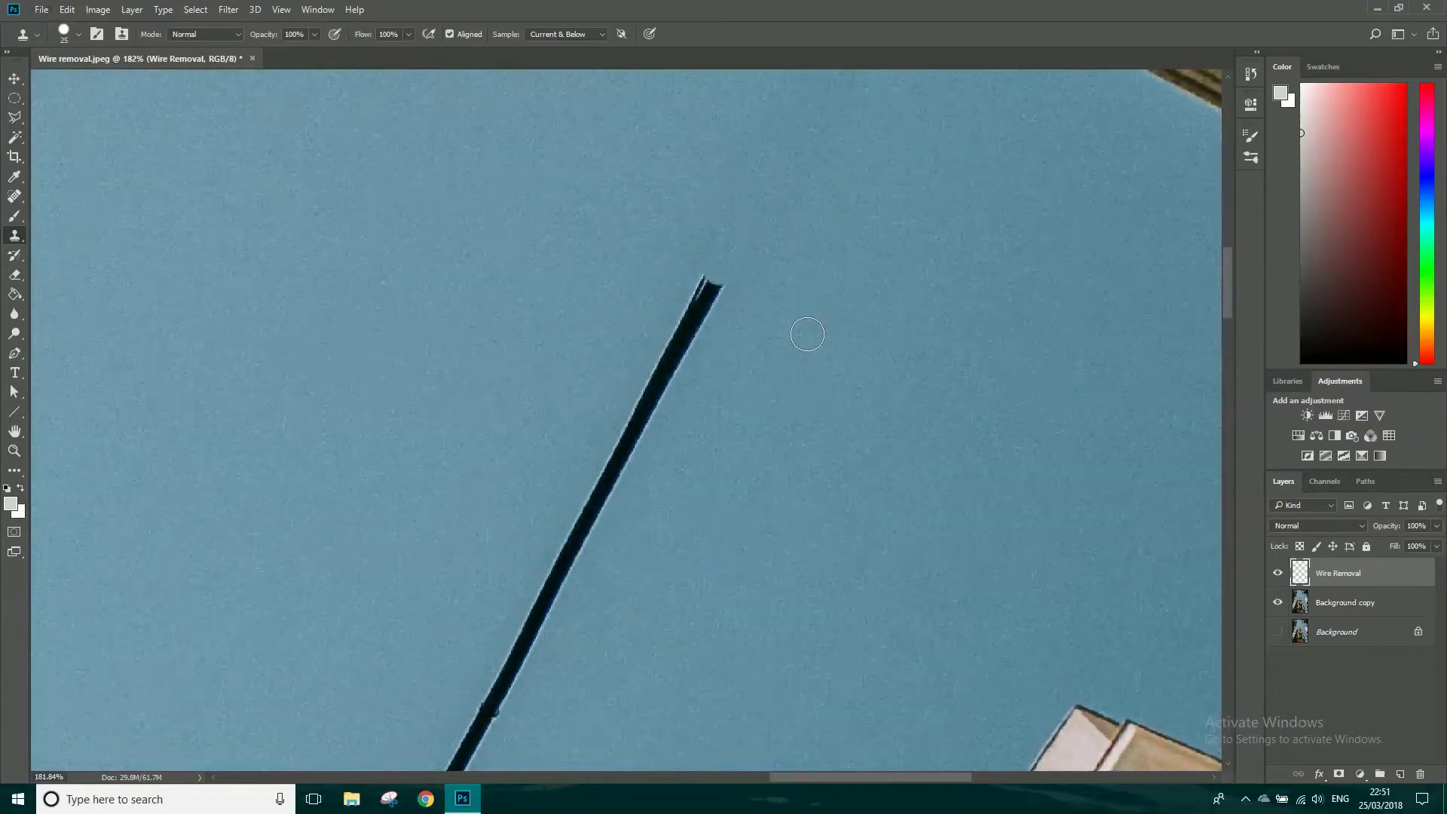
alt+click(827, 361)
key(bracketright)
click(80, 35)
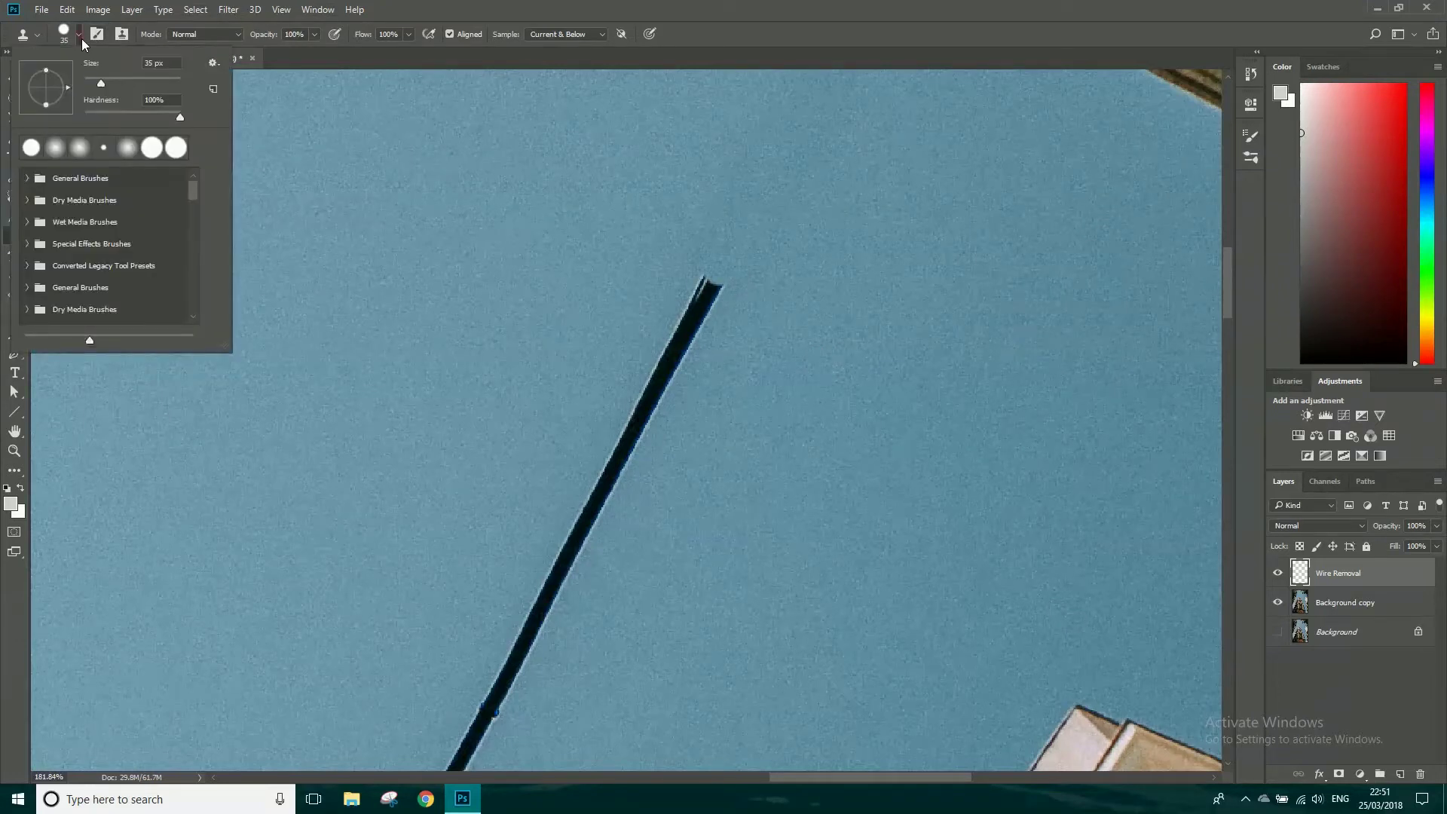
click(114, 114)
alt+click(895, 379)
mouse_move(725, 276)
mouse_down()
mouse_move(673, 333)
mouse_move(580, 512)
mouse_move(556, 598)
mouse_move(517, 641)
mouse_move(733, 273)
mouse_up()
mouse_move(673, 350)
mouse_down()
mouse_move(554, 584)
mouse_move(756, 343)
mouse_up()
- Clone clean building edge over the wire where it crosses from the sky onto the balcony building
mouse_move(685, 377)
mouse_down()
mouse_move(643, 490)
mouse_move(614, 494)
mouse_move(598, 538)
mouse_move(616, 536)
mouse_move(734, 351)
mouse_move(663, 517)
mouse_move(638, 519)
mouse_move(607, 589)
mouse_move(765, 243)
mouse_up()
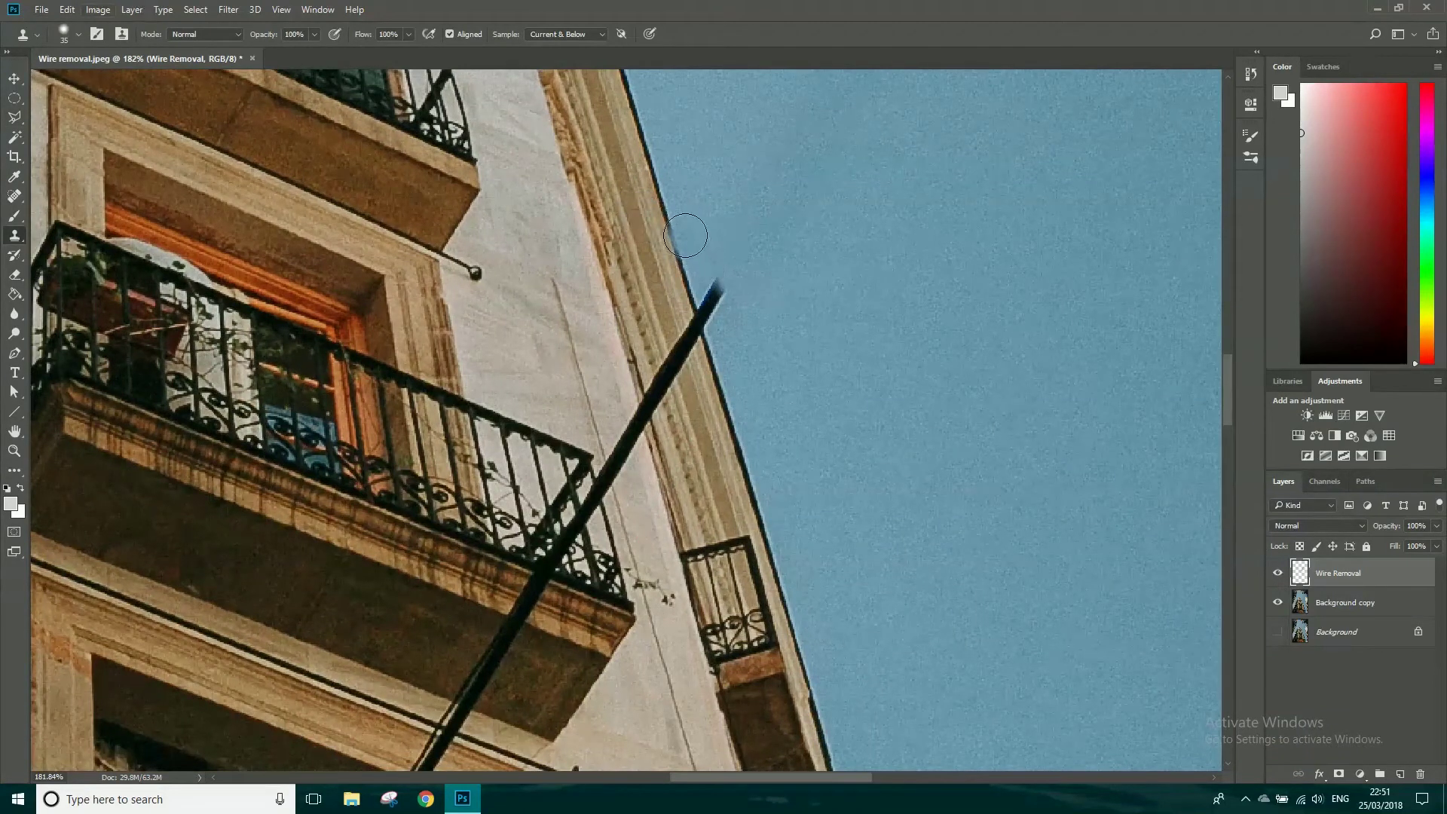
alt+click(684, 267)
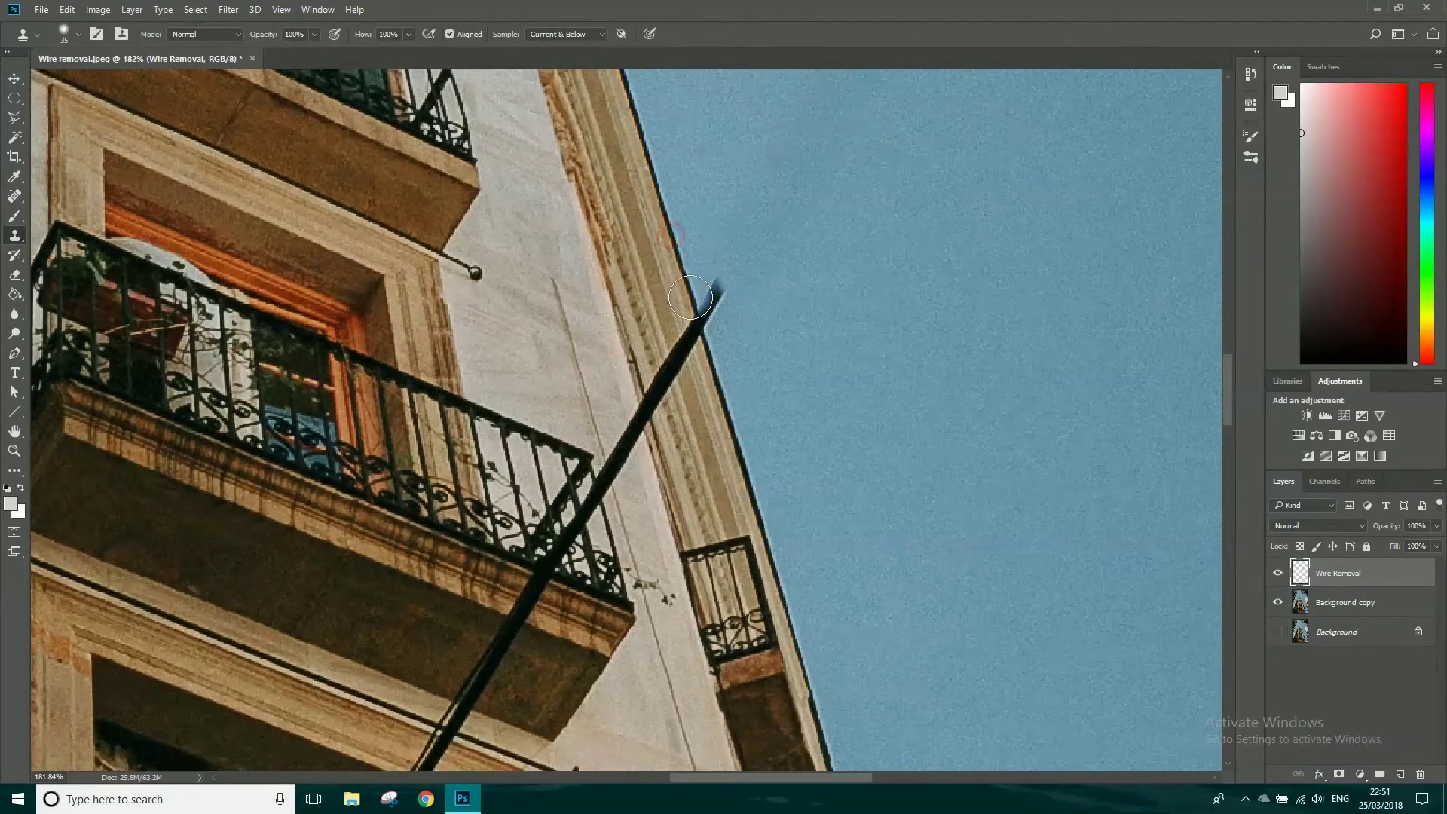
mouse_move(700, 309)
mouse_down()
mouse_move(708, 339)
mouse_move(717, 289)
mouse_up()
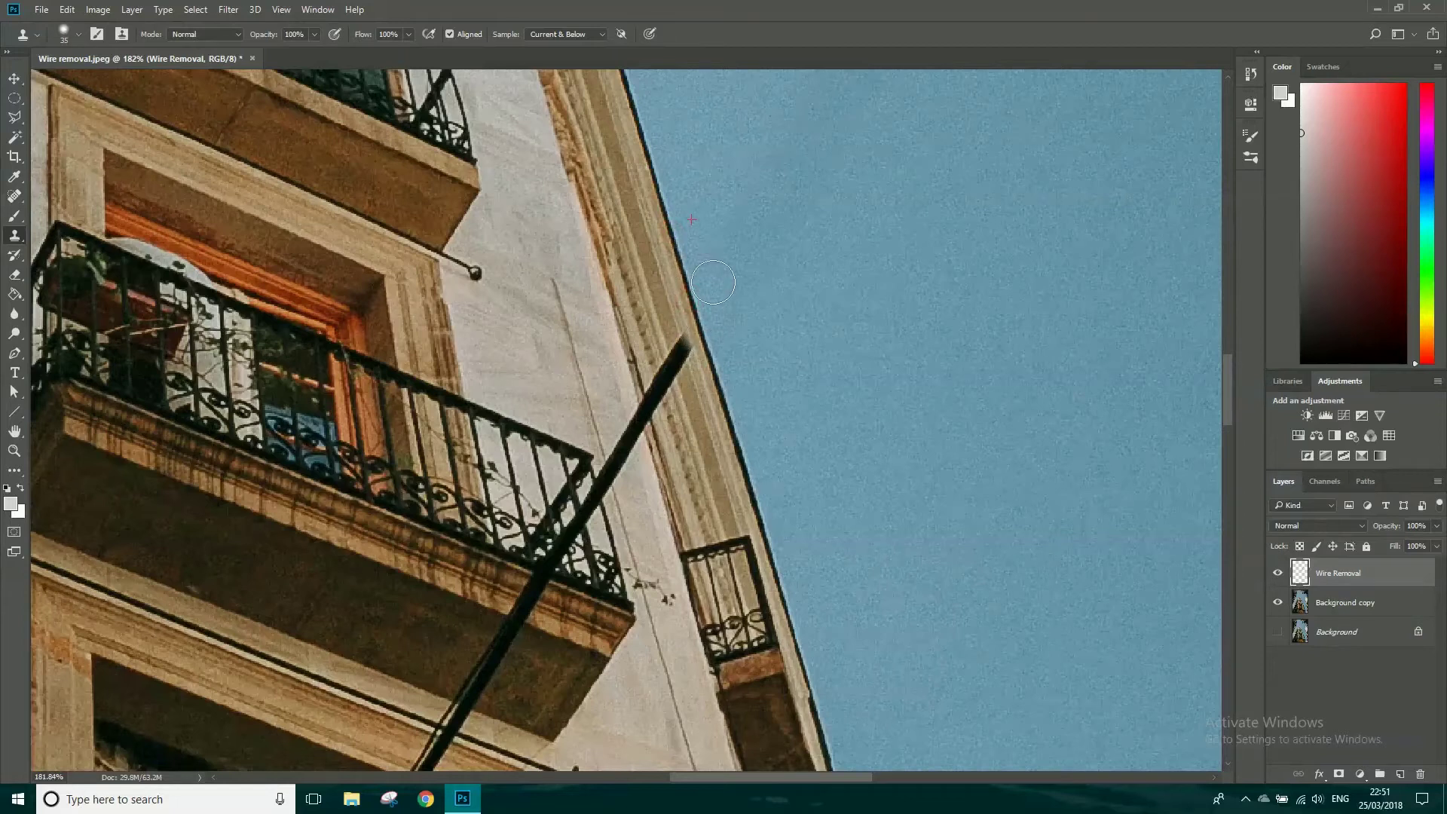
drag(696, 337, 688, 355)
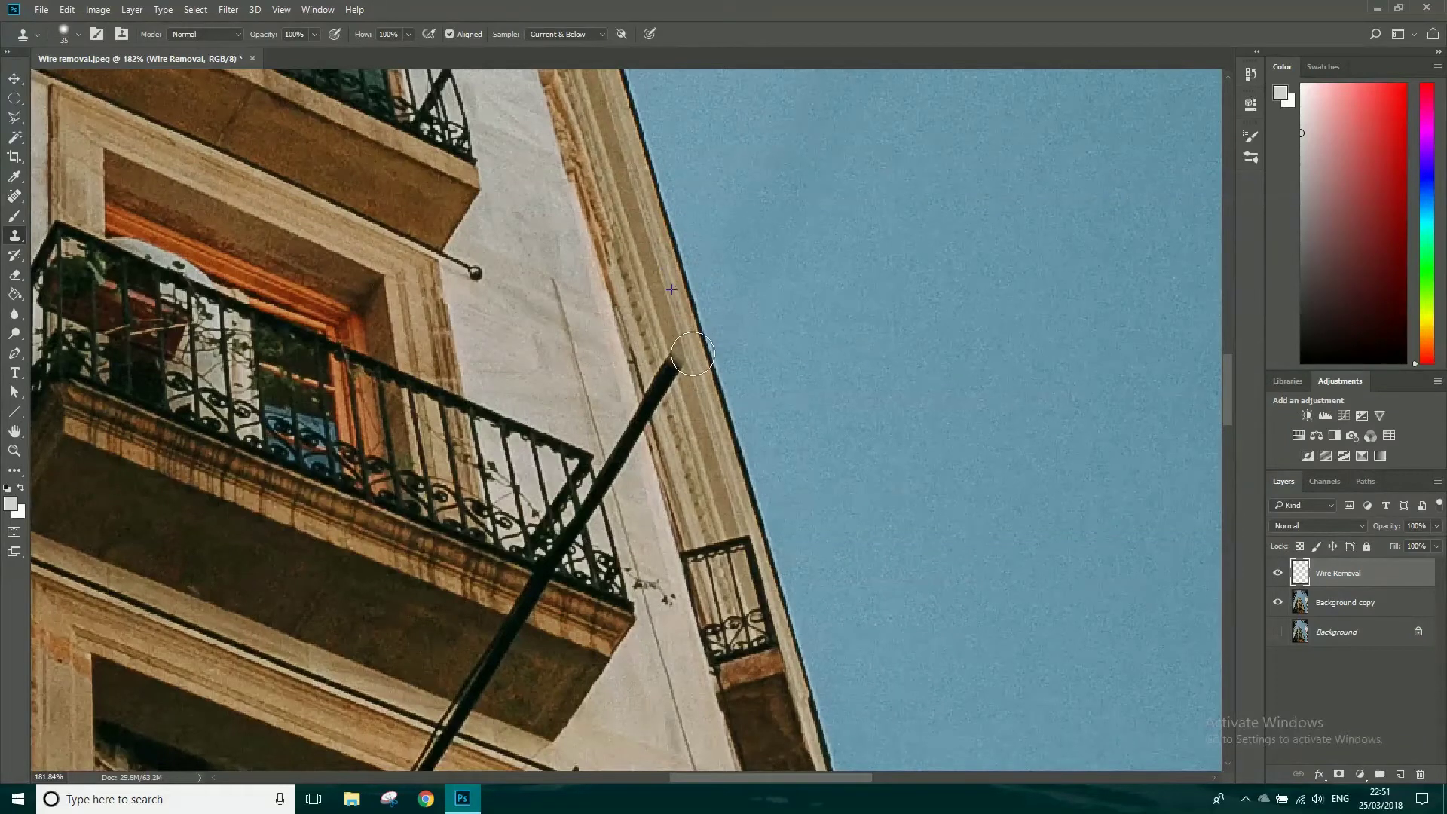
- Set the Clone Stamp brush hardness to 80% and test a stamp on the stone trim beside the wire
click(76, 43)
drag(106, 118, 160, 116)
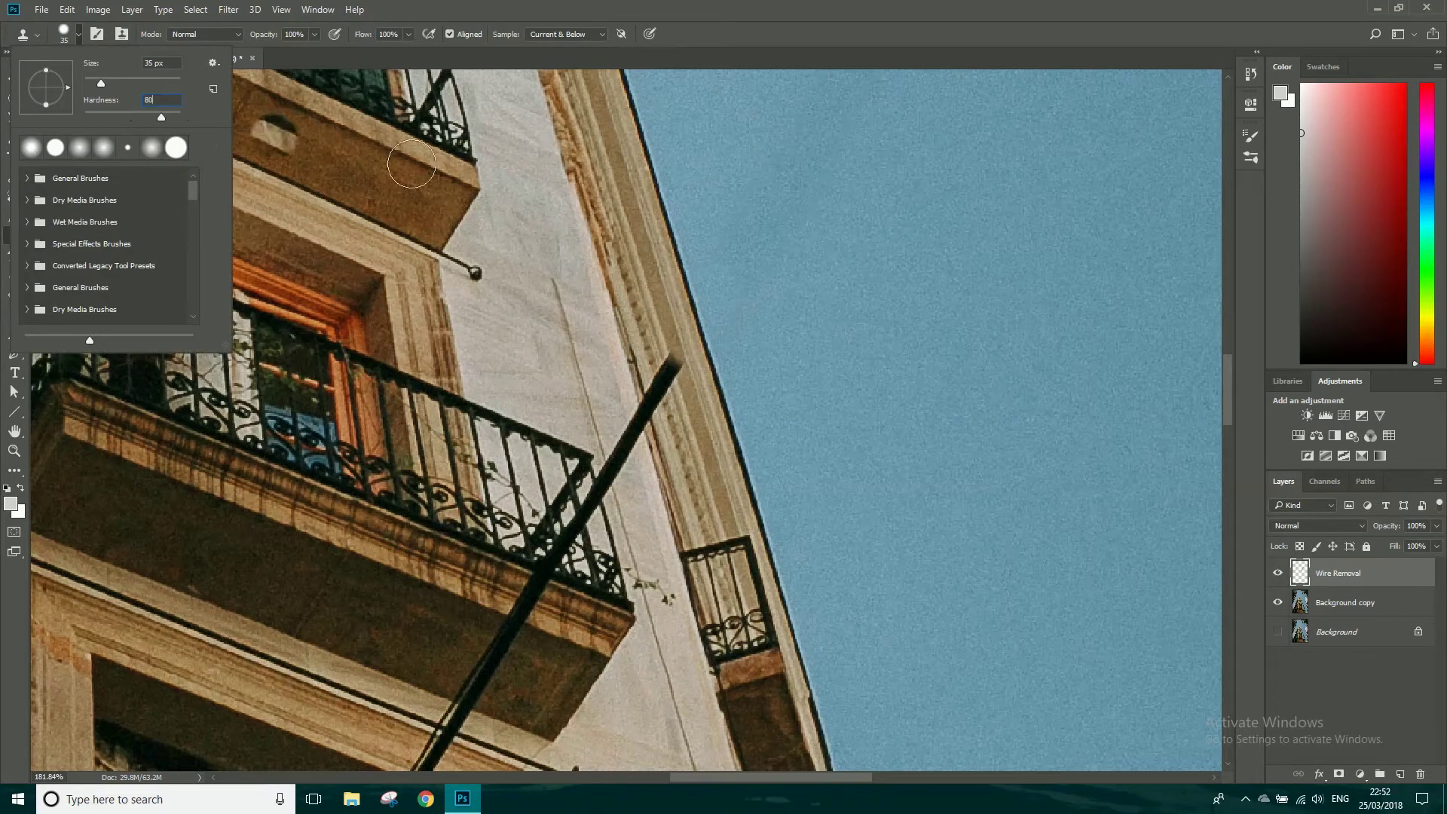
click(871, 260)
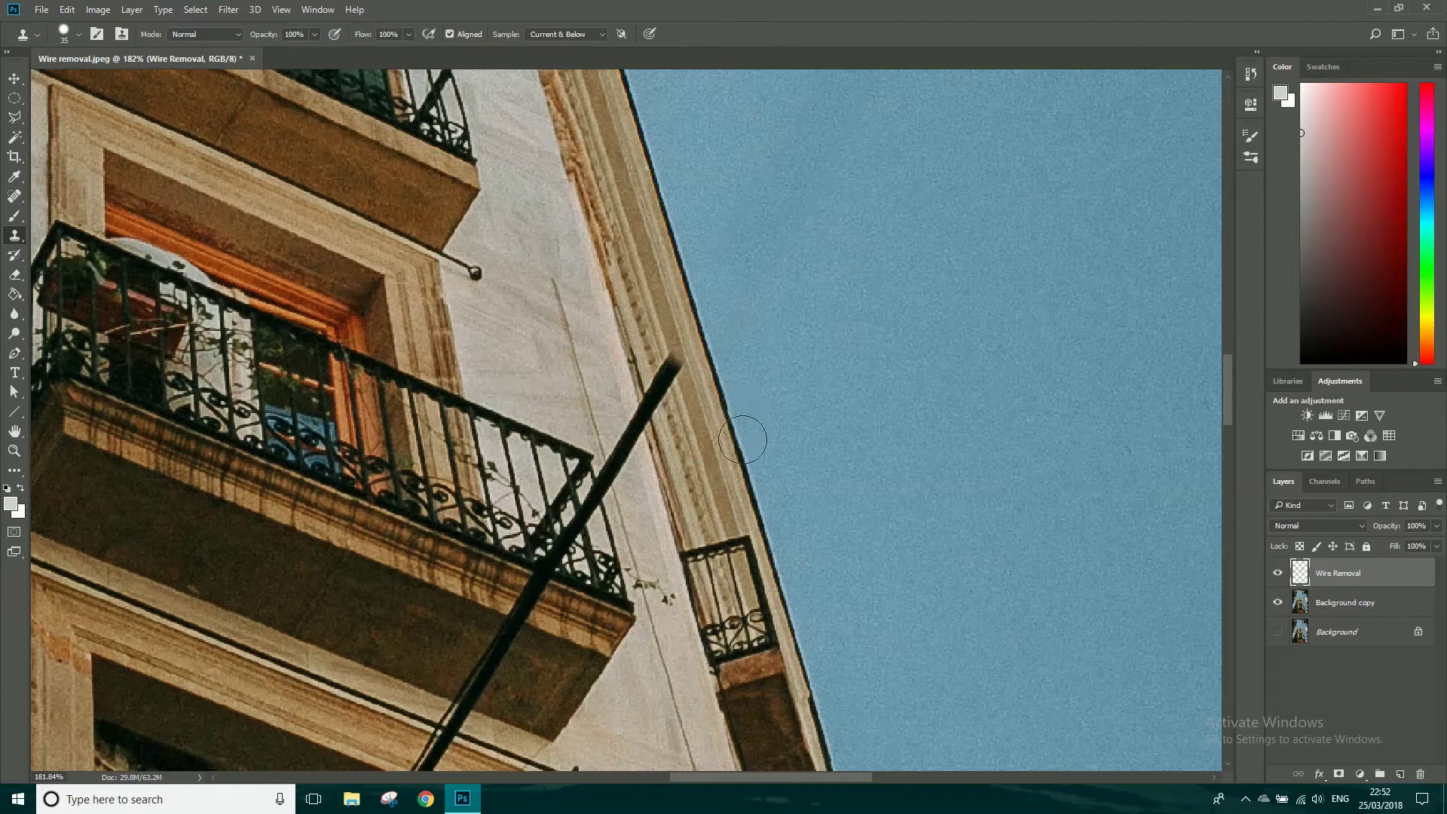
click(689, 456)
click(688, 456)
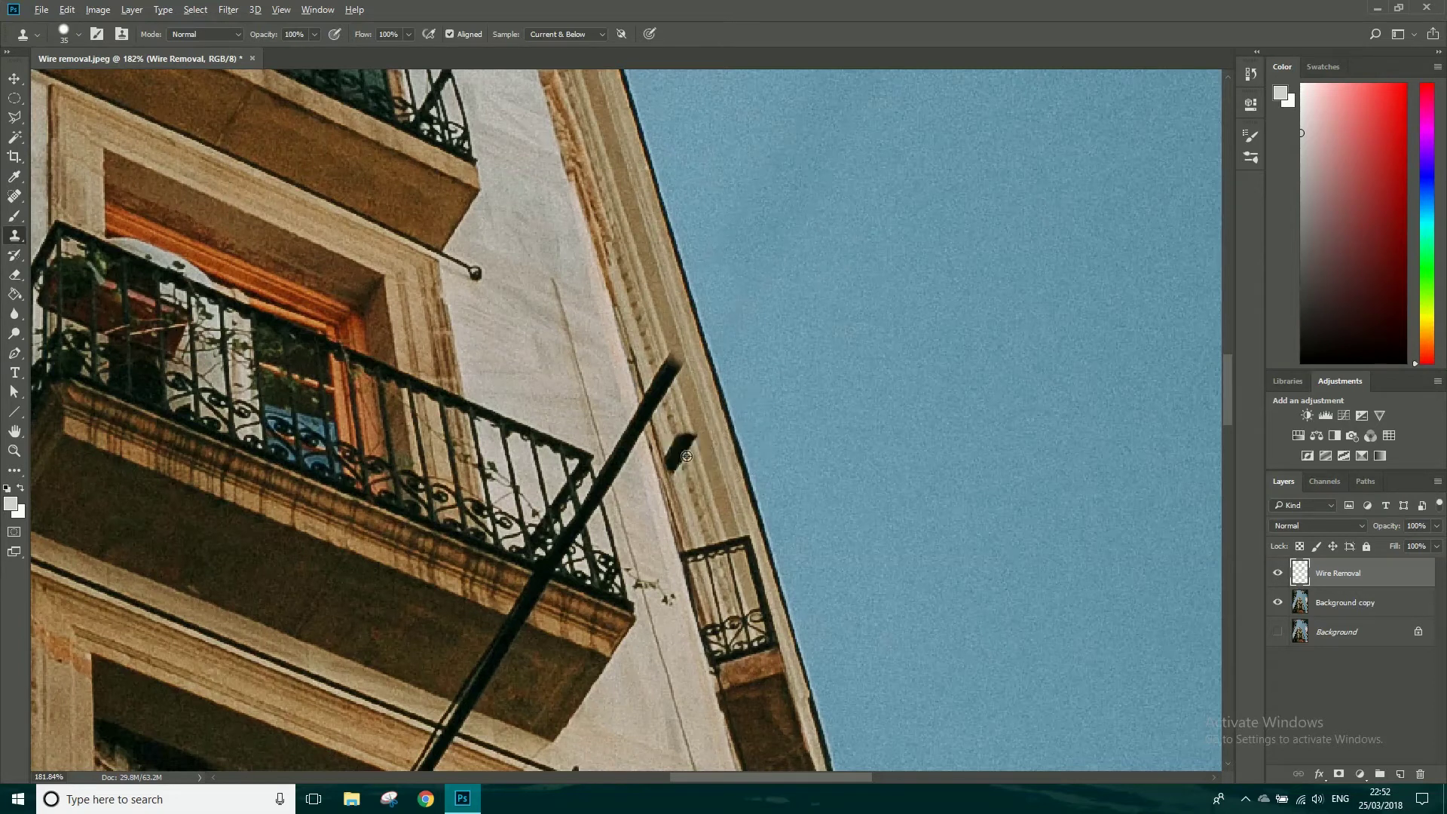
key(ctrl+z)
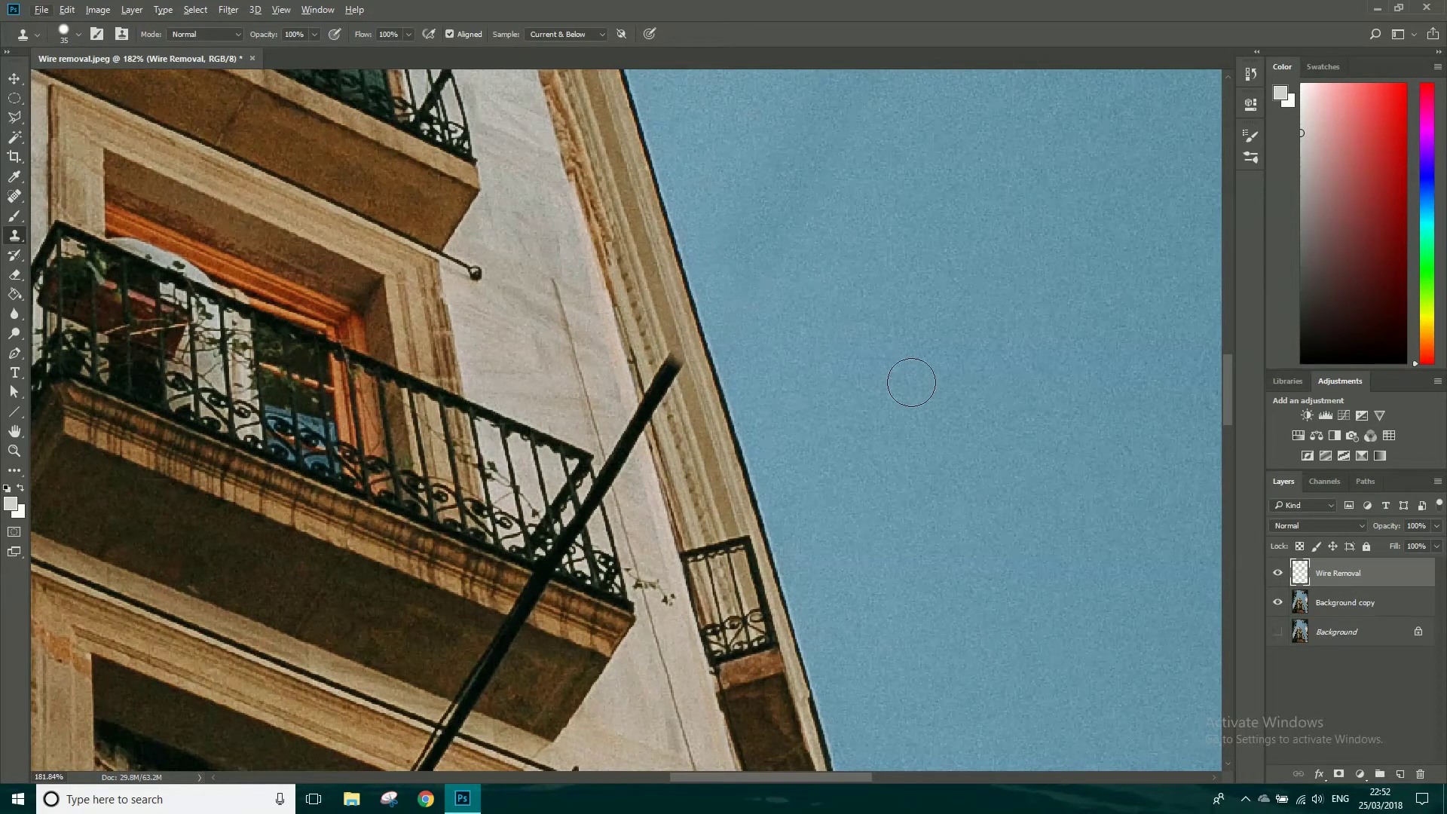
- Reduce the Clone Stamp brush size to 20 and clone clean stone trim over the wire end inside the building edge
key(bracketleft)
key(bracketleft)
key(bracketleft)
click(685, 440)
key(ctrl+z)
click(657, 382)
click(670, 368)
drag(669, 367, 672, 363)
key(ctrl+alt+z)
key(ctrl+alt+z)
mouse_move(649, 362)
mouse_down()
mouse_move(676, 377)
mouse_move(653, 403)
mouse_up()
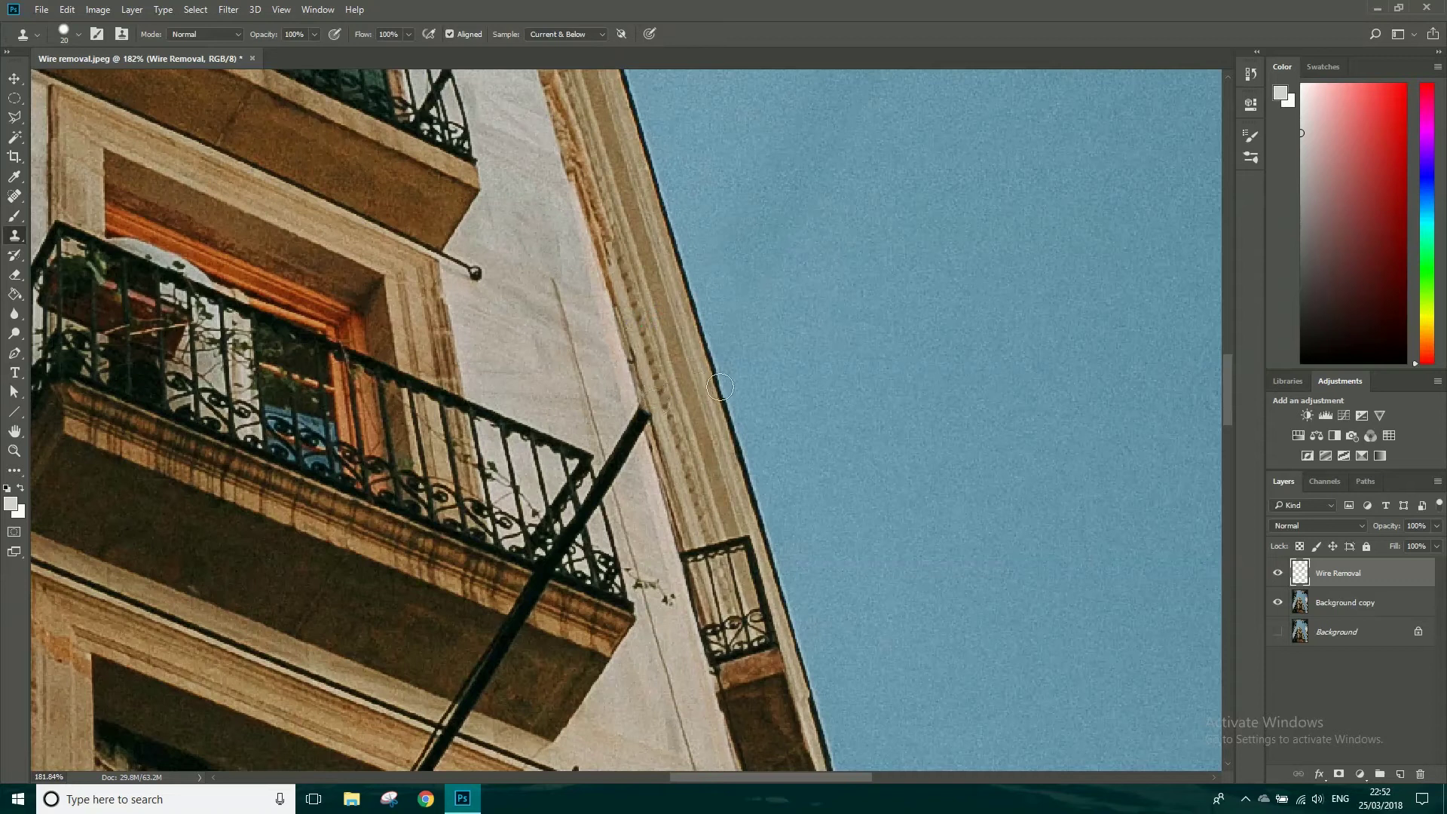
- Clone clean trim and pale wall over the wire down to the corner of the balcony railing
alt+click(615, 321)
drag(639, 388, 643, 396)
mouse_move(638, 384)
mouse_down()
mouse_move(629, 455)
mouse_move(606, 418)
mouse_move(599, 450)
mouse_move(617, 479)
mouse_move(619, 449)
mouse_up()
alt+click(580, 368)
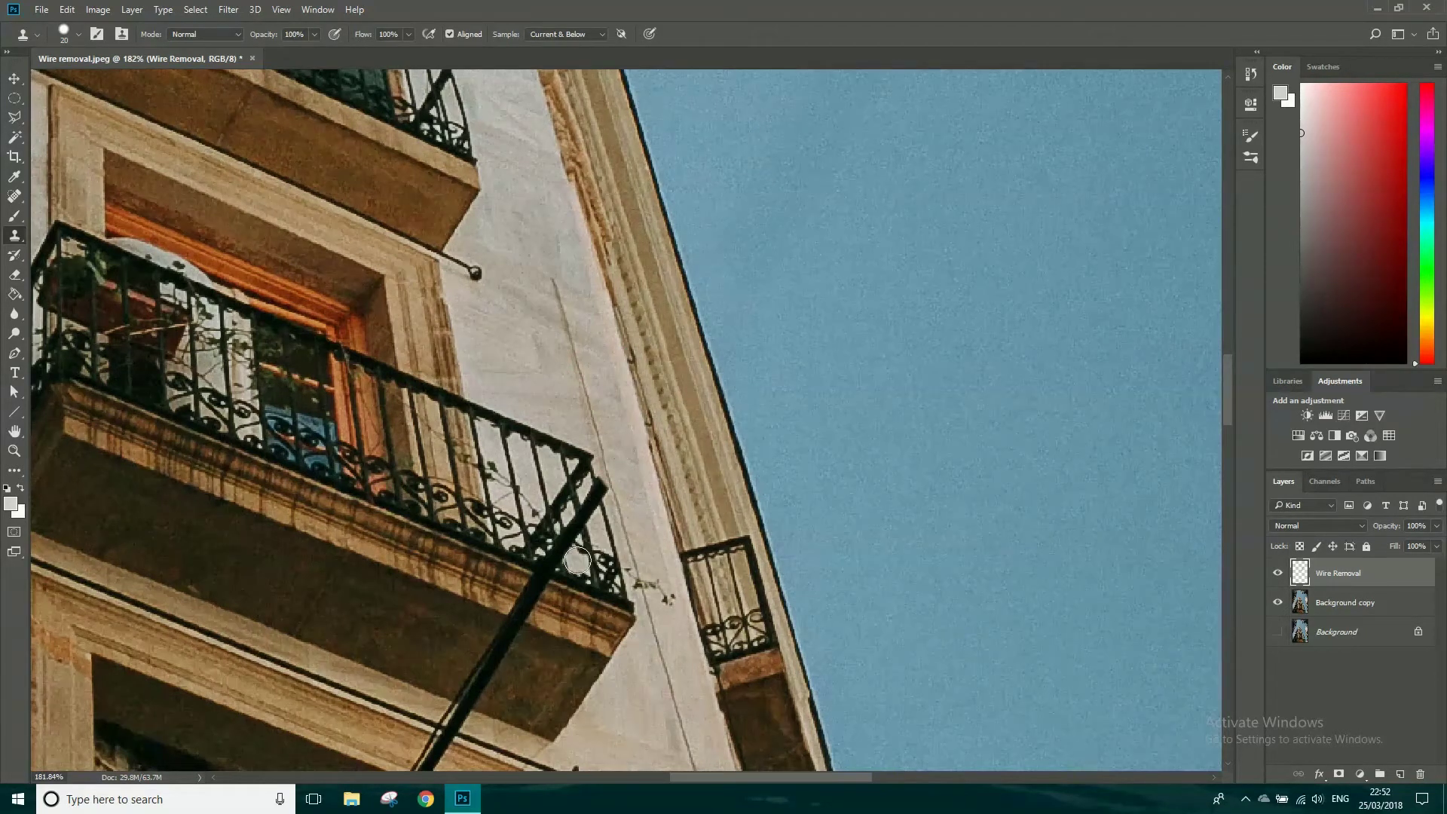
- Reduce the Clone Stamp brush size and rebuild the balcony's outermost vertical bar over the wire end
scroll(570, 533, up, 2)
scroll(571, 533, up, 3)
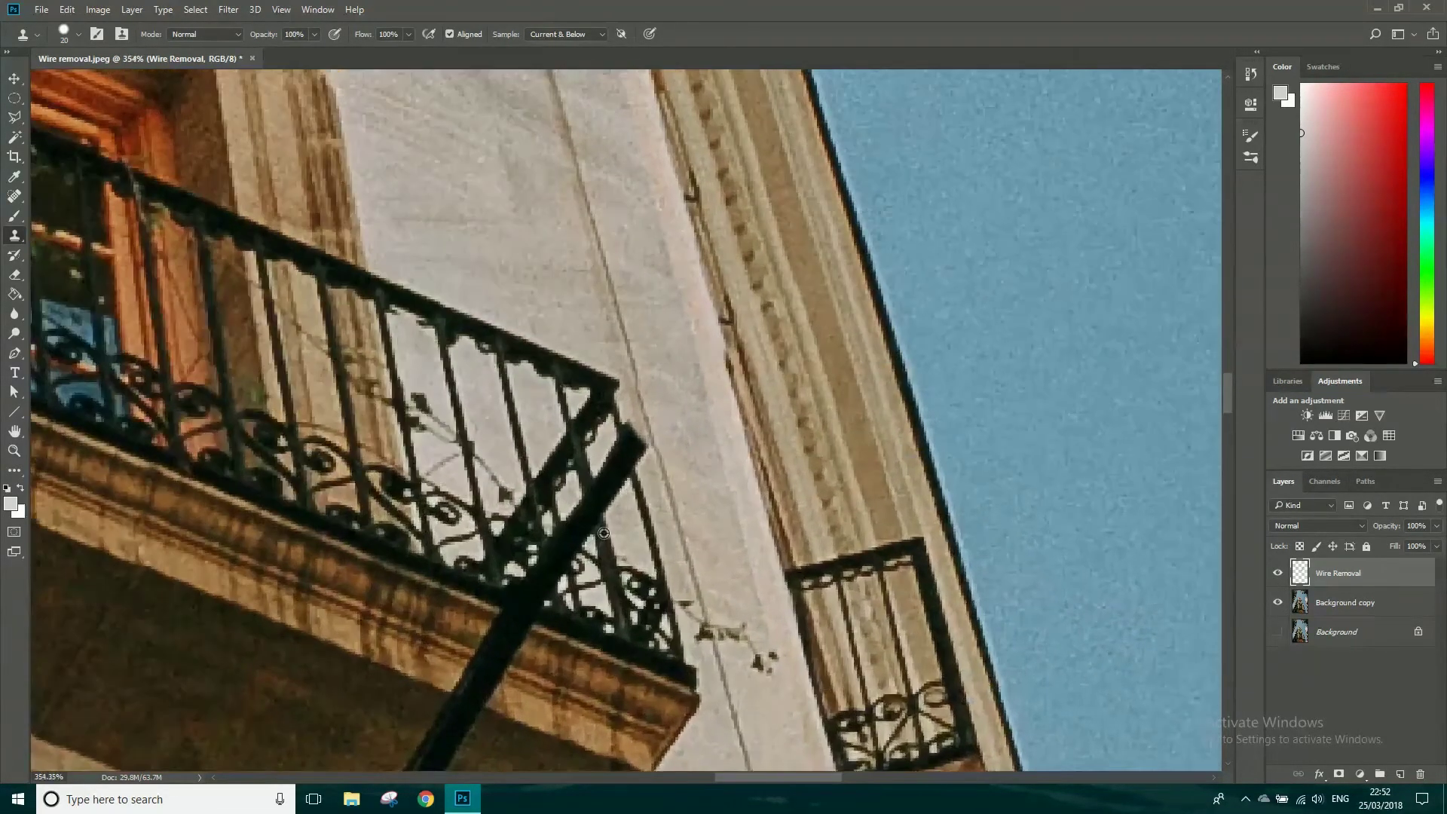
key(bracketleft)
key(bracketleft)
key(bracketleft)
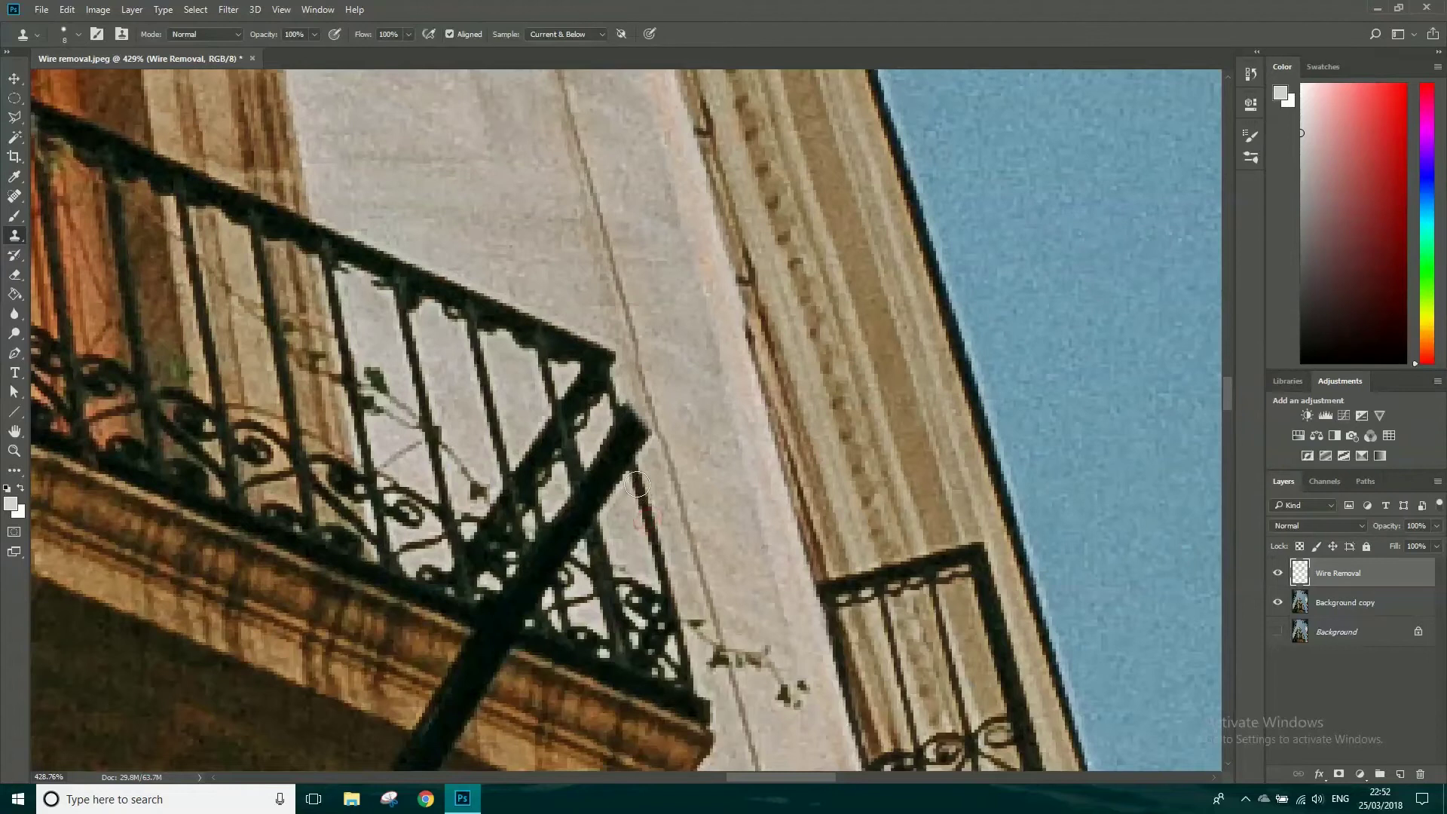
alt+click(651, 517)
mouse_move(636, 473)
mouse_down()
mouse_move(618, 416)
mouse_move(644, 444)
mouse_move(649, 488)
mouse_up()
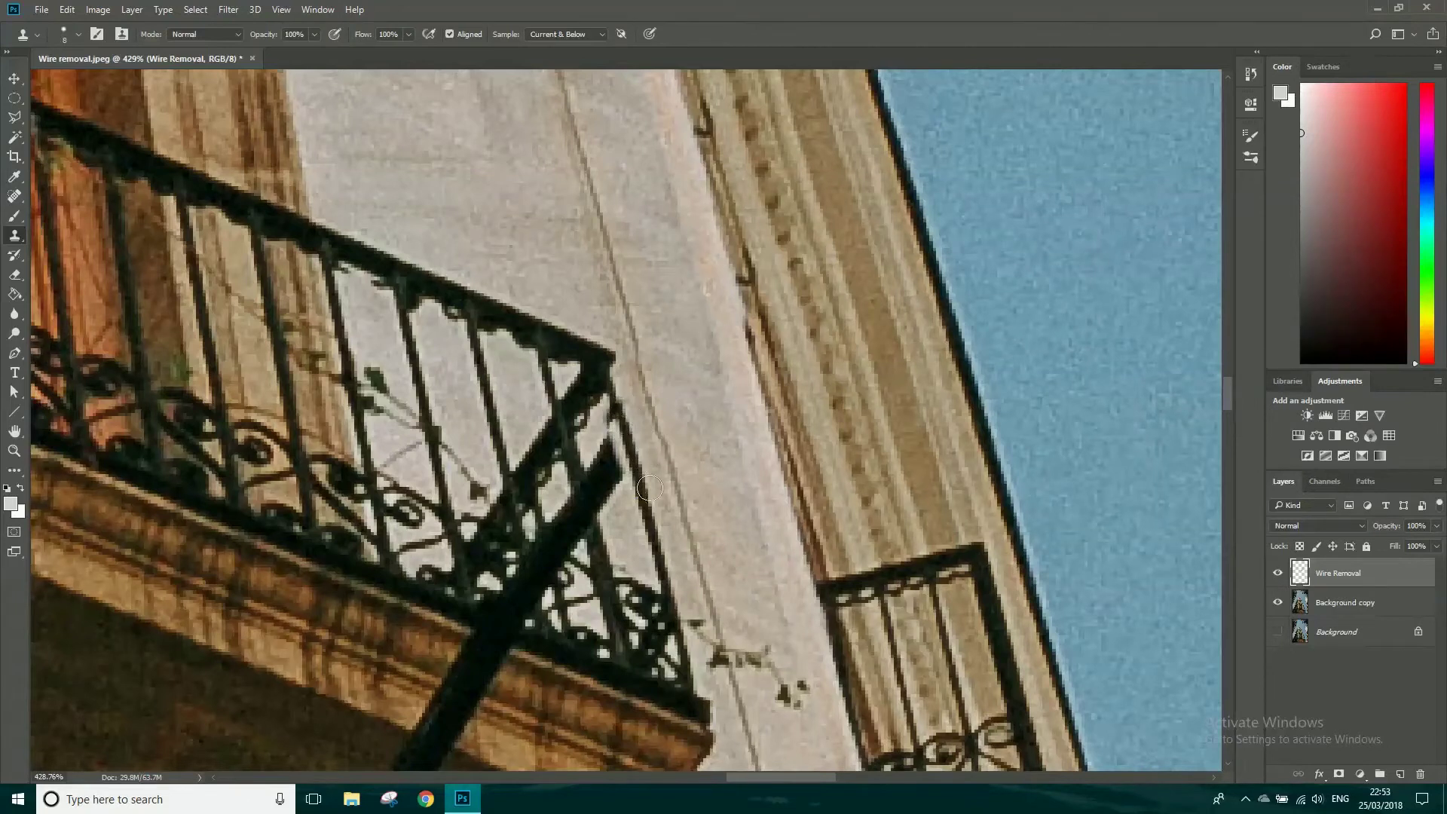
drag(622, 426, 615, 422)
- Clone clean wall over the wire between the balcony's two outermost vertical bars
alt+click(631, 543)
mouse_move(617, 497)
mouse_down()
mouse_move(609, 456)
mouse_move(622, 537)
mouse_move(603, 430)
mouse_move(621, 497)
mouse_up()
alt+click(631, 509)
alt+click(623, 537)
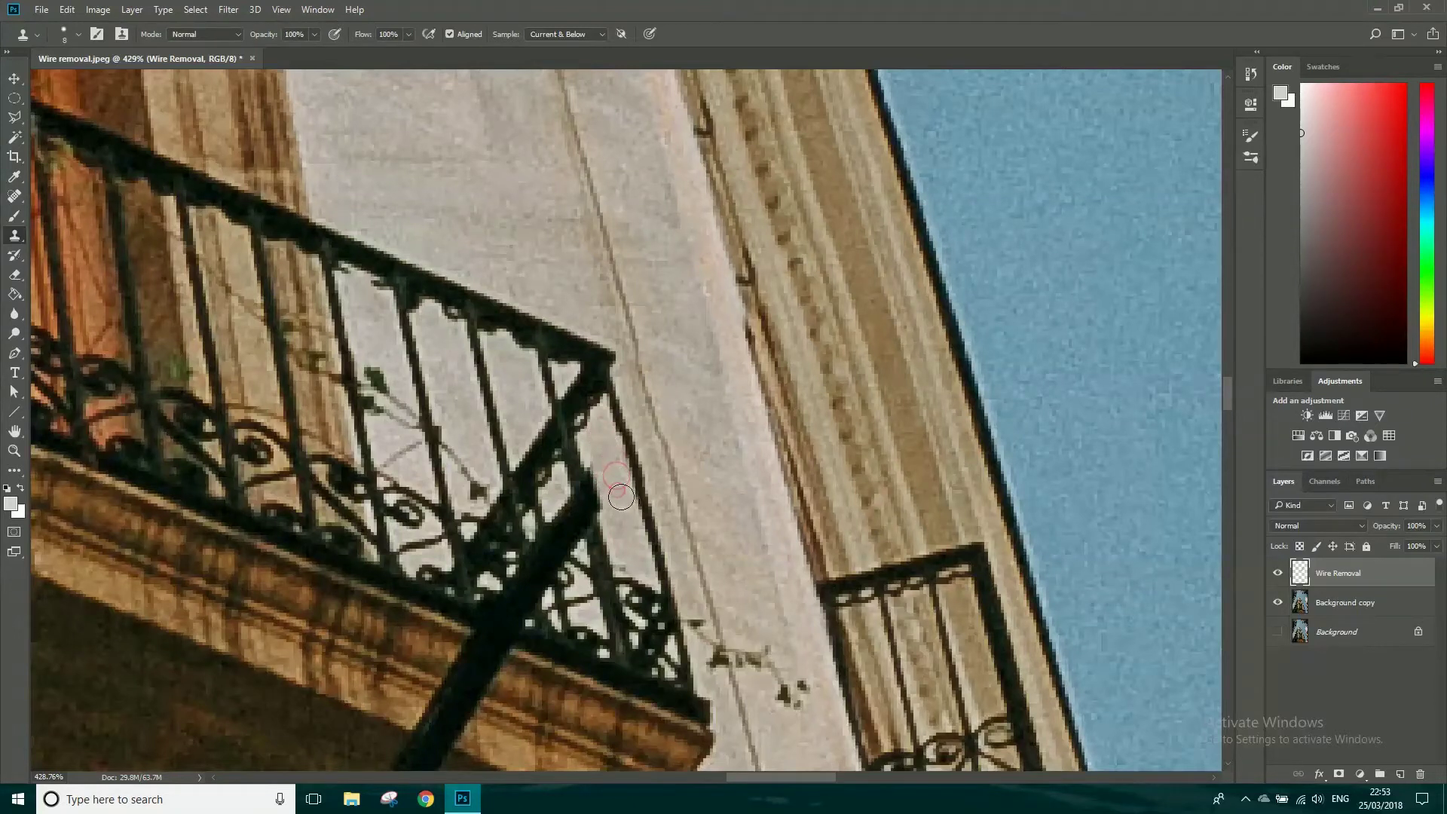
- Rebuild the upper part of the second vertical railing bar by cloning its clean section over the wire end
alt+click(608, 553)
click(593, 506)
key(ctrl+z)
drag(591, 483, 590, 464)
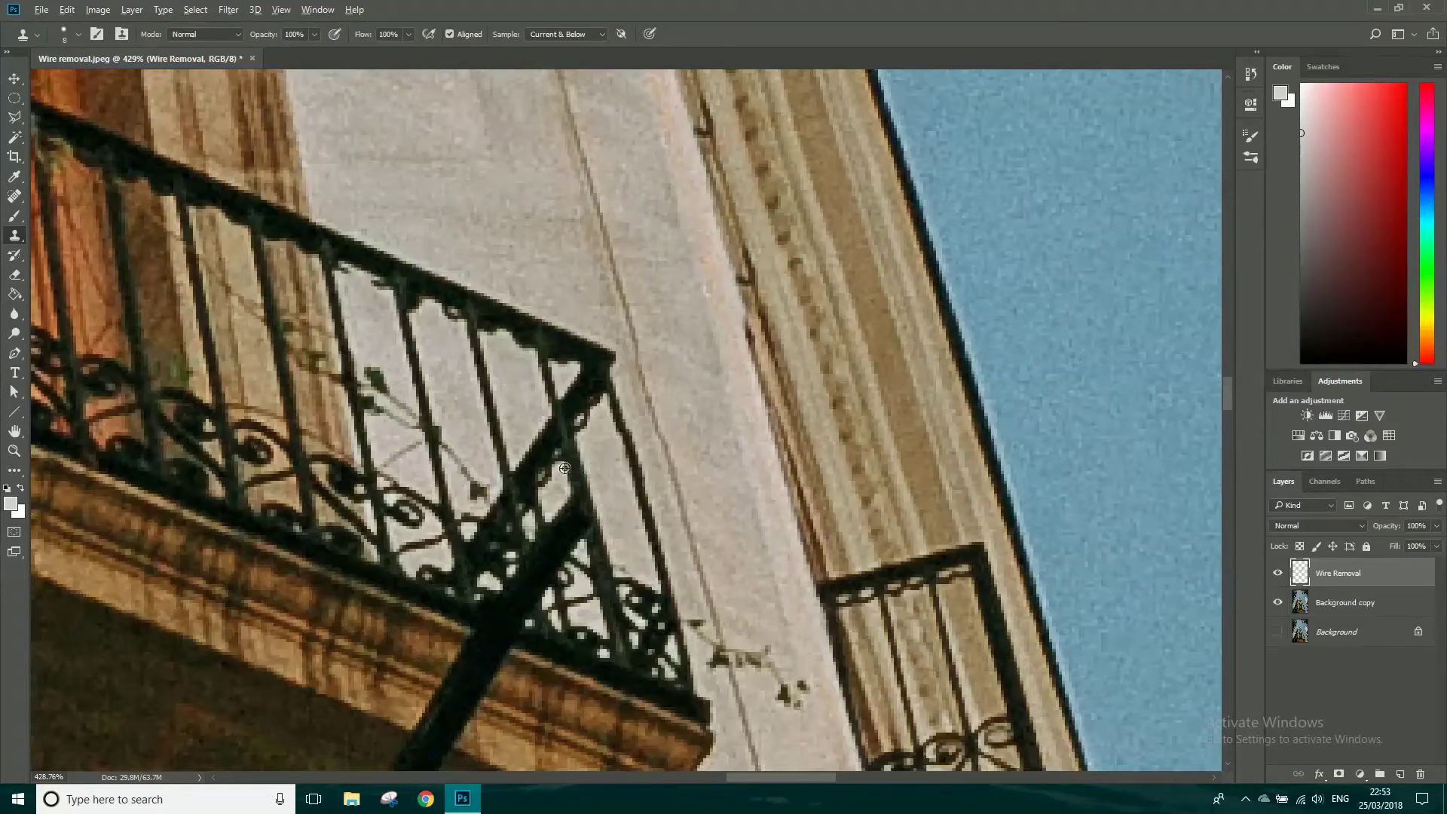
drag(568, 487, 571, 482)
- Try cloning wall over the wire end between the second bar and the diagonal rail, and undo the strokes
alt+click(471, 350)
drag(563, 455, 560, 460)
mouse_move(570, 492)
mouse_down()
mouse_move(624, 516)
mouse_move(590, 477)
mouse_up()
alt+click(621, 518)
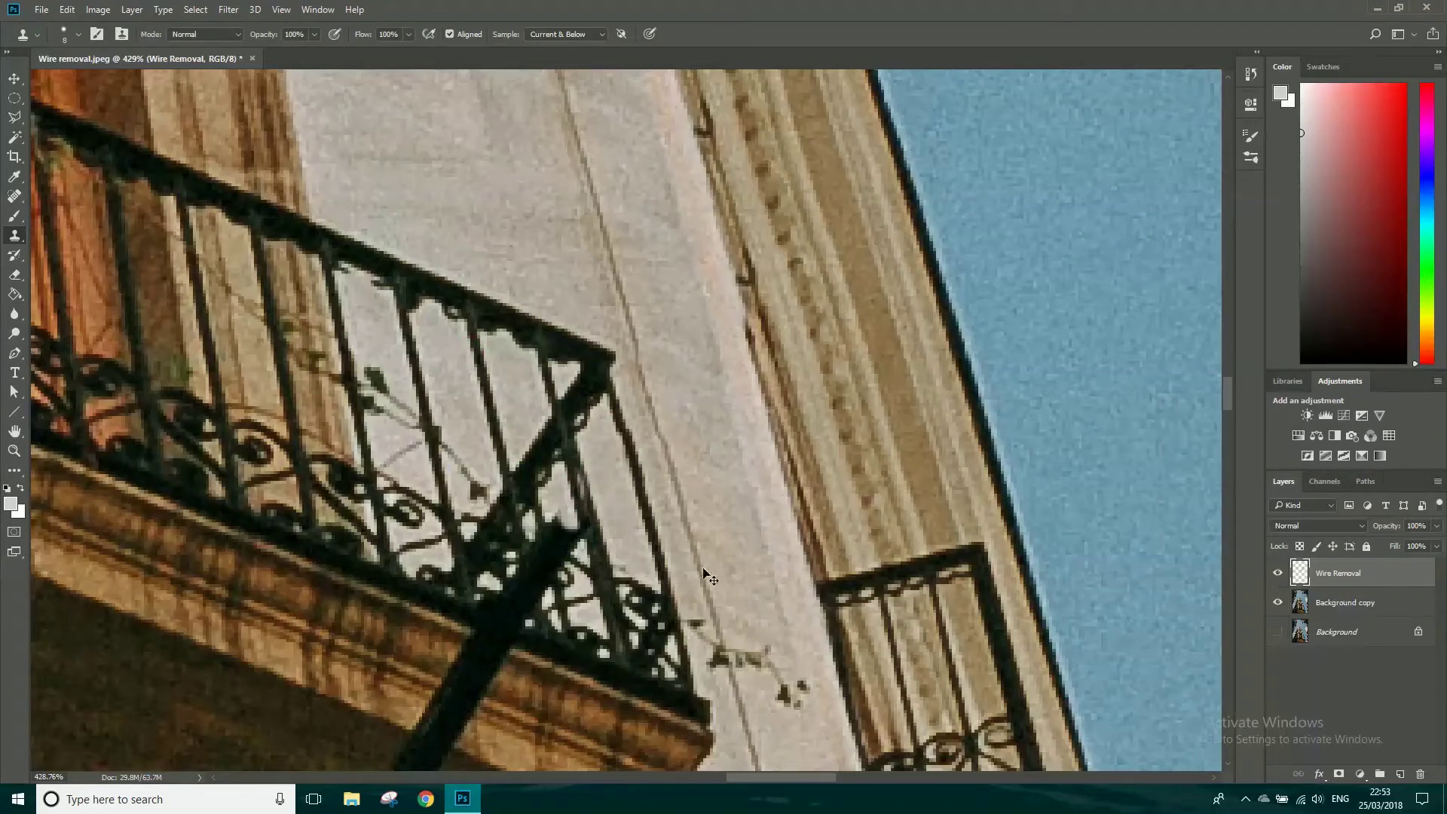
key(ctrl+alt+z)
key(ctrl+alt+z)
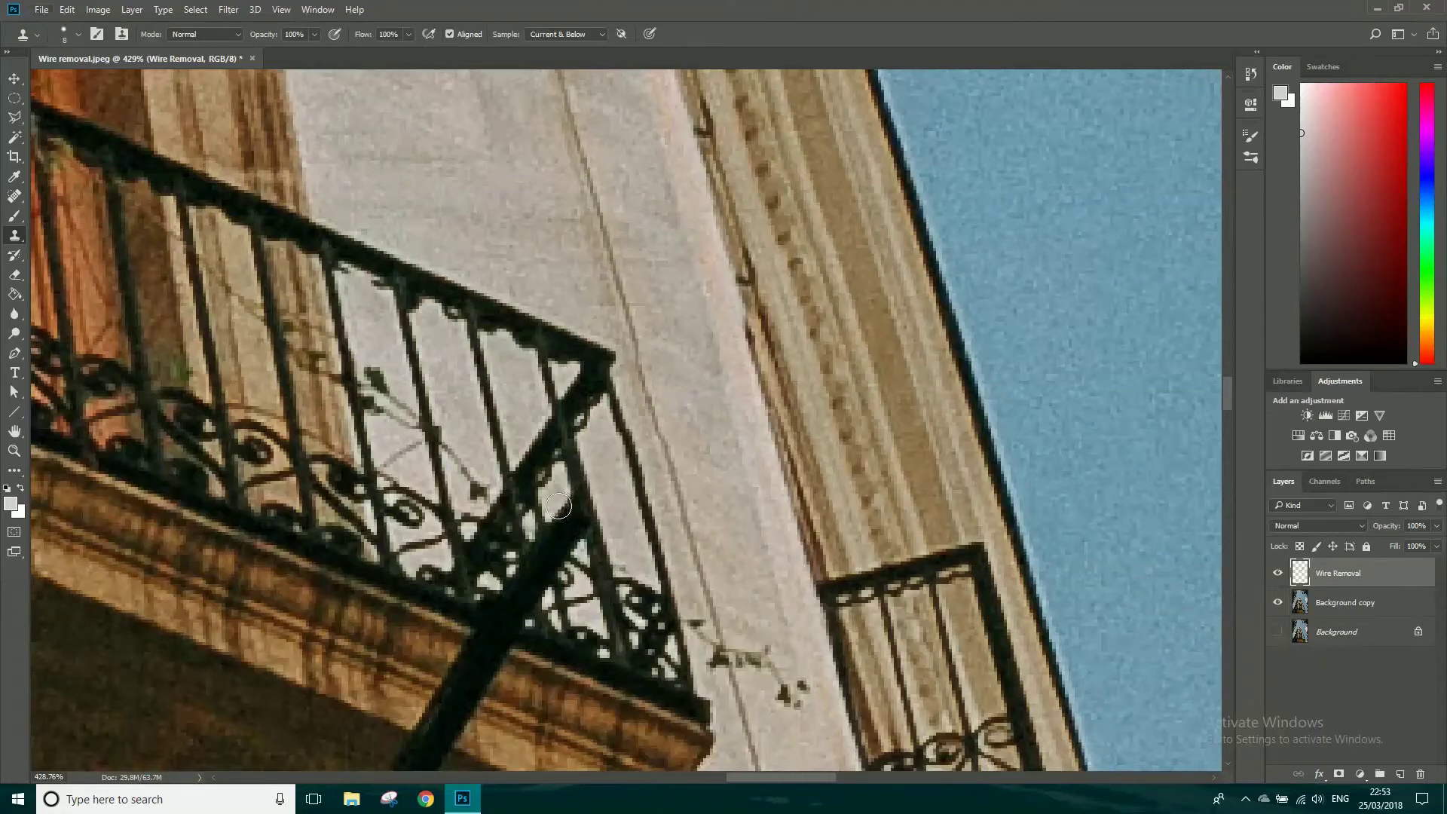
- Use a smaller Clone Stamp brush to clone wall and railing over the wire end beside the second vertical bar
scroll(558, 507, up, 3)
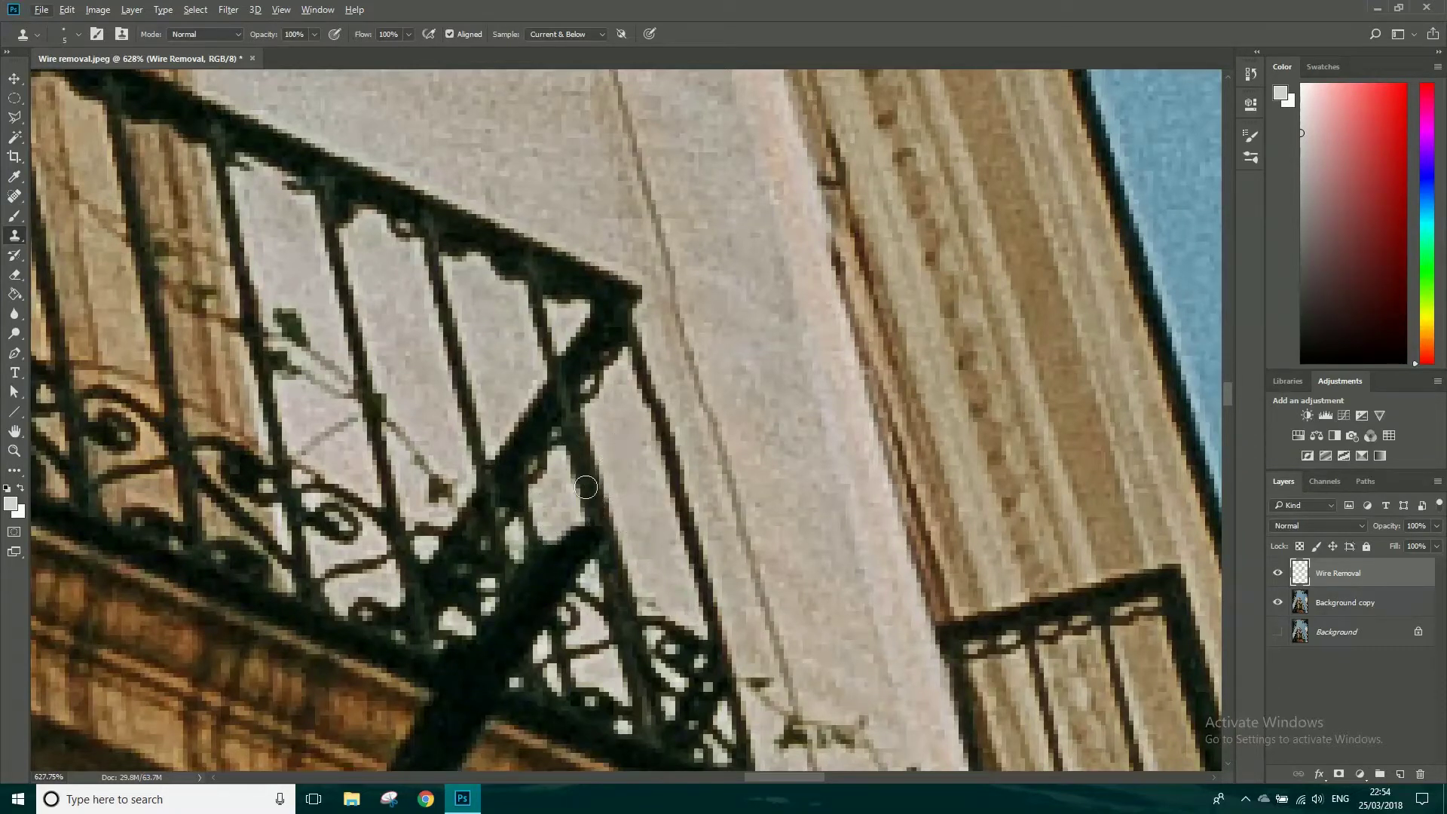
alt+click(568, 459)
mouse_move(586, 522)
mouse_down()
mouse_move(594, 560)
mouse_move(571, 530)
mouse_move(563, 541)
mouse_move(583, 569)
mouse_move(564, 544)
mouse_up()
alt+click(628, 478)
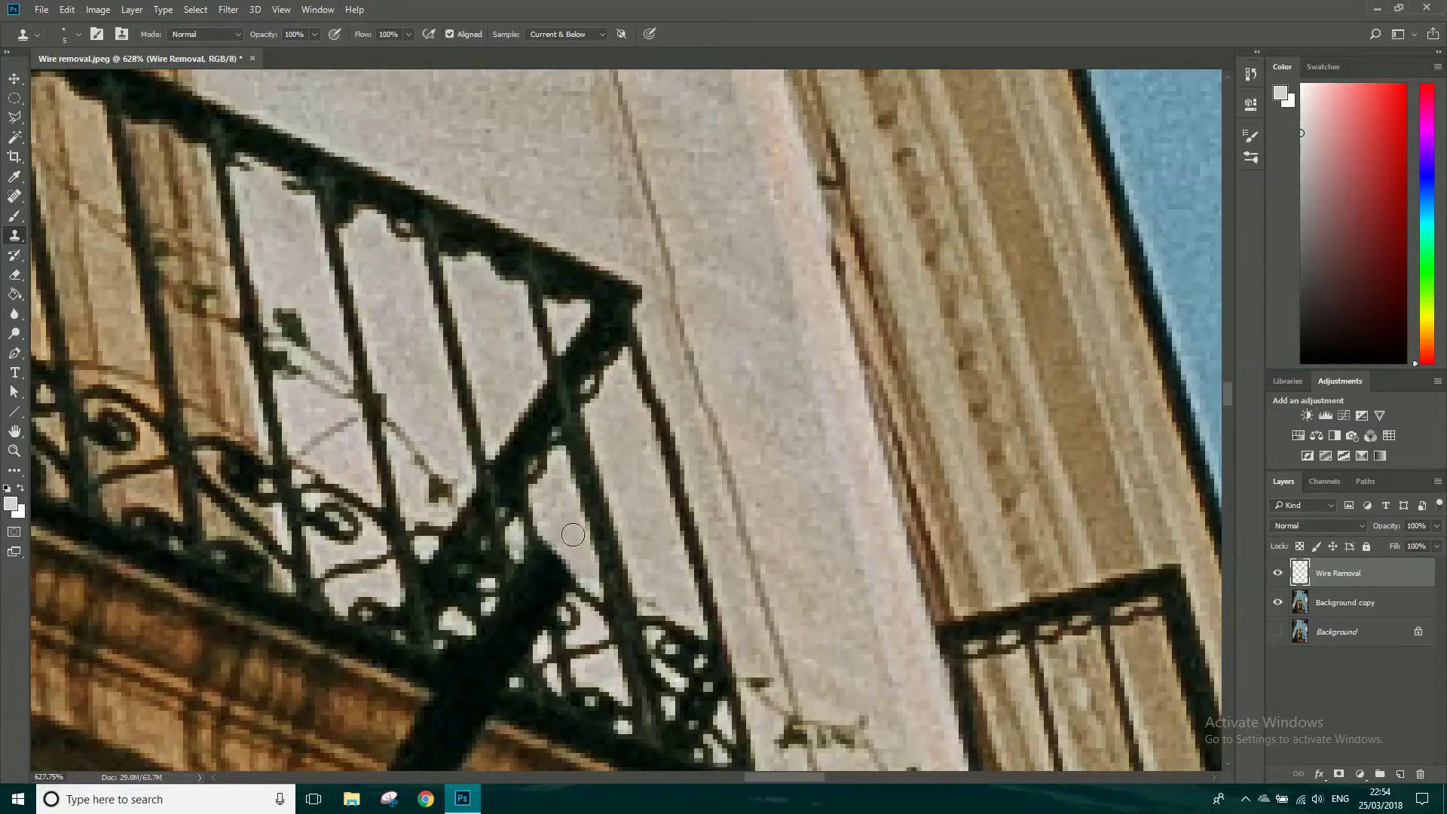
mouse_move(637, 585)
mouse_down()
mouse_move(664, 556)
mouse_move(808, 450)
mouse_up()
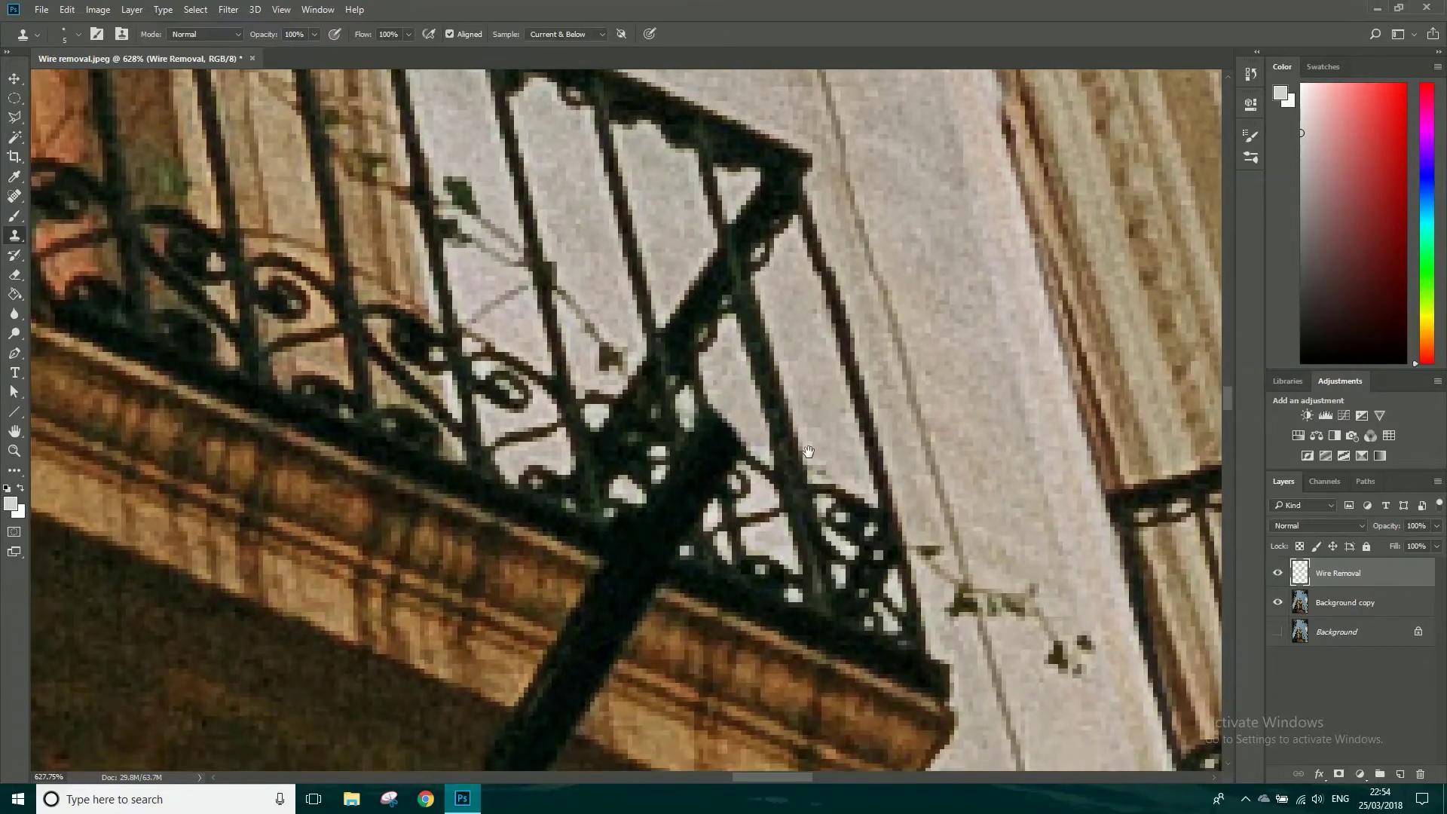
- Enlarge the Clone Stamp brush and clone clean base rail and scrollwork over the wire crossing the bottom of the balcony railing
alt+click(728, 613)
key(bracketright)
key(bracketright)
mouse_move(676, 592)
mouse_down()
mouse_move(604, 566)
mouse_move(668, 575)
mouse_move(620, 555)
mouse_move(665, 569)
mouse_move(654, 566)
mouse_up()
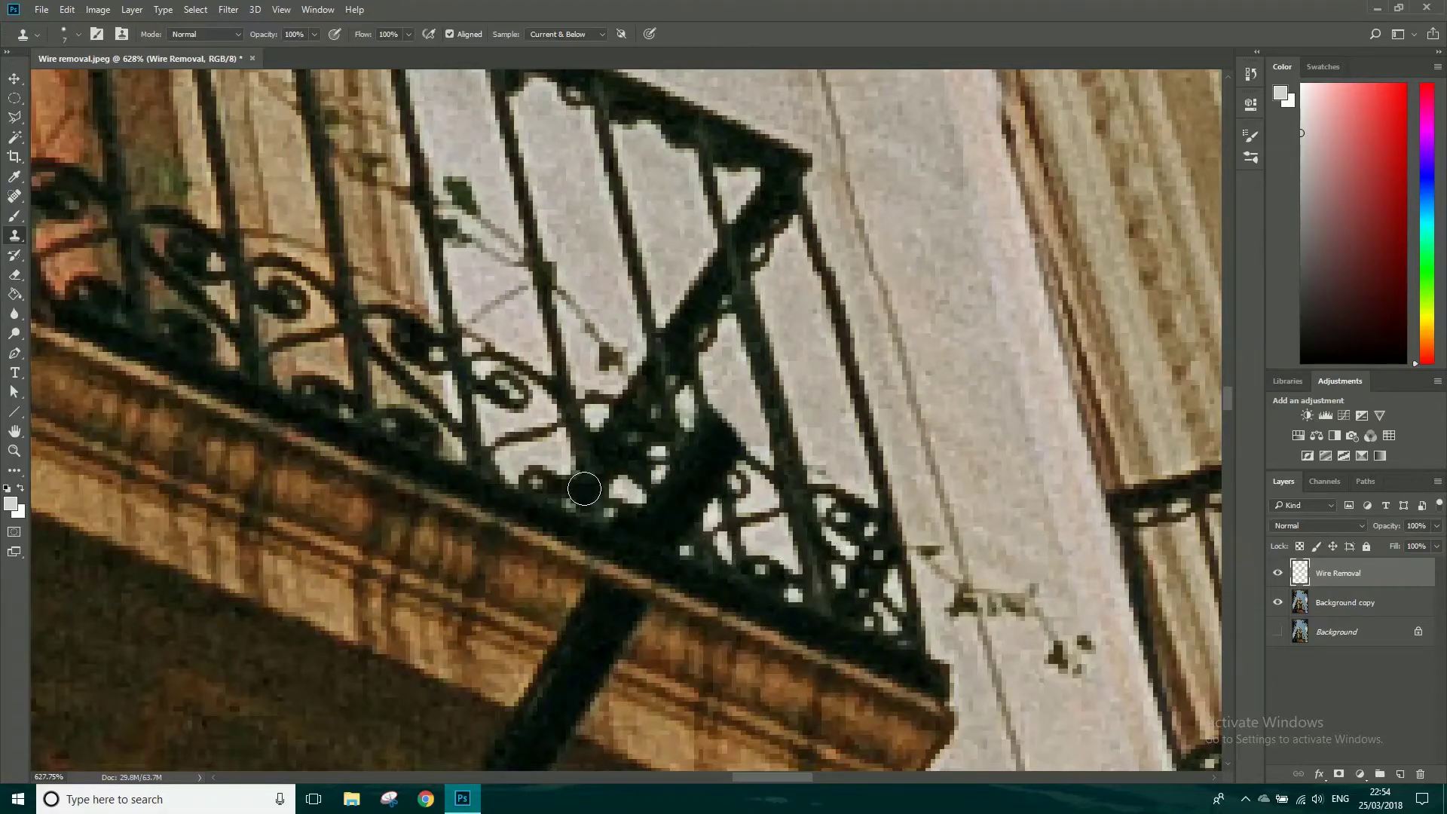
alt+click(536, 483)
mouse_move(703, 530)
mouse_down()
mouse_move(727, 479)
mouse_move(722, 425)
mouse_move(701, 428)
mouse_move(638, 522)
mouse_up()
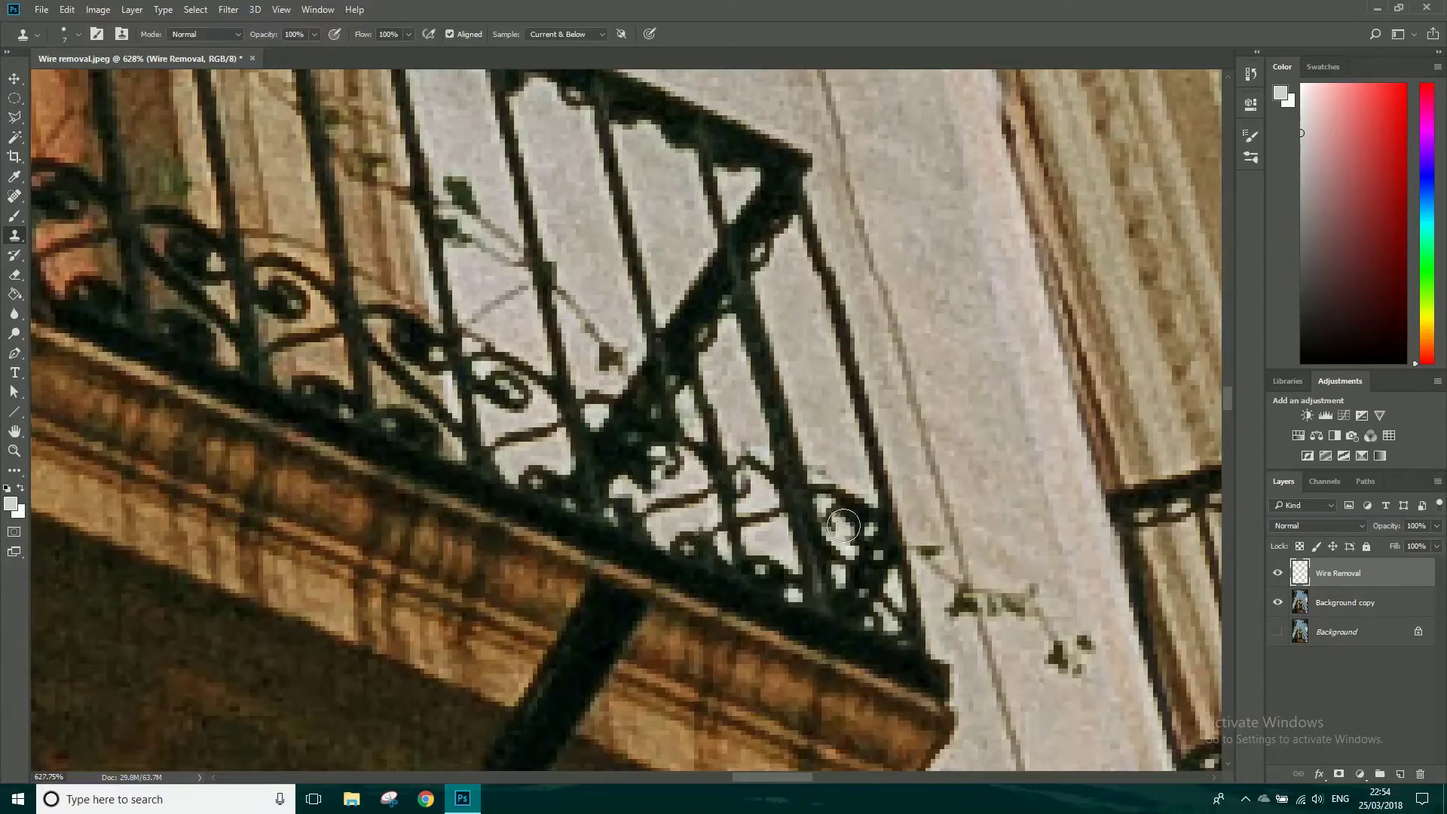
- Clone clean stone moulding over the wire where it crosses the front ledge of the balcony
scroll(882, 475, down, 10)
scroll(882, 473, down, 10)
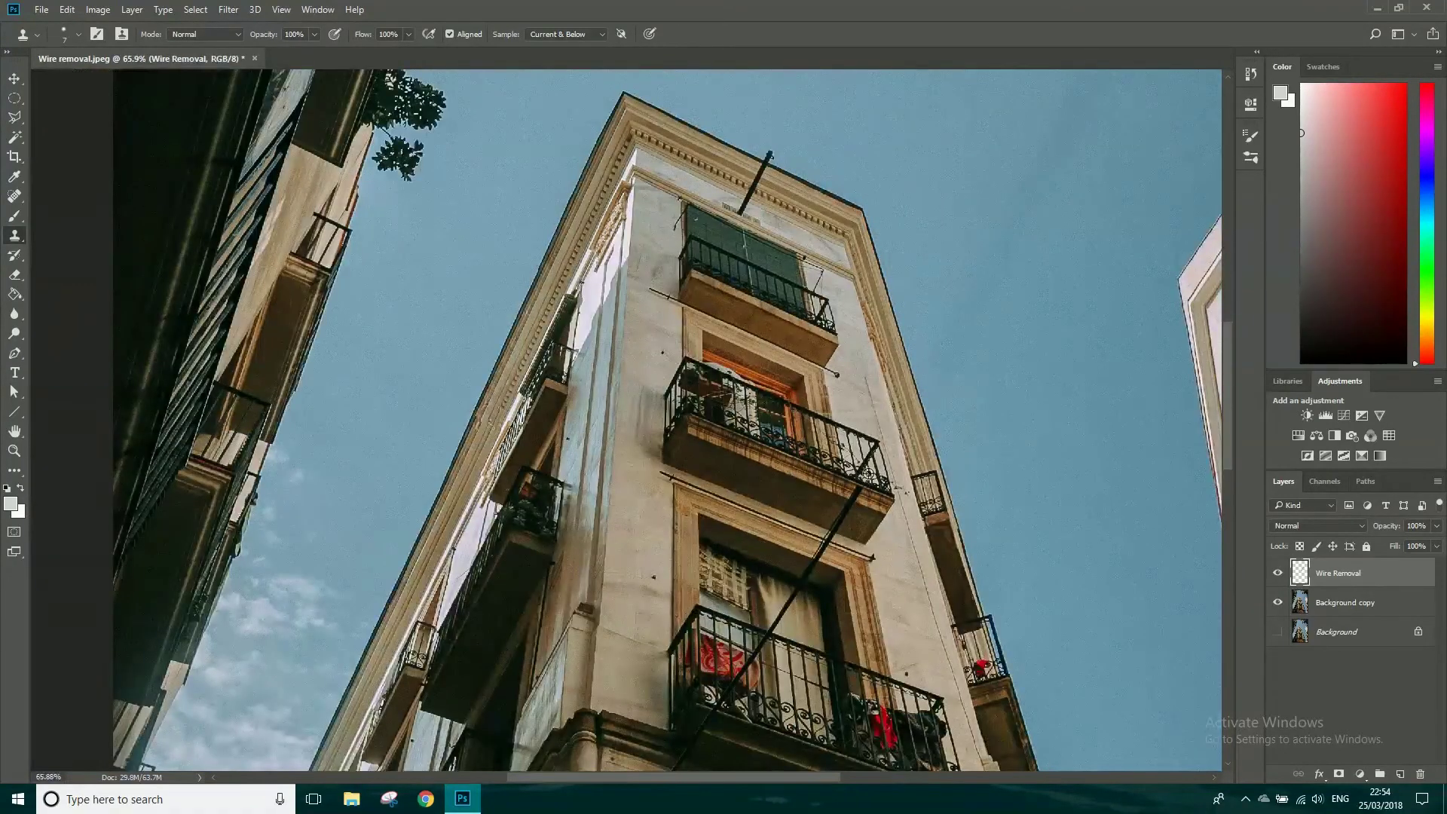
scroll(873, 498, up, 10)
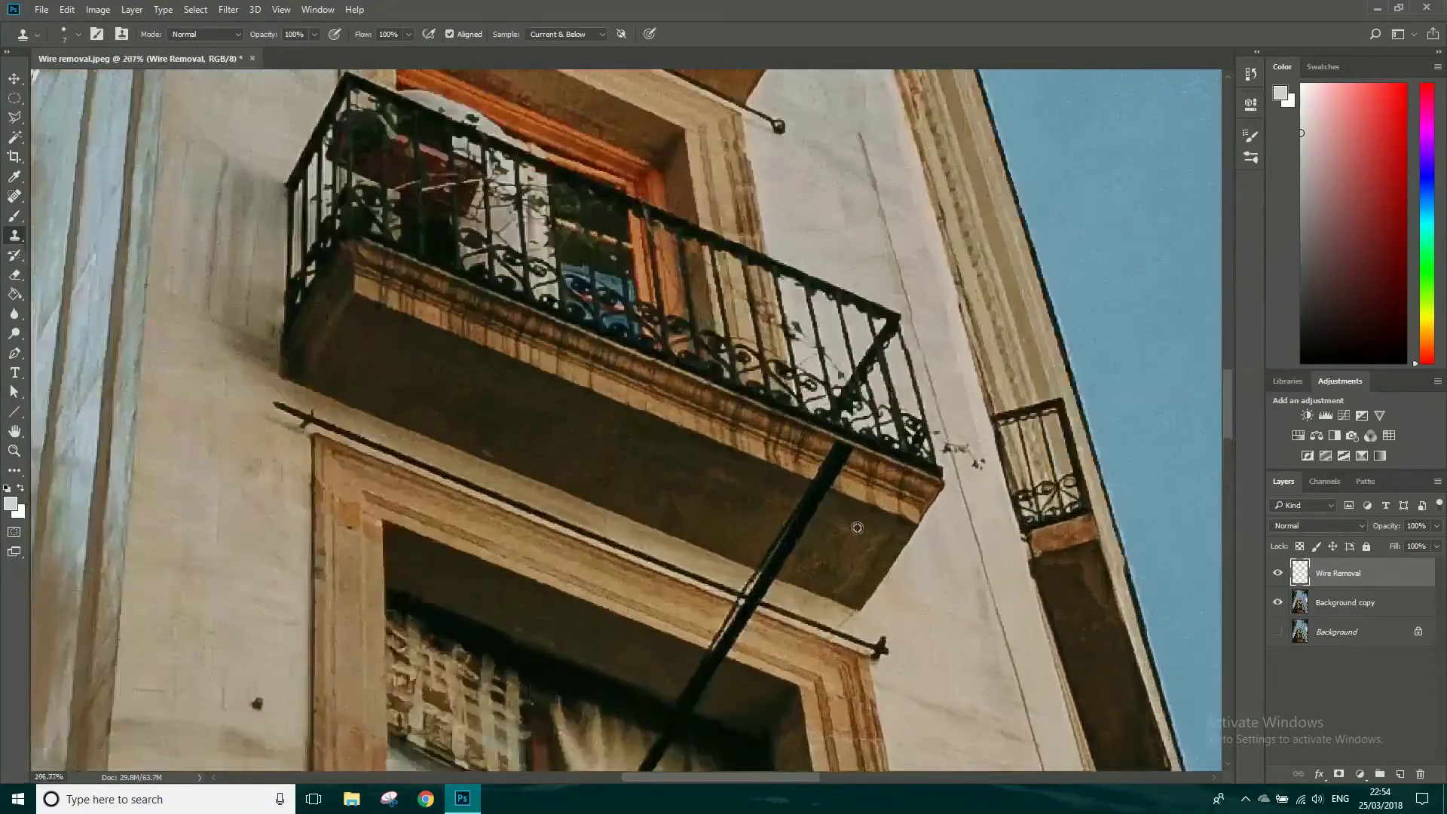
scroll(858, 514, up, 4)
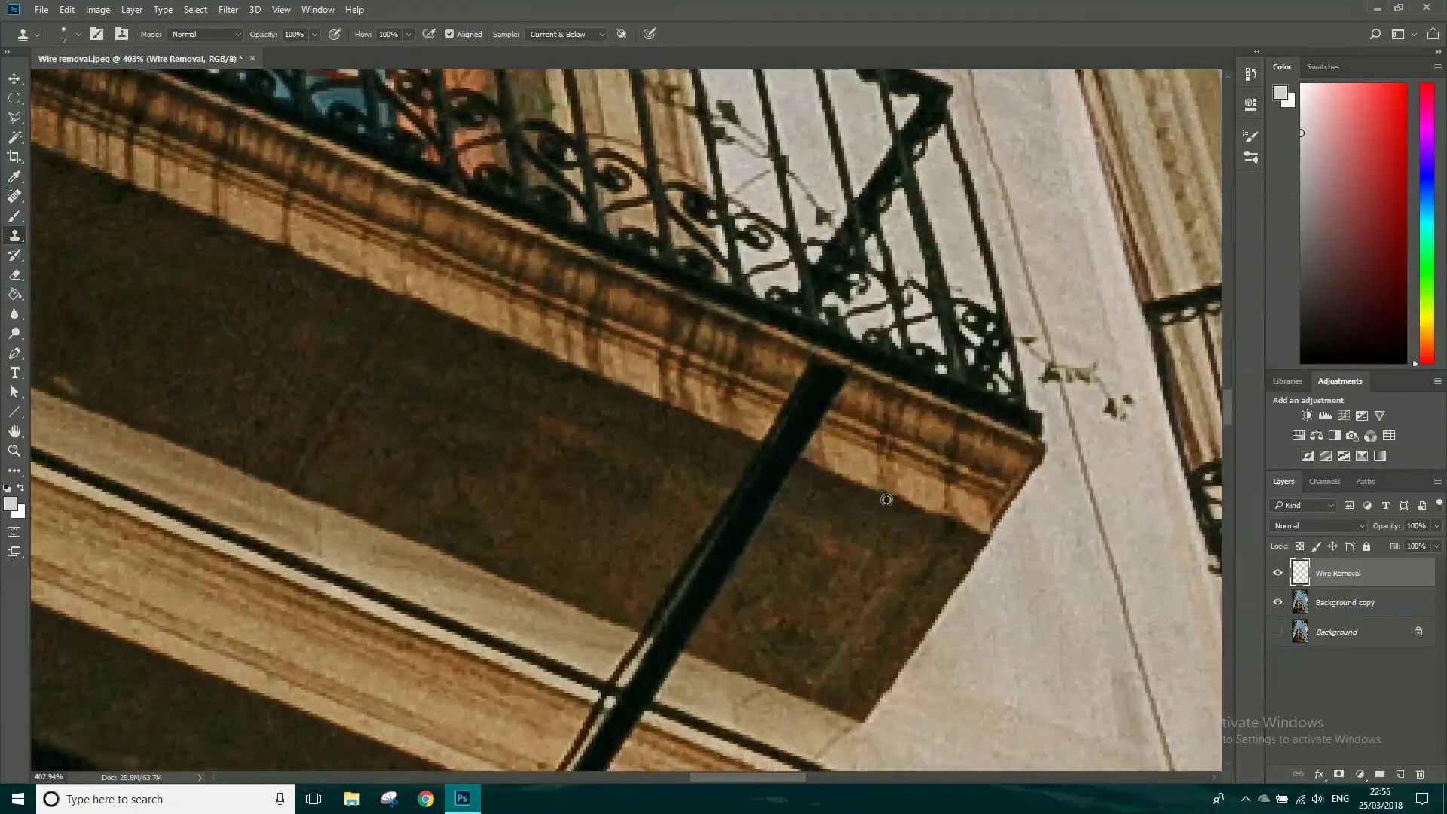
alt+click(813, 463)
mouse_move(796, 457)
mouse_down()
mouse_move(769, 448)
mouse_move(809, 435)
mouse_move(773, 417)
mouse_move(817, 423)
mouse_move(799, 393)
mouse_move(837, 394)
mouse_move(805, 377)
mouse_move(834, 379)
mouse_up()
- Clone the dark balcony underside over the wire, down to the pale wall strip above the window
drag(801, 555, 853, 462)
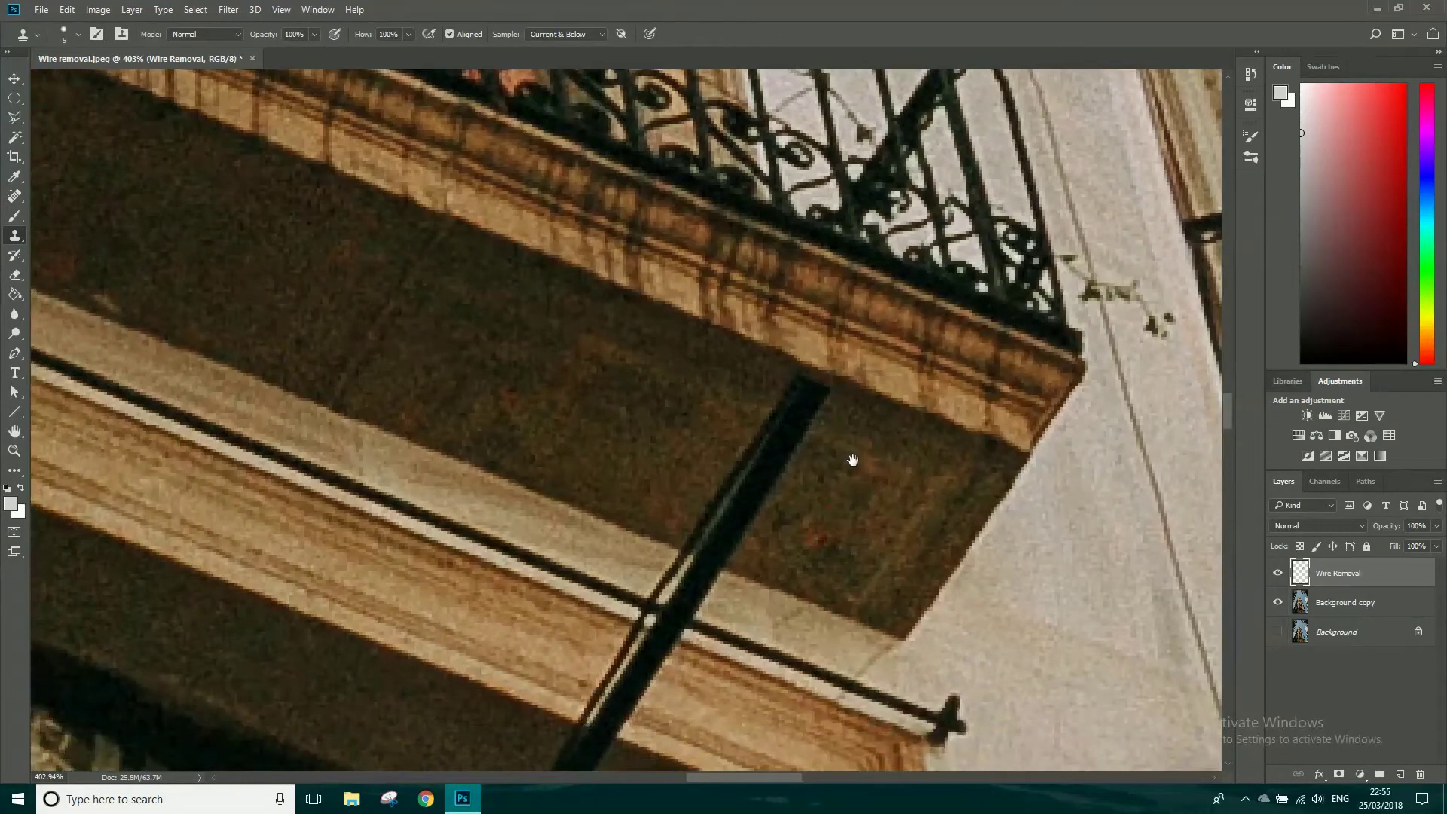
alt+click(789, 596)
mouse_move(726, 573)
mouse_down()
mouse_move(682, 545)
mouse_move(743, 542)
mouse_move(696, 536)
mouse_move(720, 510)
mouse_move(728, 530)
mouse_move(732, 495)
mouse_move(718, 490)
mouse_move(735, 521)
mouse_move(781, 468)
mouse_move(756, 432)
mouse_move(761, 445)
mouse_move(798, 433)
mouse_move(775, 411)
mouse_move(808, 388)
mouse_up()
- Clone the horizontal rod and pale wall strip over the wires crossing just above the window frame
drag(749, 550, 837, 385)
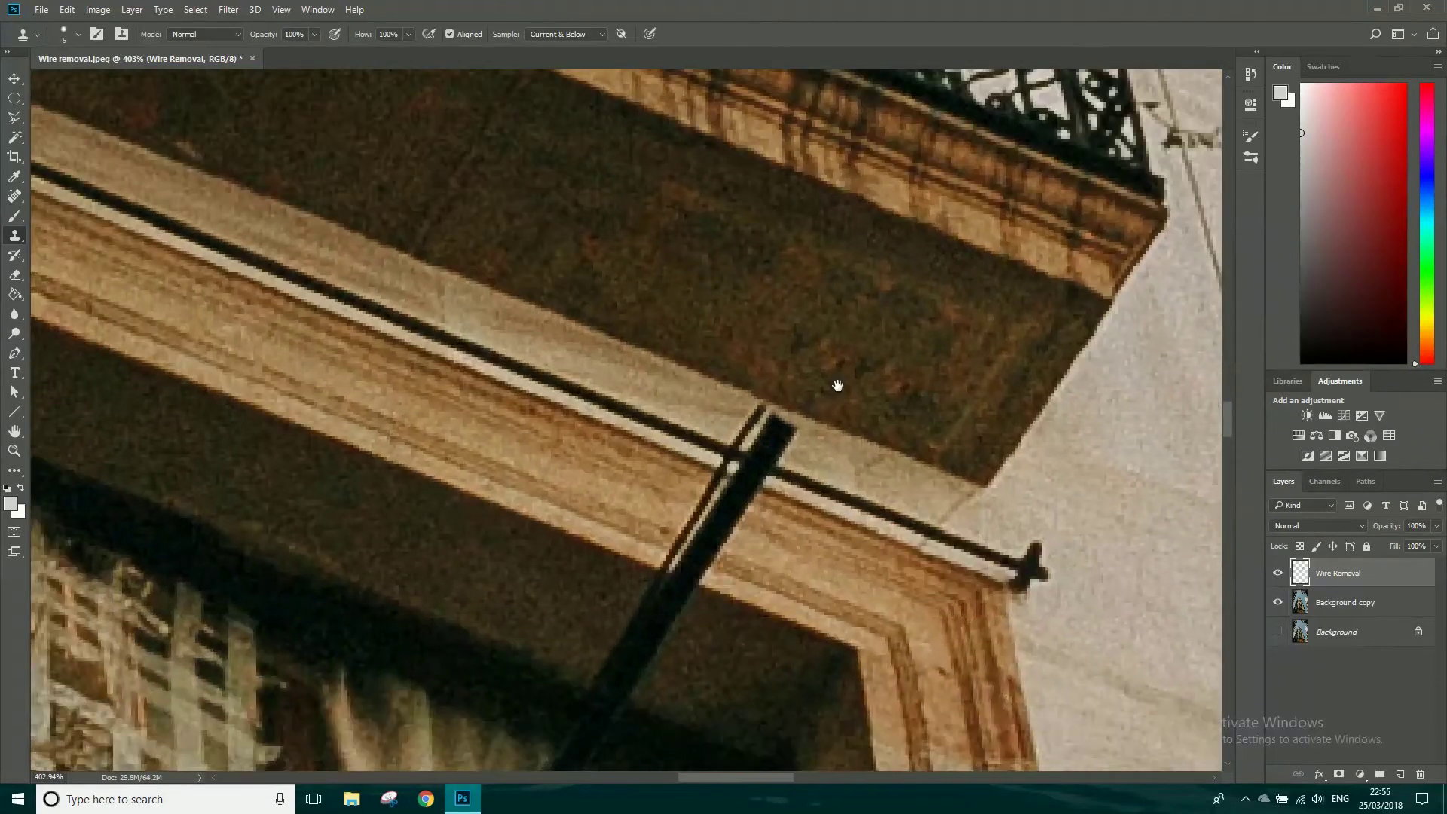
key(super)
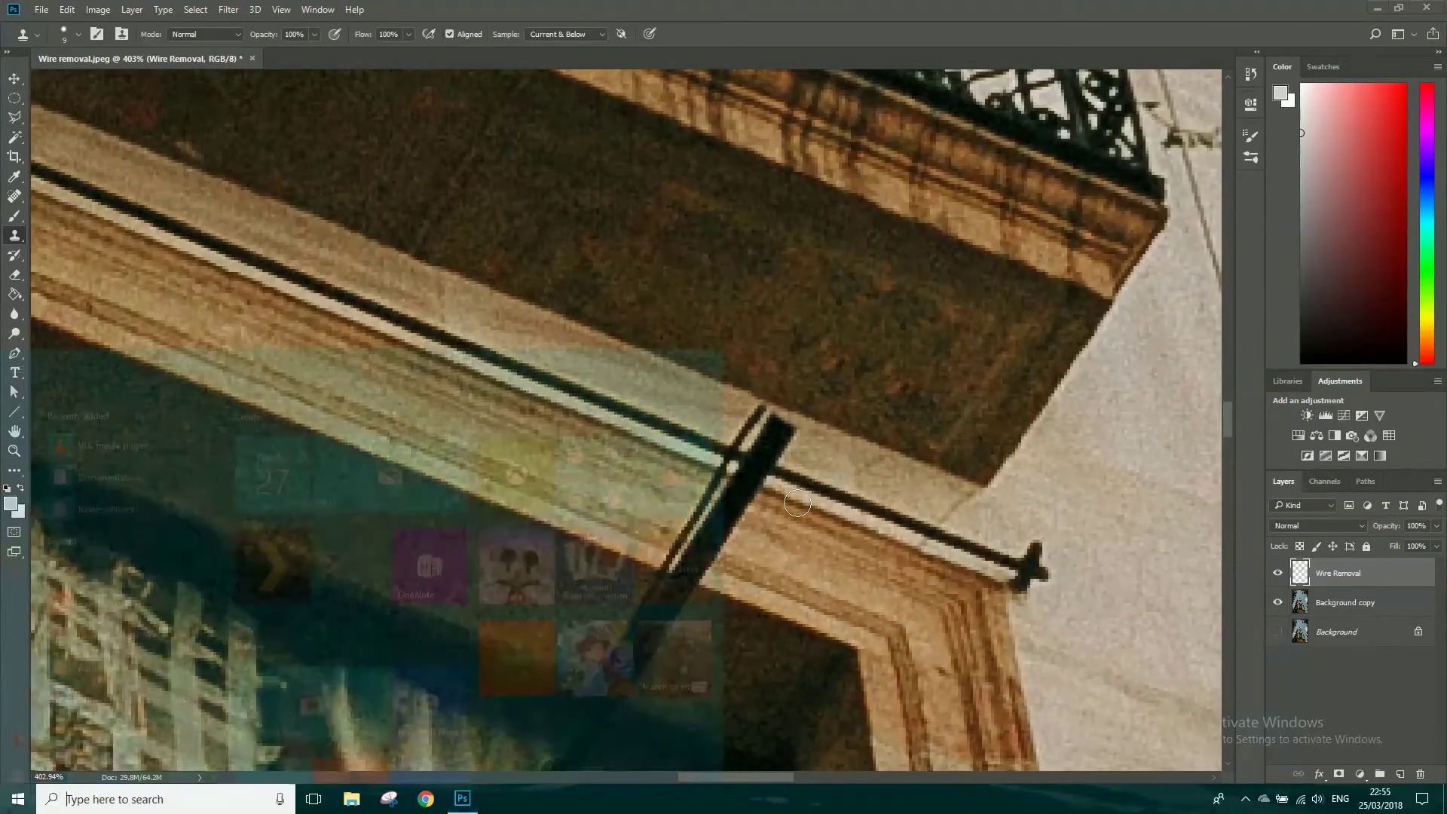
key(super)
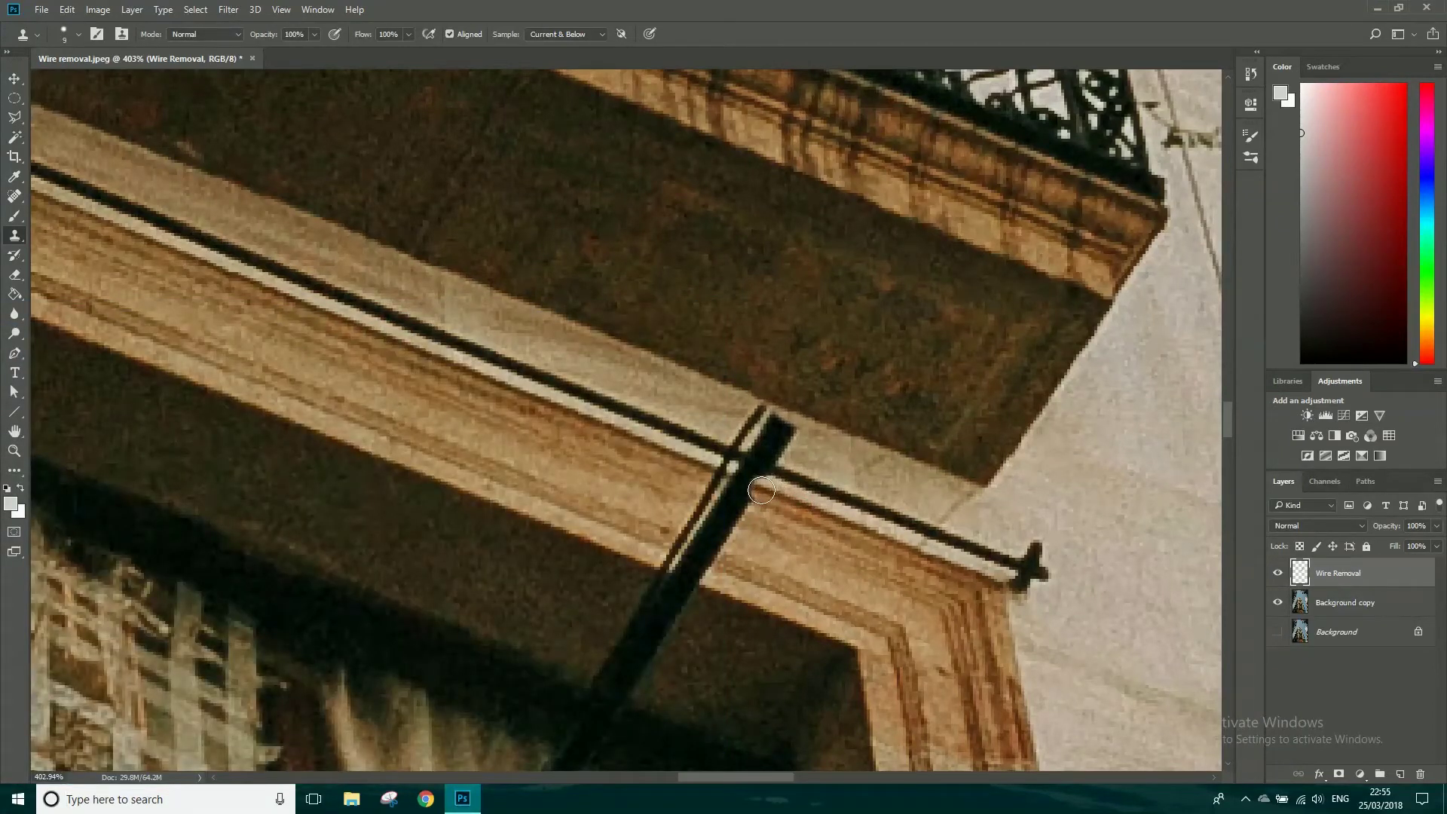
mouse_move(760, 491)
mouse_down()
mouse_move(765, 484)
mouse_move(790, 433)
mouse_move(769, 423)
mouse_move(748, 465)
mouse_up()
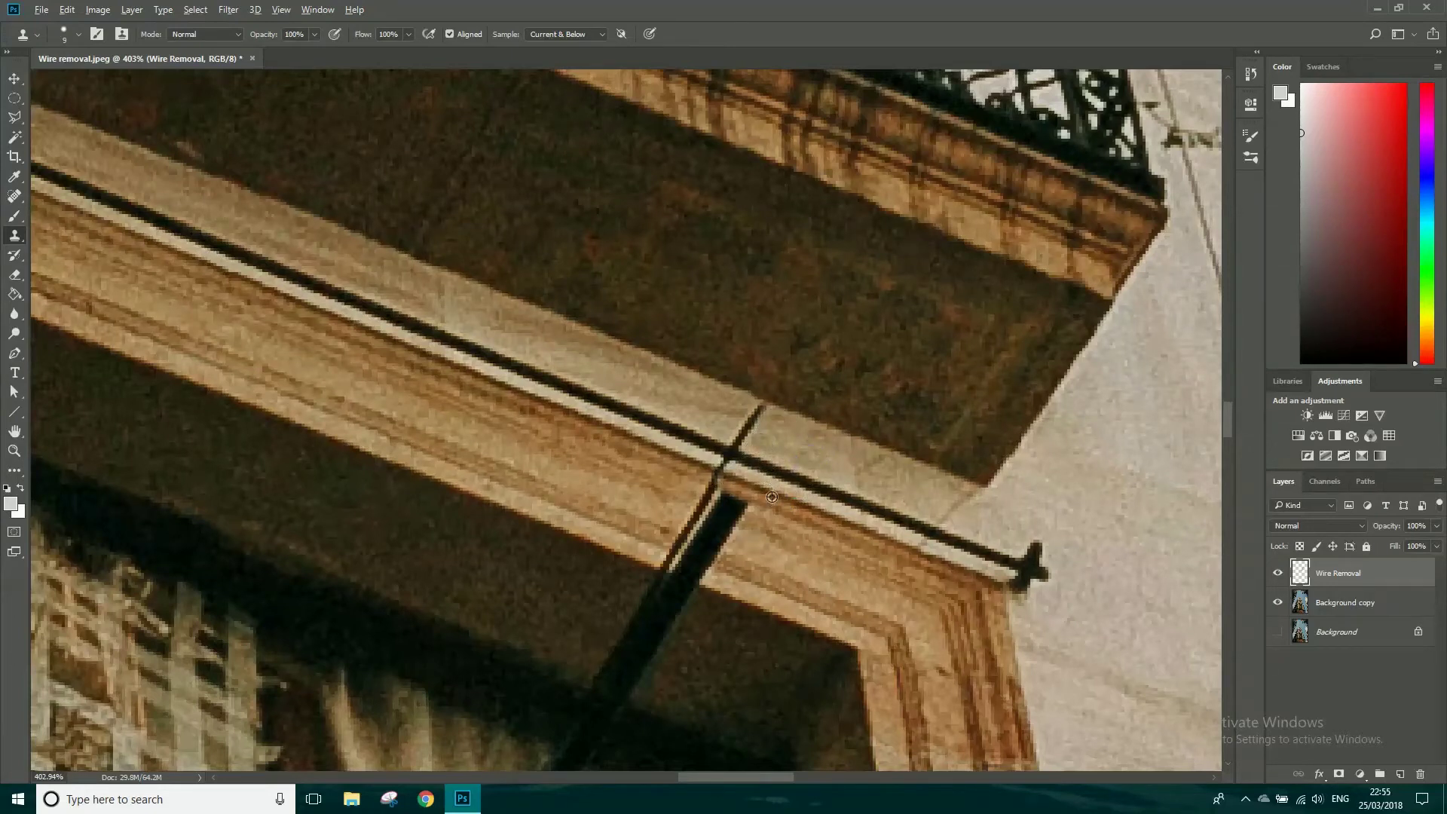
alt+click(802, 503)
drag(729, 470, 756, 417)
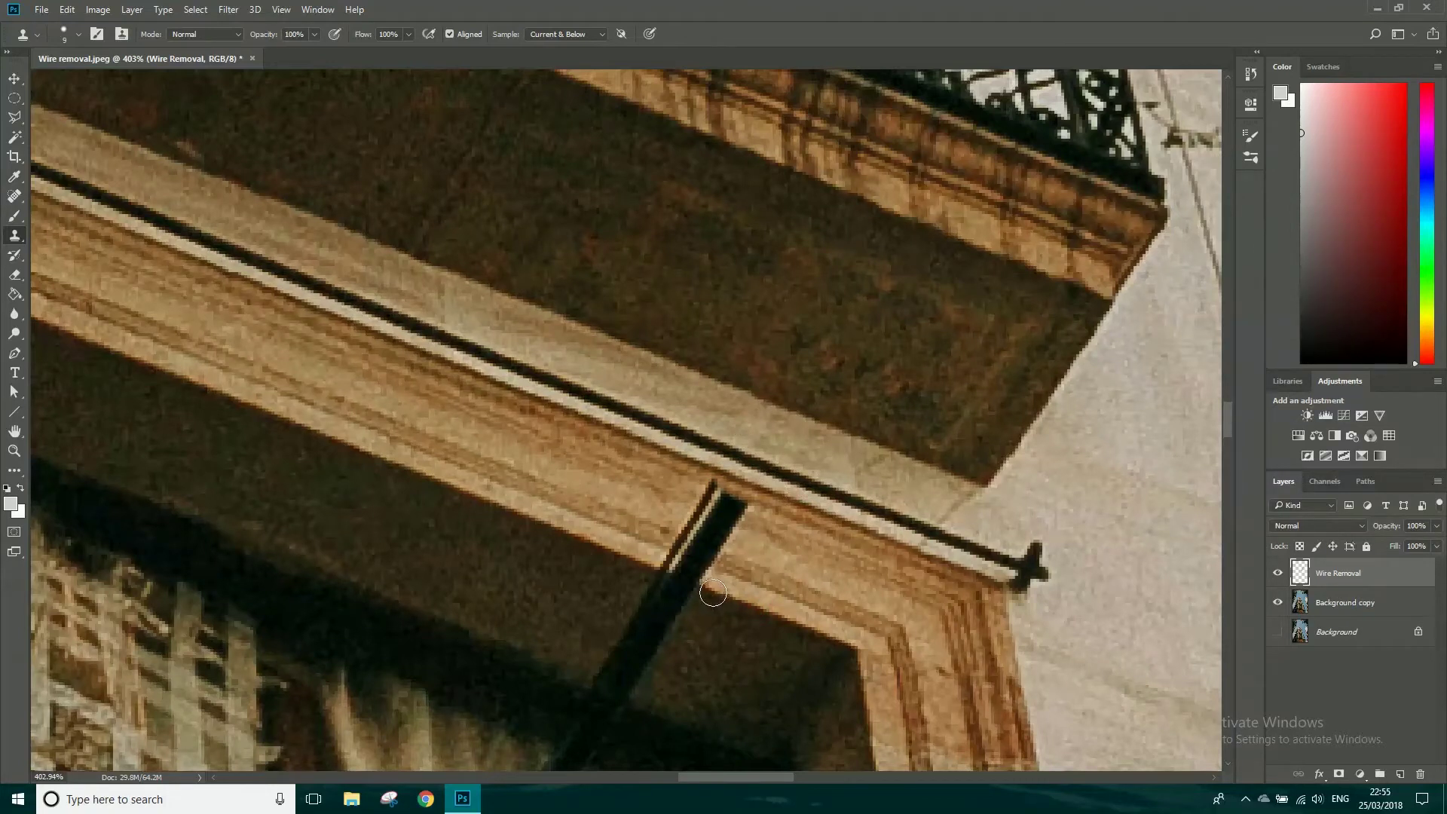
- Clone the window frame's top moulding and the dark recess beneath it over the wire
mouse_move(713, 594)
mouse_down()
mouse_move(664, 565)
mouse_move(694, 554)
mouse_move(685, 528)
mouse_move(734, 508)
mouse_move(715, 493)
mouse_move(706, 516)
mouse_up()
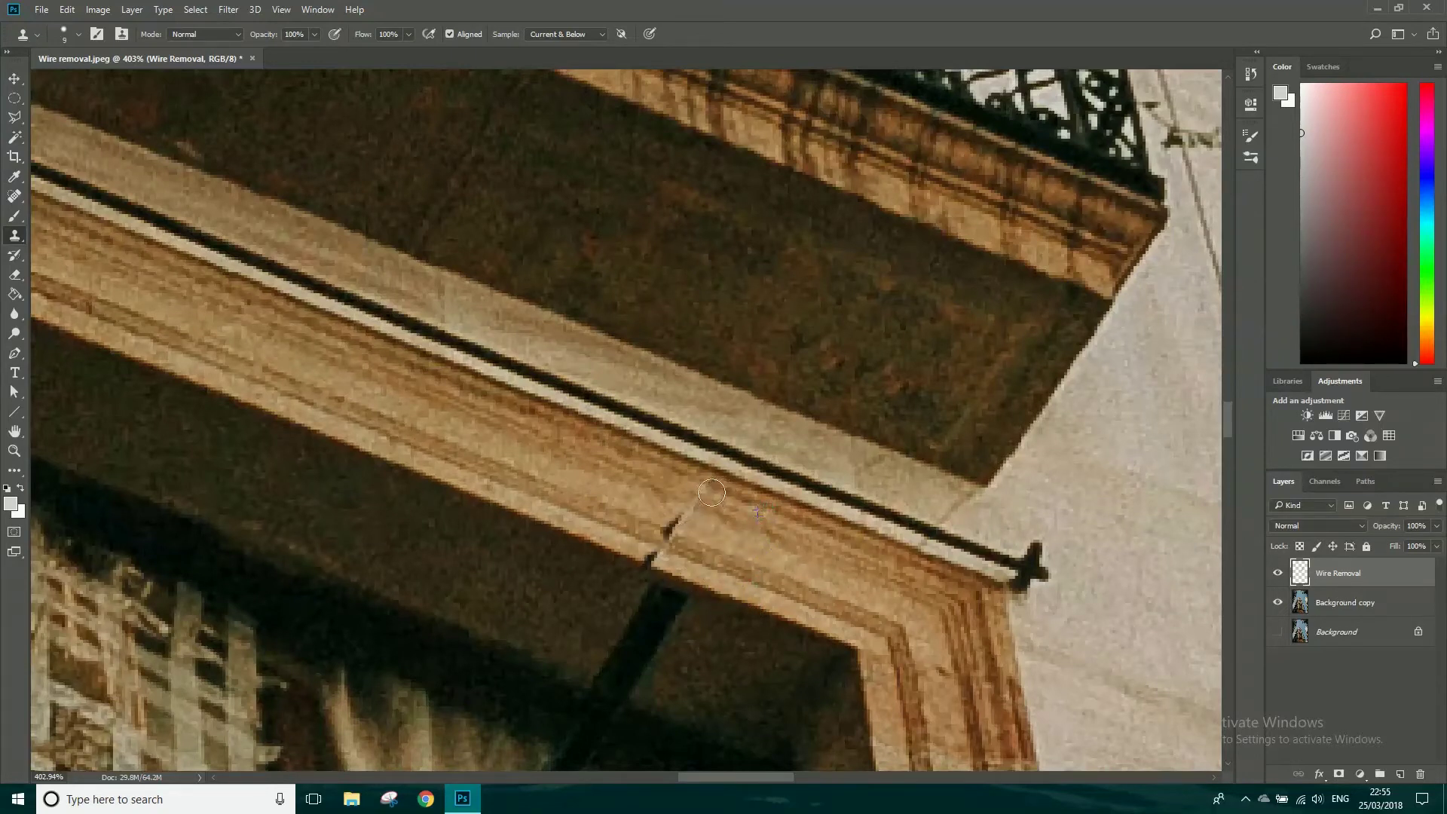
alt+click(715, 566)
mouse_move(667, 547)
mouse_down()
mouse_move(683, 515)
mouse_move(641, 573)
mouse_up()
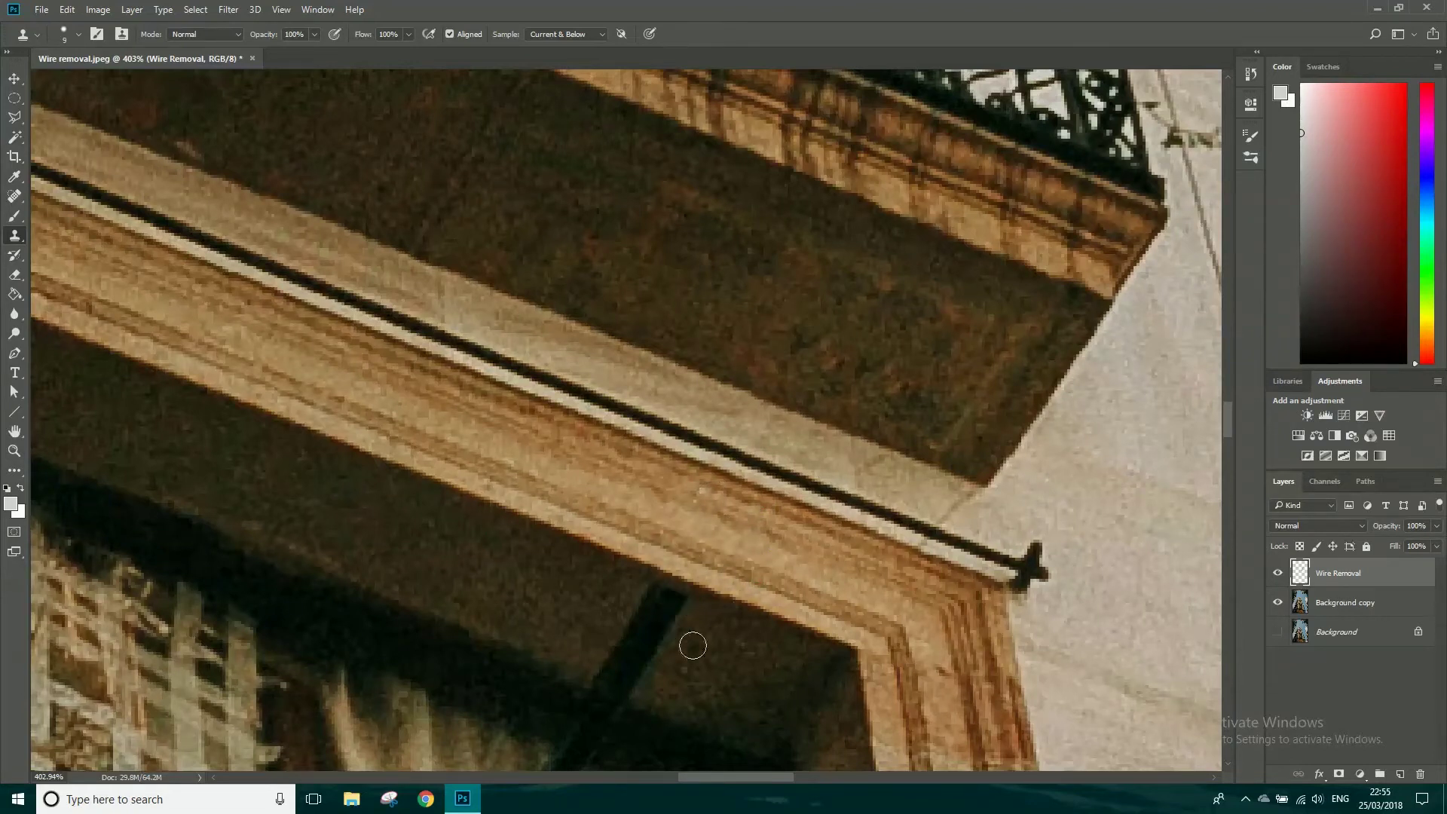
drag(693, 645, 824, 407)
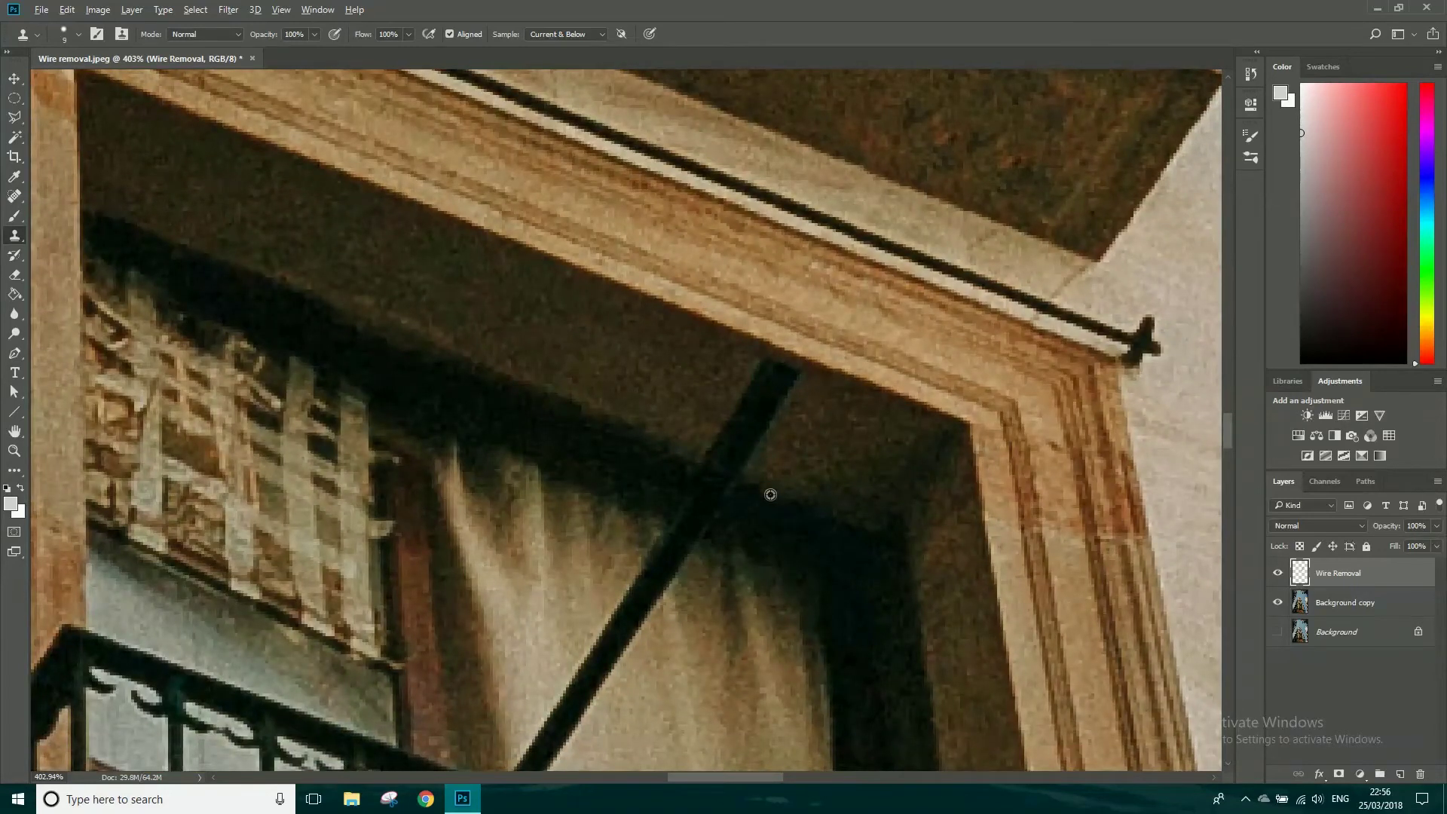
mouse_move(773, 493)
mouse_down()
mouse_move(705, 463)
mouse_move(749, 459)
mouse_move(763, 429)
mouse_move(778, 463)
mouse_move(724, 477)
mouse_move(700, 461)
mouse_move(794, 379)
mouse_up()
- Clone the wall over the wire beside the rounded corner column below the lowest balcony
scroll(784, 377, down, 4)
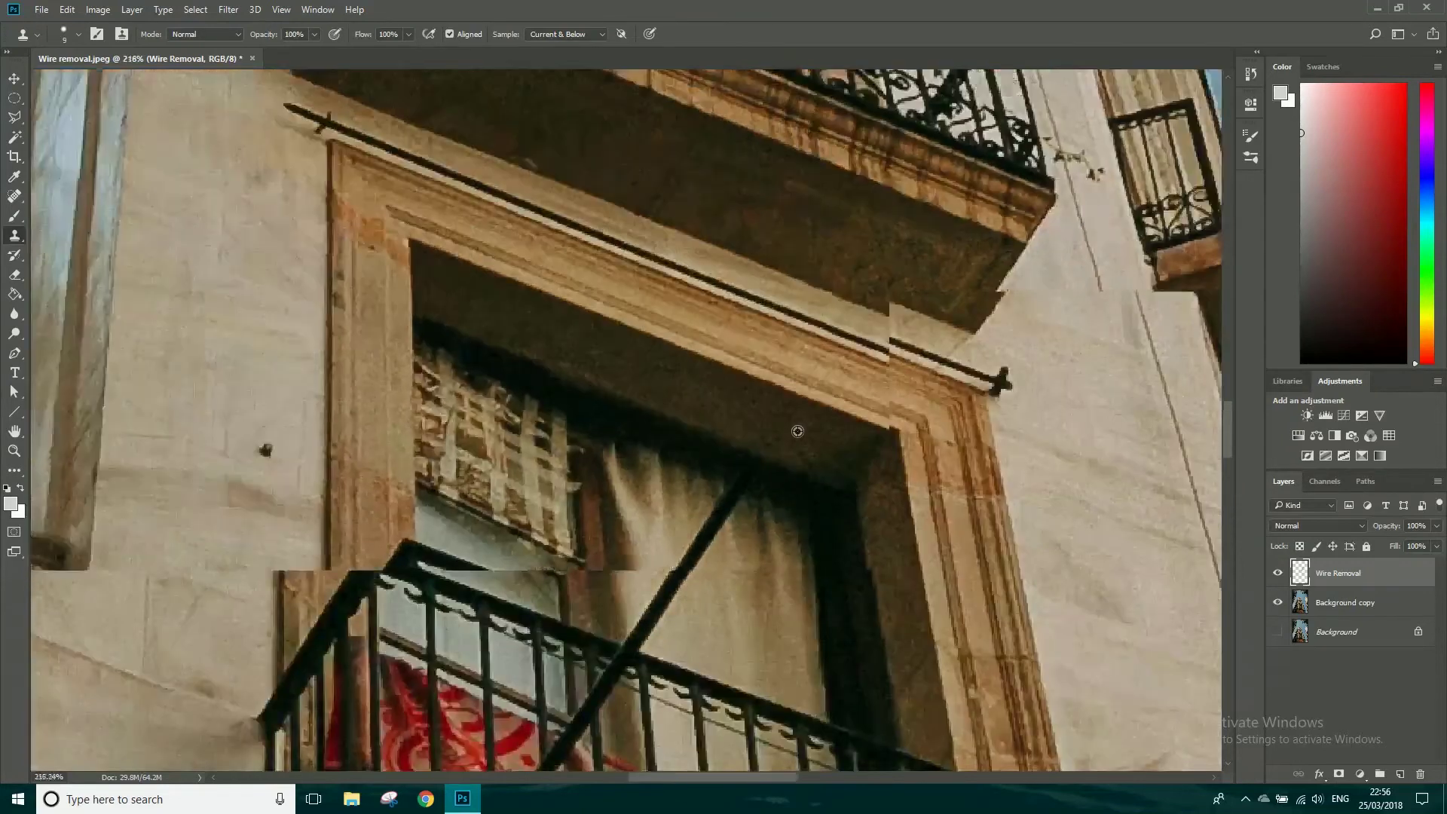
scroll(797, 431, down, 5)
drag(778, 580, 1069, 201)
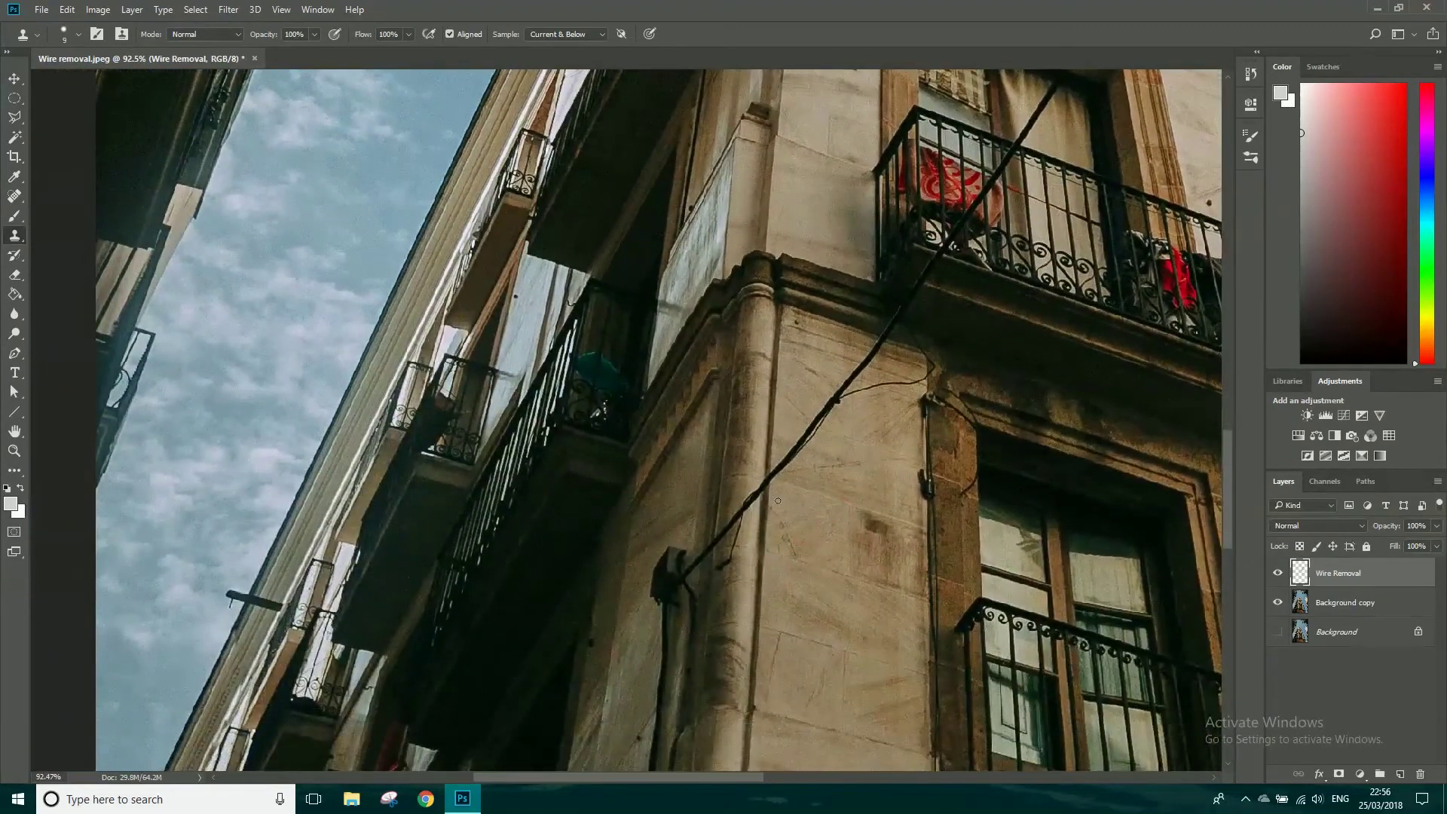
scroll(766, 538, up, 4)
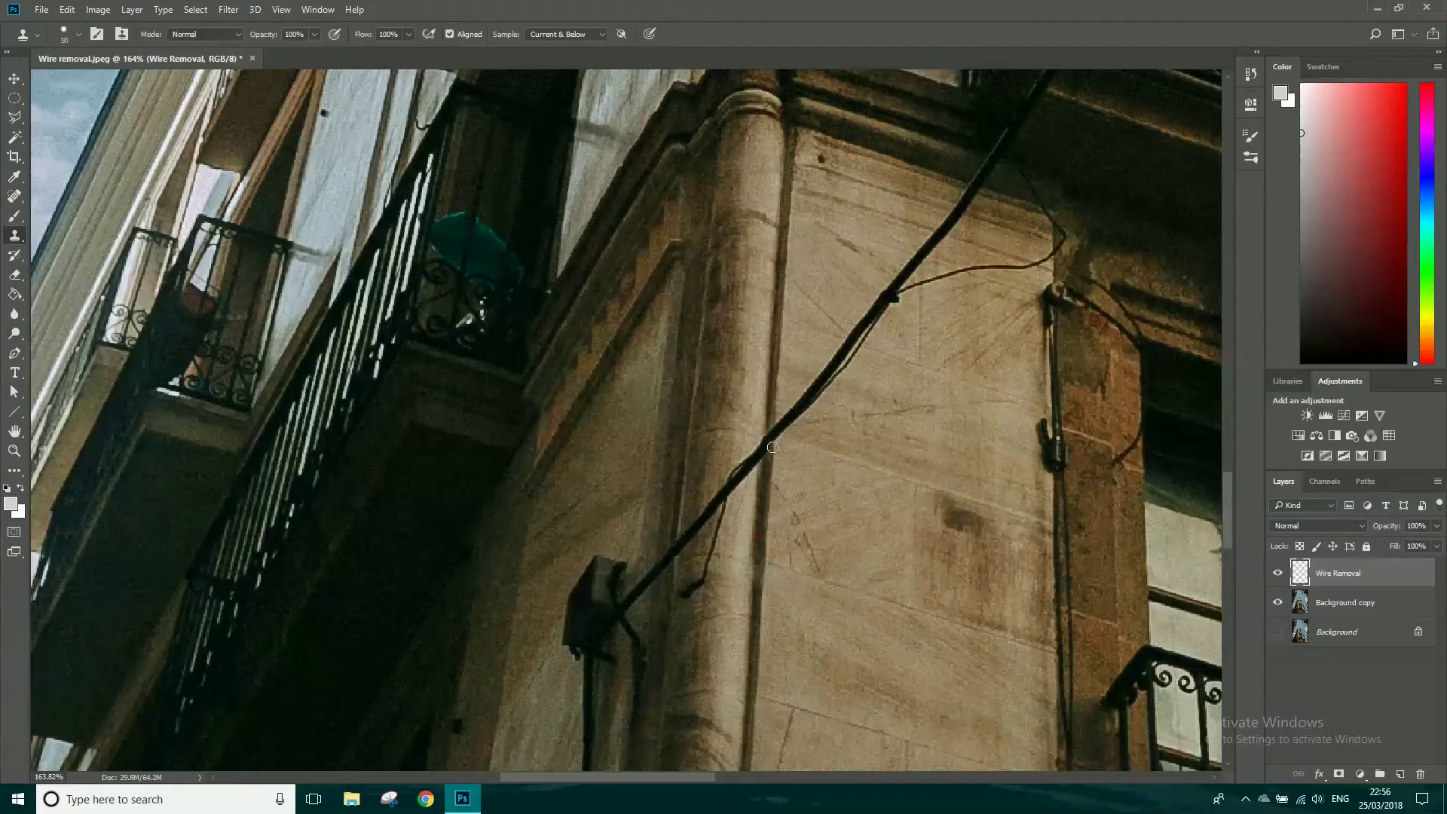
drag(771, 453, 781, 424)
- Try cloning wall over the middle of the wire beside the corner column, and undo the stroke
mouse_move(872, 404)
mouse_down()
mouse_move(823, 377)
mouse_move(852, 373)
mouse_up()
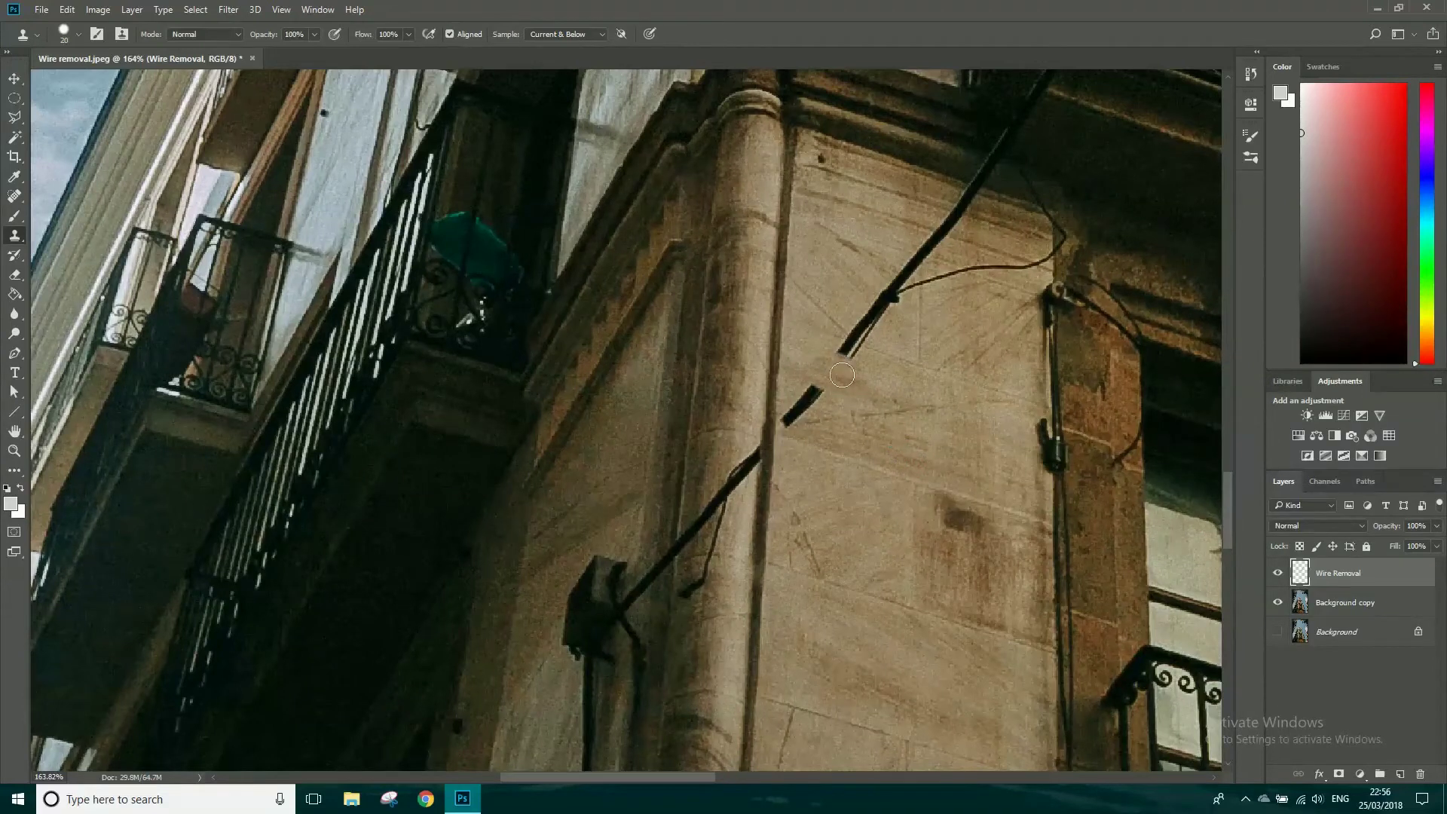
scroll(839, 380, up, 5)
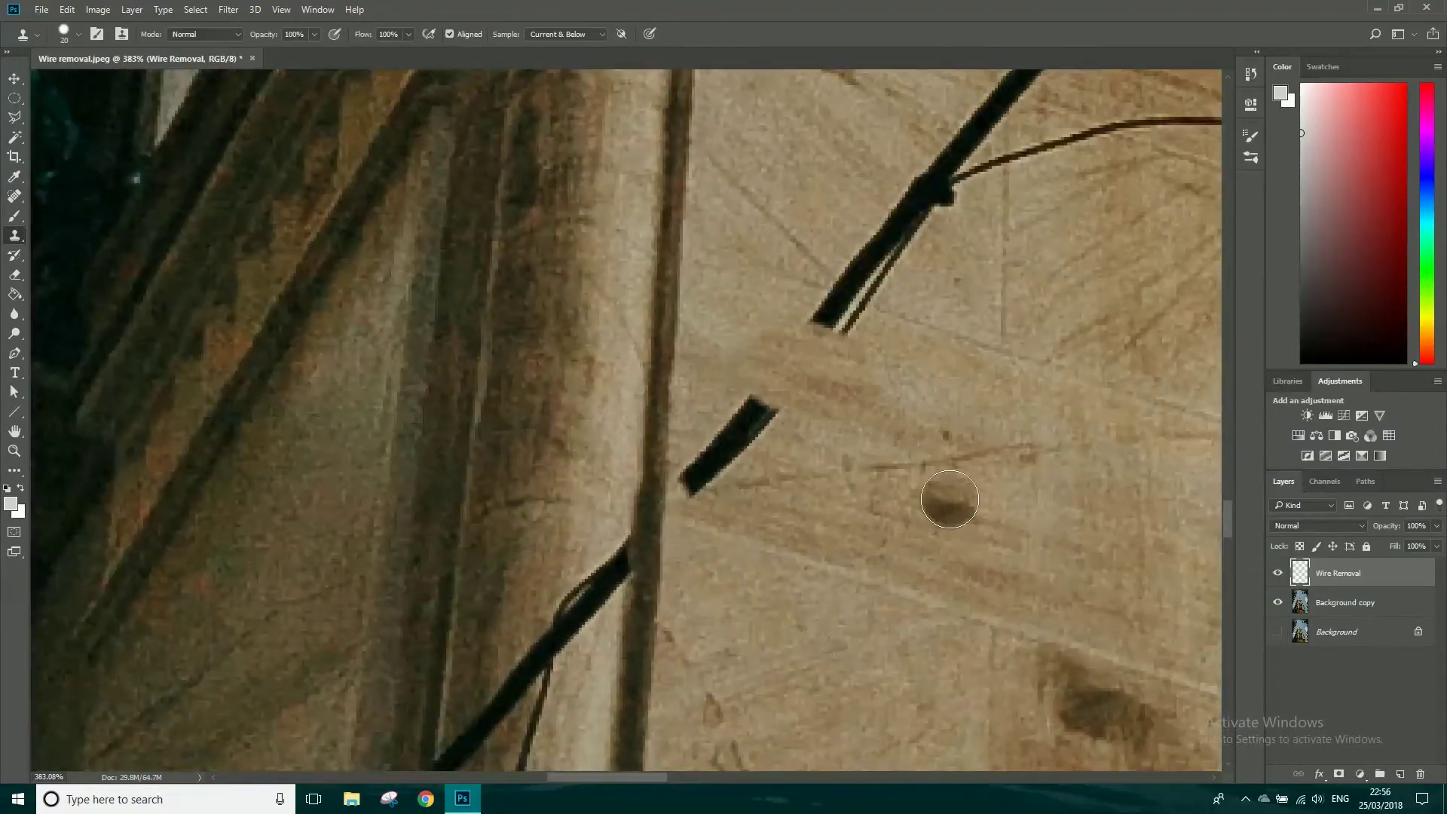
key(ctrl+z)
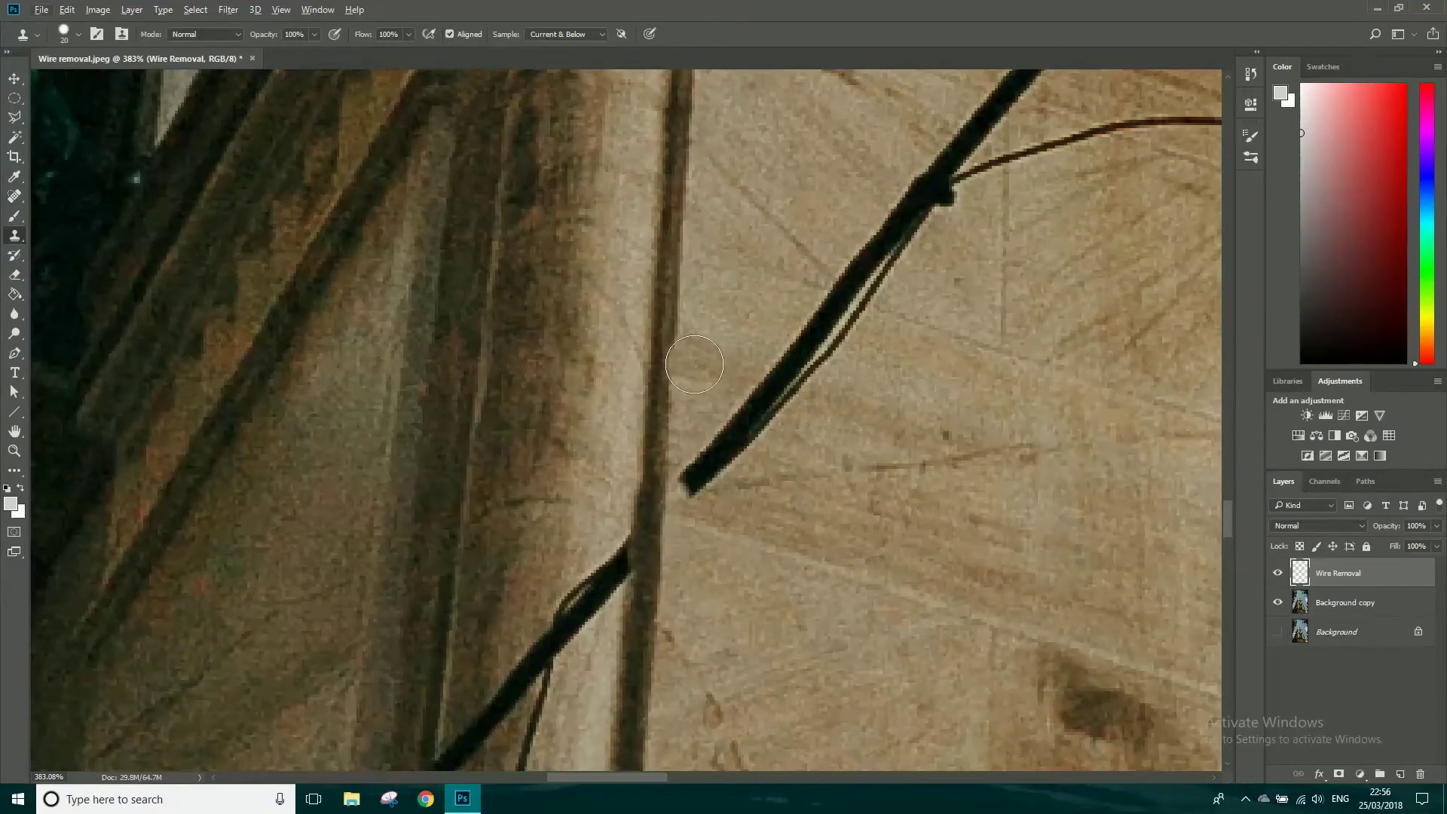
- Clone clean wall over the middle of the wire beside the column and set the brush hardness to 13%
alt+click(877, 418)
mouse_move(800, 394)
mouse_down()
mouse_move(773, 375)
mouse_move(823, 376)
mouse_move(783, 358)
mouse_move(850, 347)
mouse_move(793, 333)
mouse_up()
click(77, 35)
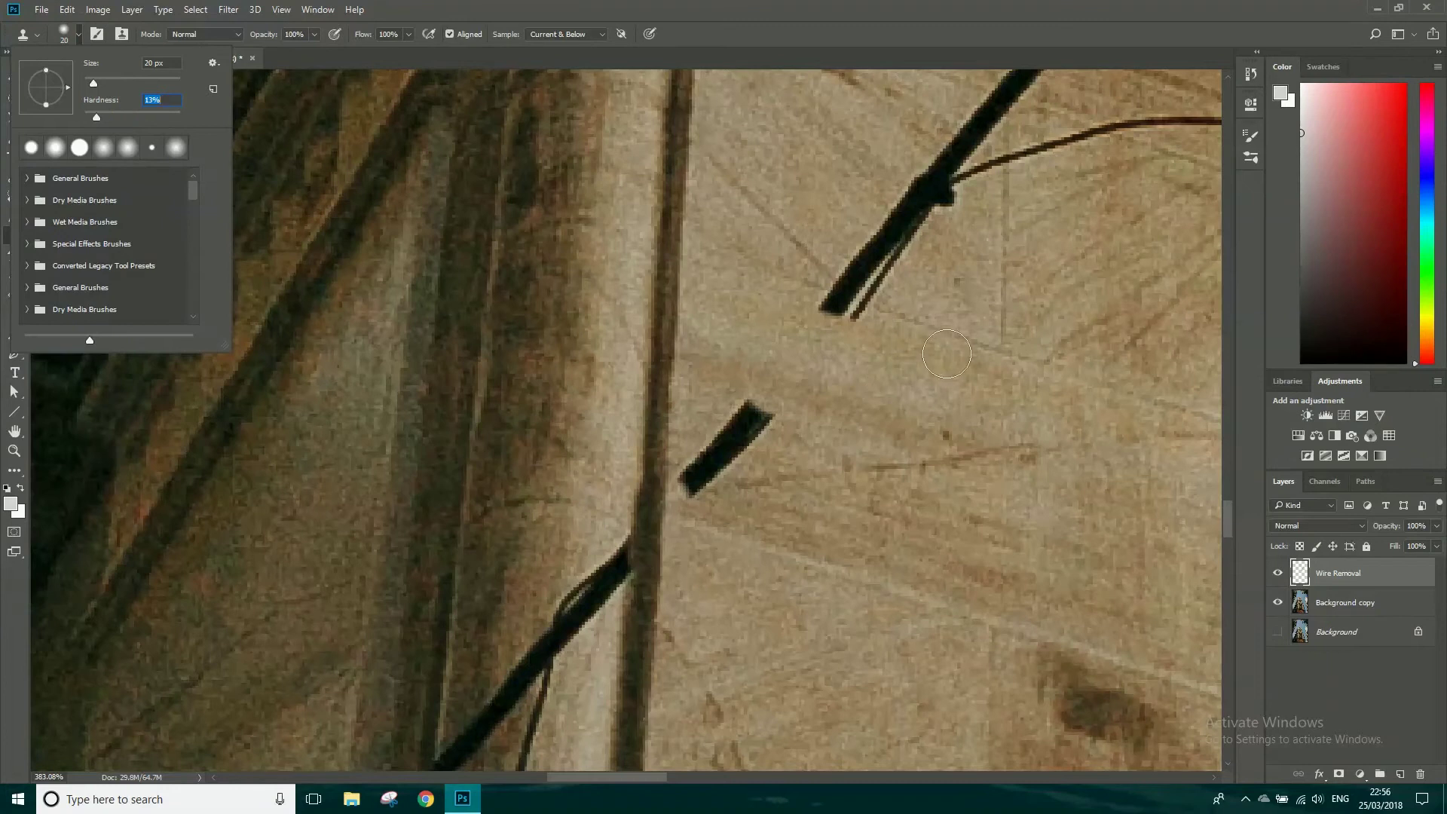
- Clone wall texture over the leftover wire piece beside the column and blend the patch around the upper wire end
alt+click(951, 337)
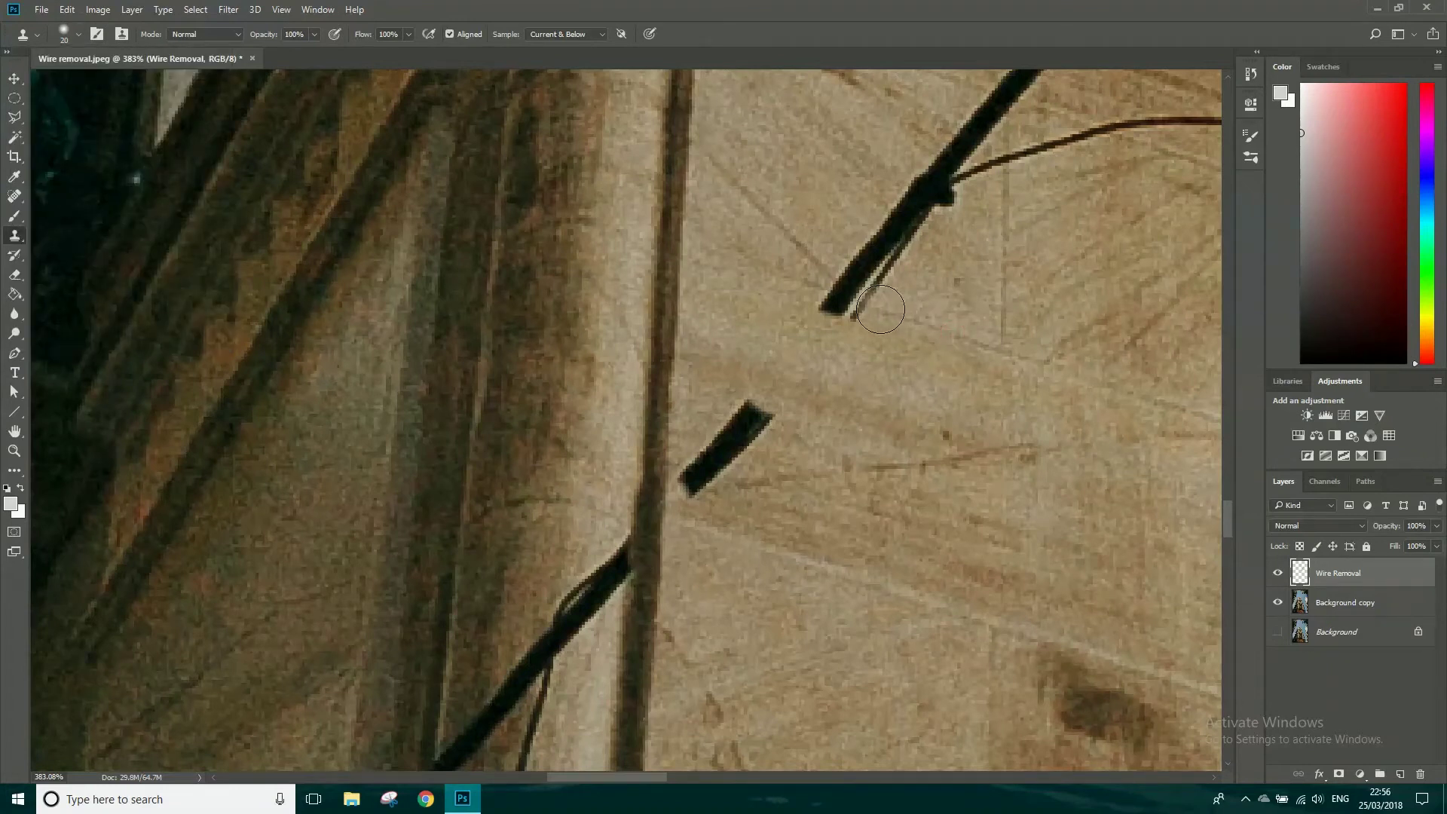
mouse_move(863, 298)
mouse_down()
mouse_move(875, 310)
mouse_move(834, 302)
mouse_move(843, 309)
mouse_up()
mouse_move(777, 370)
mouse_down()
mouse_move(735, 426)
mouse_move(725, 415)
mouse_up()
alt+click(820, 527)
mouse_move(701, 486)
mouse_down()
mouse_move(697, 460)
mouse_move(744, 441)
mouse_up()
alt+click(923, 326)
mouse_move(799, 278)
mouse_down()
mouse_move(762, 281)
mouse_move(785, 282)
mouse_up()
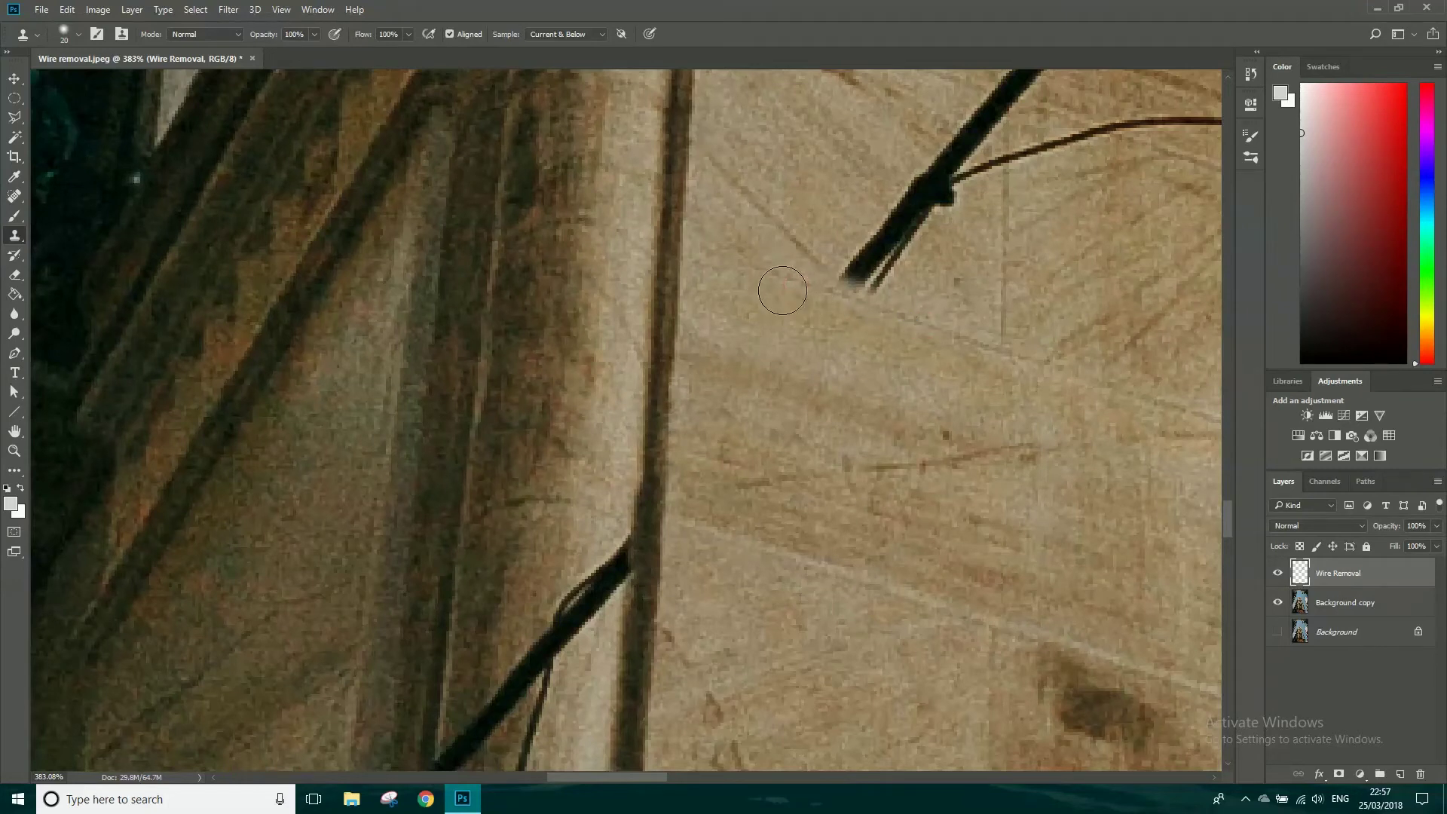
- Clone clean wall over the main wire and its thin parallel strand up to the knot where the side cable branches off
alt+click(938, 305)
mouse_move(887, 284)
mouse_down()
mouse_move(847, 269)
mouse_move(902, 282)
mouse_move(844, 265)
mouse_move(874, 230)
mouse_up()
alt+click(817, 172)
mouse_move(877, 242)
mouse_down()
mouse_move(917, 211)
mouse_move(844, 330)
mouse_move(839, 412)
mouse_up()
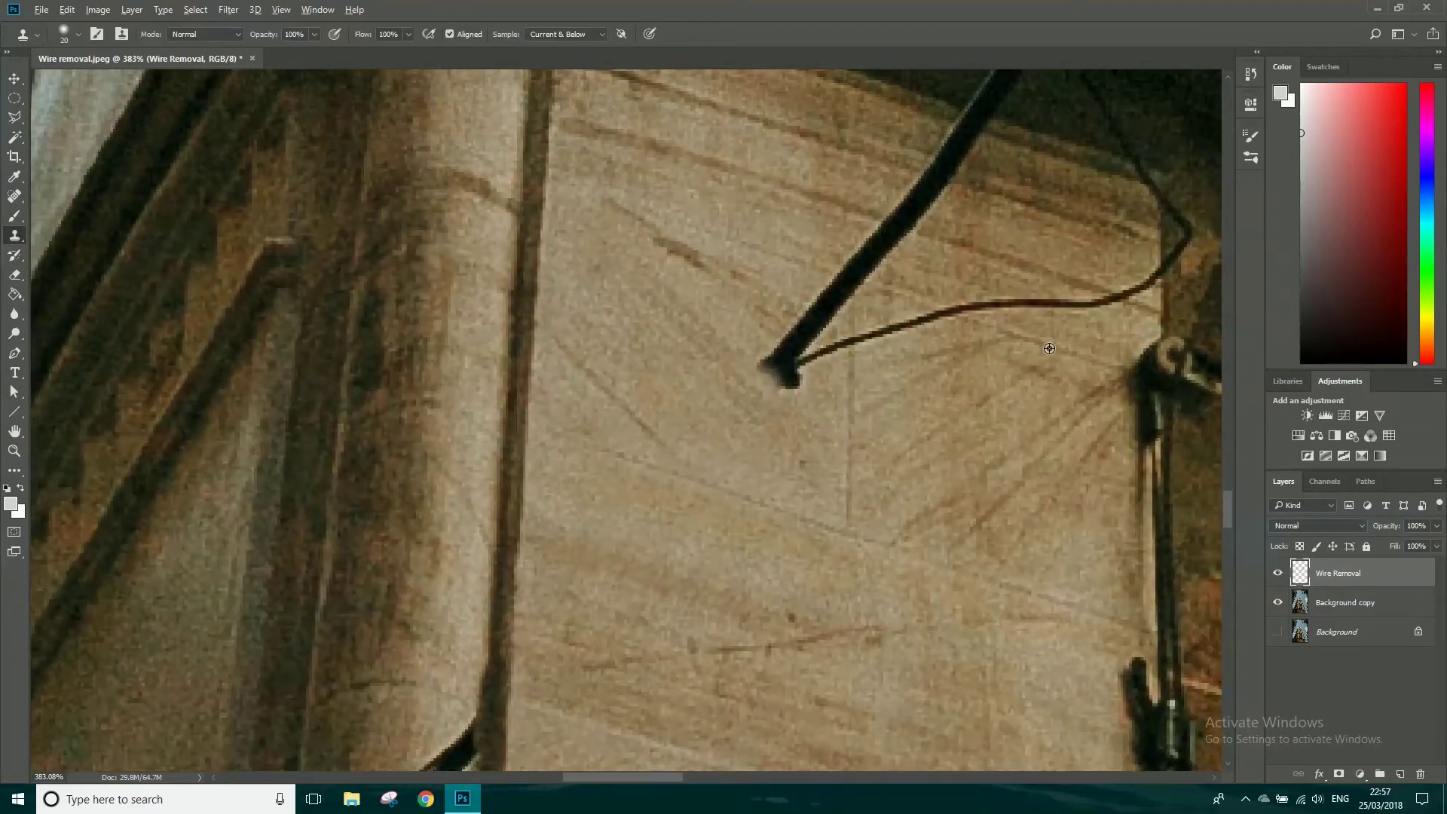
- Clone wall over the thin side cable's inner half, the knot and the adjoining section of the main wire
alt+click(986, 320)
drag(944, 317, 1006, 303)
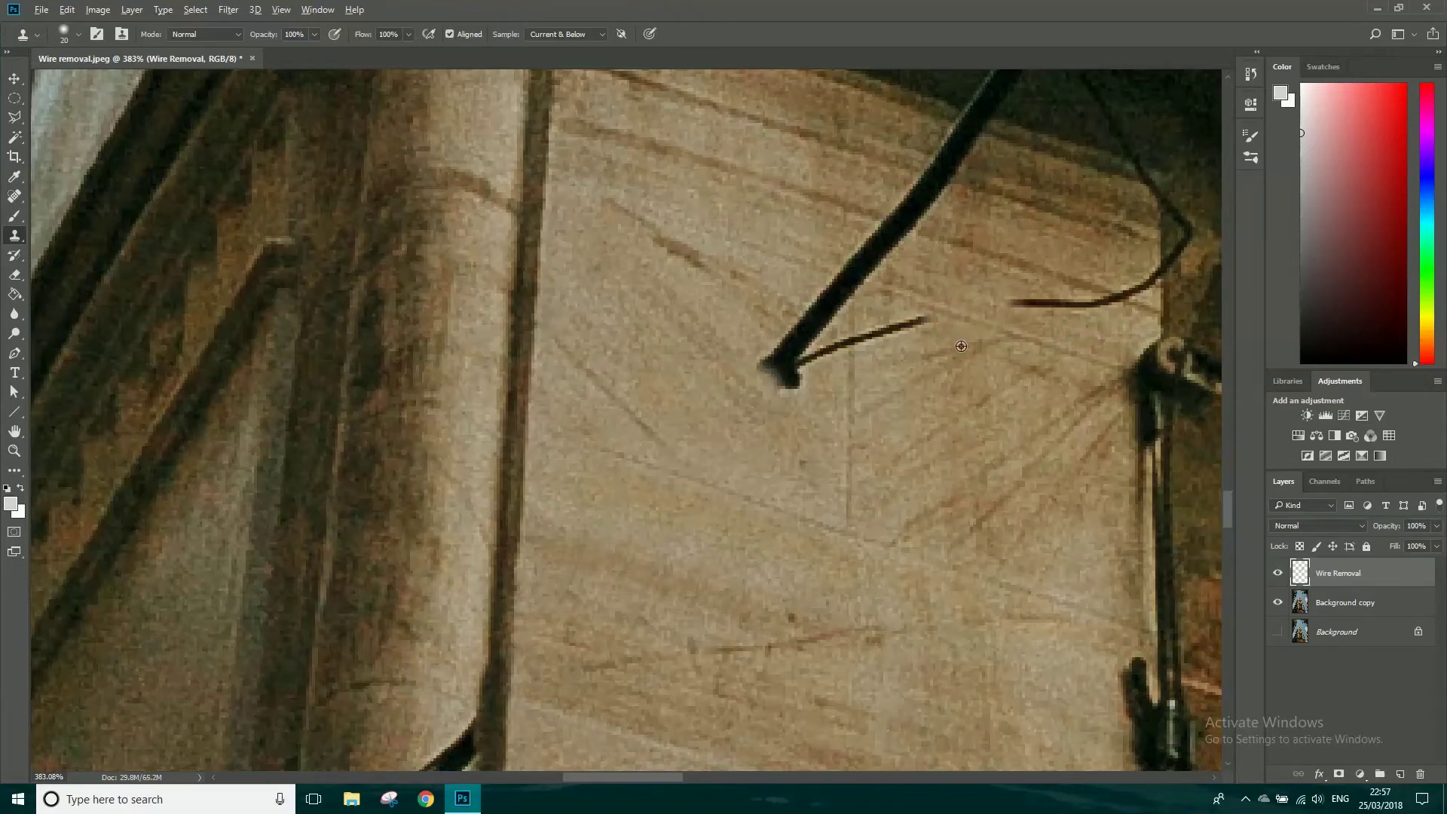
drag(926, 319, 874, 340)
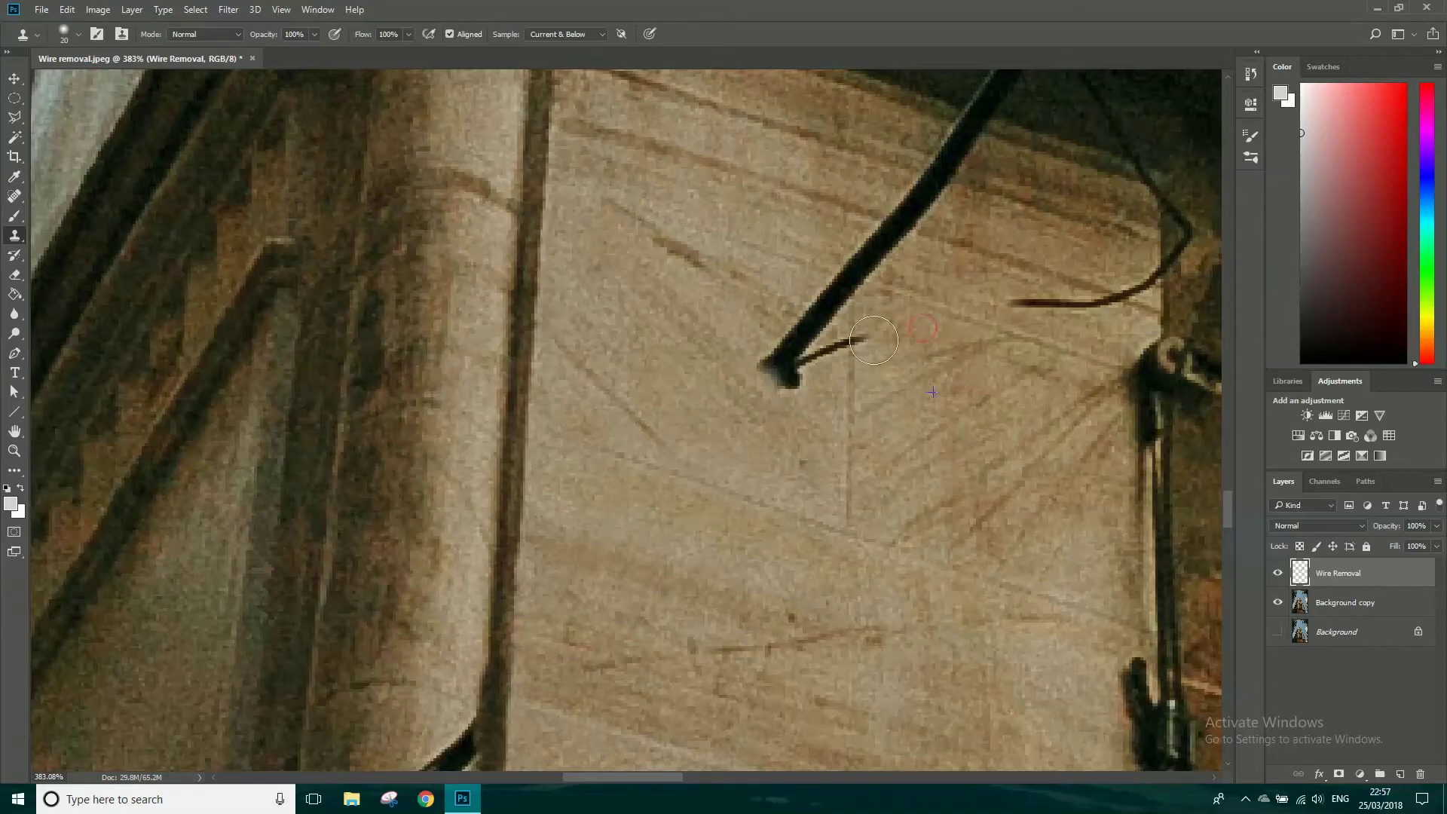
mouse_move(853, 370)
mouse_down()
mouse_move(850, 304)
mouse_move(820, 316)
mouse_move(817, 348)
mouse_move(780, 369)
mouse_up()
drag(811, 301, 800, 291)
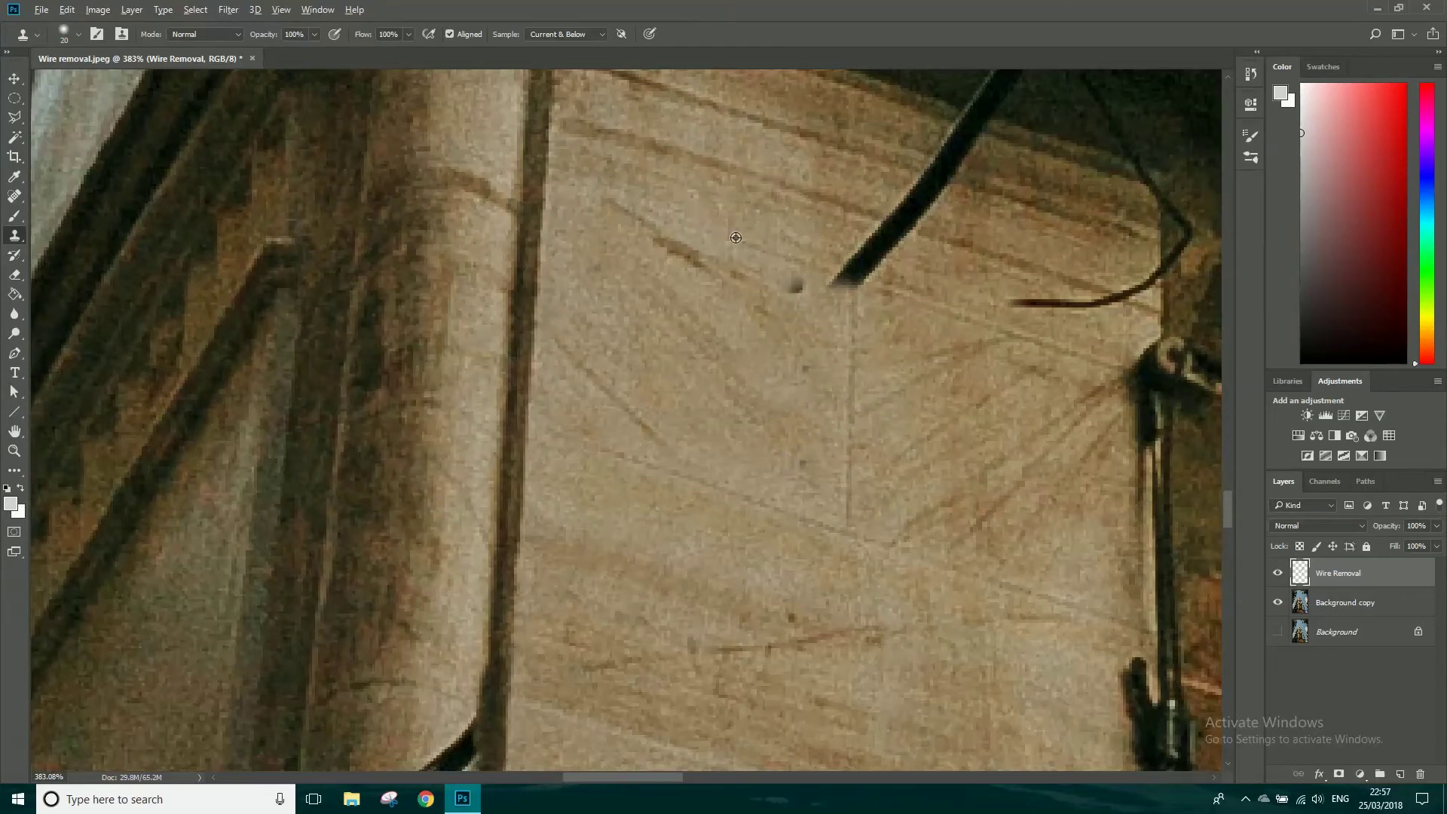
- Remove the leftover spot and the next stretch of main wire by cloning wall that follows the diagonal streaks
alt+click(775, 255)
drag(845, 273, 800, 283)
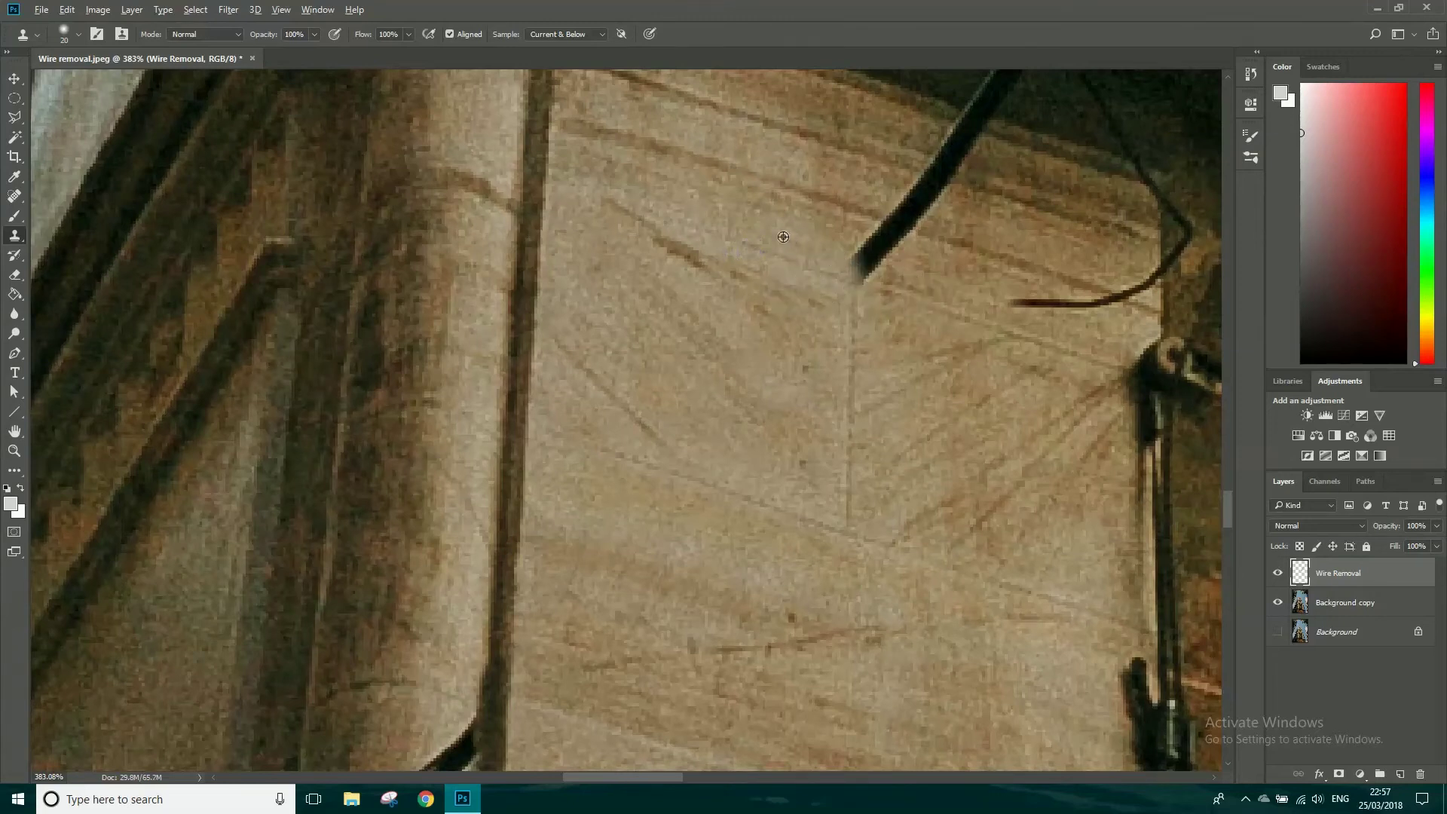
alt+click(758, 250)
mouse_move(842, 271)
mouse_down()
mouse_move(886, 245)
mouse_move(882, 222)
mouse_move(914, 216)
mouse_up()
alt+click(769, 179)
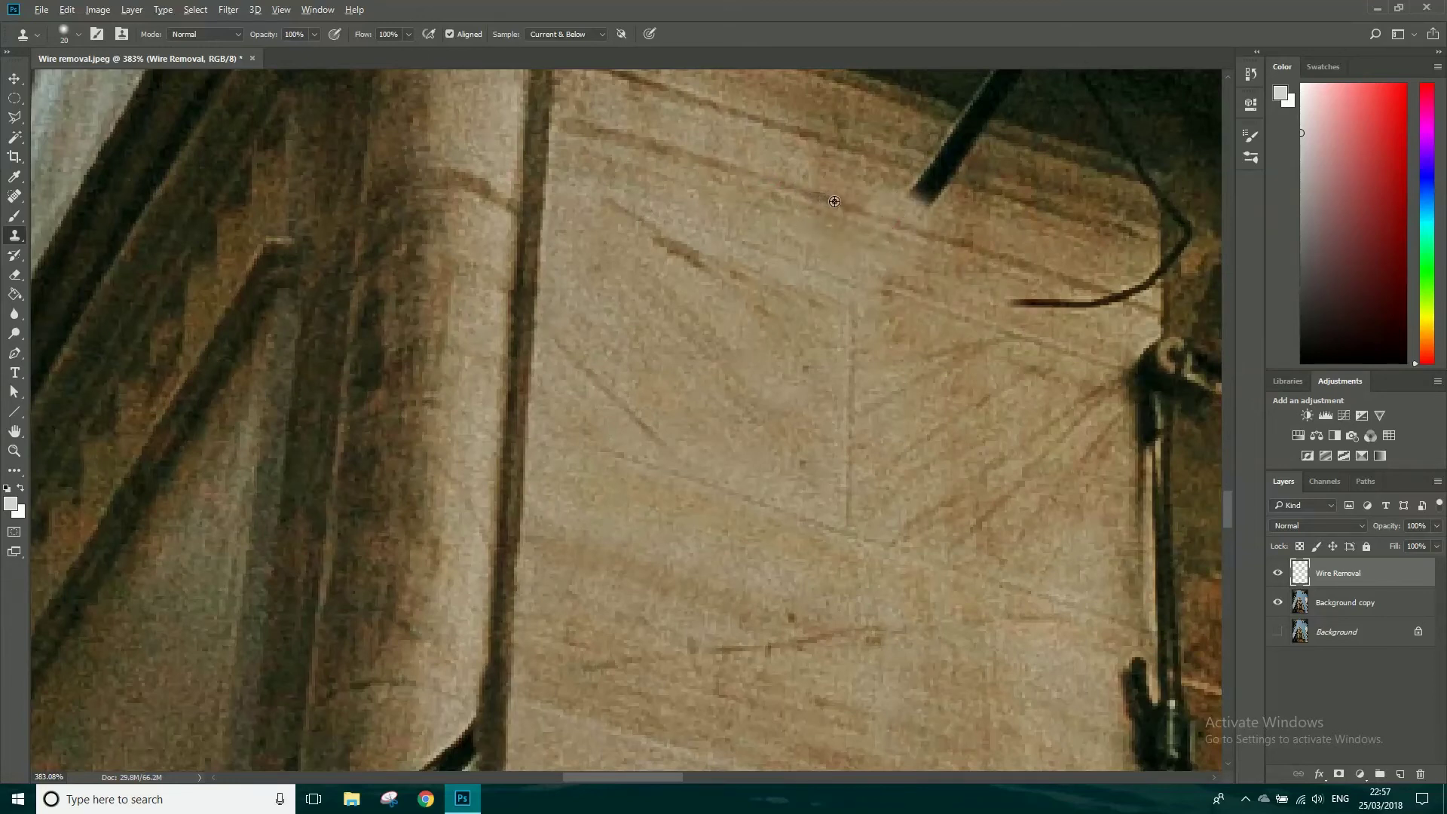
mouse_move(870, 213)
mouse_down()
mouse_move(911, 230)
mouse_move(918, 204)
mouse_up()
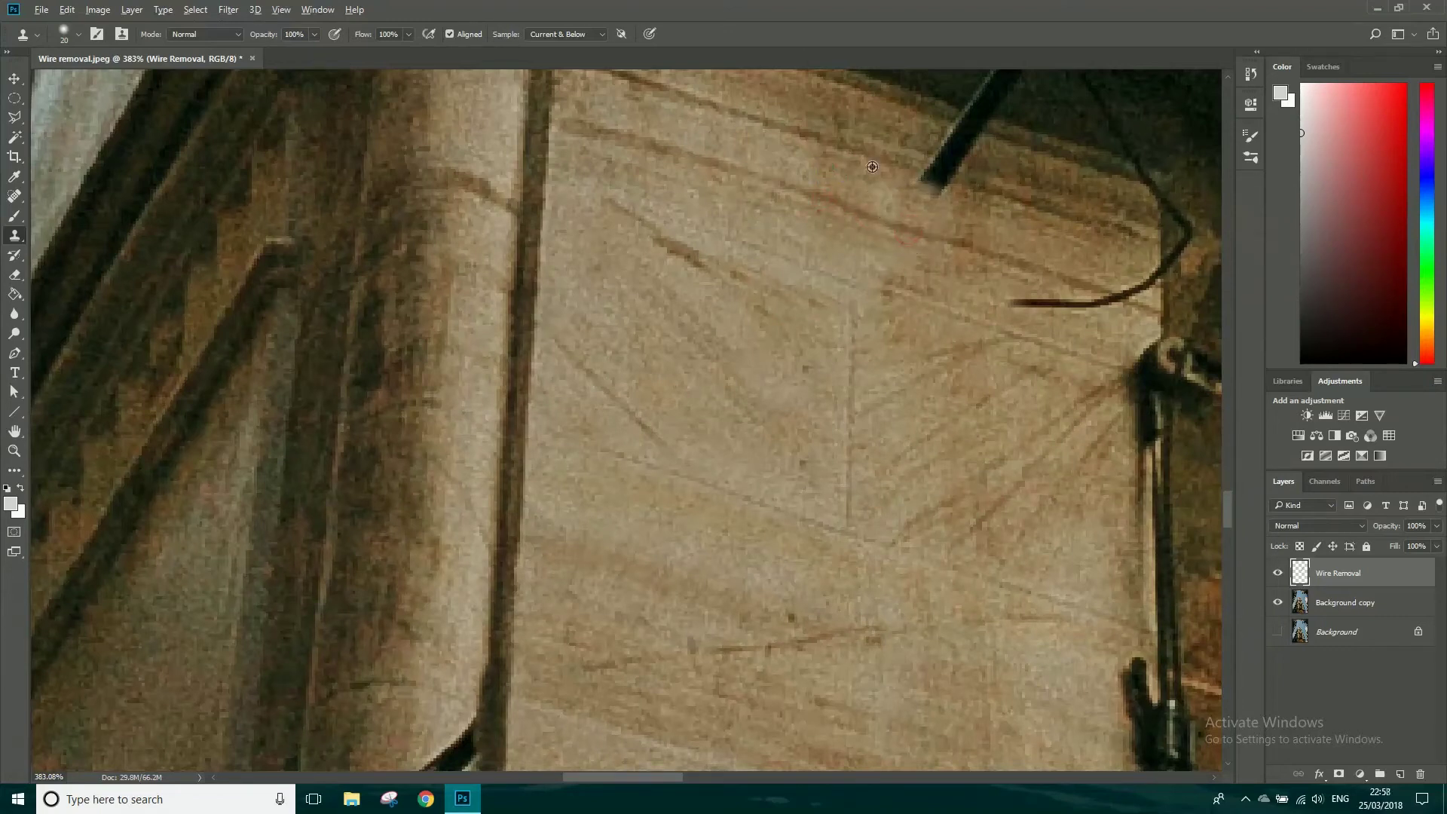
- Clone the wall's upper edge and the shadowed cornice over the main wire below the balcony
alt+click(860, 150)
mouse_move(928, 178)
mouse_down()
mouse_move(963, 151)
mouse_move(881, 366)
mouse_up()
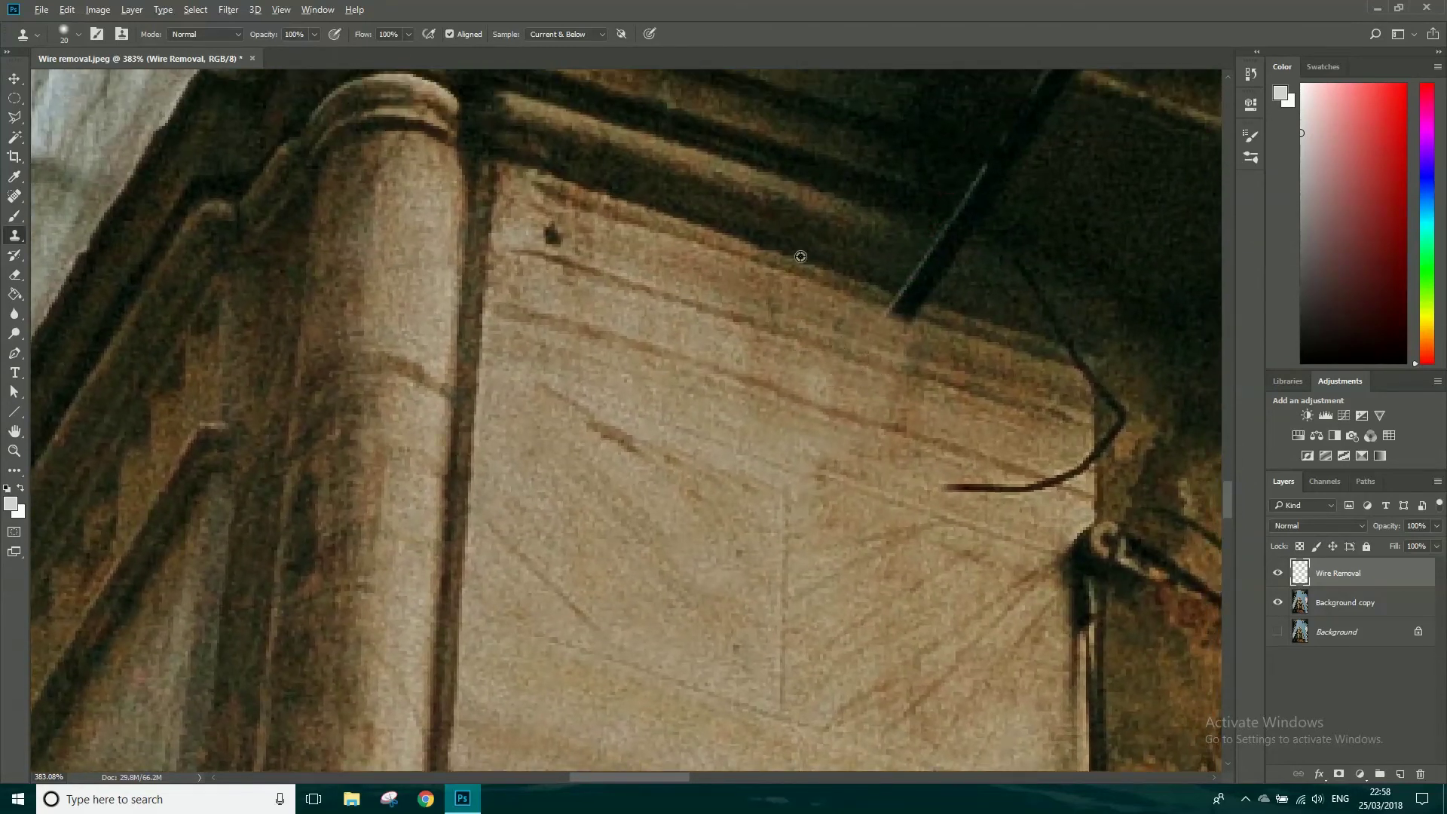
alt+click(841, 291)
mouse_move(892, 311)
mouse_down()
mouse_move(924, 306)
mouse_move(957, 237)
mouse_move(963, 273)
mouse_up()
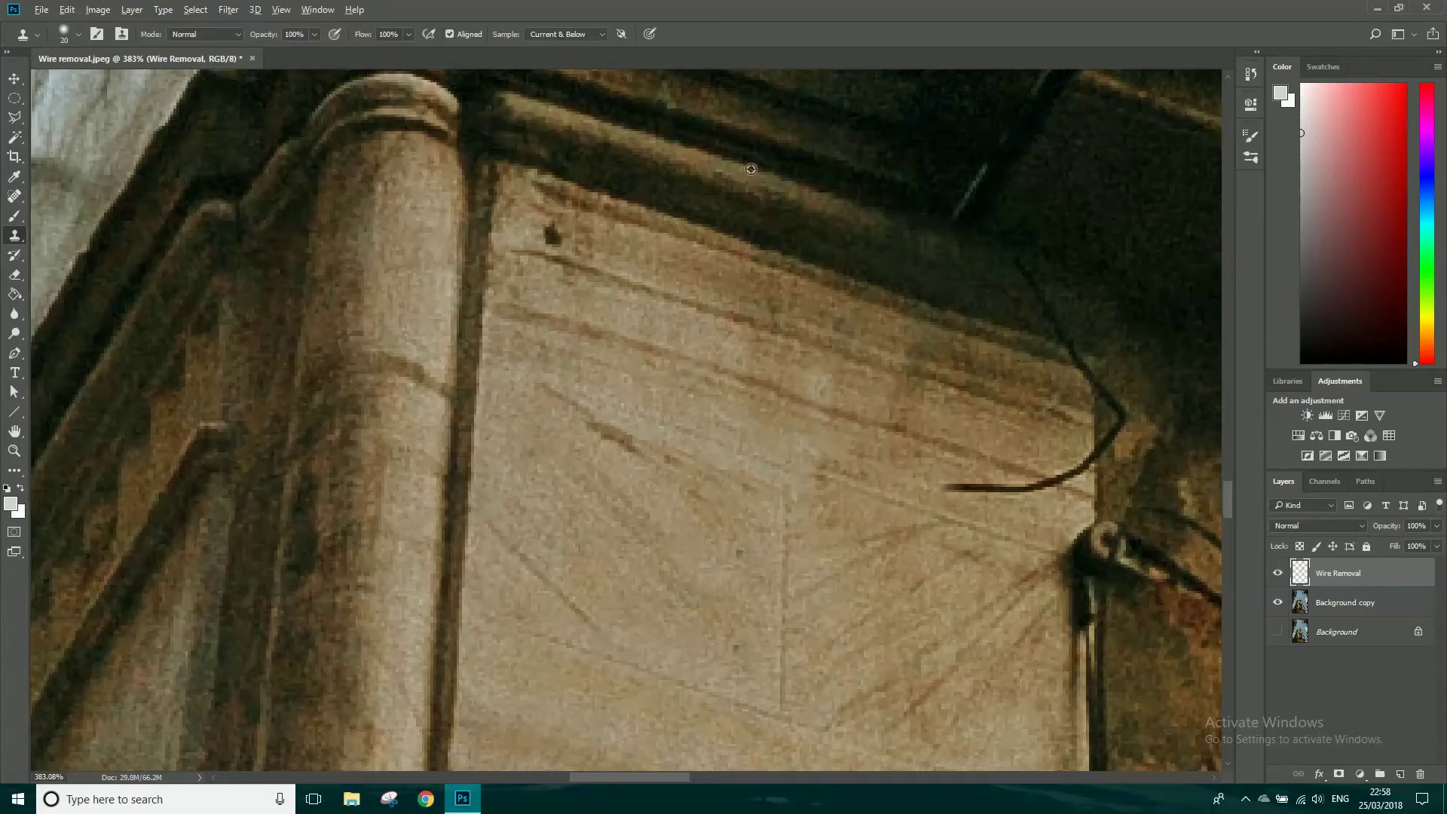
- Try cloning the lighter cornice moulding over the wire's lower end, and undo the stroke
alt+click(838, 194)
mouse_move(920, 226)
mouse_down()
mouse_move(966, 242)
mouse_move(953, 256)
mouse_up()
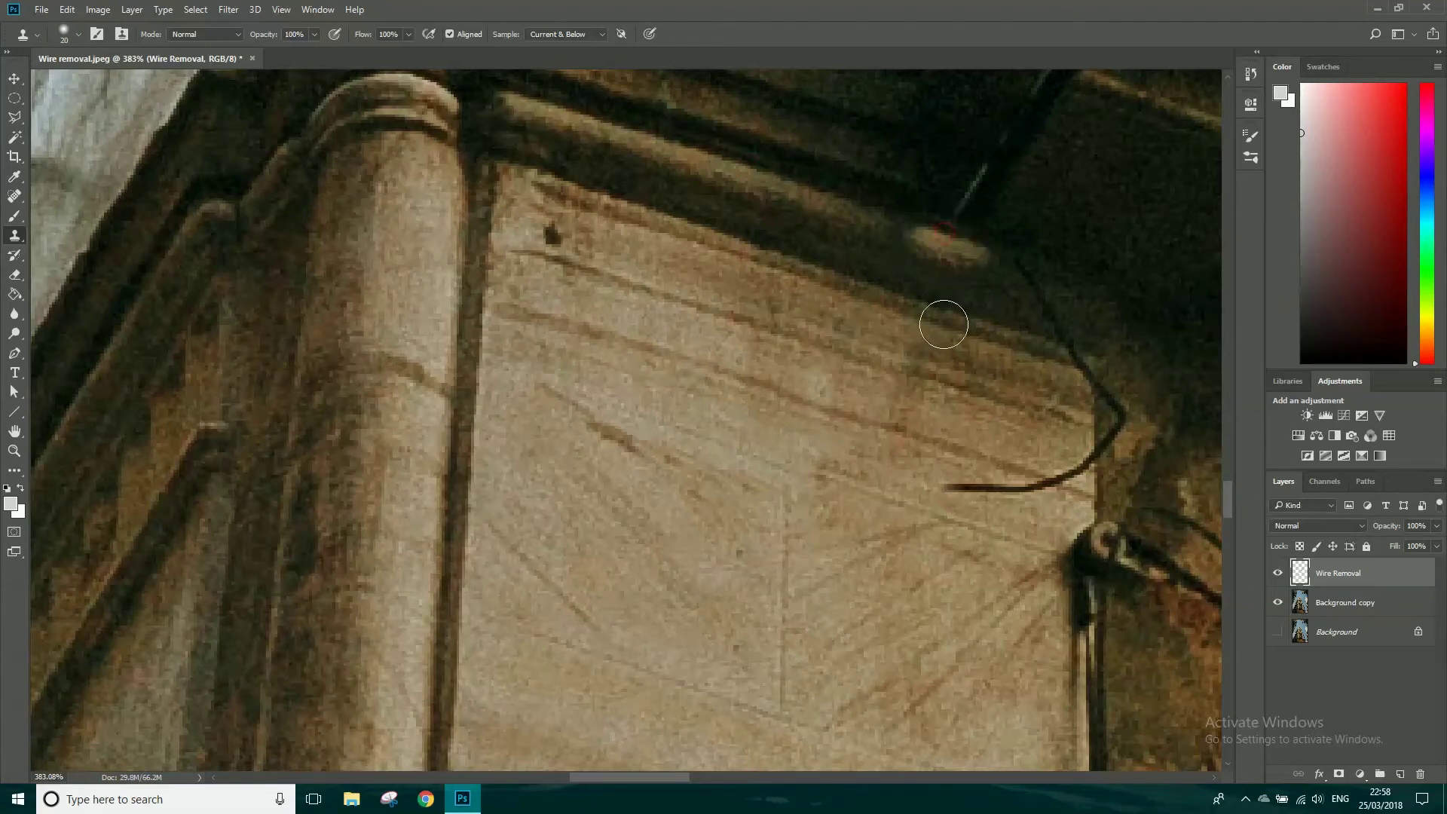
key(ctrl+z)
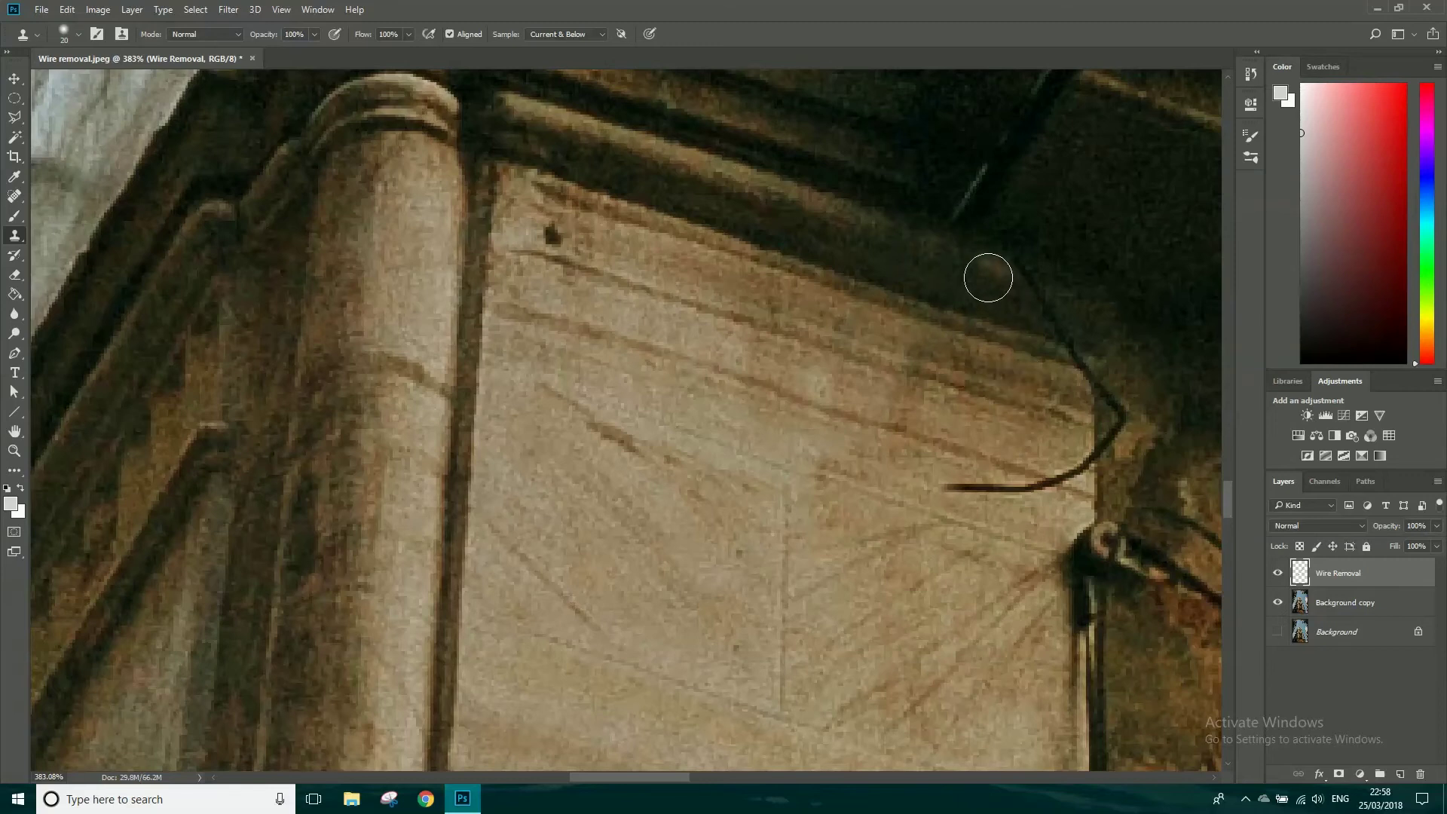
- Clone the shadowed underside and lit lower moulding of the large balcony over the lower end of the projecting pole
drag(951, 226, 847, 378)
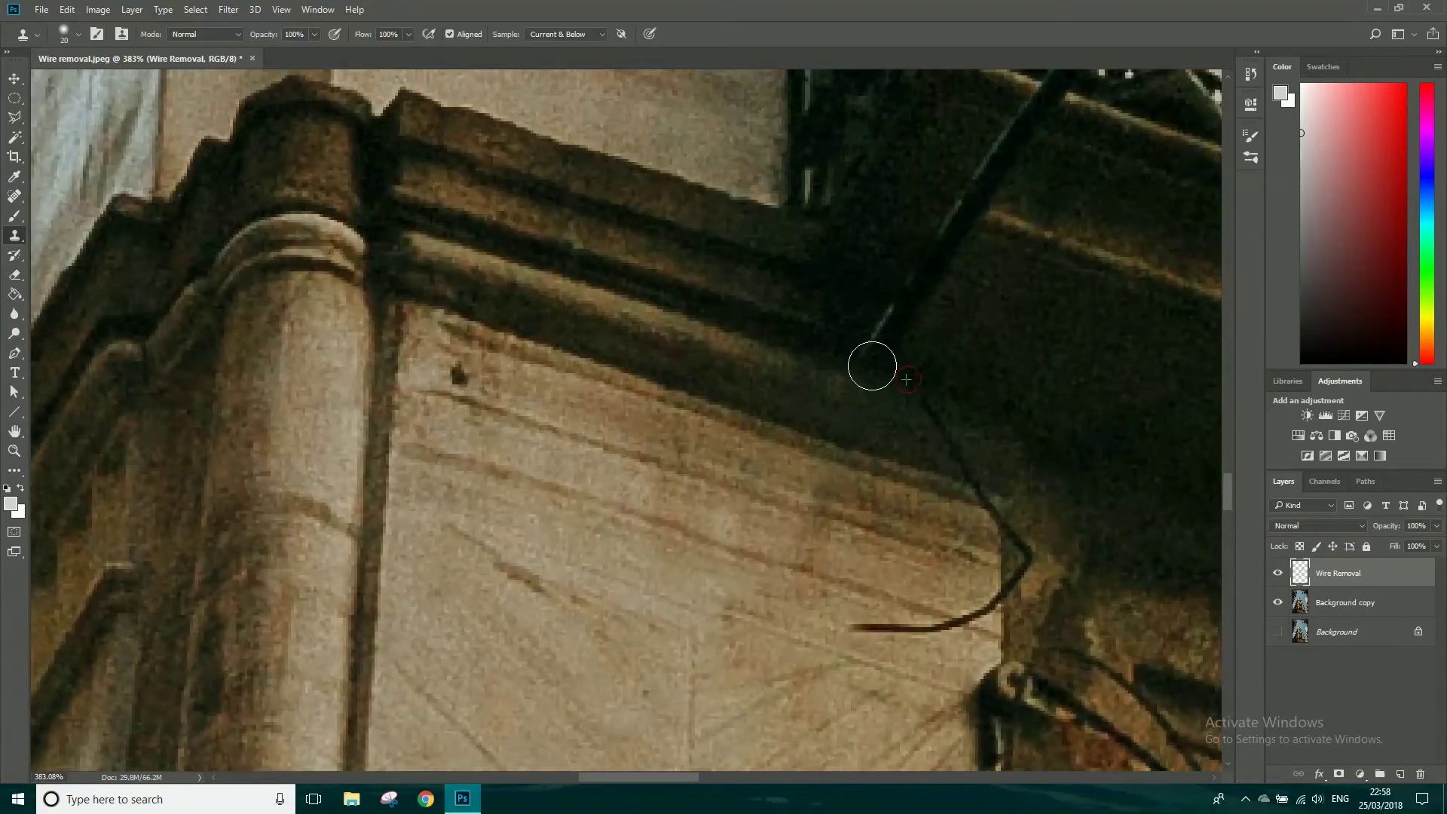
mouse_move(991, 307)
mouse_down()
mouse_move(935, 340)
mouse_move(832, 363)
mouse_up()
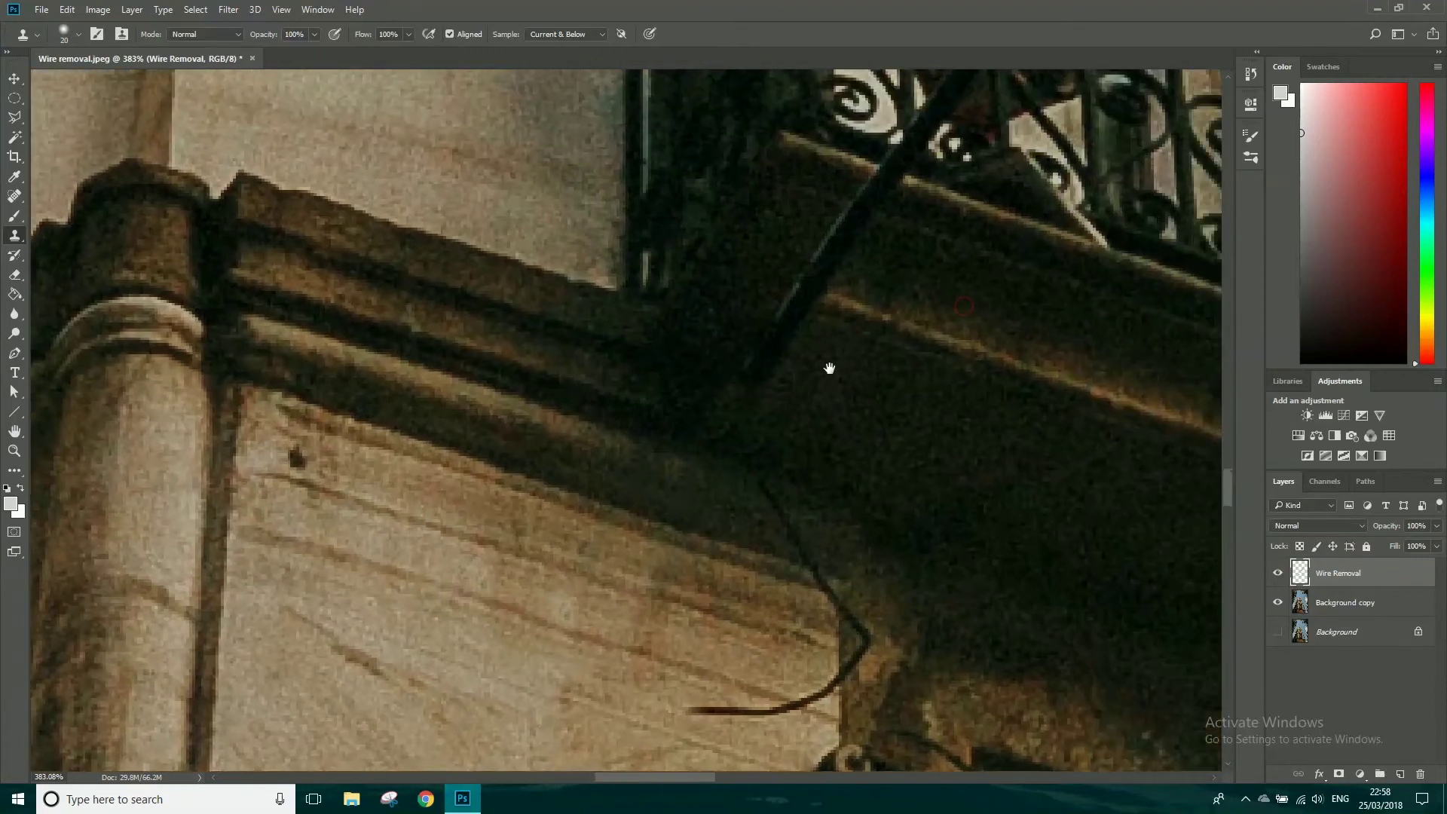
alt+click(856, 321)
drag(830, 304, 770, 366)
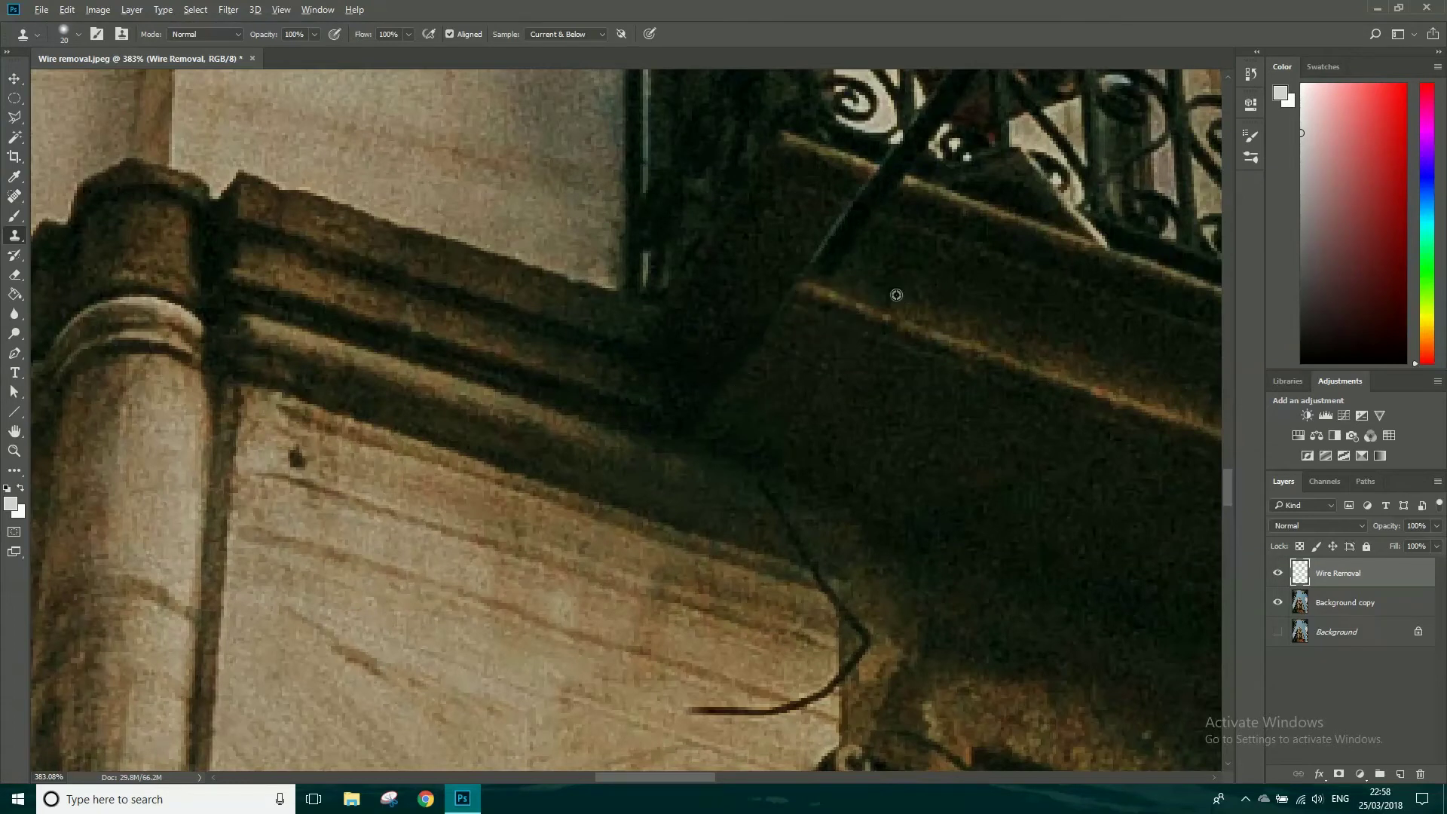
- Clone the balcony's front face and upper edge over the pole section between the lower moulding and the railing
alt+click(845, 281)
mouse_move(831, 269)
mouse_down()
mouse_move(824, 236)
mouse_move(872, 216)
mouse_move(857, 210)
mouse_move(900, 230)
mouse_move(910, 184)
mouse_move(859, 201)
mouse_up()
alt+click(935, 235)
alt+click(970, 206)
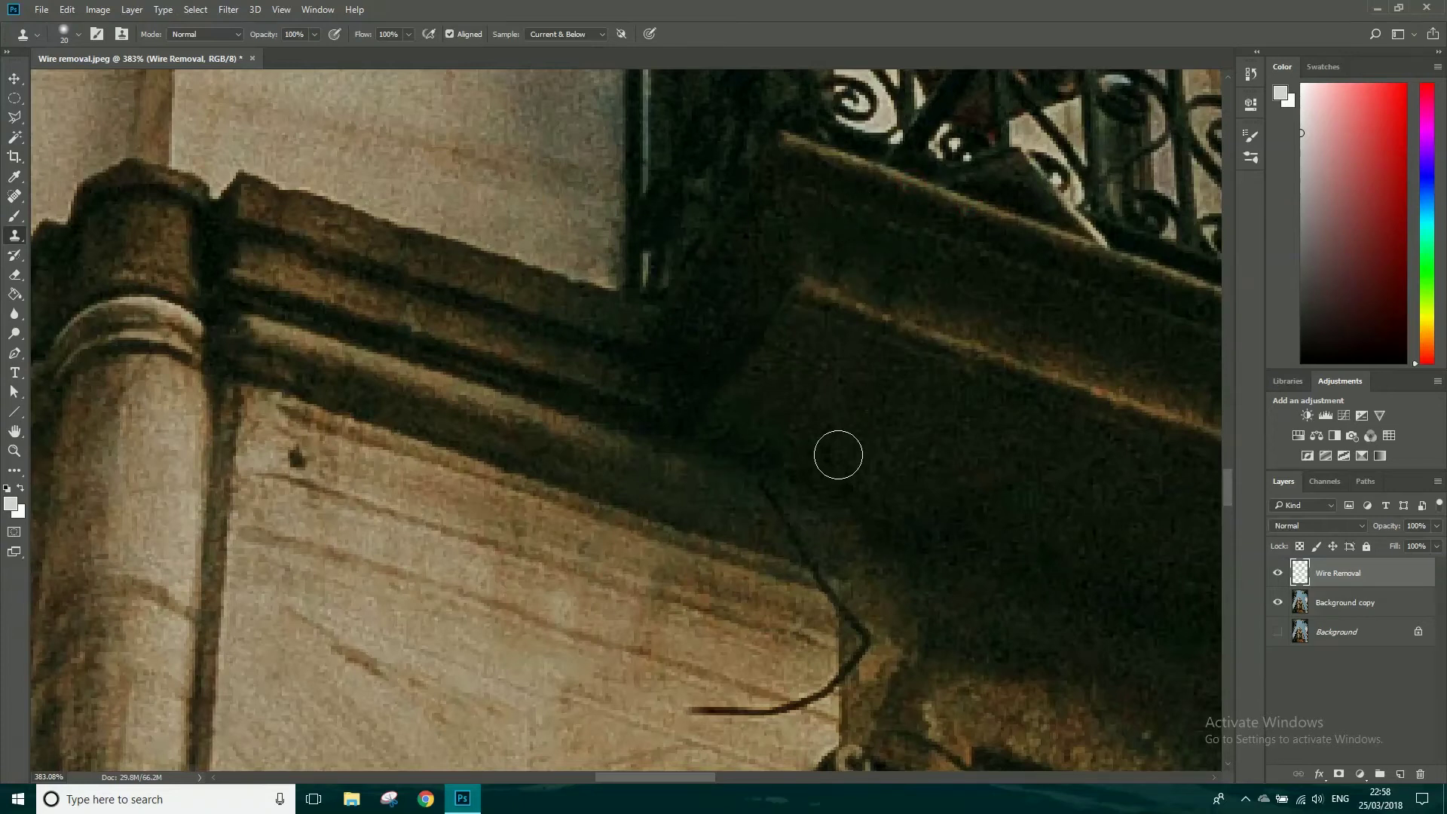
- Try cloning over the upper end of the dark pole crossing the rounded corner column, and undo the stroke
scroll(836, 451, down, 5)
scroll(839, 441, down, 4)
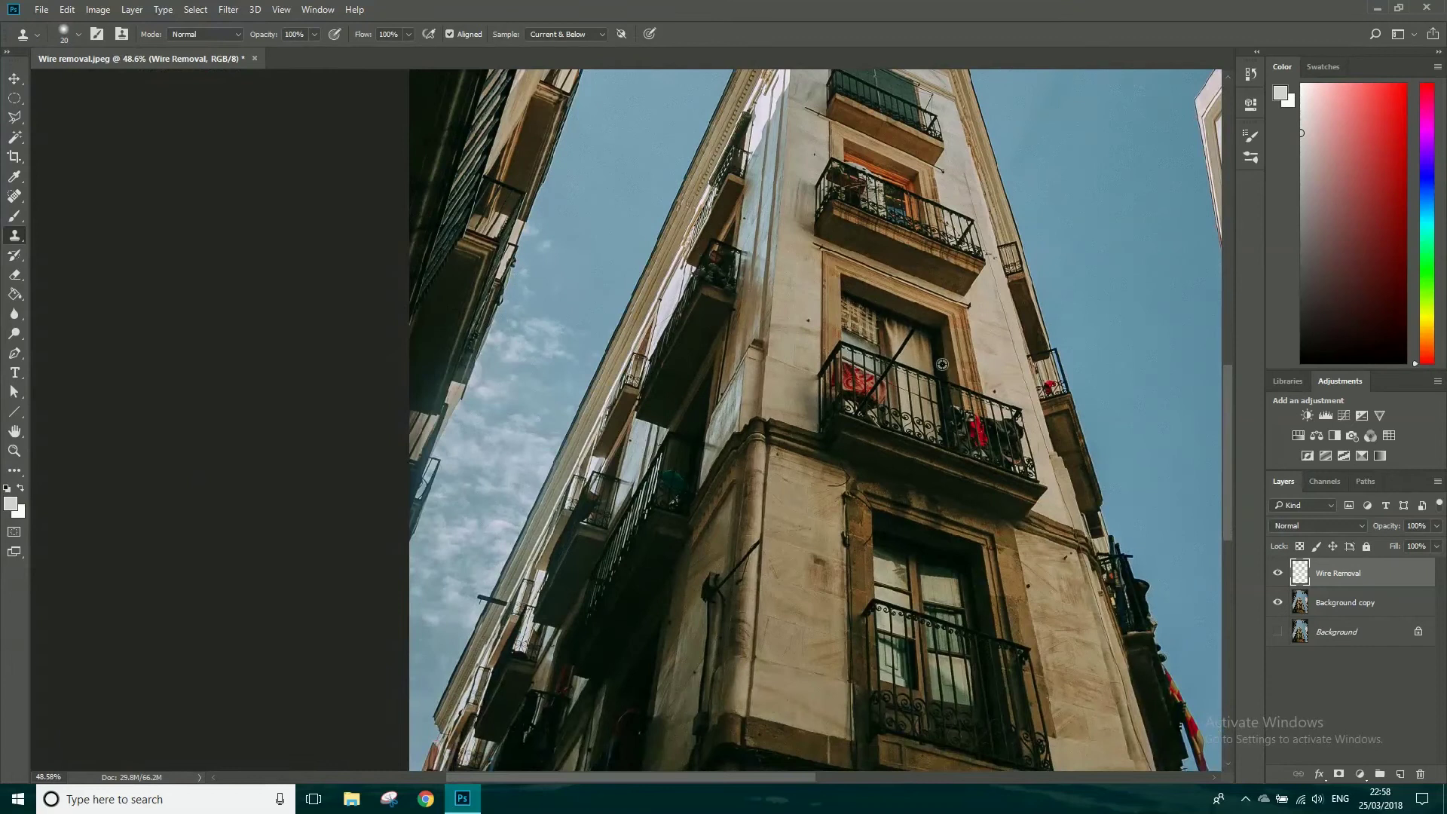
scroll(716, 606, up, 4)
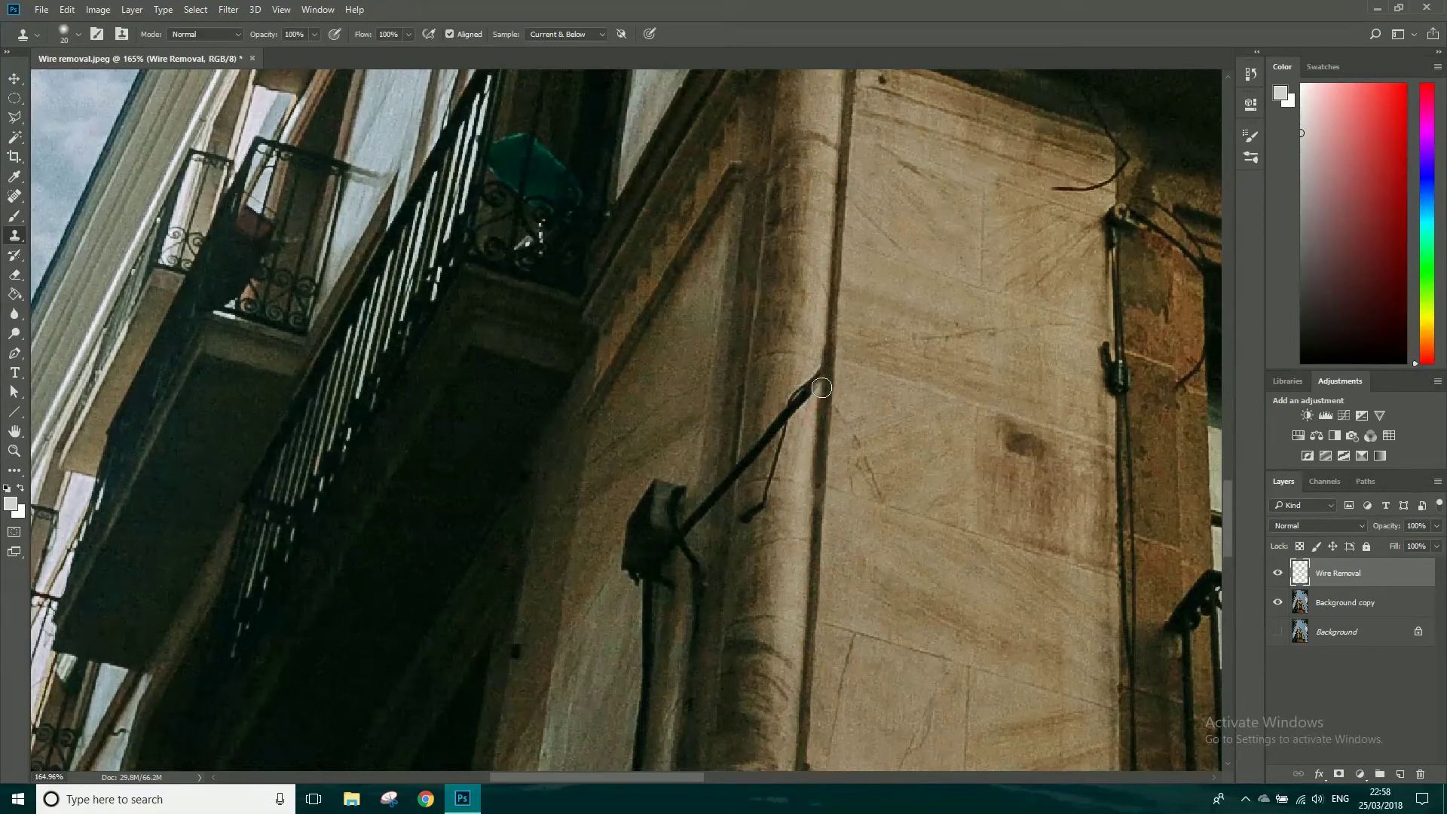
drag(819, 382, 804, 399)
scroll(810, 398, up, 4)
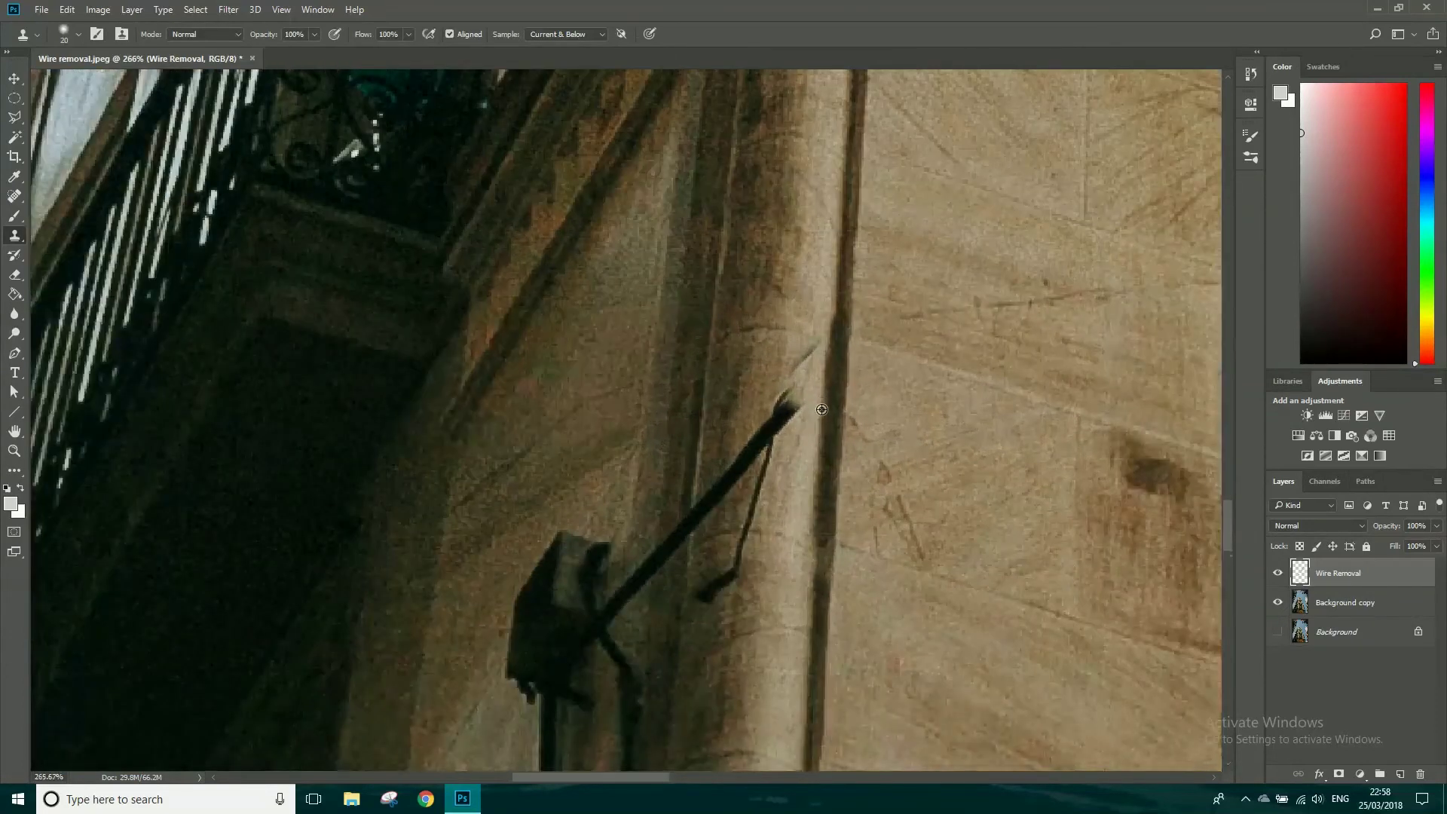
key(ctrl+z)
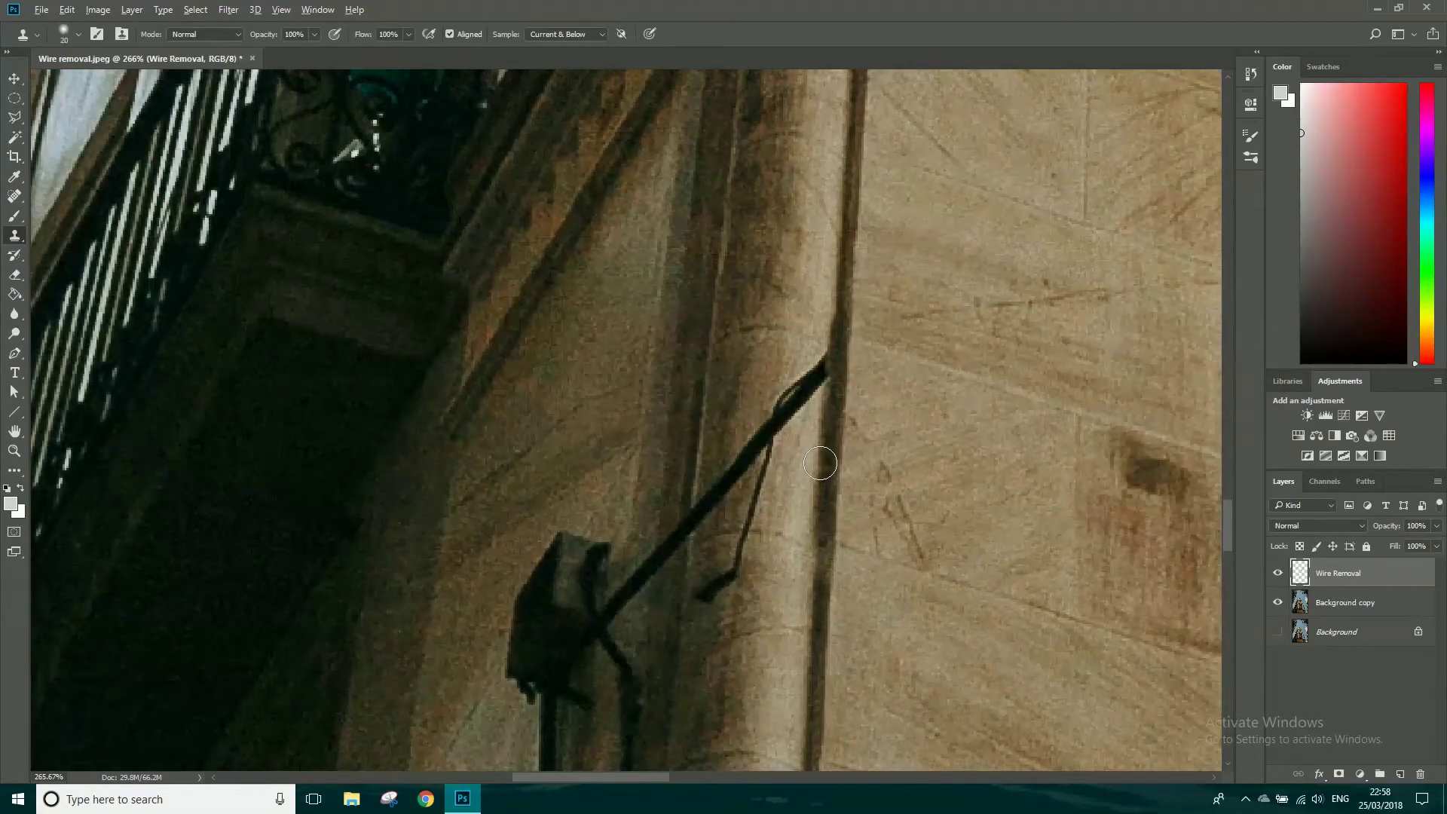
- Resample the corner column's stone and clone it over the dark pole's upper end beside the column's shadow line
alt+click(818, 466)
mouse_move(826, 386)
mouse_down()
mouse_move(820, 370)
mouse_move(786, 413)
mouse_up()
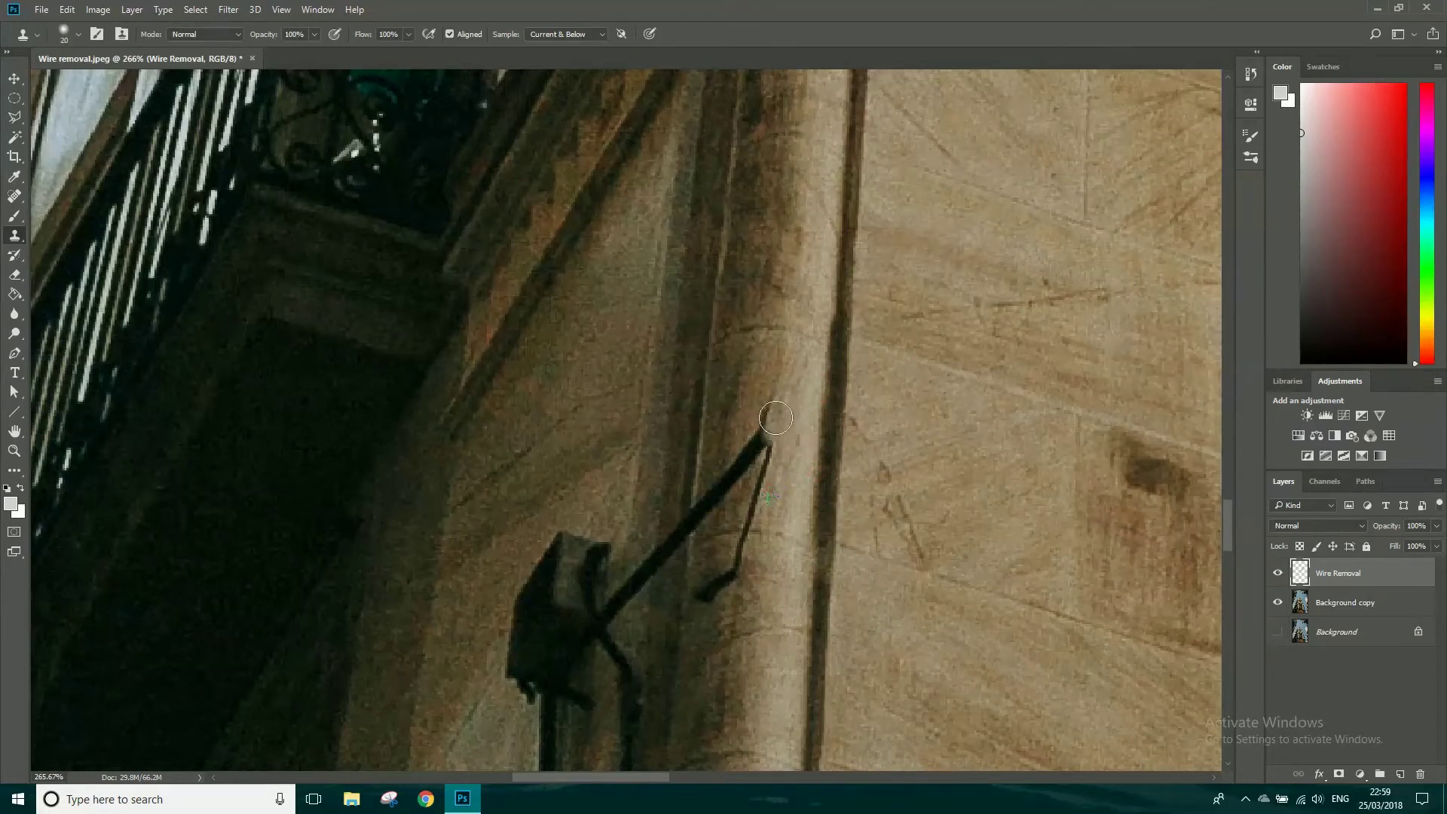
- Try cloning column stone over the thin cable hanging from the dark pole with different samples and brush sizes, undoing the strokes
alt+click(733, 531)
drag(743, 531, 748, 522)
alt+click(797, 520)
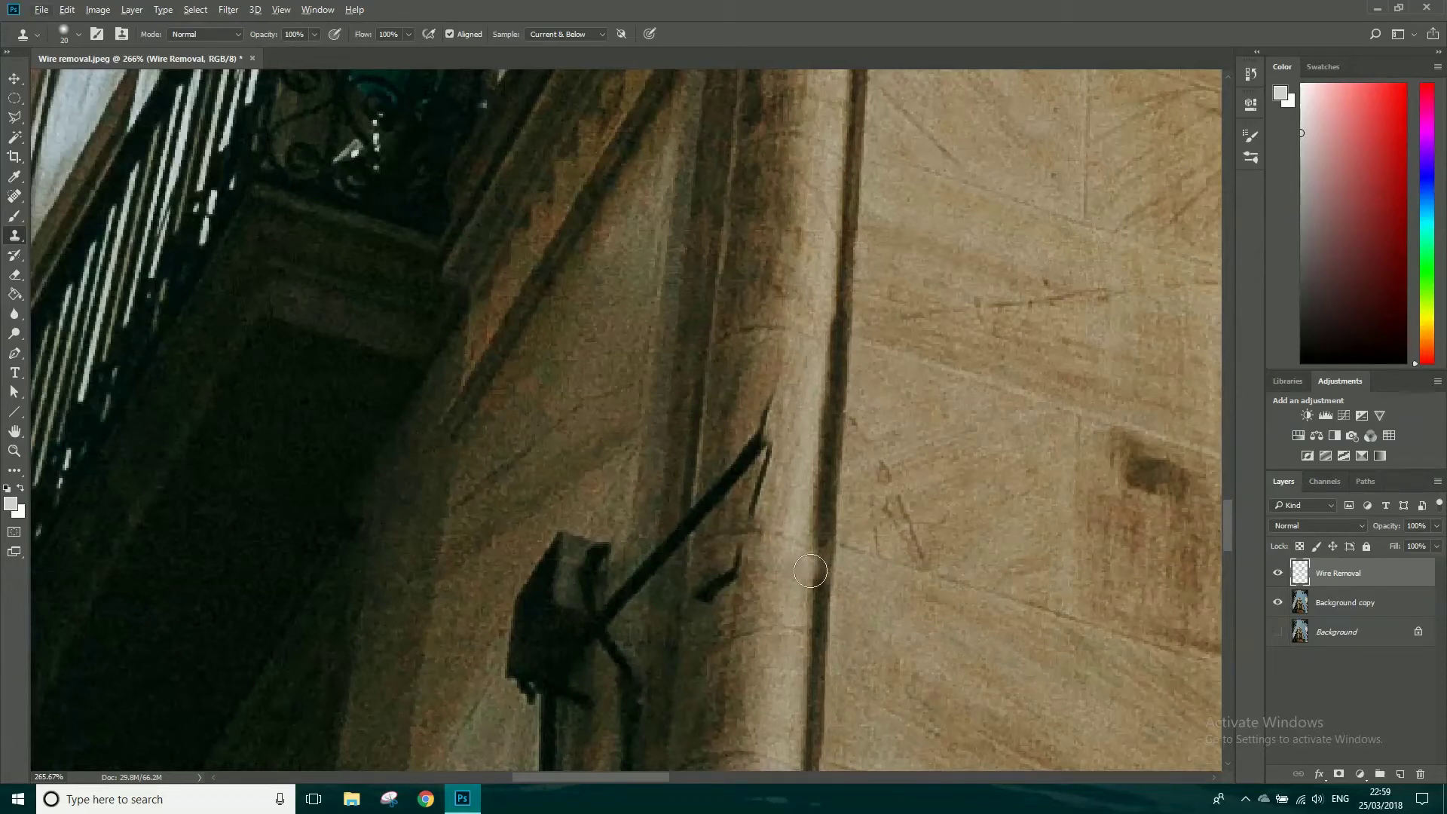
key(ctrl+z)
alt+click(764, 566)
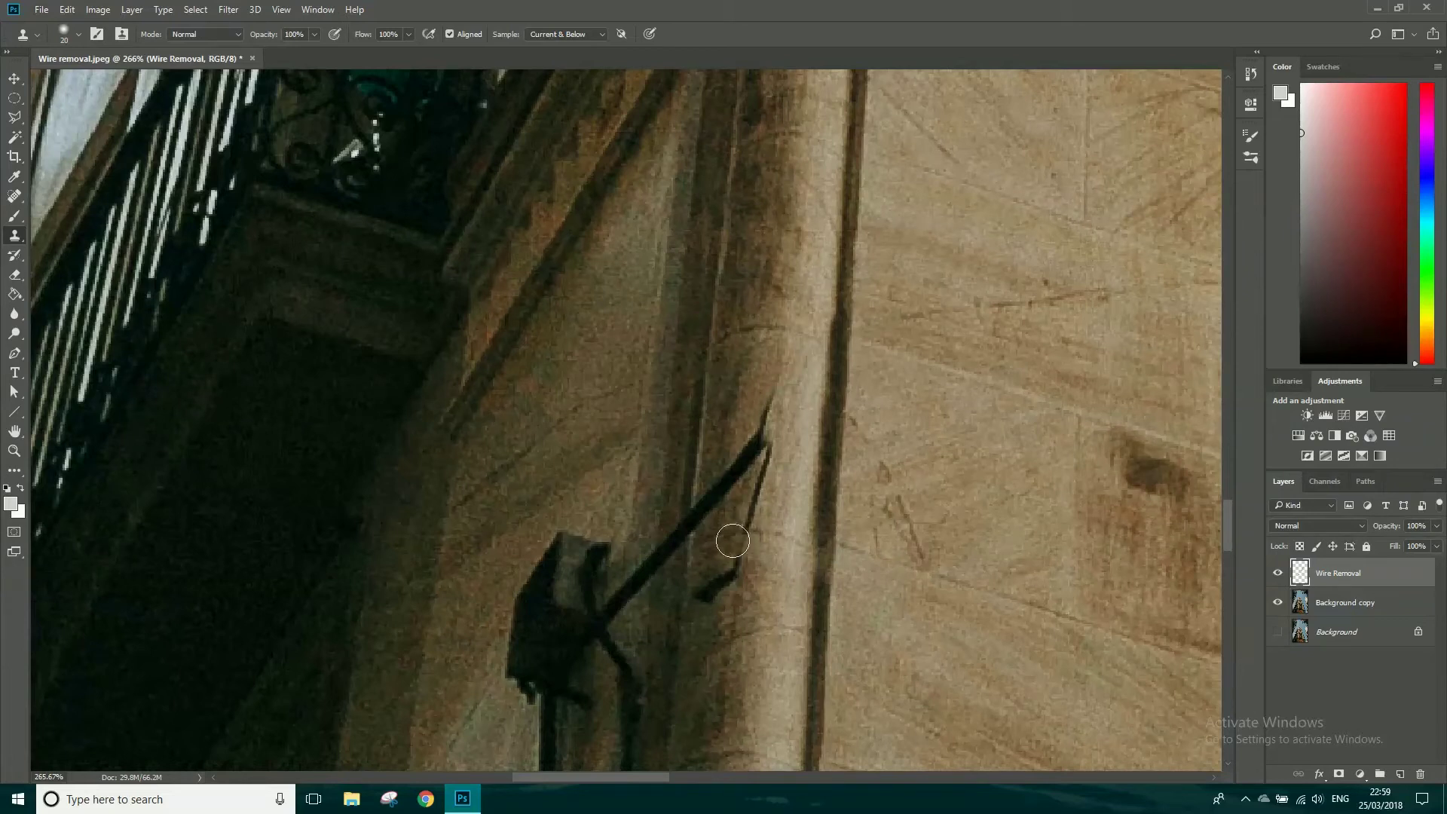
drag(774, 560, 736, 566)
key(bracketleft)
key(bracketleft)
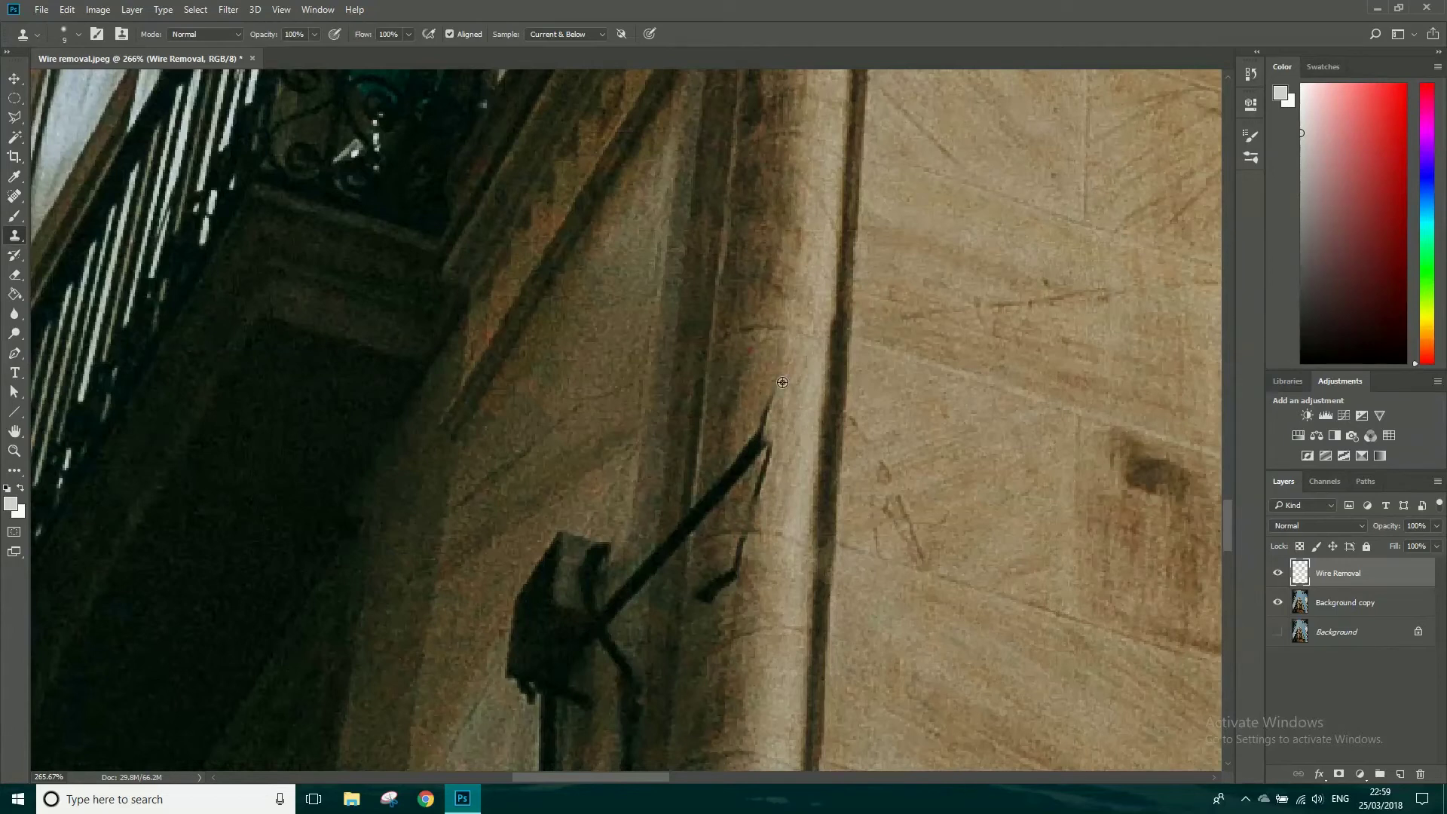
key(ctrl+z)
- Clone column stone from higher up over the thin cable's upper part and the adjoining pole section with a 20 px brush
key(bracketright)
key(bracketright)
key(bracketright)
alt+click(789, 253)
mouse_move(777, 370)
mouse_down()
mouse_move(757, 497)
mouse_move(734, 446)
mouse_move(729, 480)
mouse_move(799, 392)
mouse_move(773, 450)
mouse_up()
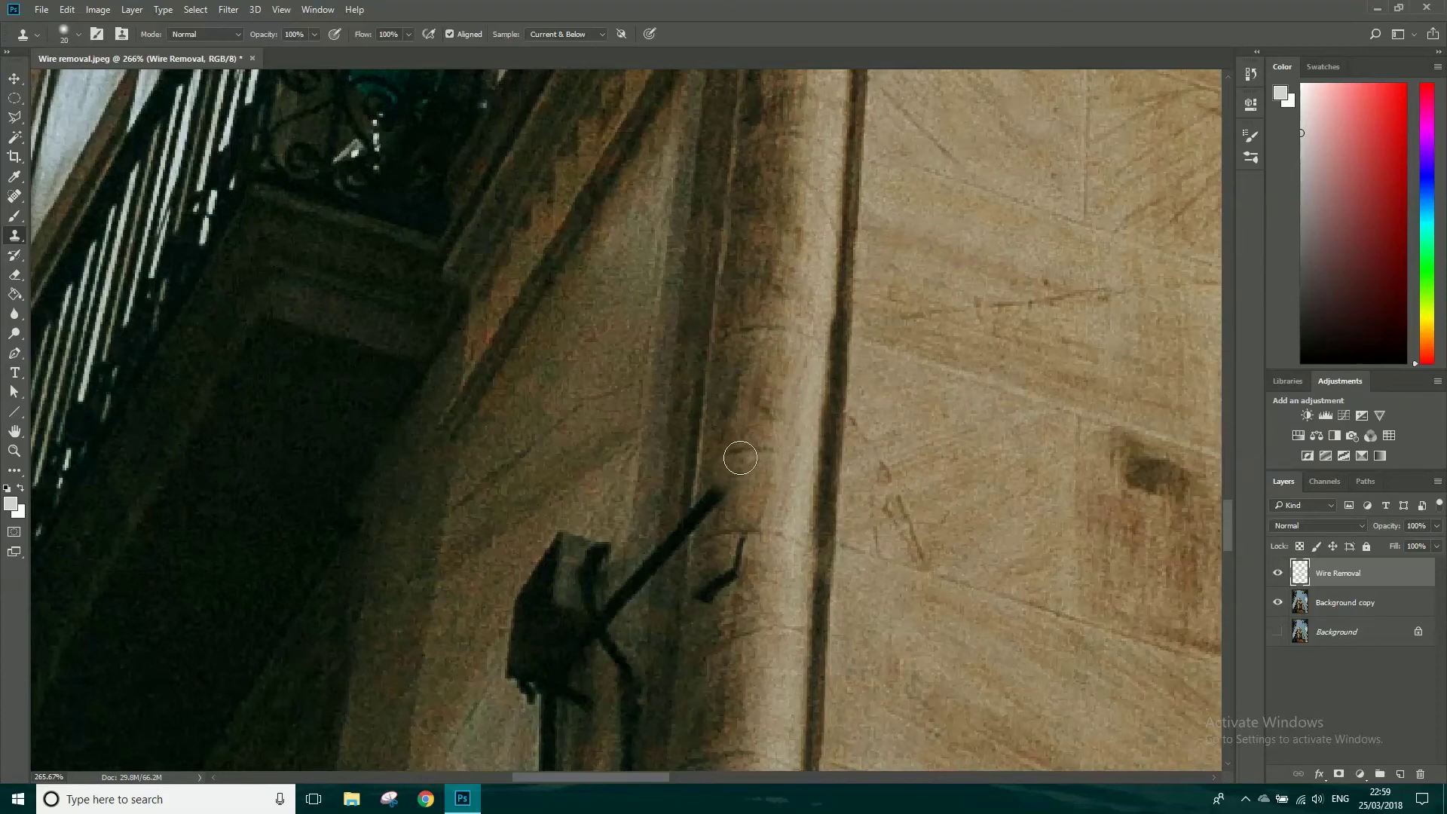
mouse_move(773, 357)
mouse_down()
mouse_move(769, 415)
mouse_move(776, 354)
mouse_up()
alt+click(775, 360)
drag(764, 446, 730, 455)
- Clone the column's shadowed outer edge over the next pole section and column stone over the thin cable's hooked lower end
alt+click(704, 409)
mouse_move(699, 474)
mouse_down()
mouse_move(691, 524)
mouse_move(741, 483)
mouse_move(744, 523)
mouse_up()
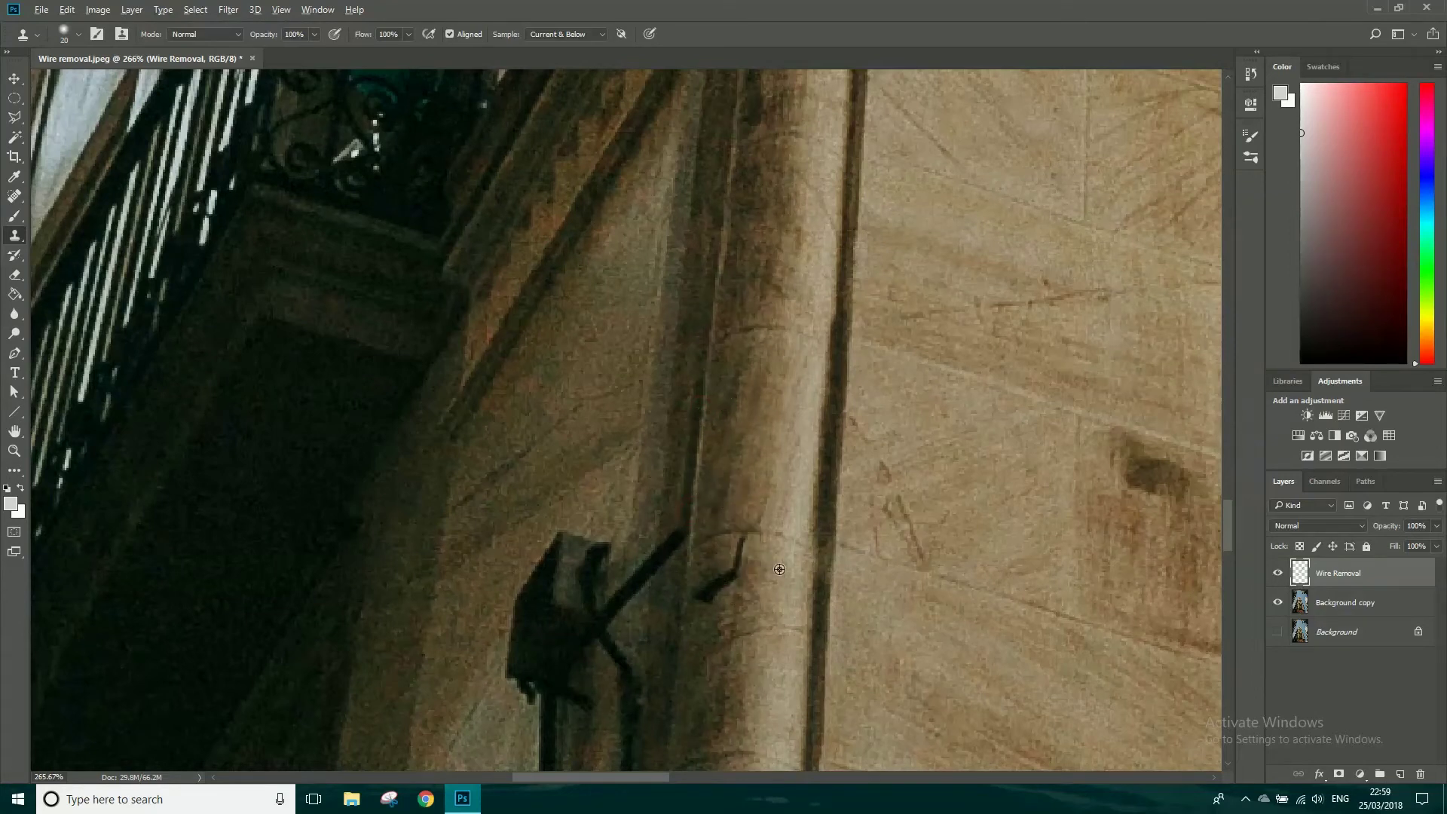
alt+click(754, 387)
mouse_move(740, 557)
mouse_down()
mouse_move(701, 593)
mouse_move(730, 586)
mouse_move(730, 543)
mouse_up()
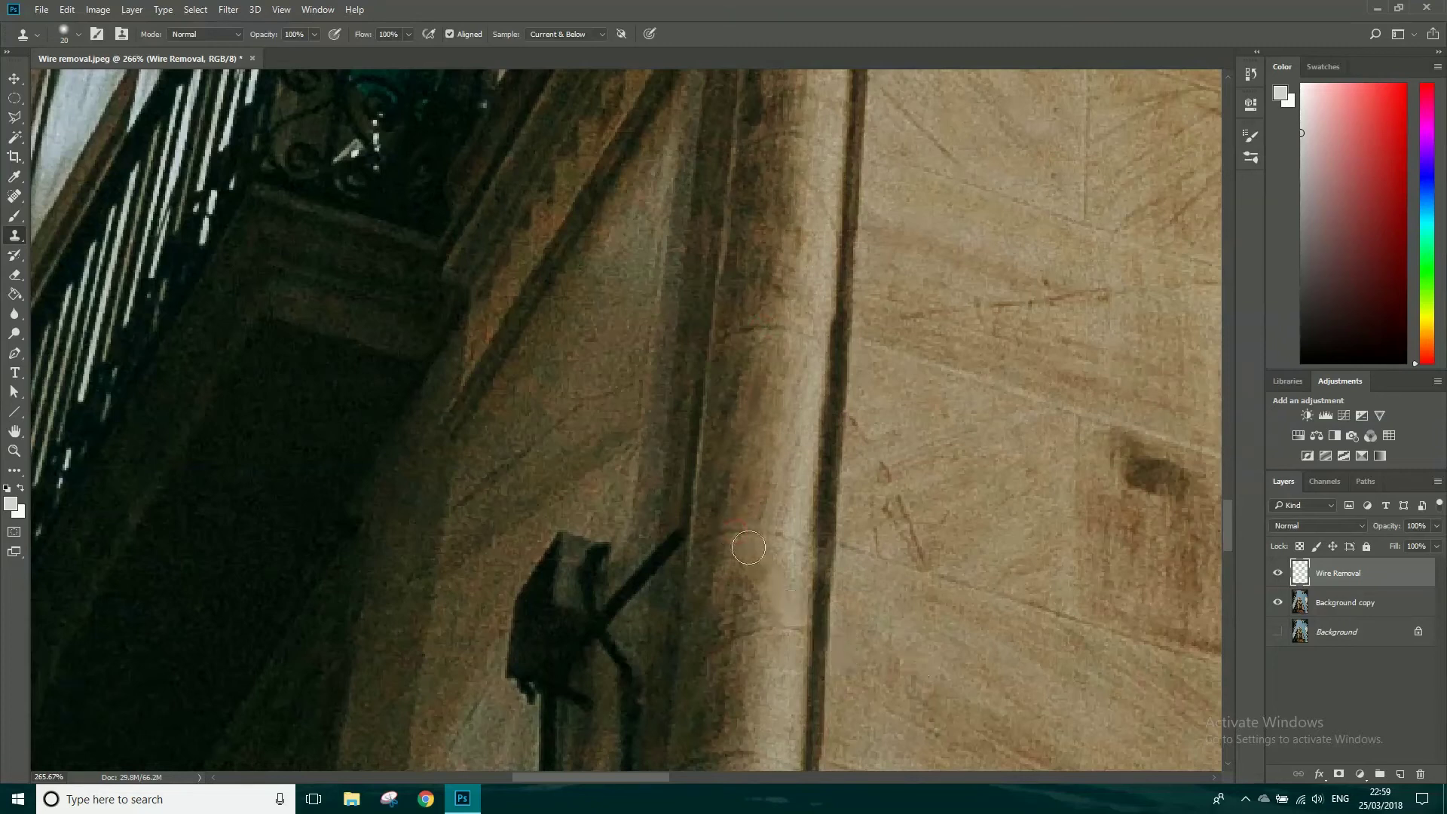
- Clone the dark groove and adjacent wall beside the column over the remaining pole down to the wall-mounted box
drag(743, 489, 915, 337)
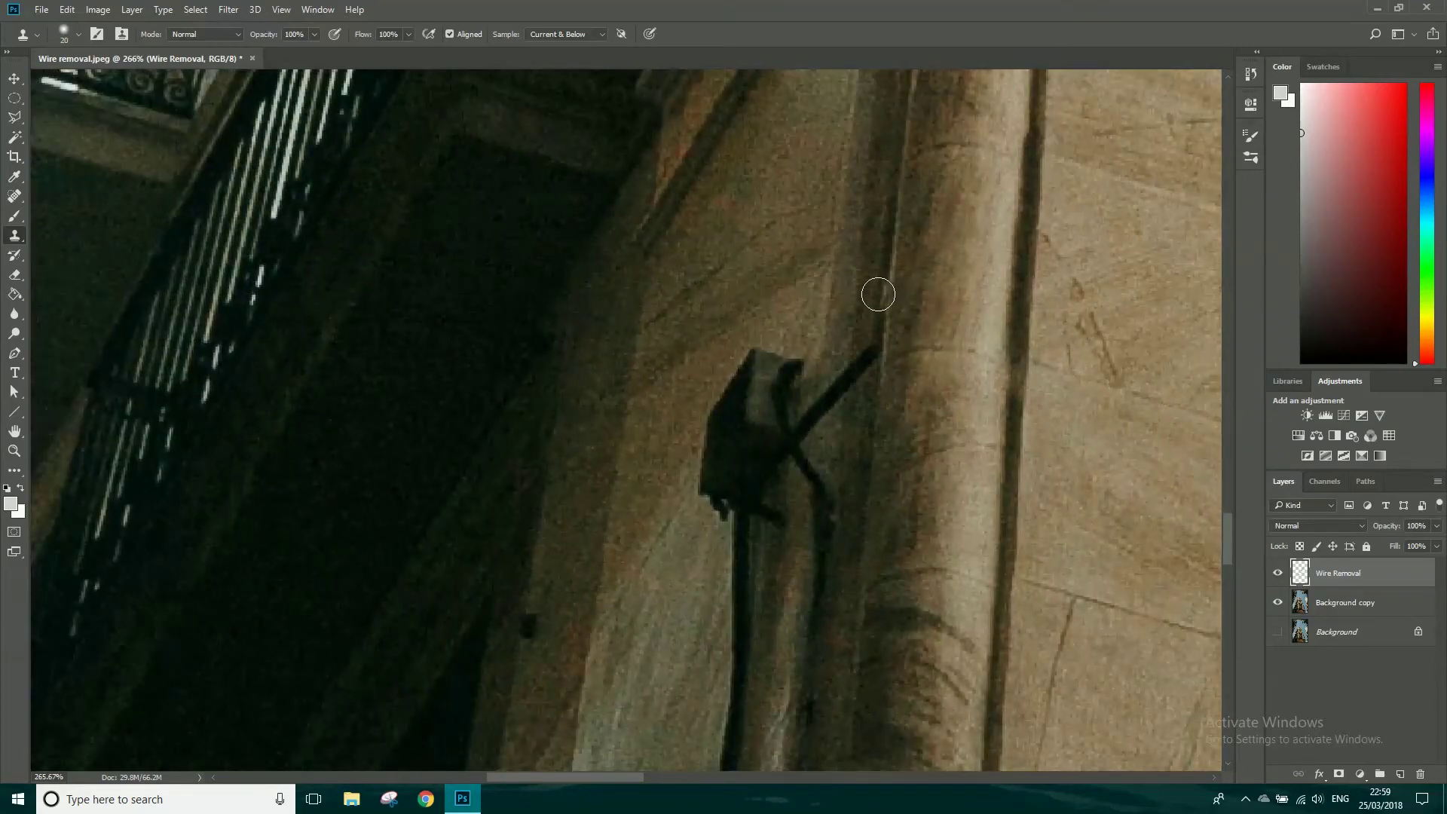
alt+click(880, 294)
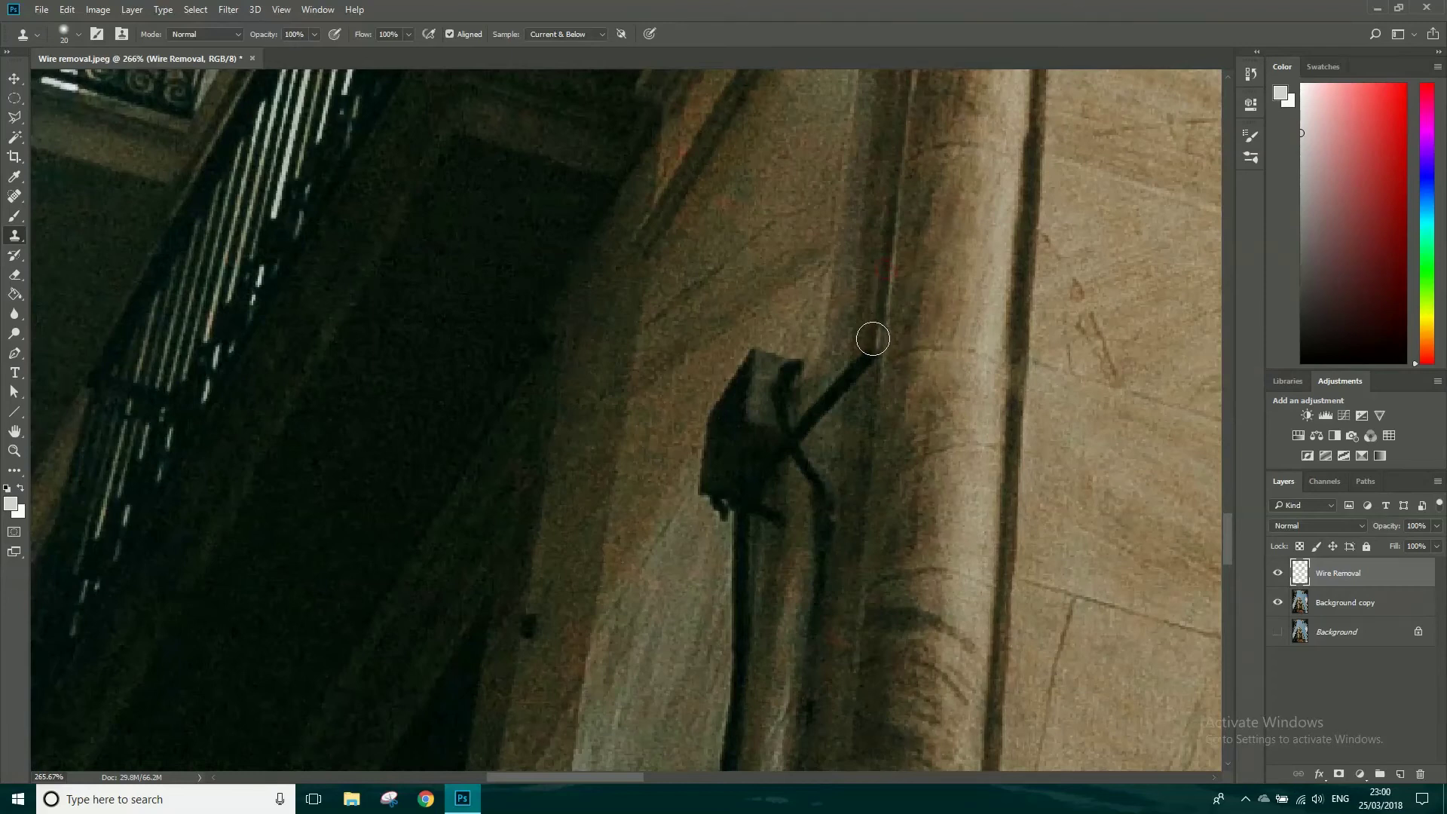
drag(881, 342, 814, 427)
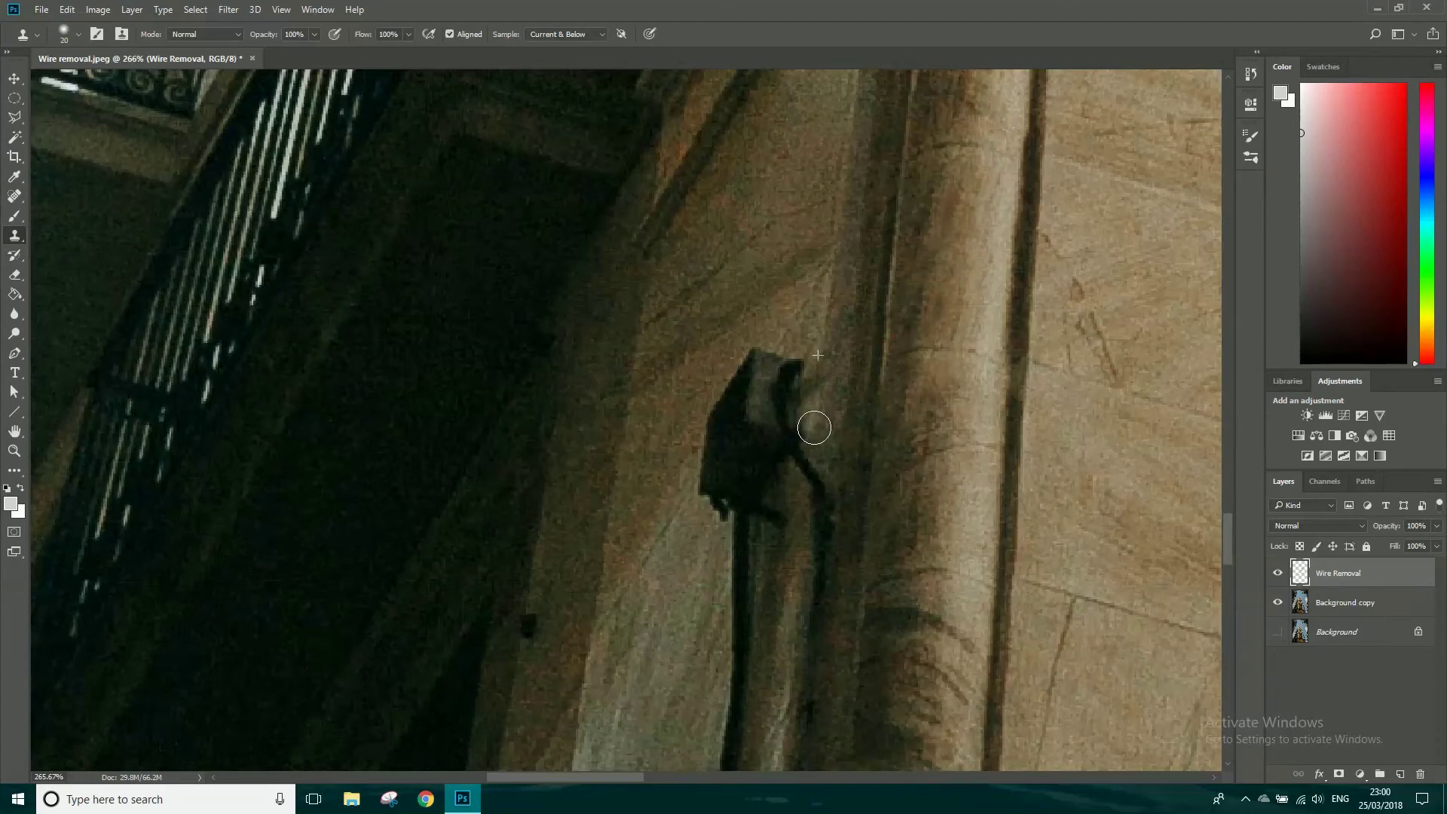
- Set the brush hardness to 86% and clean up the wall beside the mounted box by cloning nearby stone
click(78, 34)
click(78, 34)
click(79, 34)
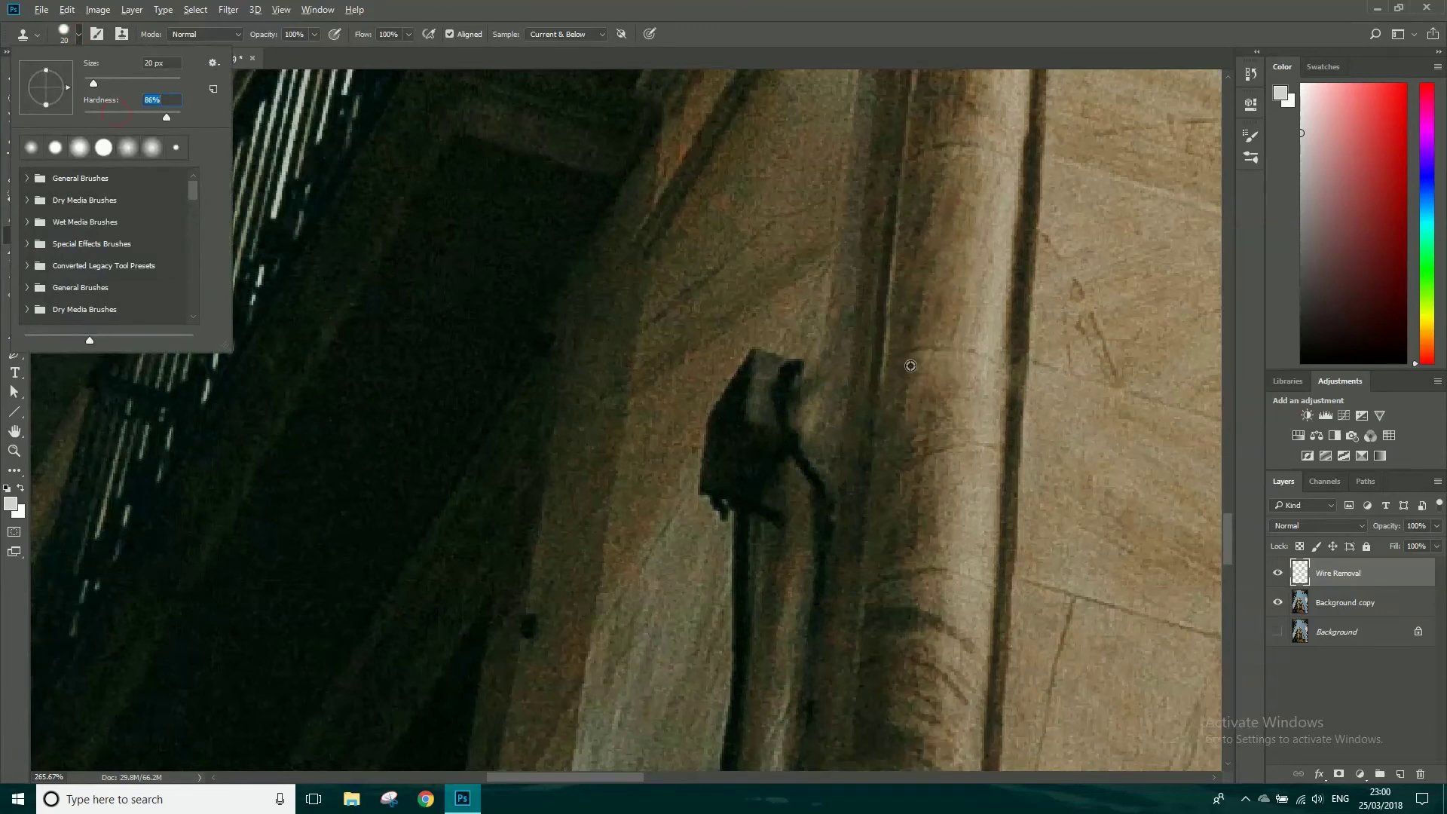
alt+click(857, 290)
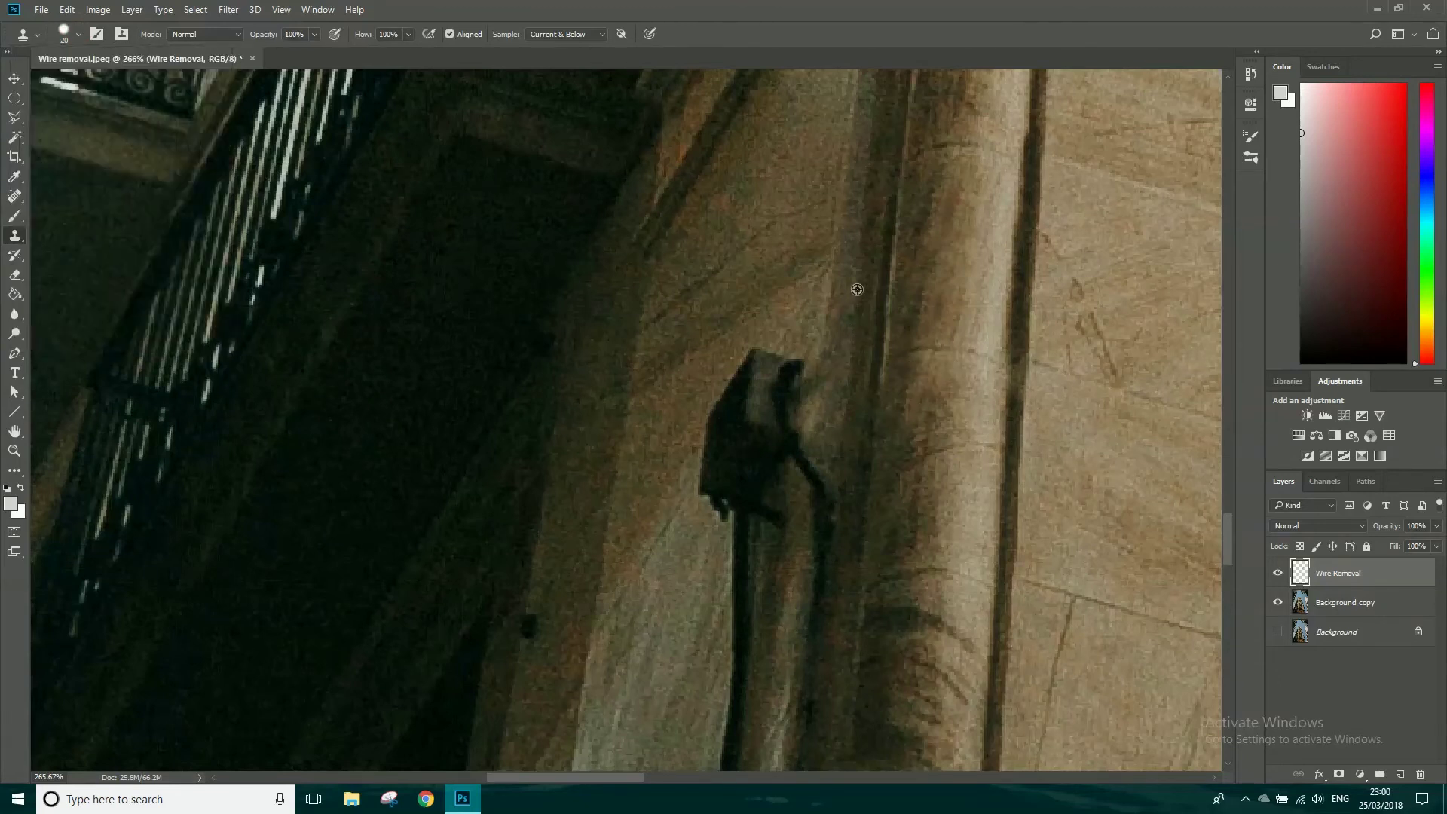
mouse_move(849, 371)
mouse_down()
mouse_move(814, 423)
mouse_move(819, 375)
mouse_up()
alt+click(818, 375)
alt+click(825, 317)
drag(811, 393, 814, 418)
key(bracketleft)
- Examine the whole building facade for wires and poles that still need removing
drag(869, 608, 928, 448)
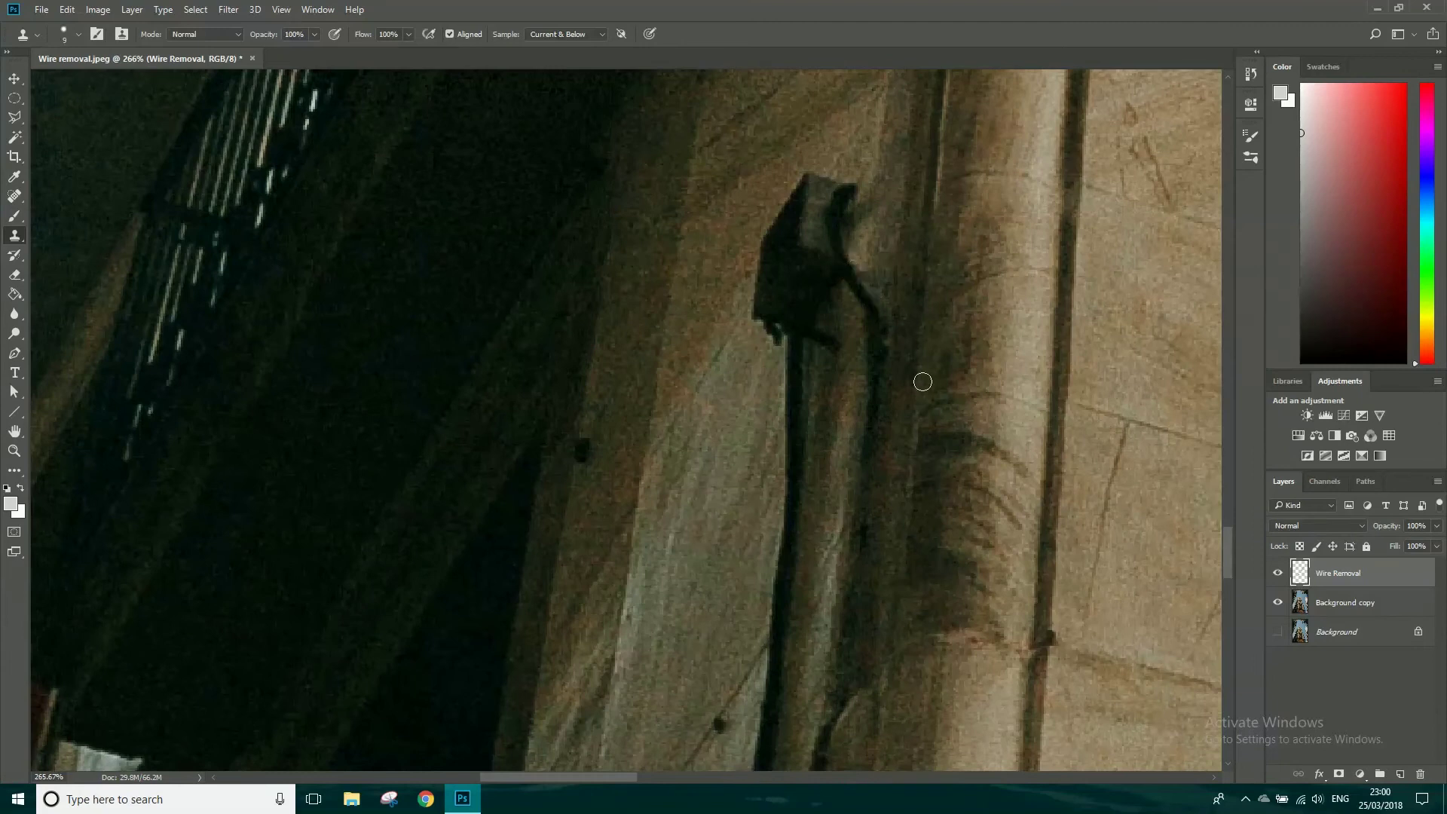
scroll(947, 423, down, 5)
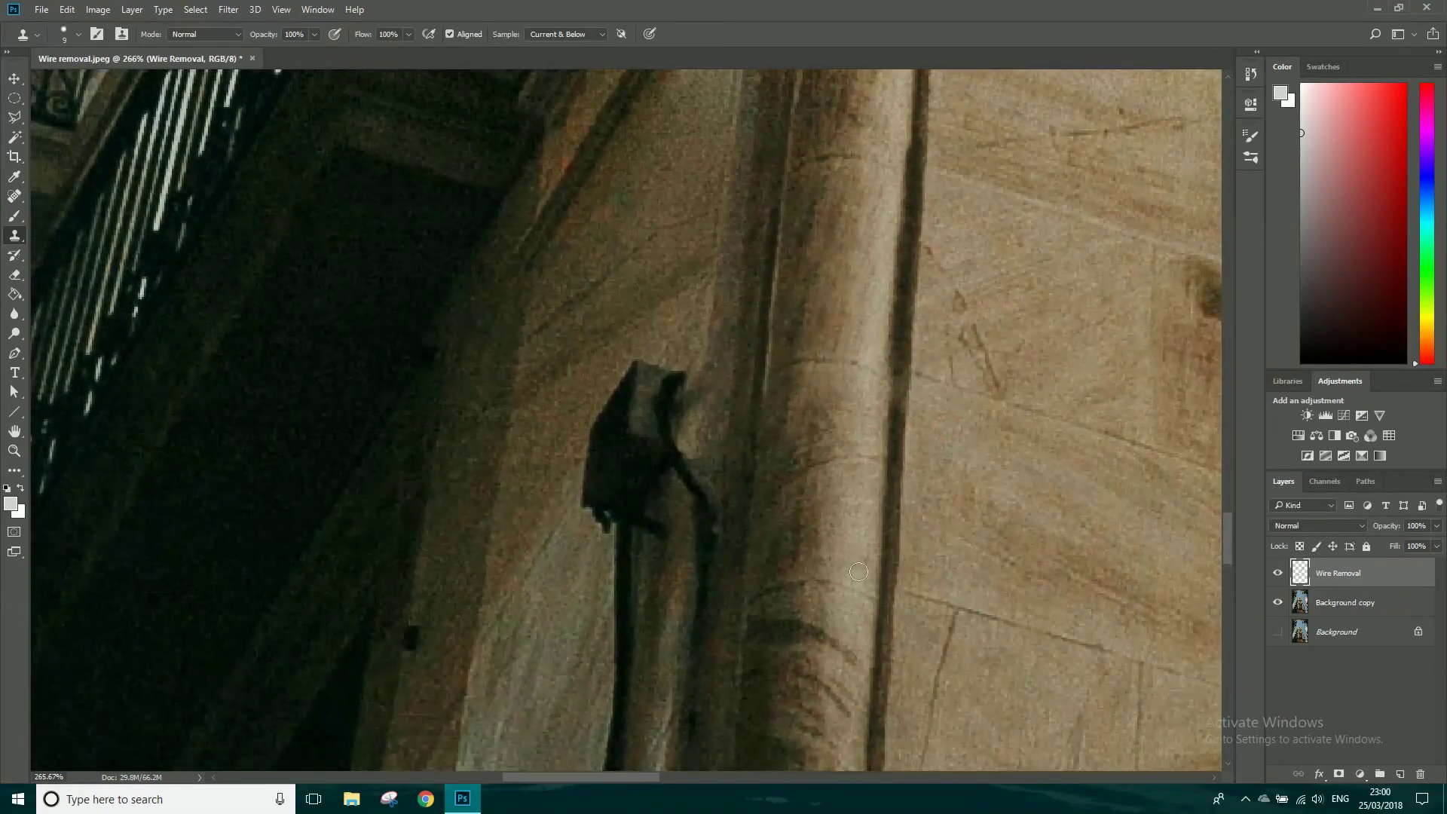
scroll(974, 493, down, 5)
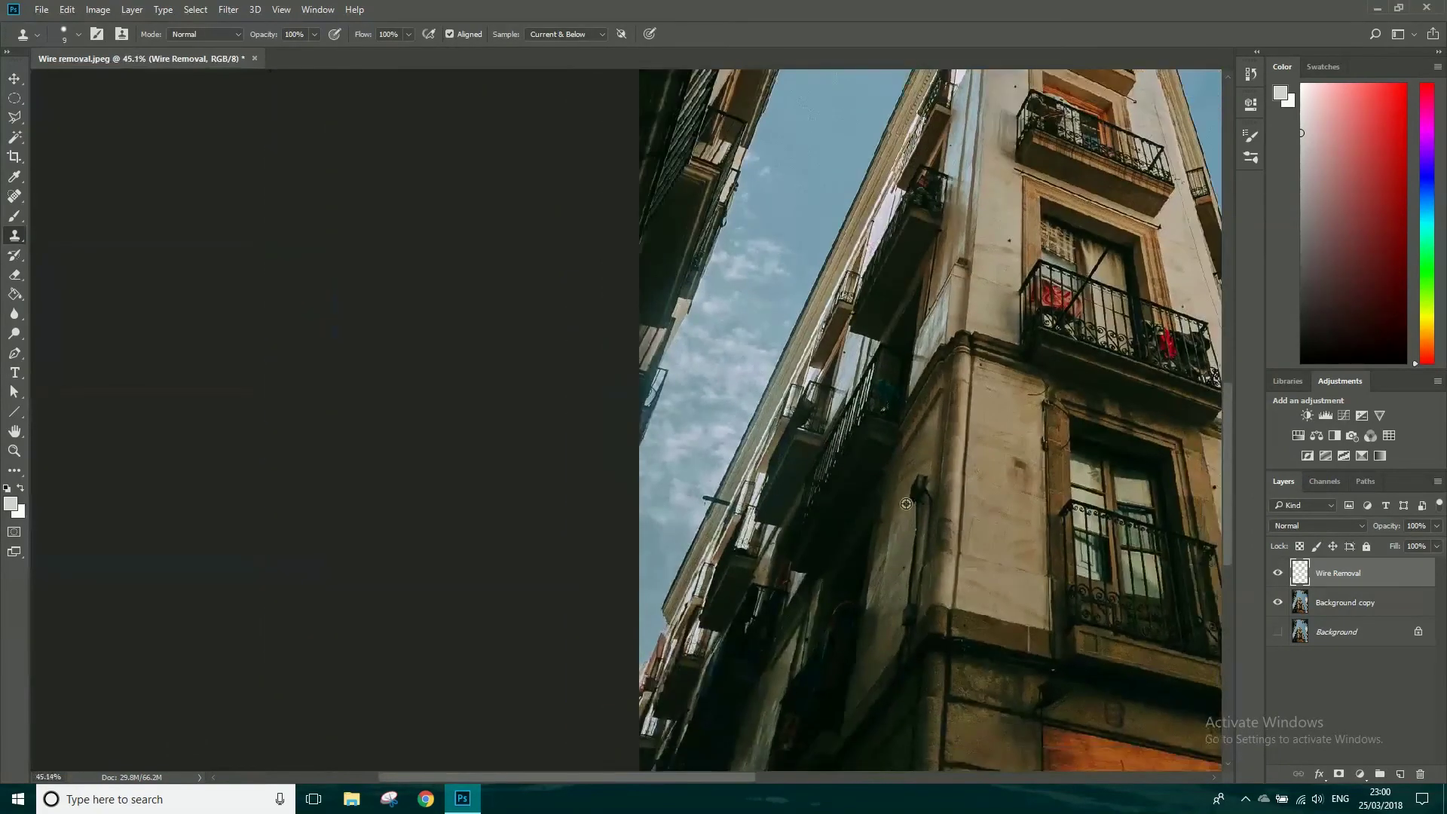
drag(947, 523, 675, 647)
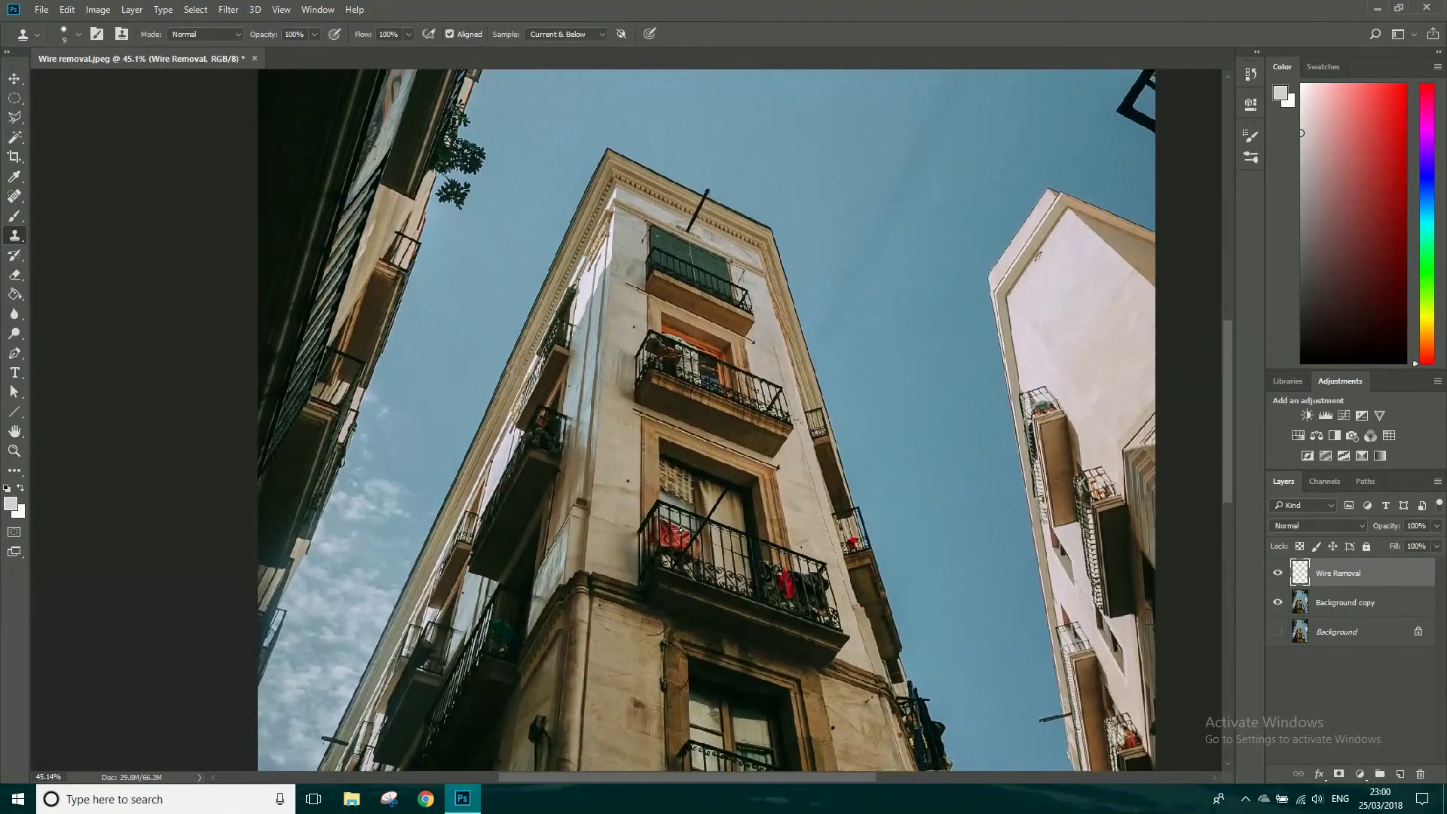
scroll(680, 530, down, 2)
key(super)
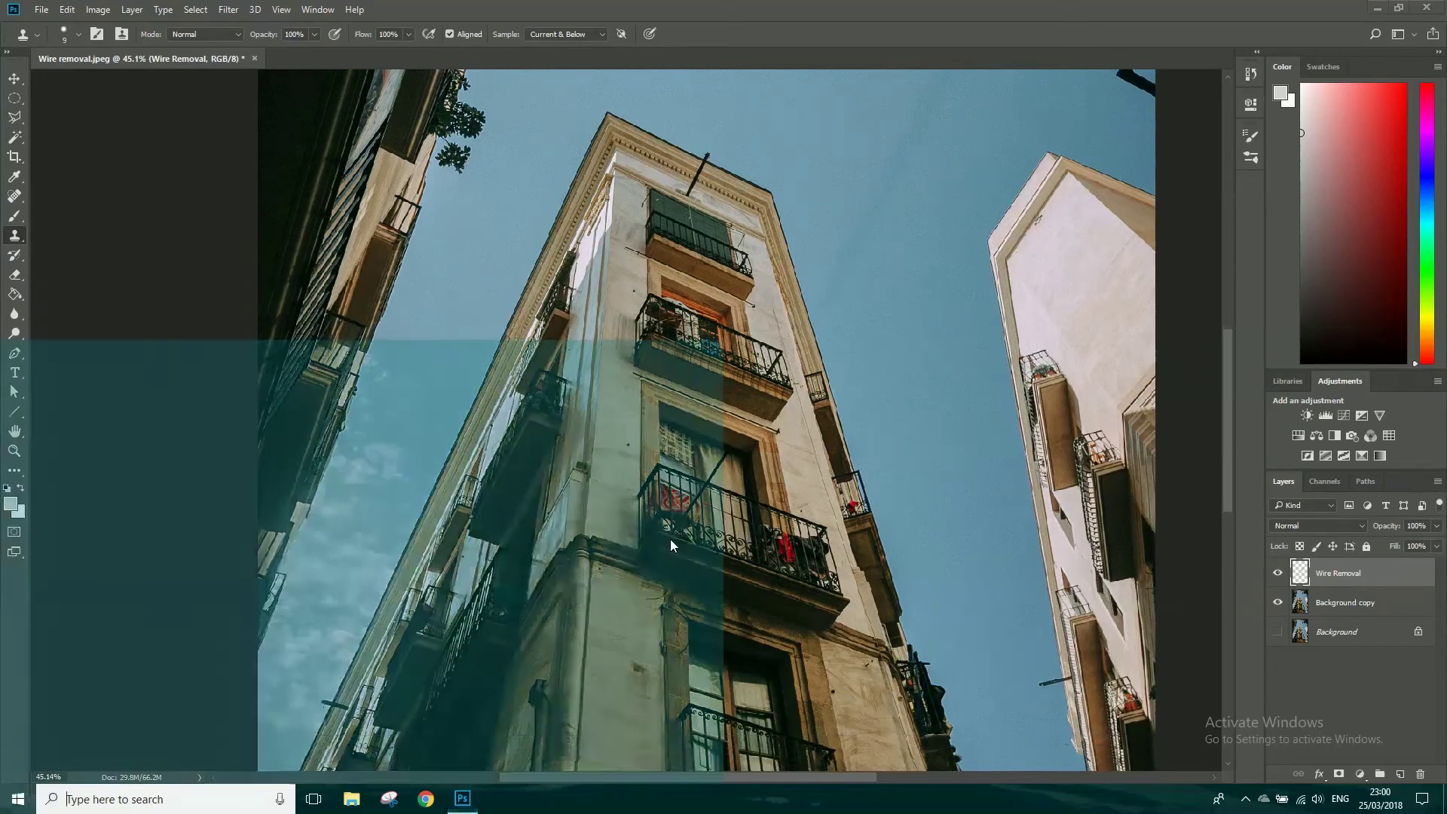
key(super)
scroll(702, 507, up, 3)
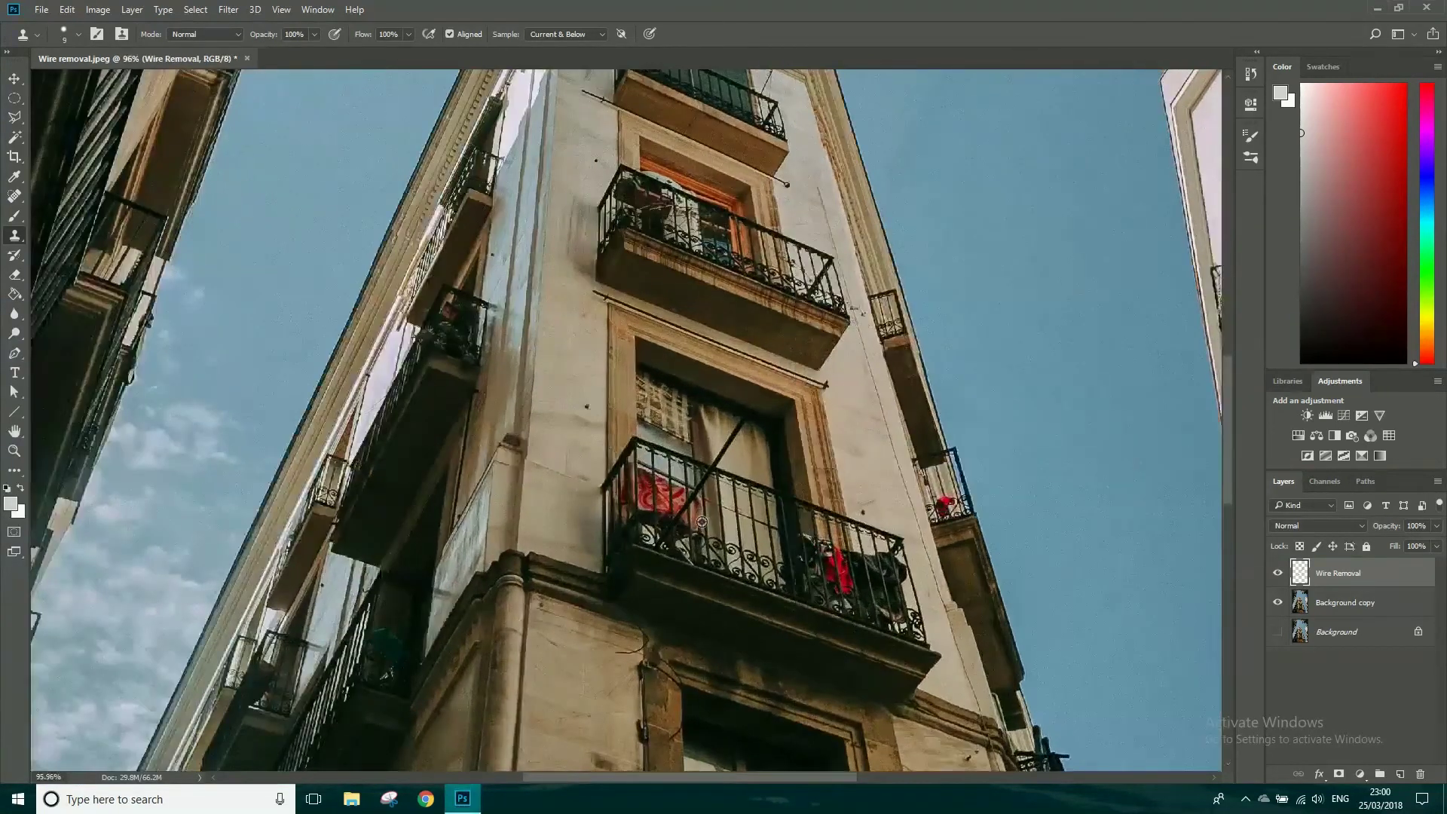
scroll(706, 521, down, 5)
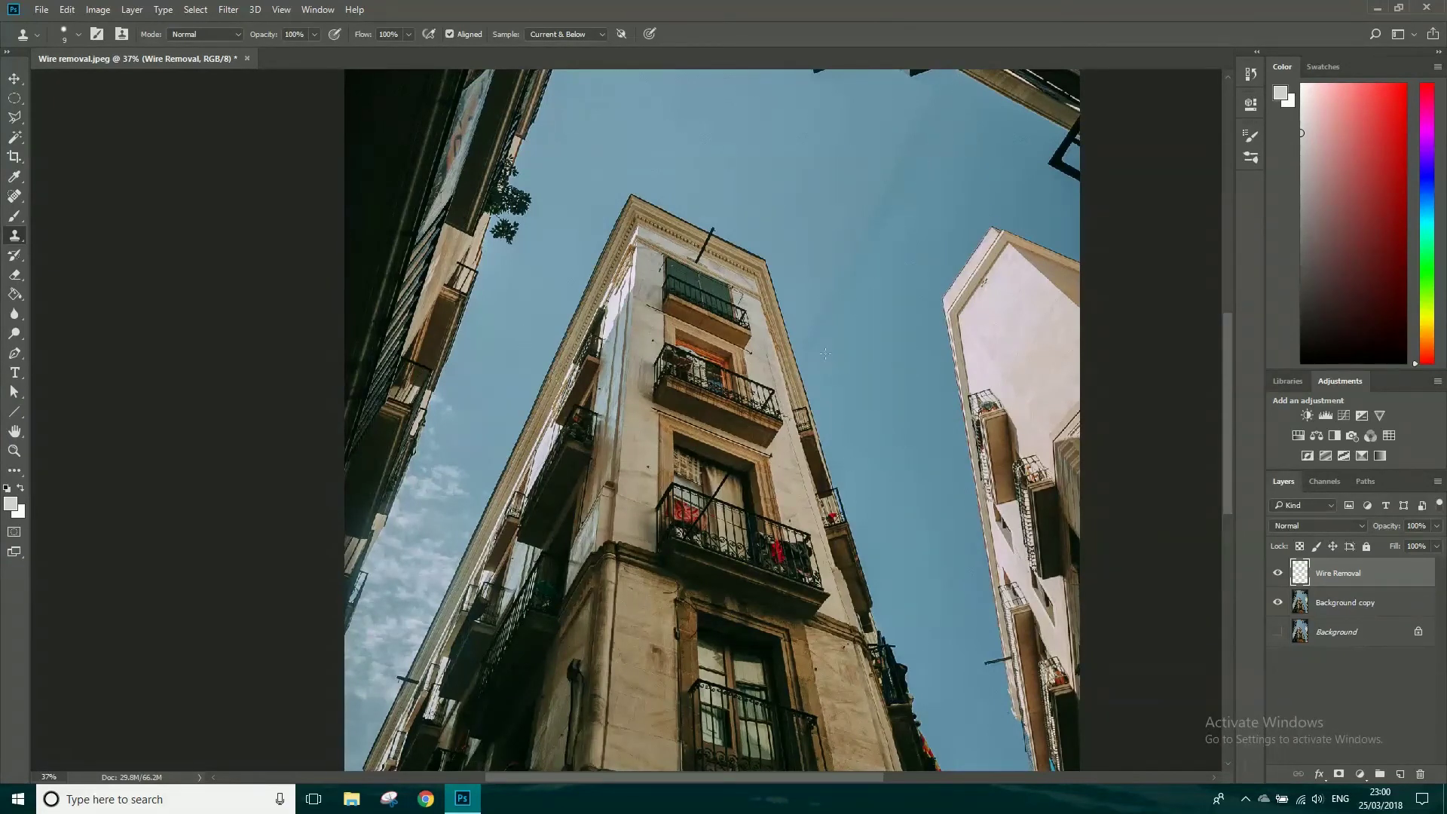
- Clone the dark window recess and curtain over the diagonal pole above the large balcony's railing, using a 15 px brush
scroll(698, 510, up, 5)
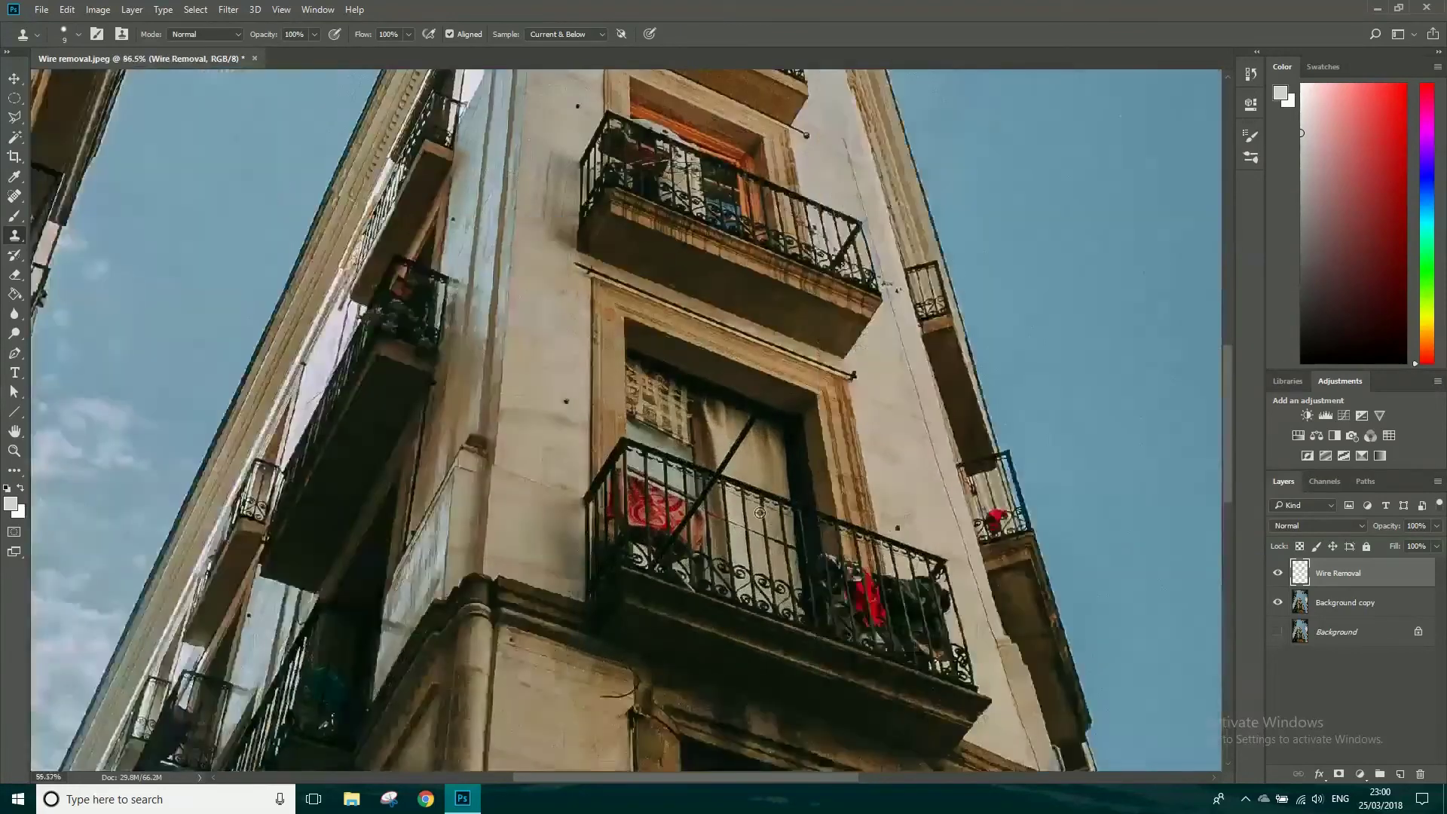
scroll(788, 397, up, 2)
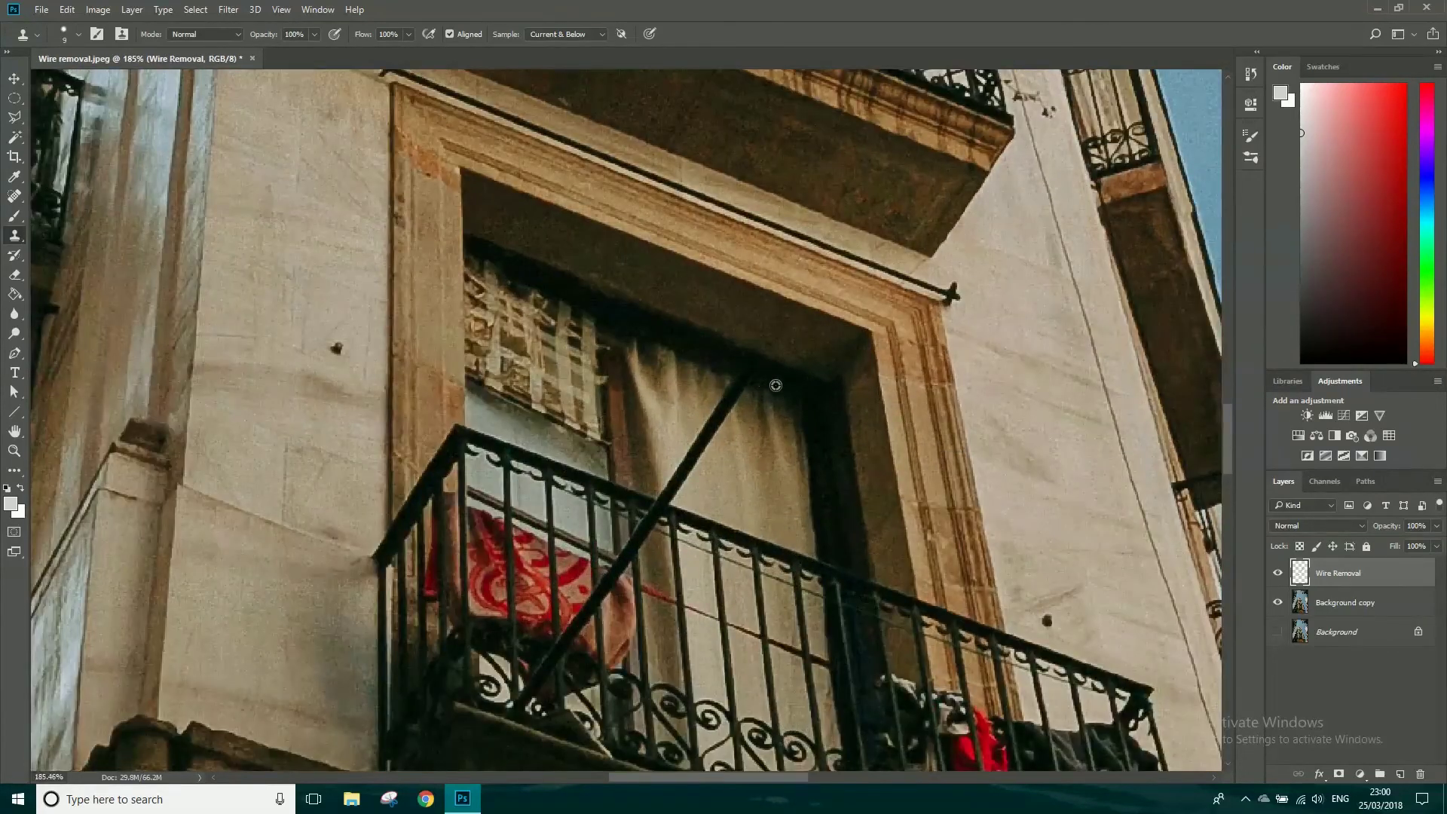
alt+click(778, 385)
key(bracketright)
key(bracketright)
drag(755, 368, 673, 487)
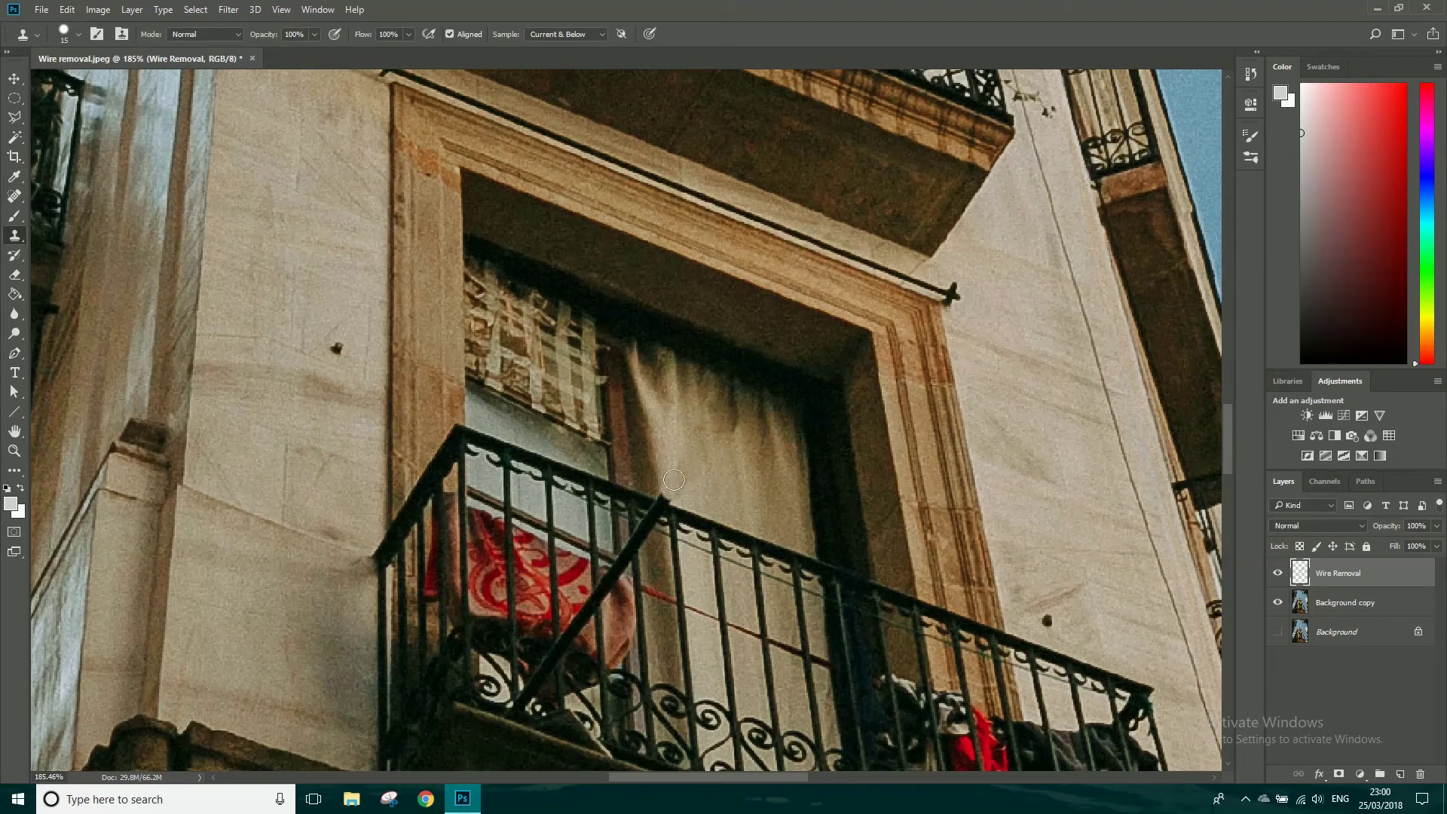
- Soften the clone brush, enlarge it to 25 px and blend the cloned curtain just above the railing
click(80, 34)
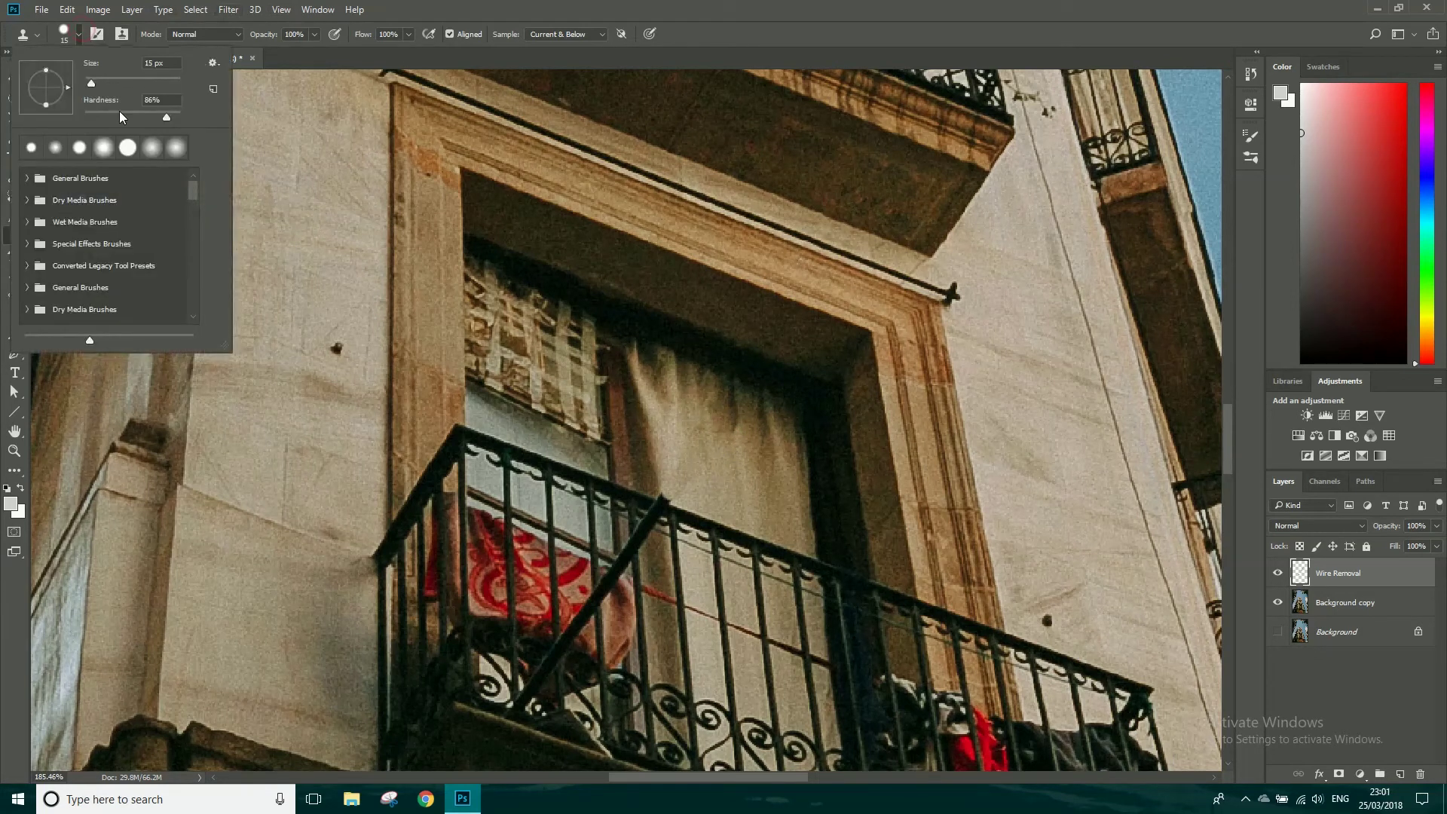
click(754, 447)
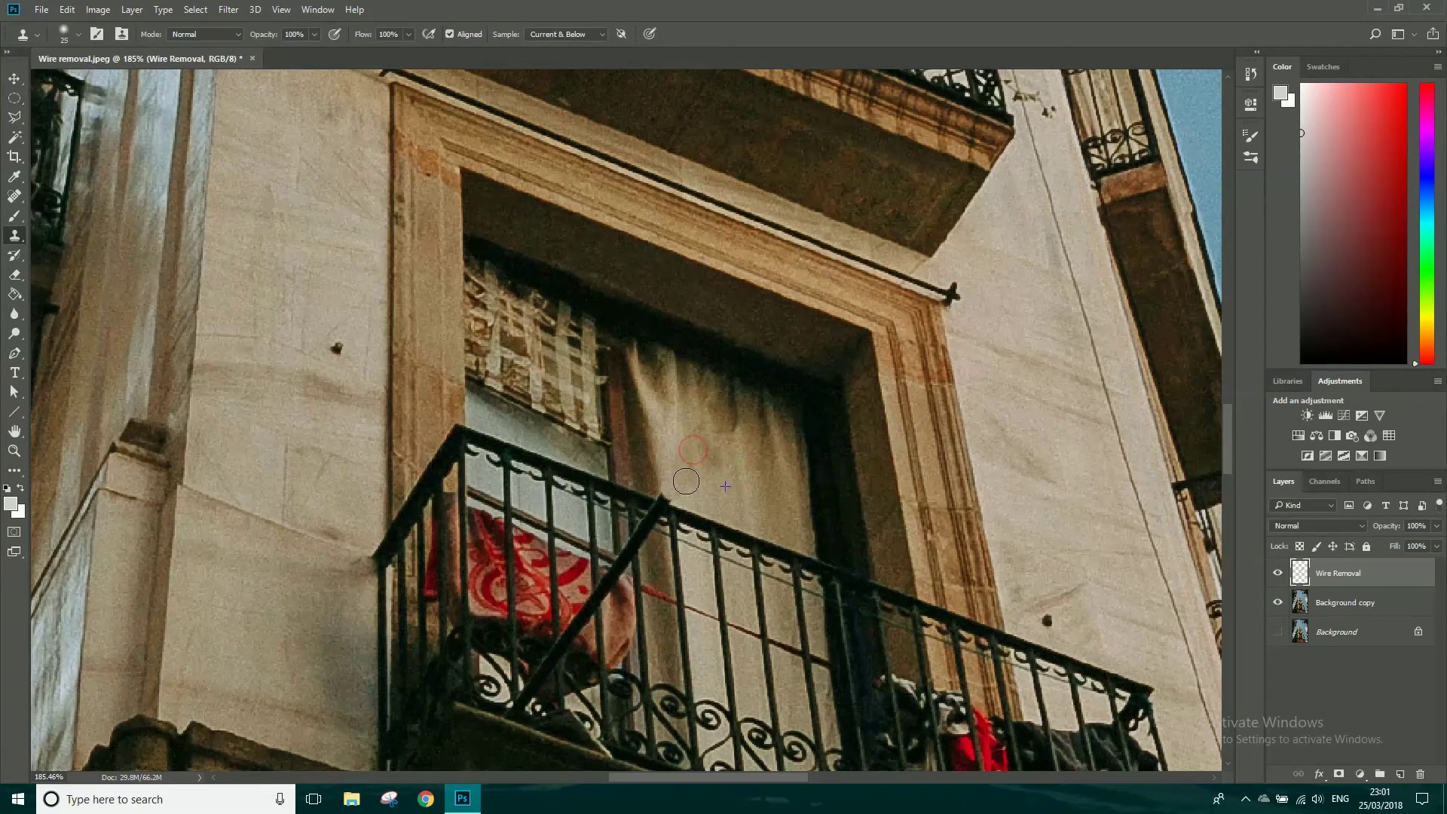
click(720, 493)
- Clone the handrail and curtain over the pole's tip protruding above the railing, reducing the brush to 20 px
scroll(699, 585, up, 4)
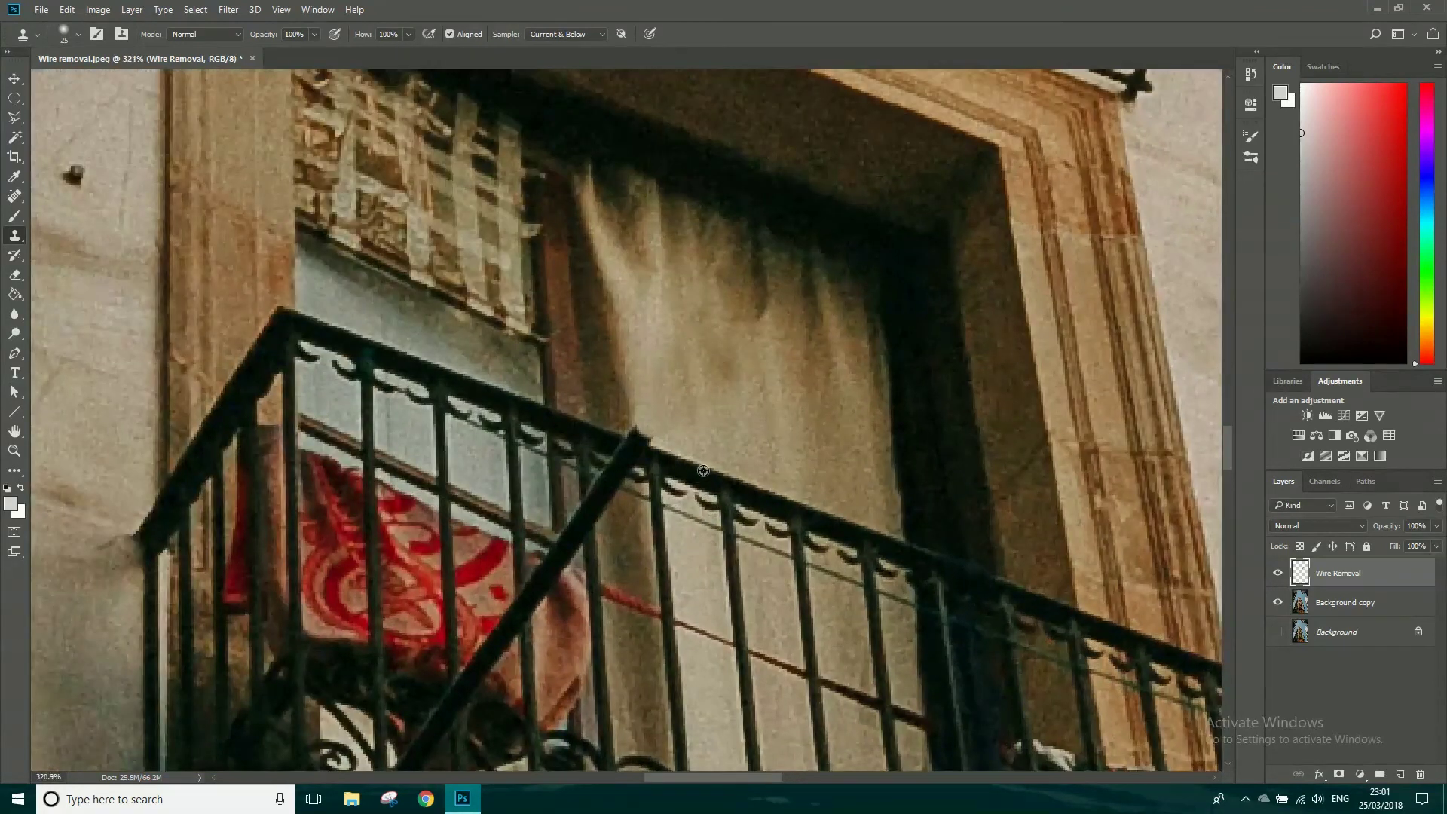
alt+click(693, 464)
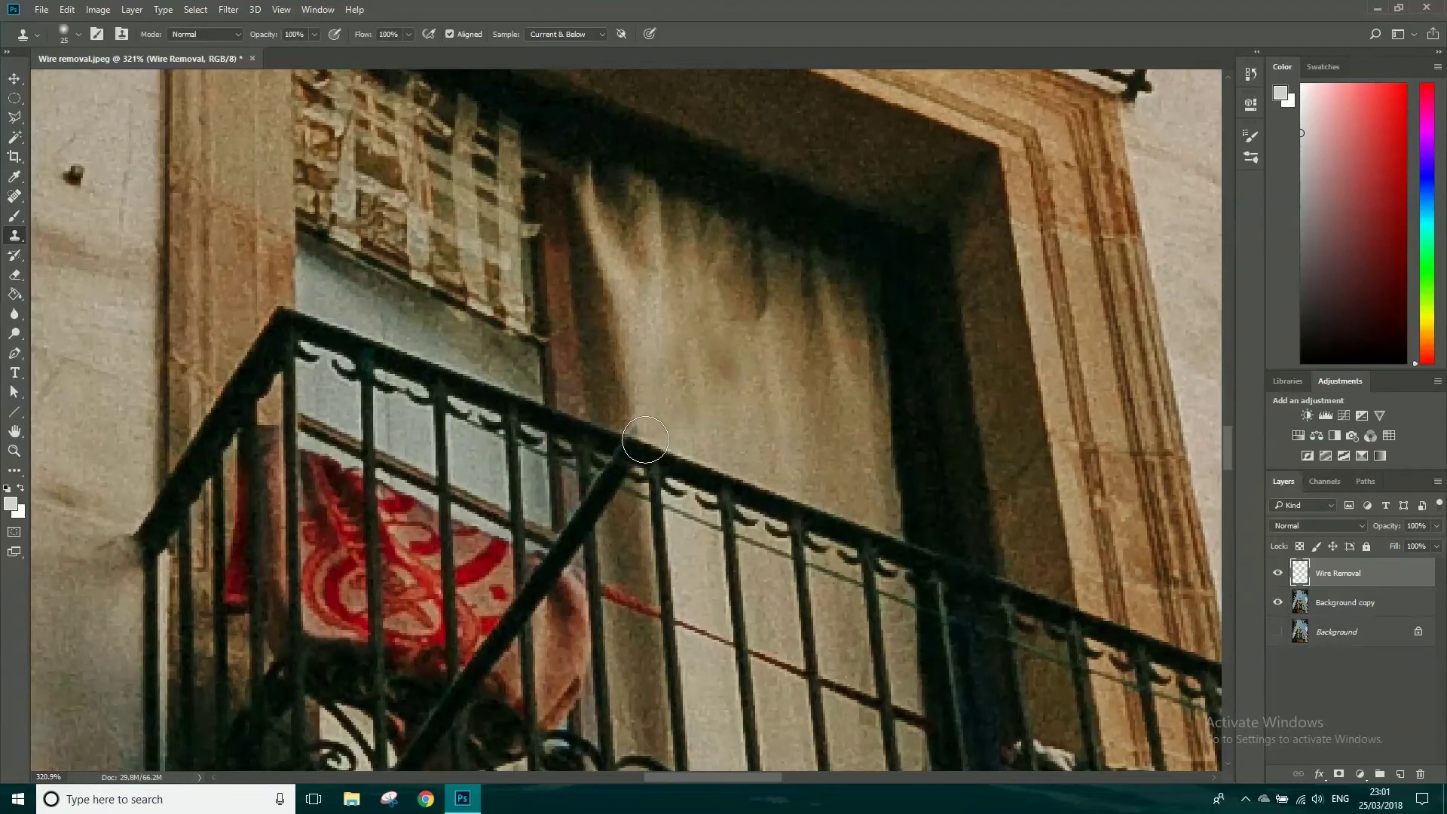
key(bracketleft)
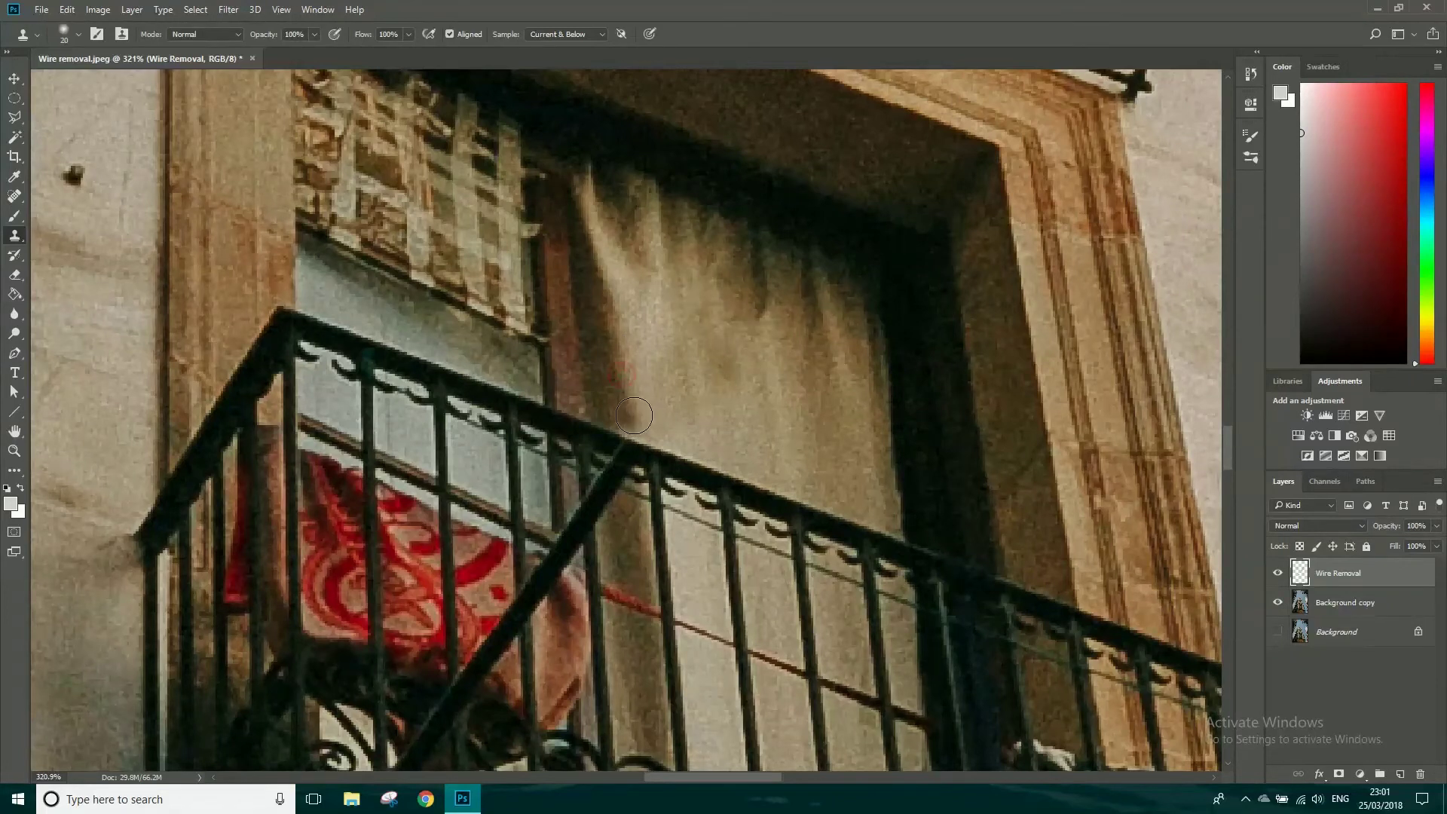
- Blend the cloned curtain edge just above the large balcony's handrail with a smaller clone brush
key(bracketleft)
key(bracketleft)
click(629, 415)
drag(629, 415, 631, 433)
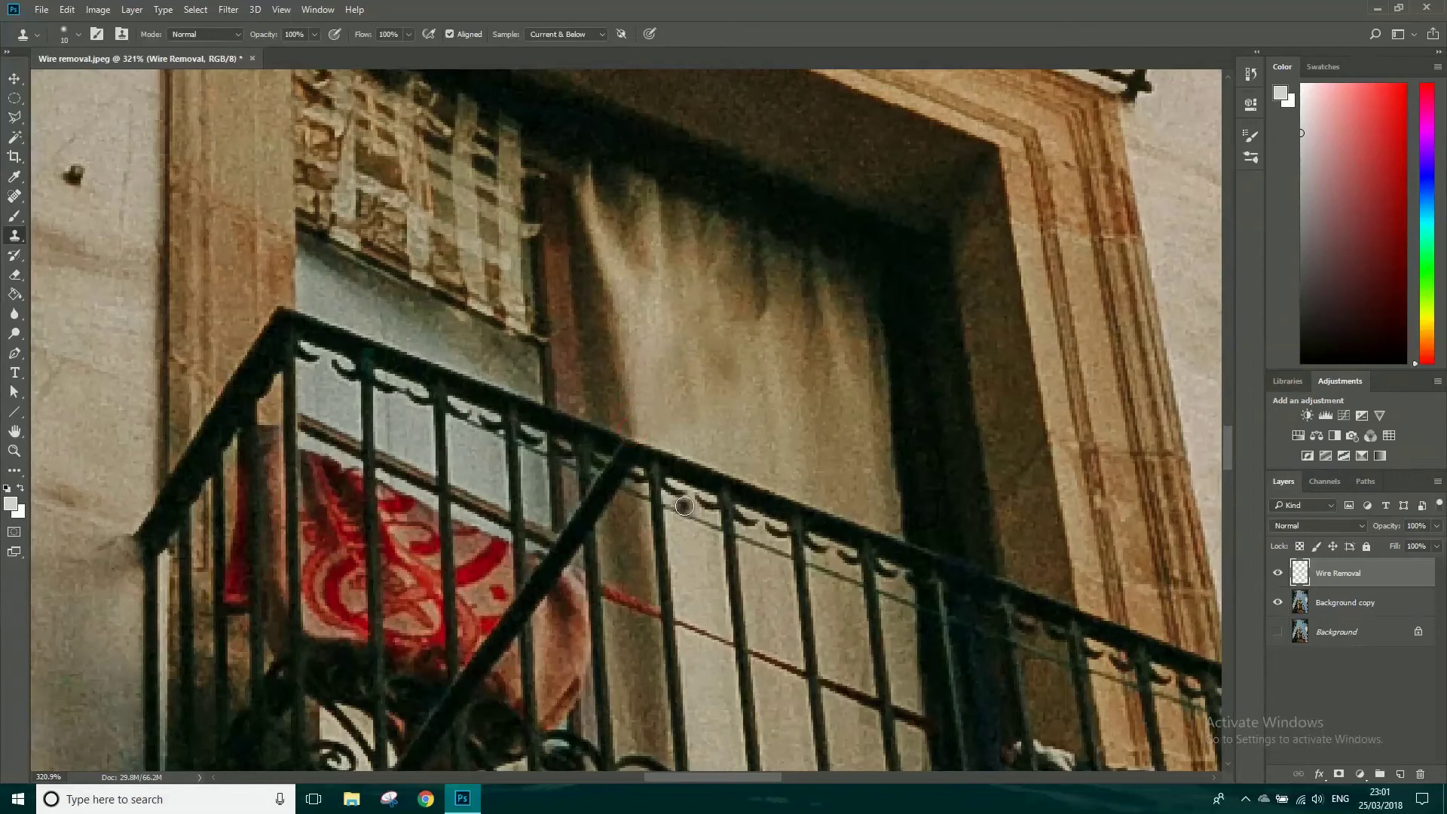
- Clone the shaded curtain over the diagonal pole's upper end between the balusters, just below the handrail
scroll(621, 597, up, 4)
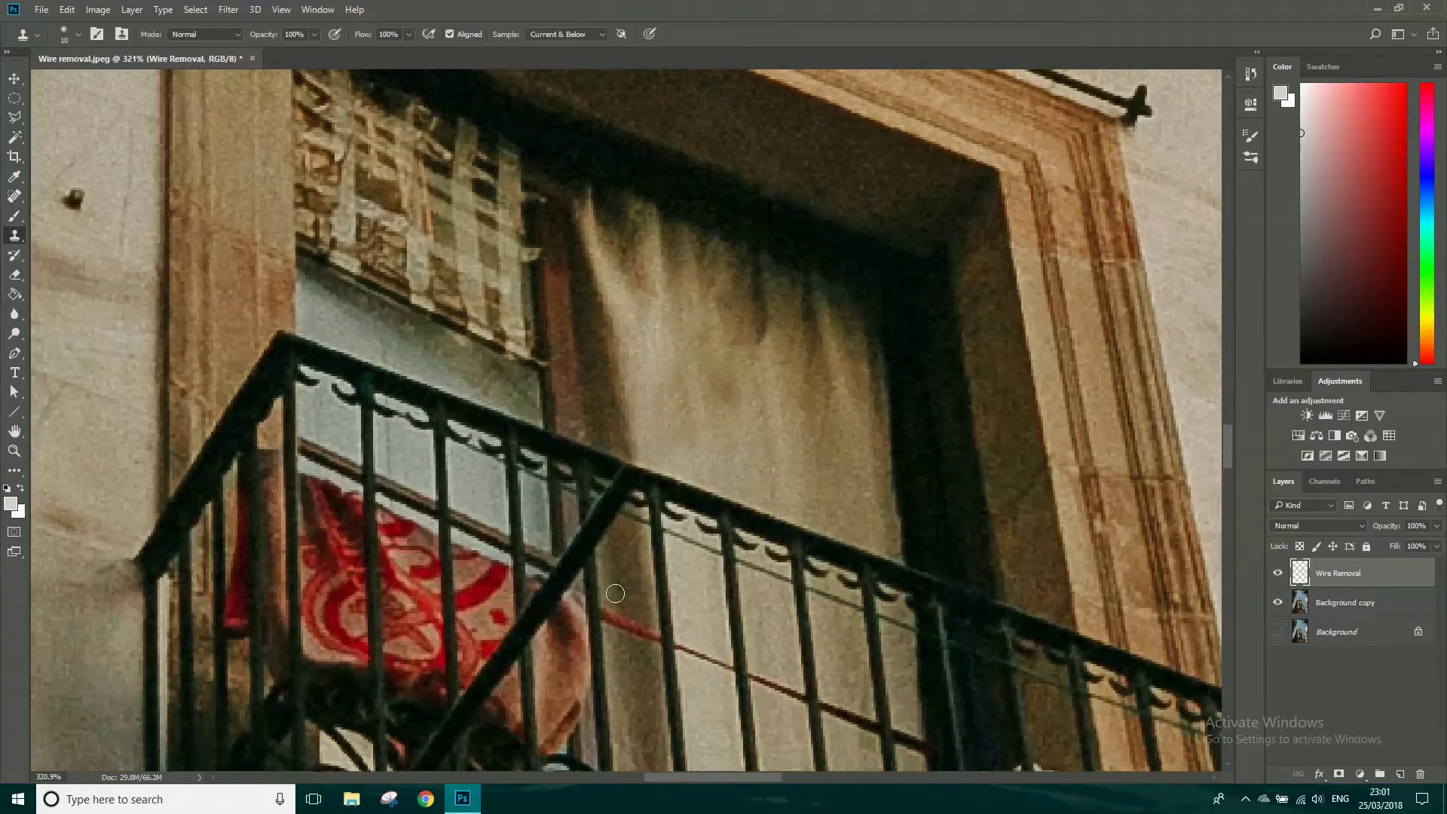
scroll(602, 563, up, 2)
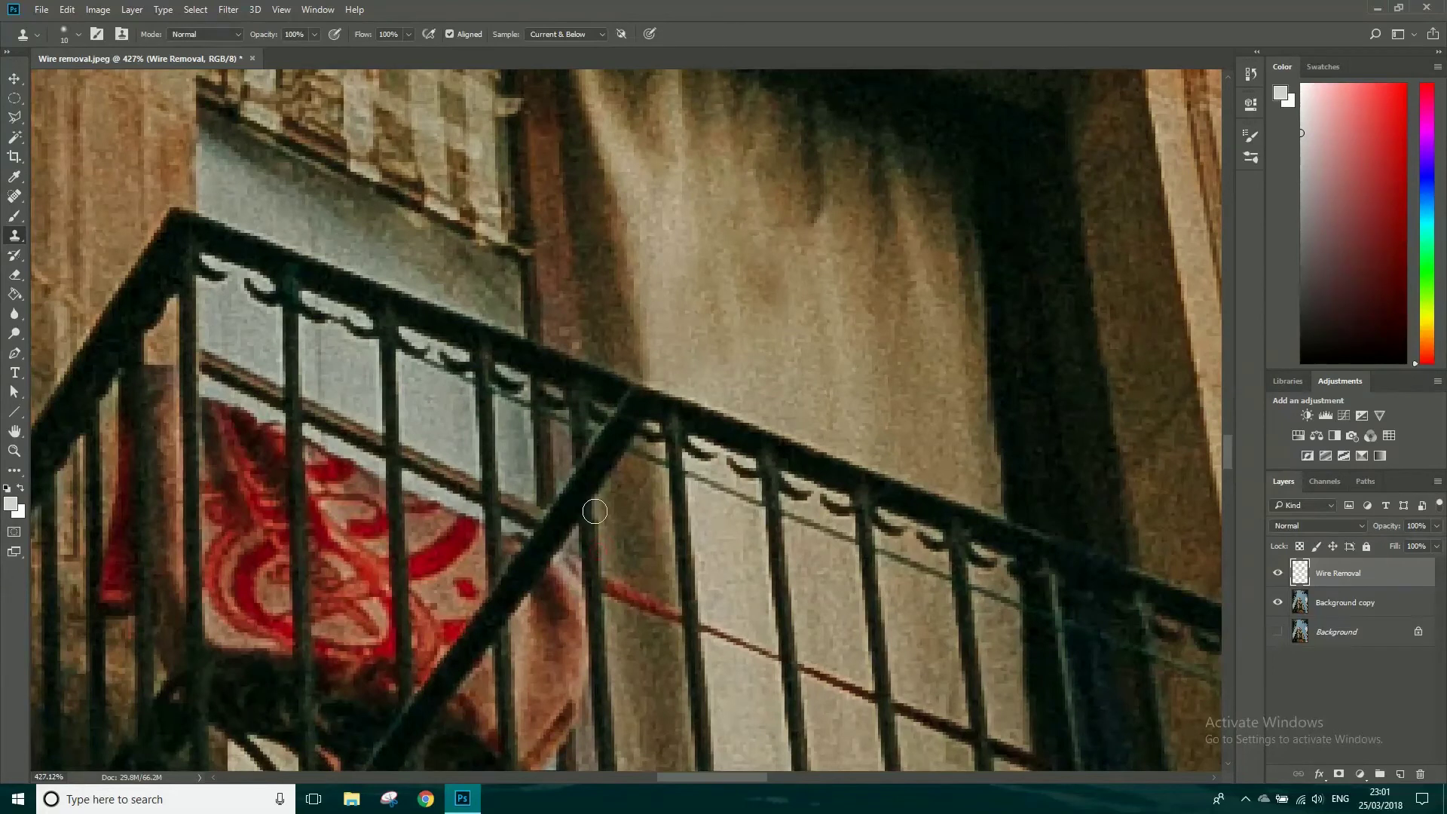
mouse_move(597, 505)
mouse_down()
mouse_move(592, 458)
mouse_move(612, 459)
mouse_move(599, 448)
mouse_up()
alt+click(649, 455)
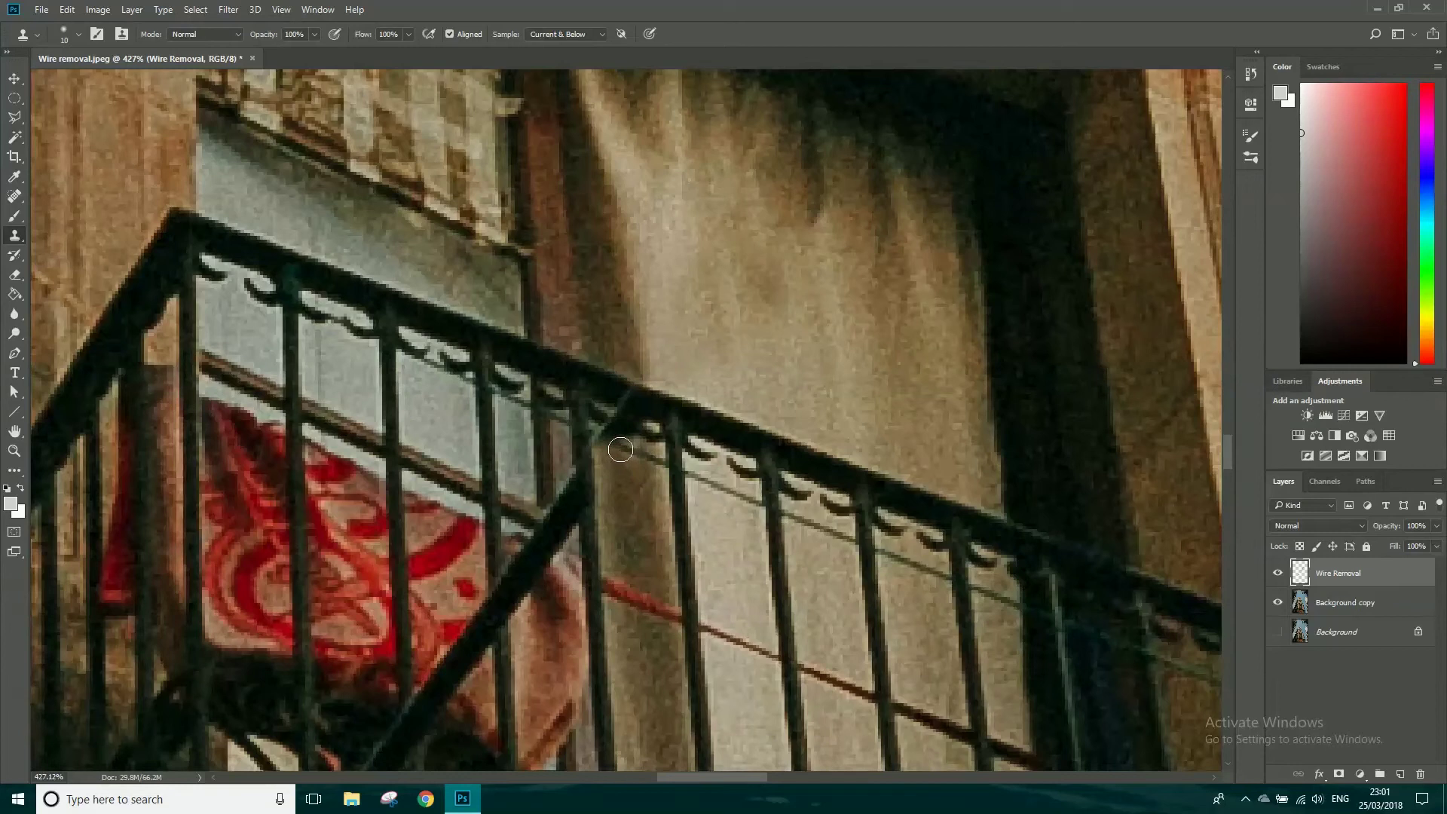
mouse_move(613, 445)
mouse_down()
mouse_move(599, 437)
mouse_move(694, 490)
mouse_move(713, 482)
mouse_up()
- Clone the railing's scalloped trim across the spot where the pole met the underside of the handrail
scroll(645, 434, up, 2)
alt+click(758, 441)
alt+click(662, 434)
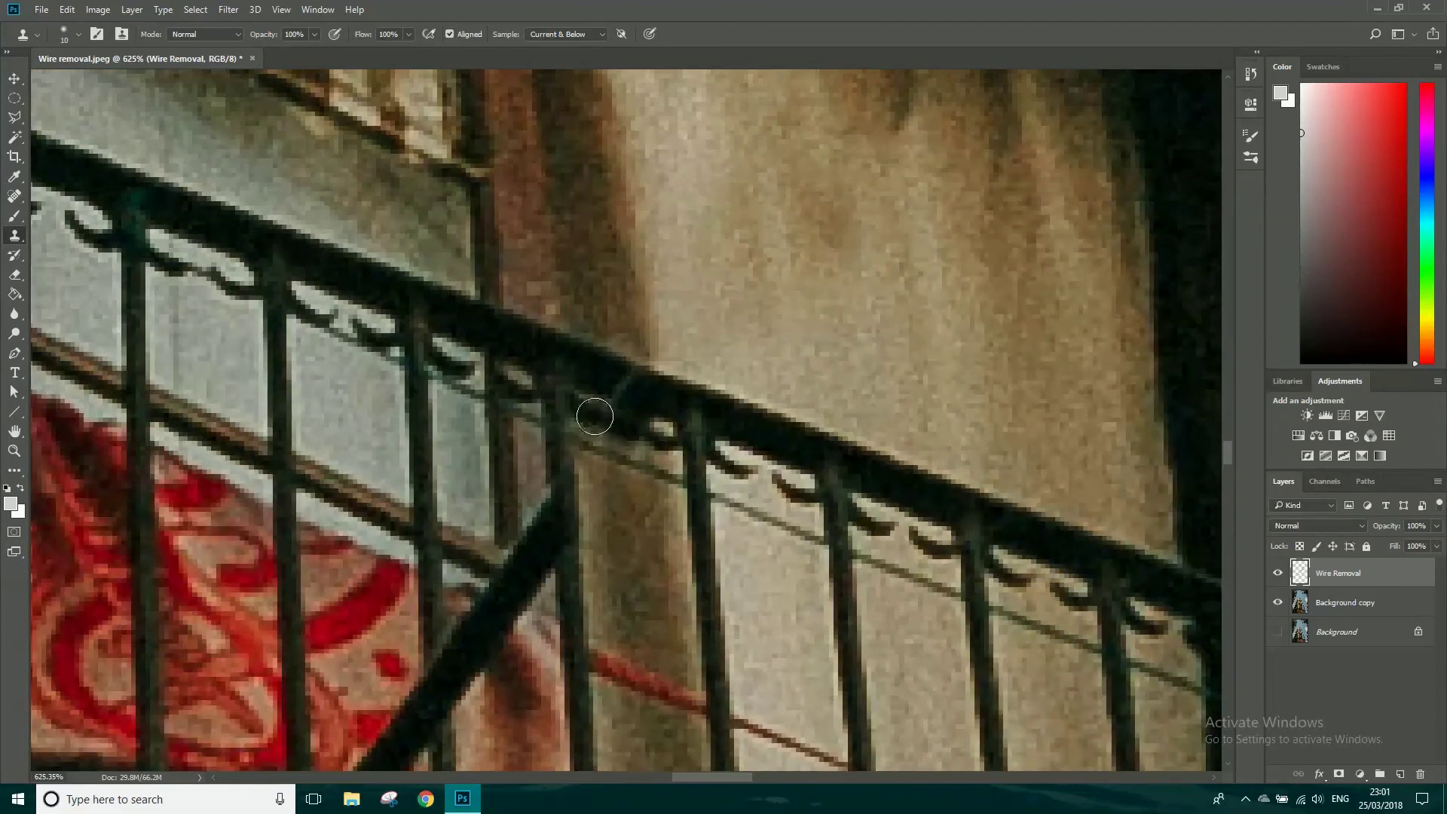
drag(670, 464, 635, 451)
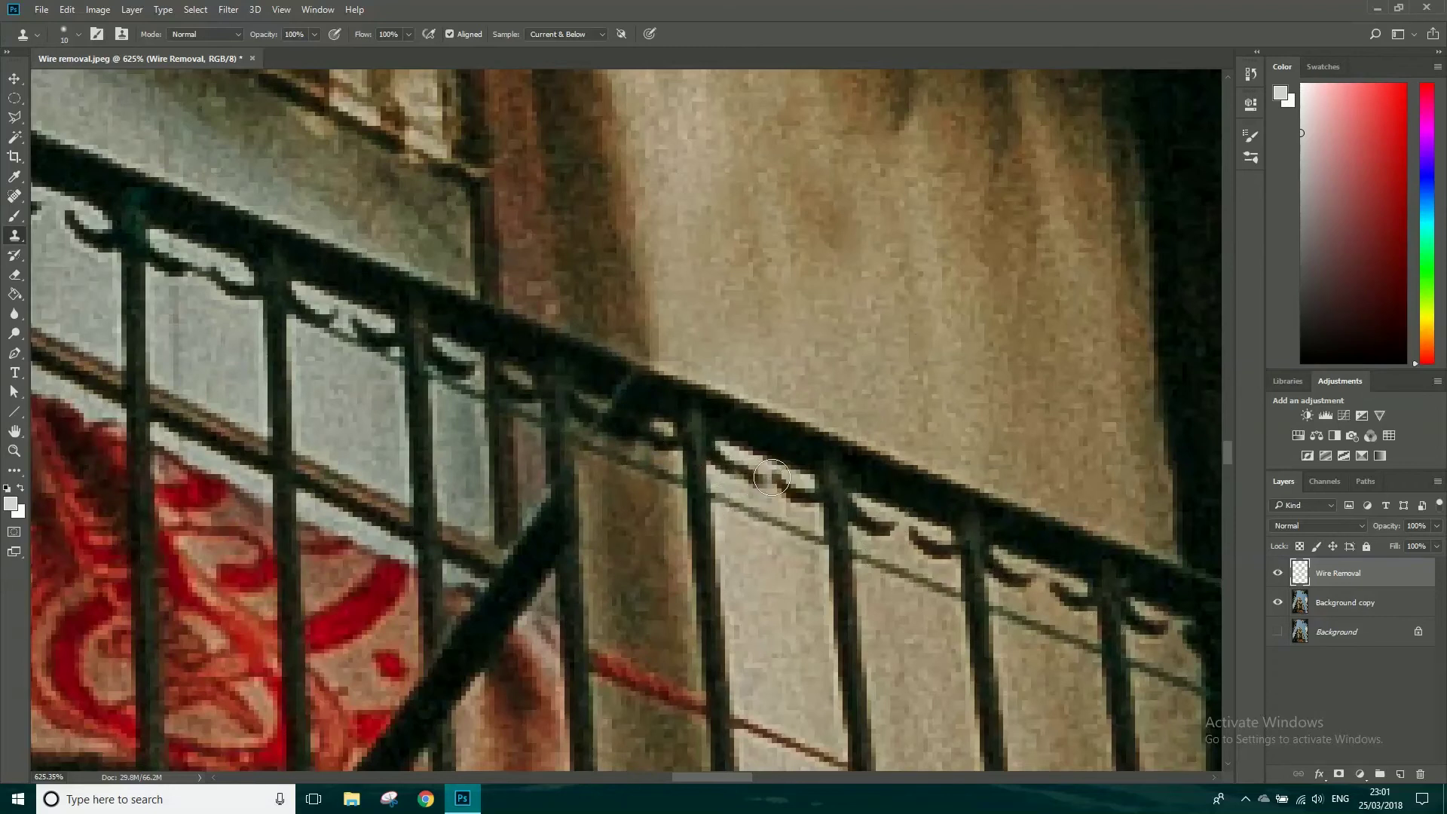
- Sample the shaded curtain and paint over the dark pole remnant beneath the handrail using a much smaller clone brush
alt+click(617, 526)
key([)
key([)
key([)
key([)
key([)
key([)
key([)
drag(614, 408, 648, 419)
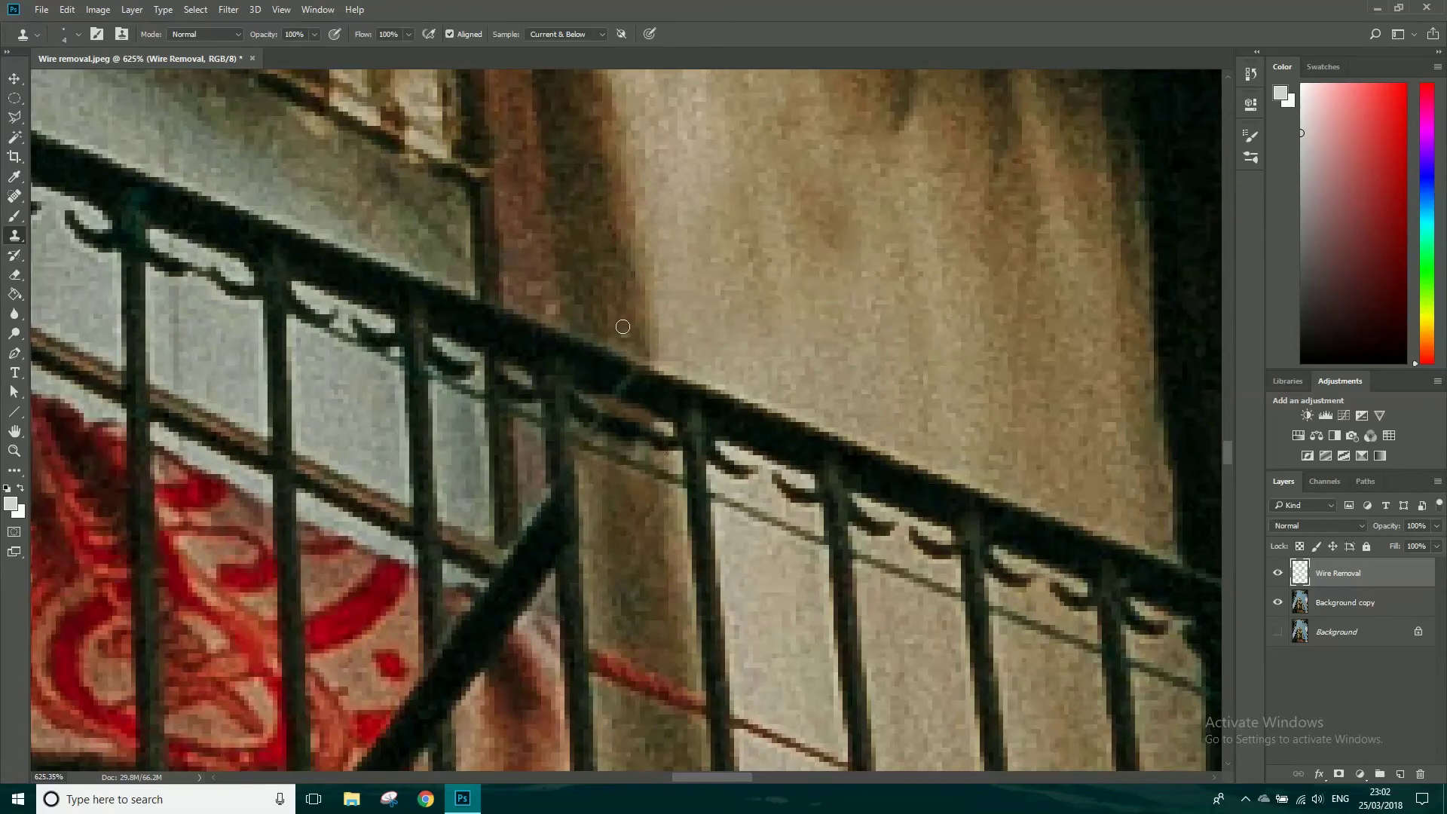
- Resample the curtain above the handrail and clean up the trim and the handrail's lower edge at the former pole joint
alt+click(615, 317)
drag(603, 402, 653, 422)
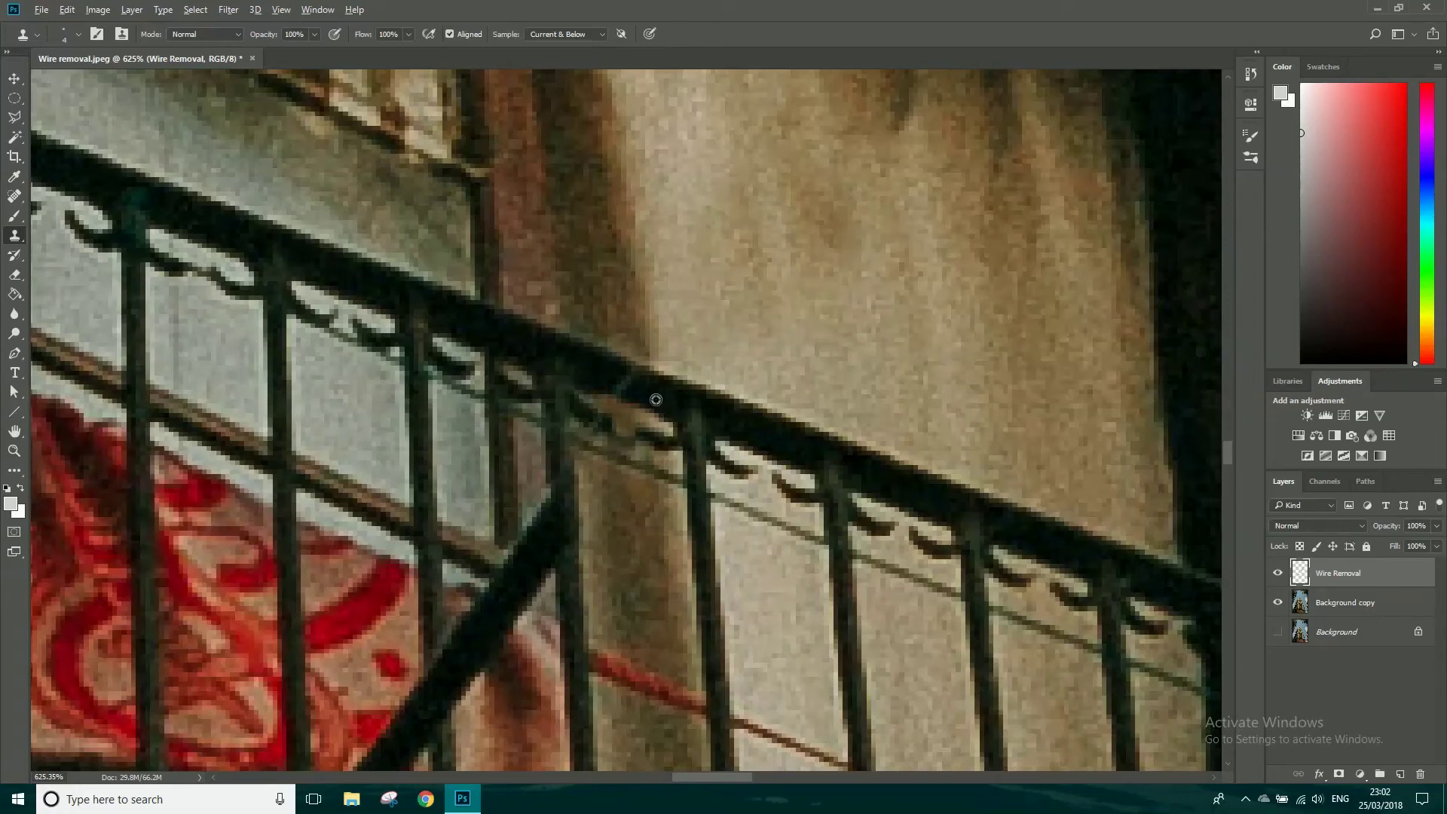
drag(616, 386, 630, 380)
- Clone the window's vertical frame over the pole beside the baluster, using a slightly larger brush
drag(598, 552, 777, 435)
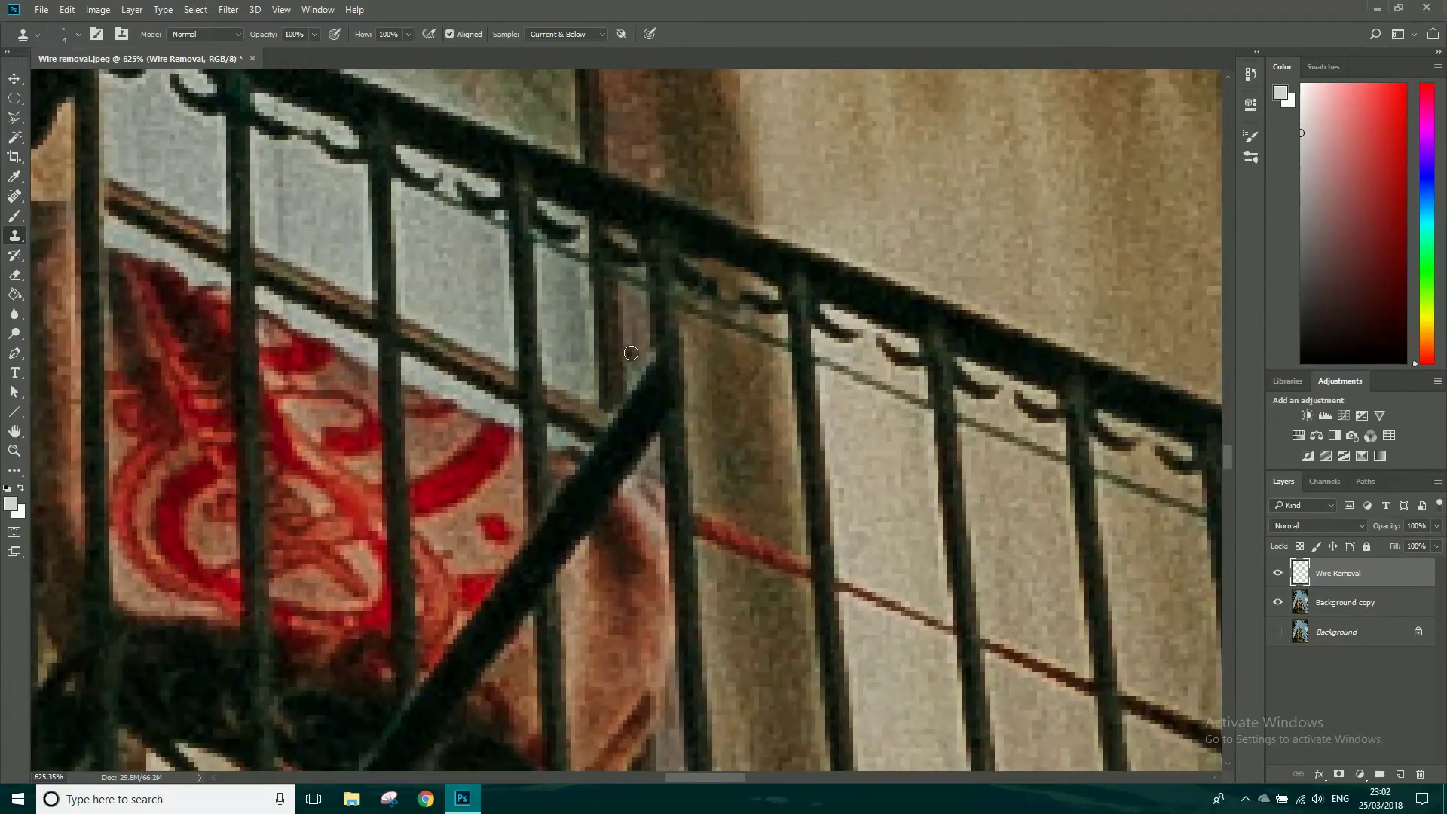
alt+click(620, 310)
key(bracketright)
key(bracketright)
mouse_move(625, 391)
mouse_down()
mouse_move(630, 433)
mouse_move(640, 358)
mouse_move(645, 449)
mouse_up()
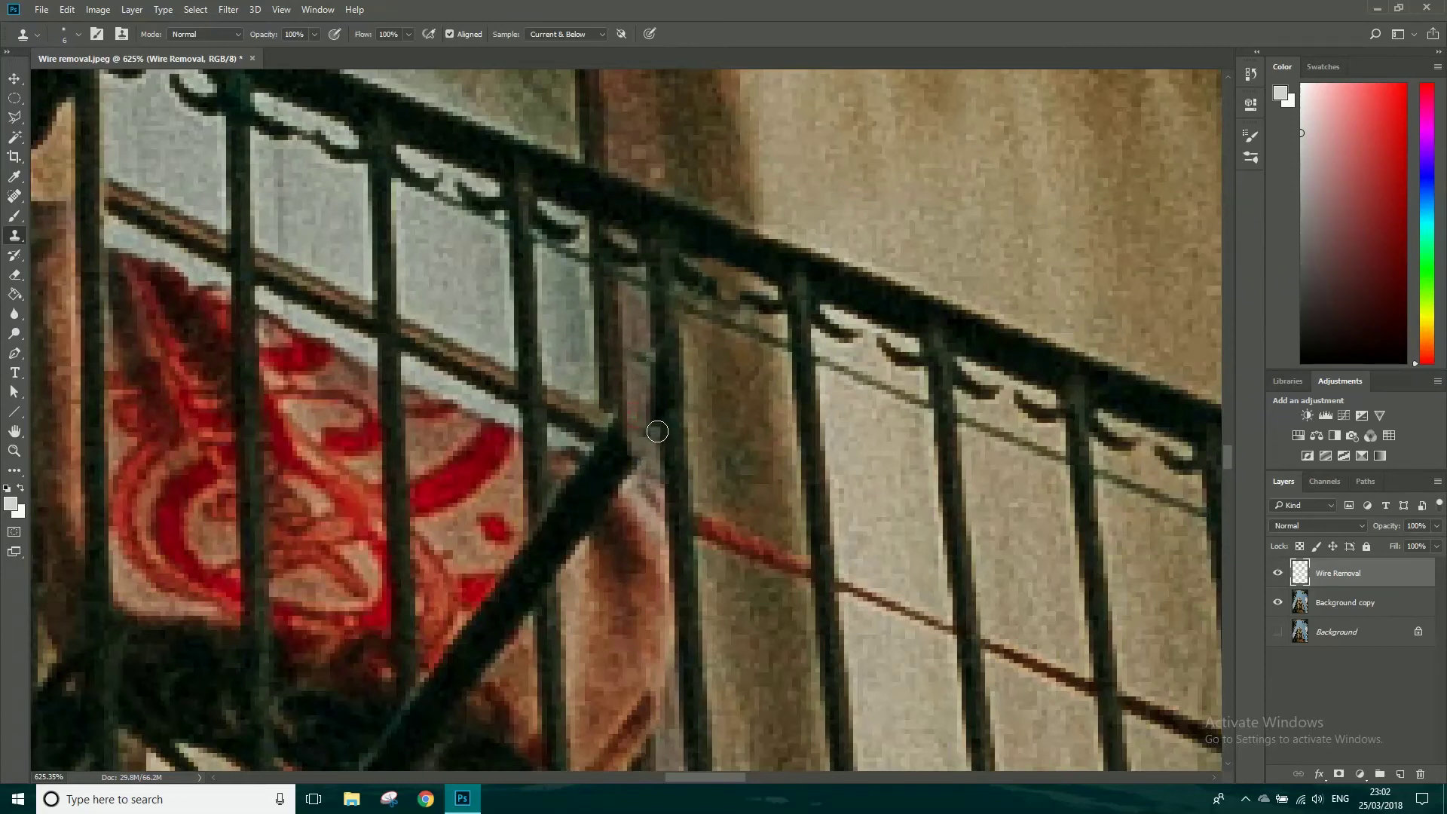
alt+click(637, 319)
drag(643, 349, 645, 438)
- Try to clone the baluster upward across the diagonal pole beside the red patterned cloth, and undo the strokes
drag(652, 548, 793, 450)
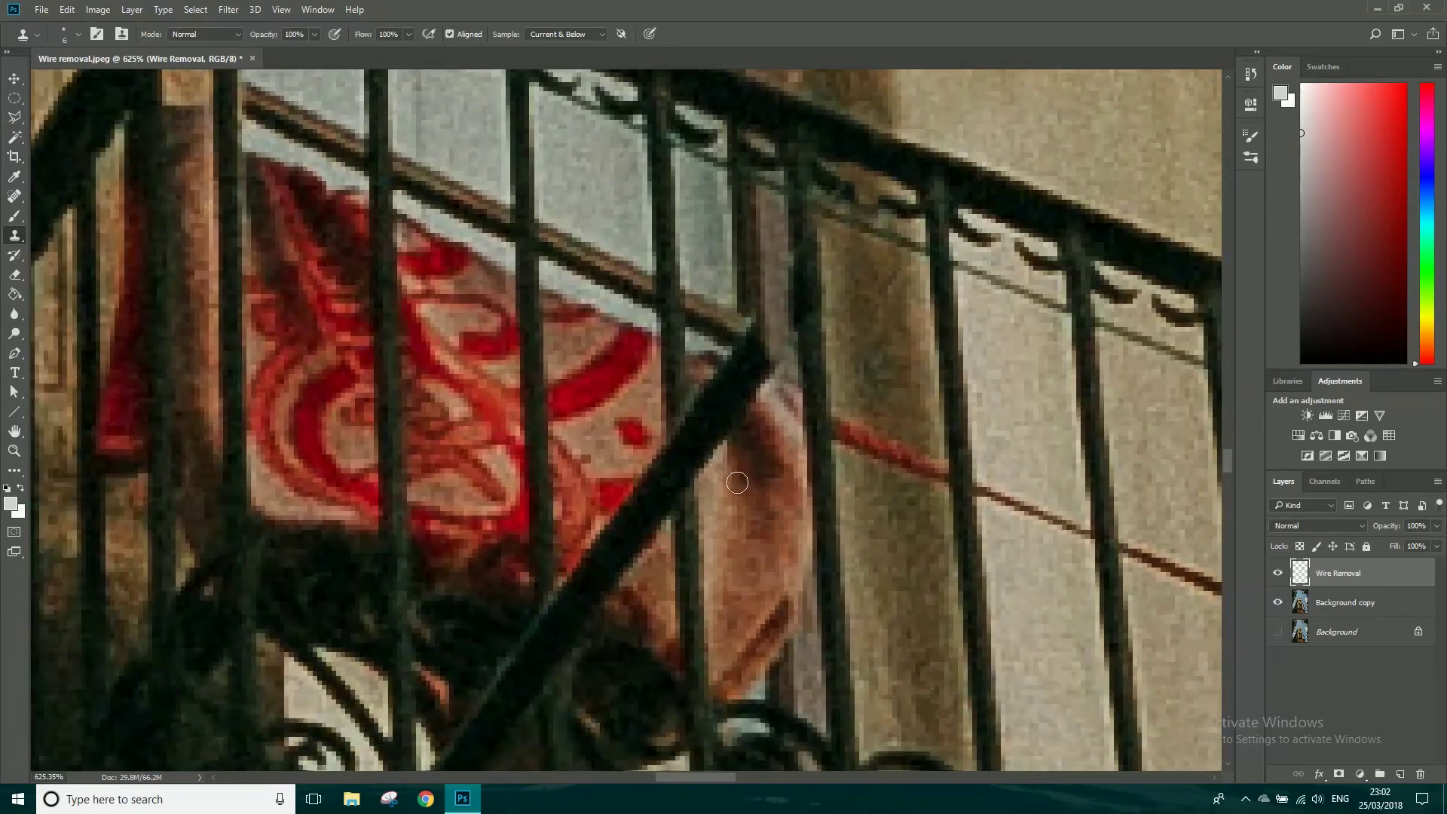
alt+click(690, 544)
mouse_move(677, 500)
mouse_down()
mouse_move(685, 413)
mouse_move(689, 484)
mouse_move(707, 485)
mouse_move(686, 547)
mouse_move(678, 412)
mouse_up()
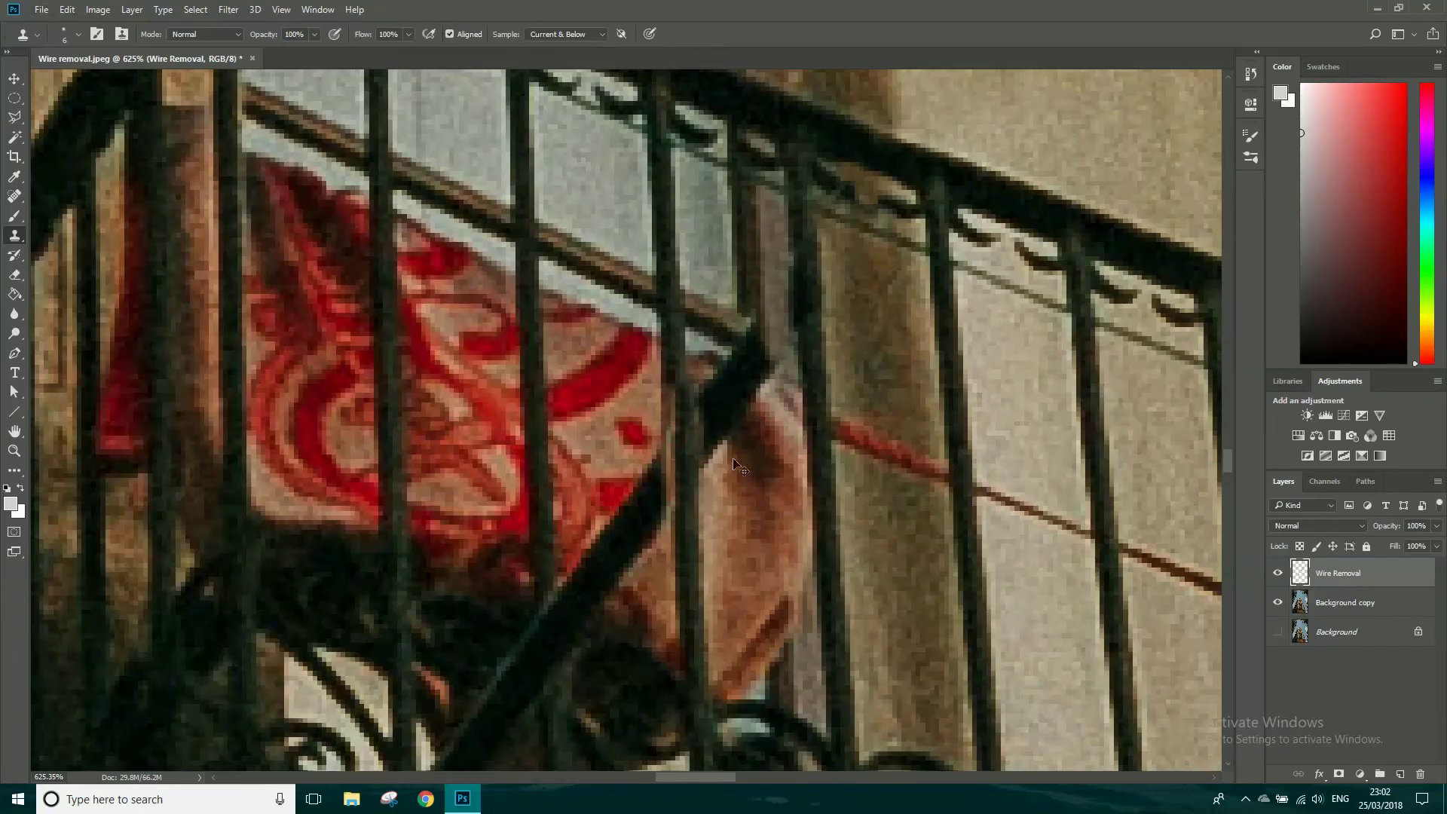
key(ctrl+alt+z)
key(ctrl+alt+z)
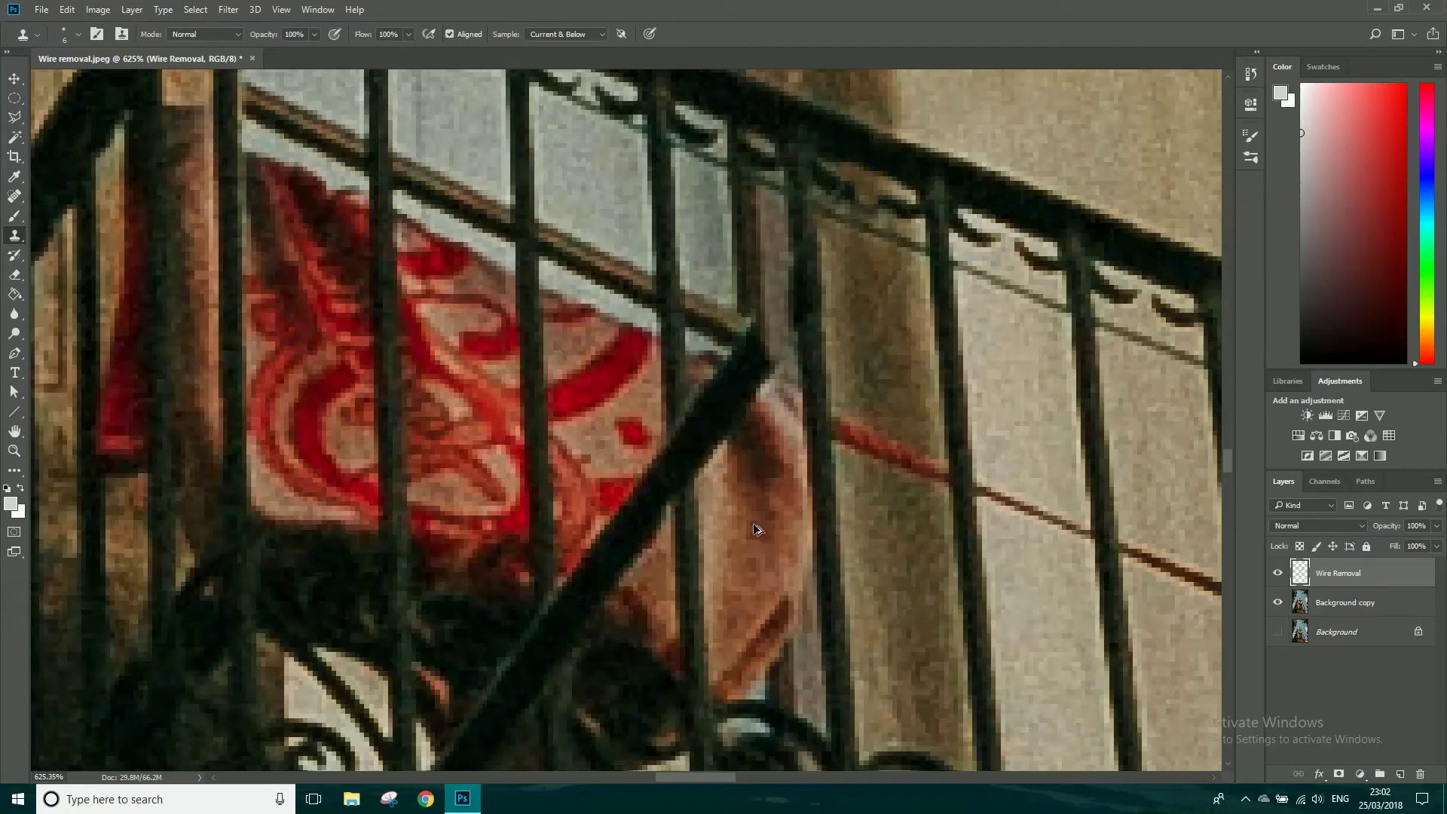
- Clone the baluster and the pink cloth on both sides of it over the middle of the diagonal pole
alt+click(674, 551)
mouse_move(673, 521)
mouse_down()
mouse_move(672, 434)
mouse_move(679, 501)
mouse_up()
key(ctrl+alt+z)
mouse_move(674, 505)
mouse_down()
mouse_move(670, 441)
mouse_move(670, 492)
mouse_move(660, 466)
mouse_up()
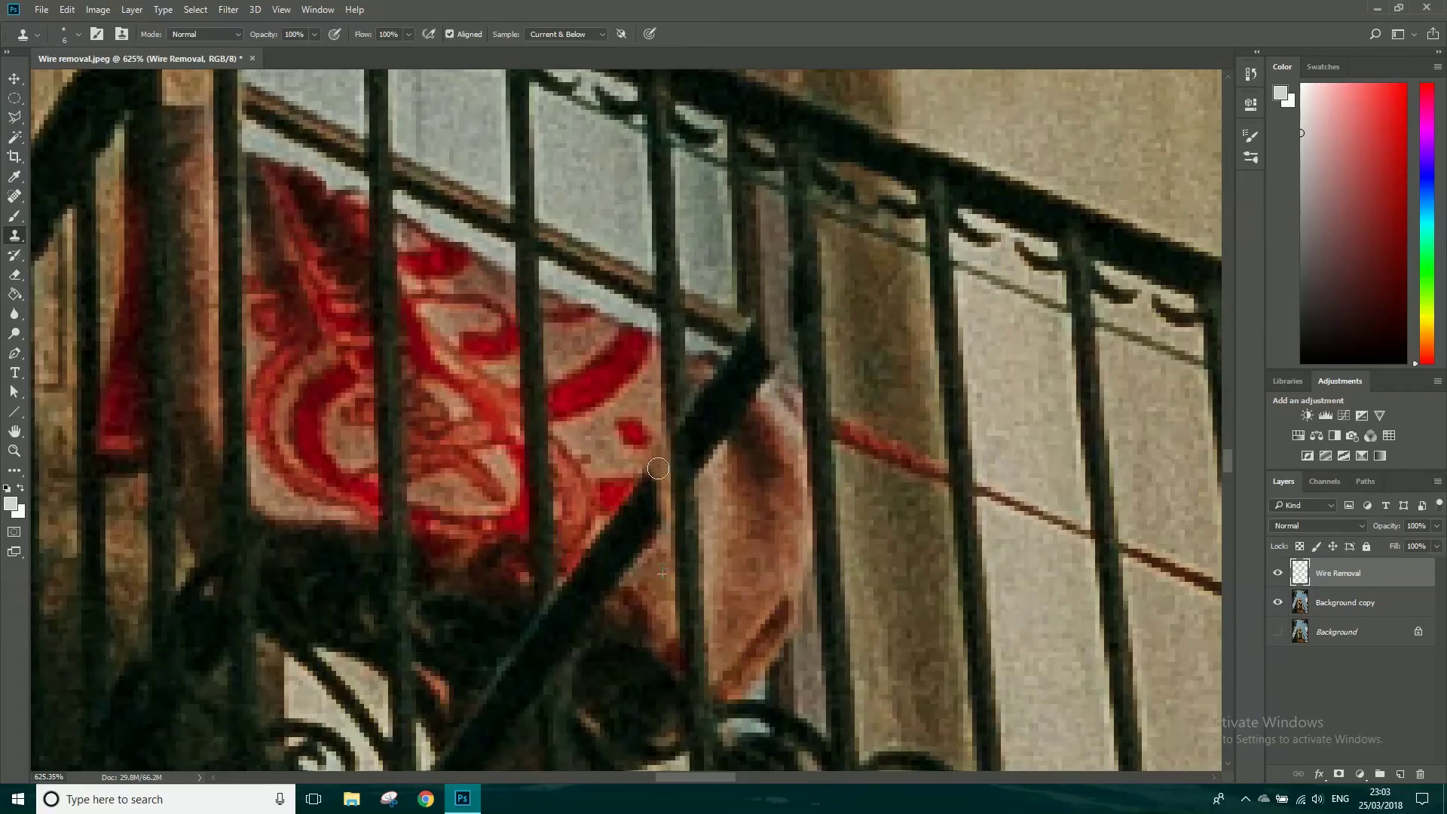
alt+click(703, 545)
drag(702, 466, 689, 376)
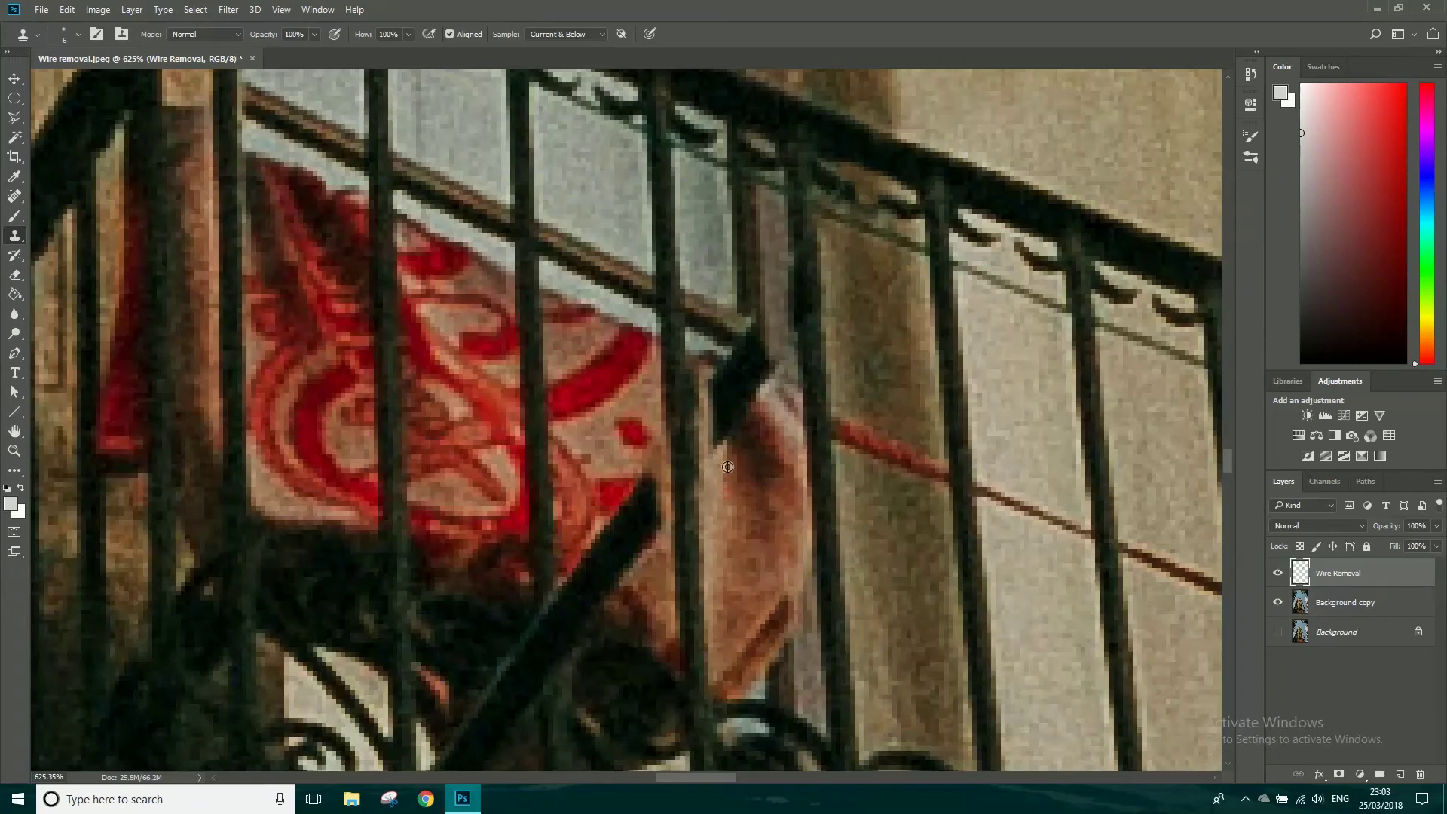
mouse_move(733, 491)
mouse_down()
mouse_move(723, 439)
mouse_move(717, 453)
mouse_up()
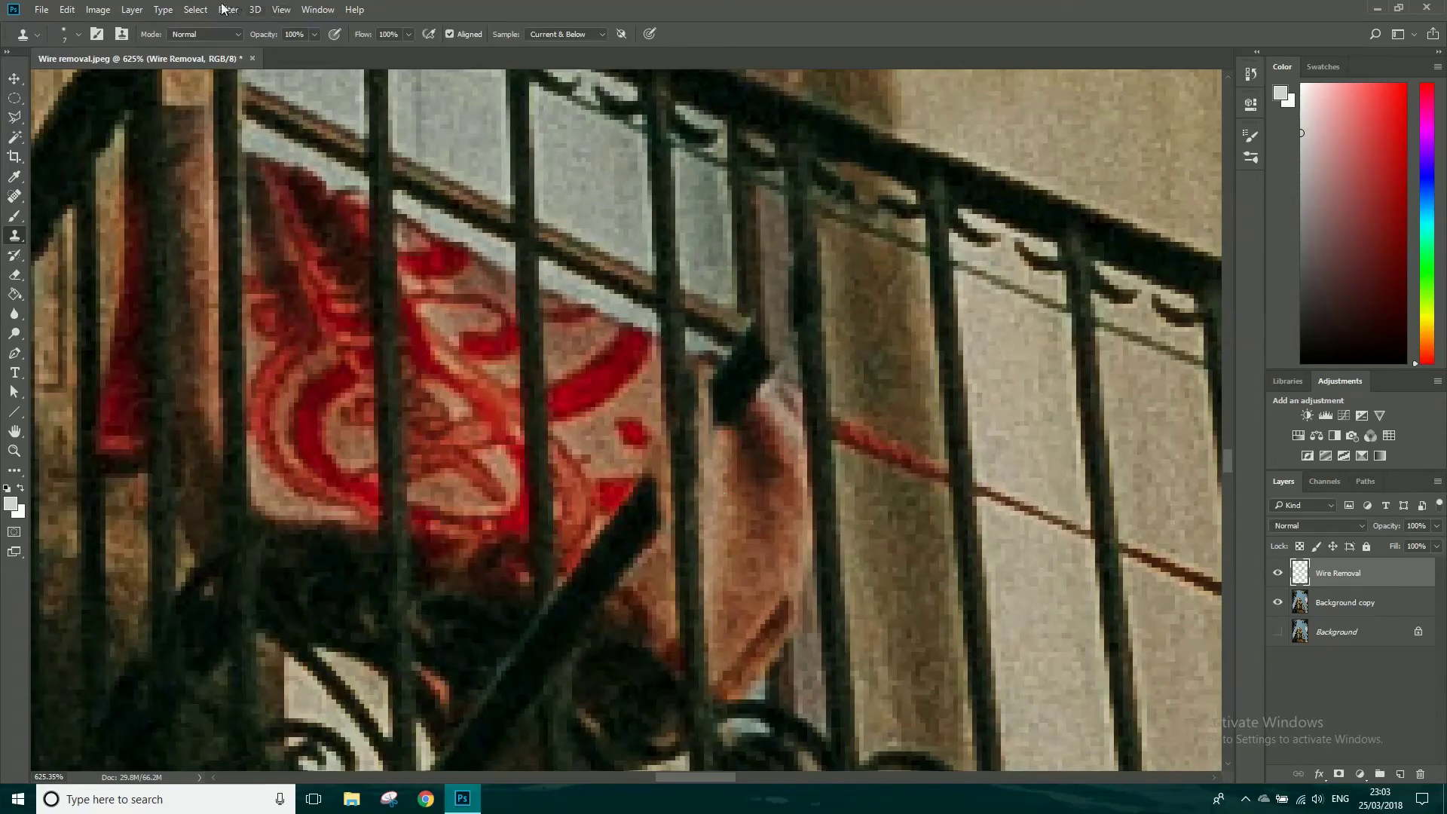
- Adjust the clone brush's hardness and clone the pink cloth and window frame corner over the pole's remaining upper piece
click(79, 35)
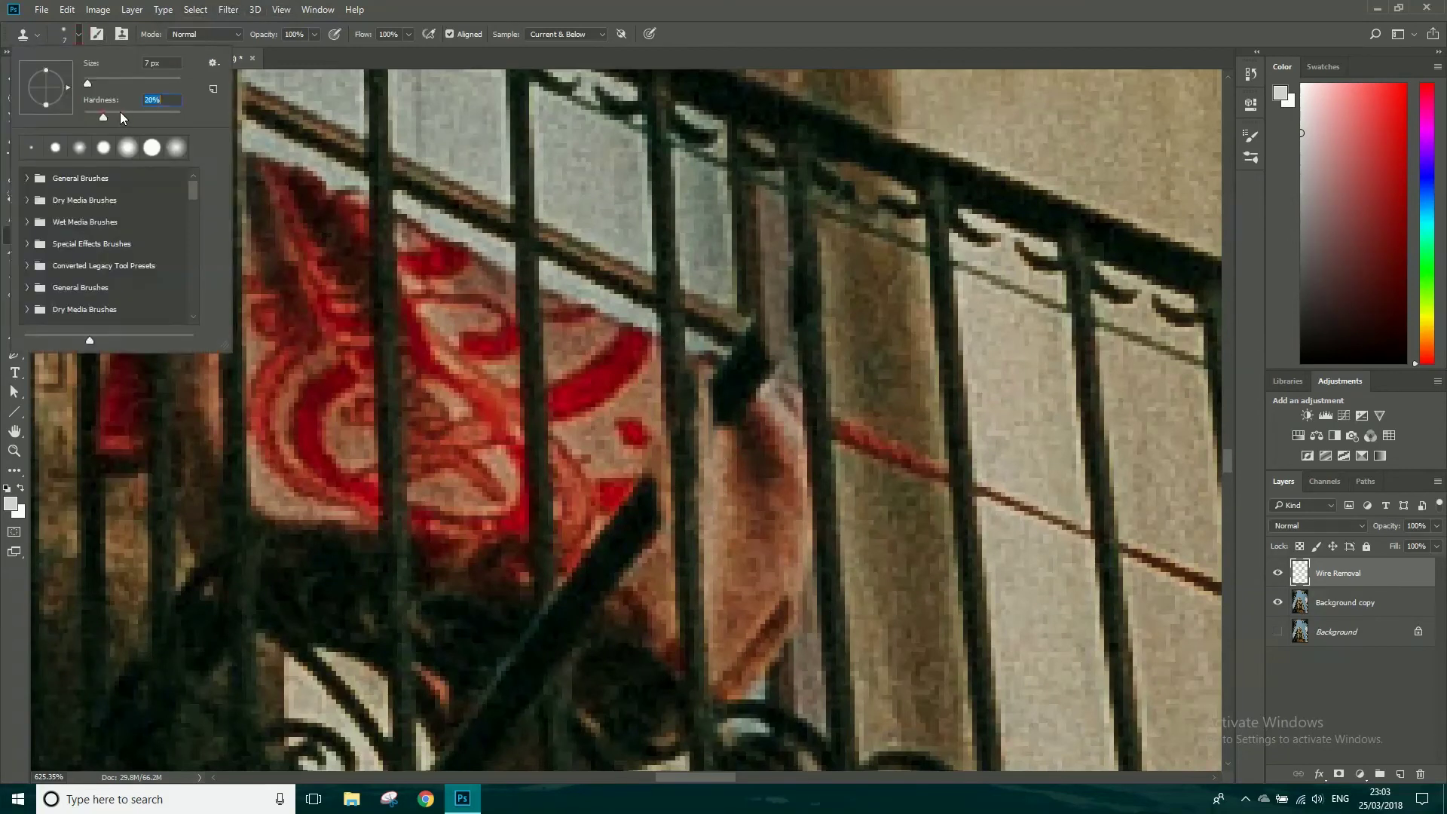
key(Return)
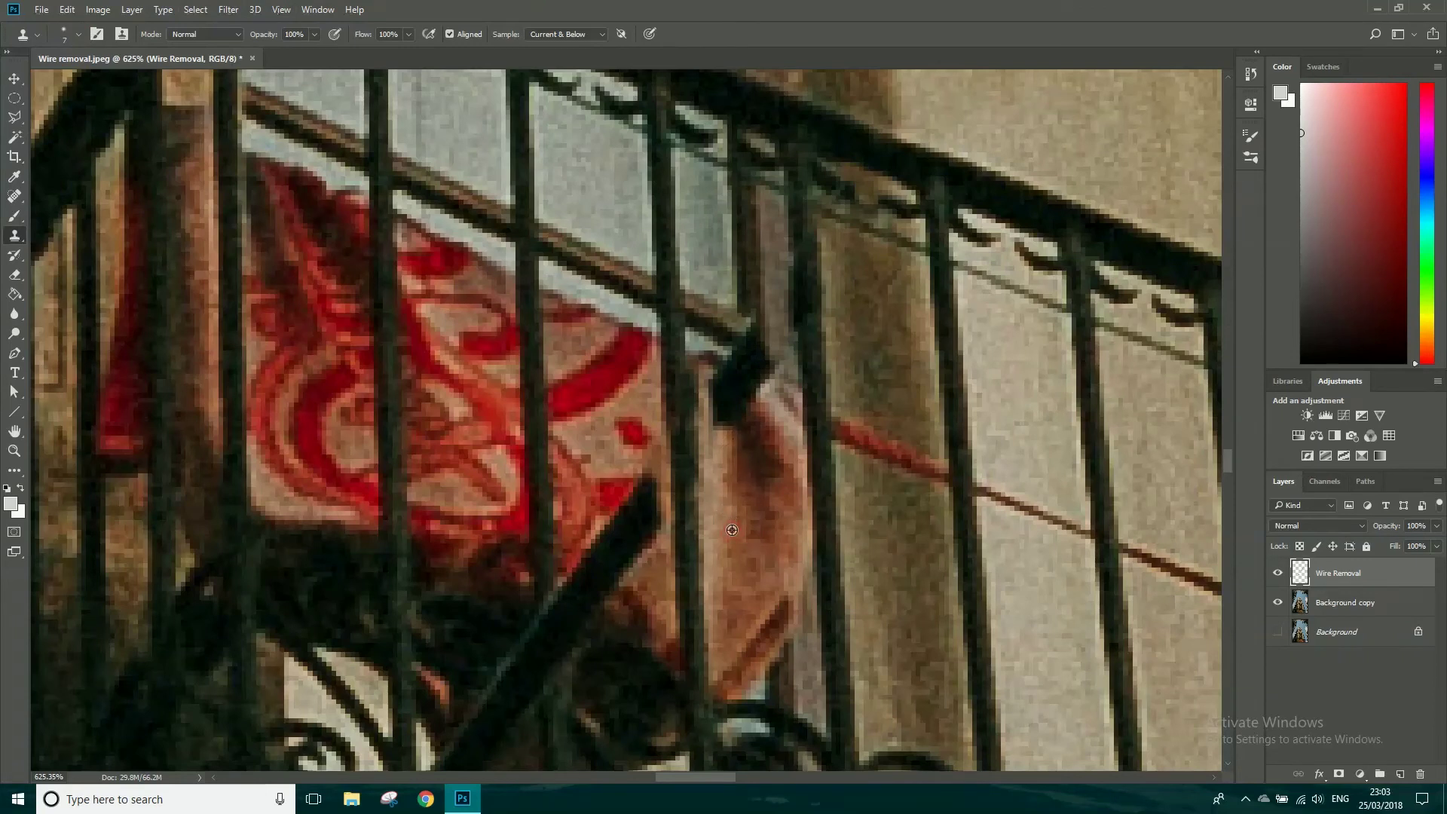
alt+click(732, 530)
mouse_move(734, 428)
mouse_down()
mouse_move(713, 387)
mouse_move(755, 429)
mouse_move(722, 374)
mouse_up()
alt+click(760, 464)
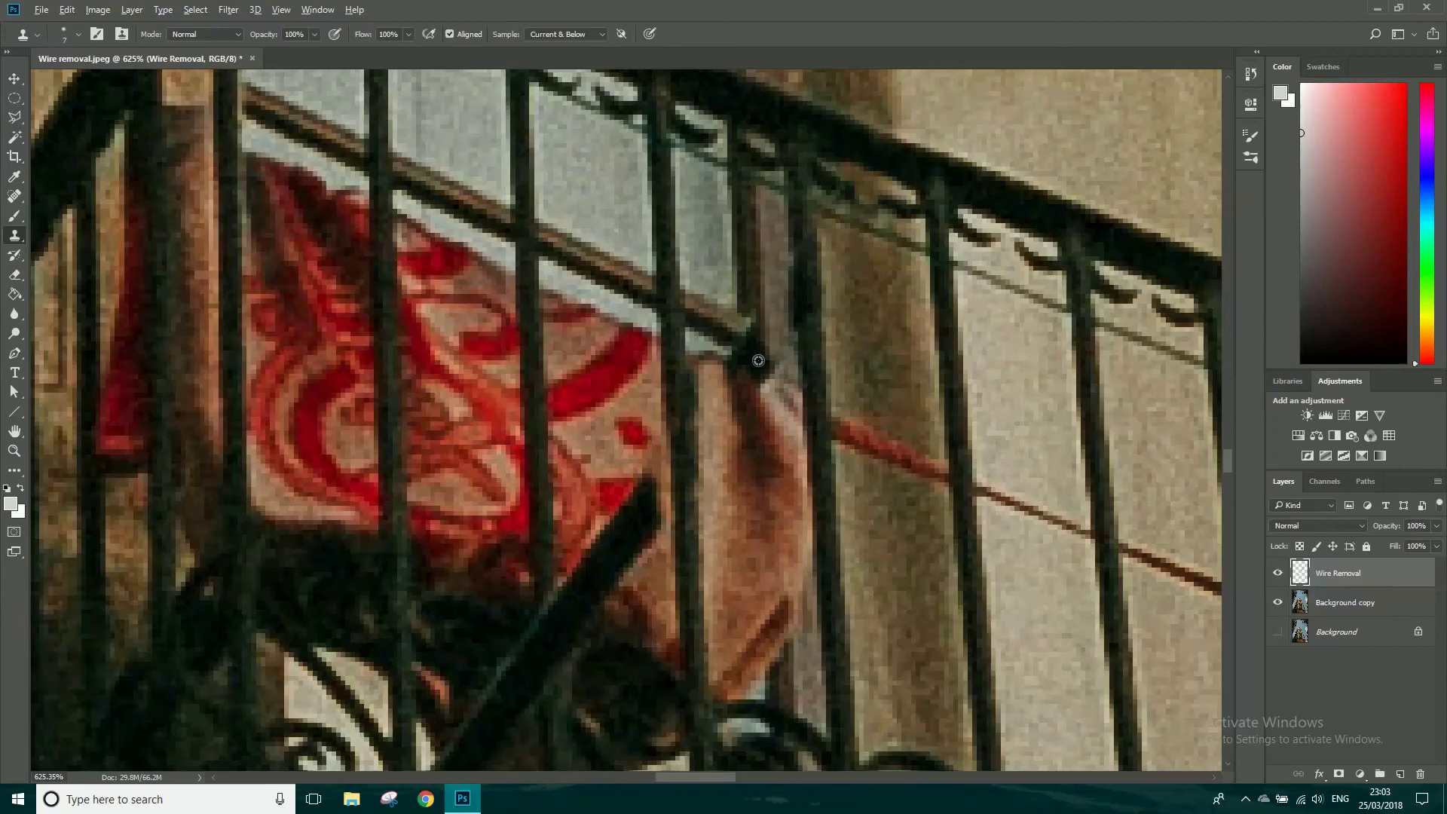
alt+click(739, 265)
mouse_move(741, 359)
mouse_down()
mouse_move(761, 368)
mouse_move(740, 355)
mouse_up()
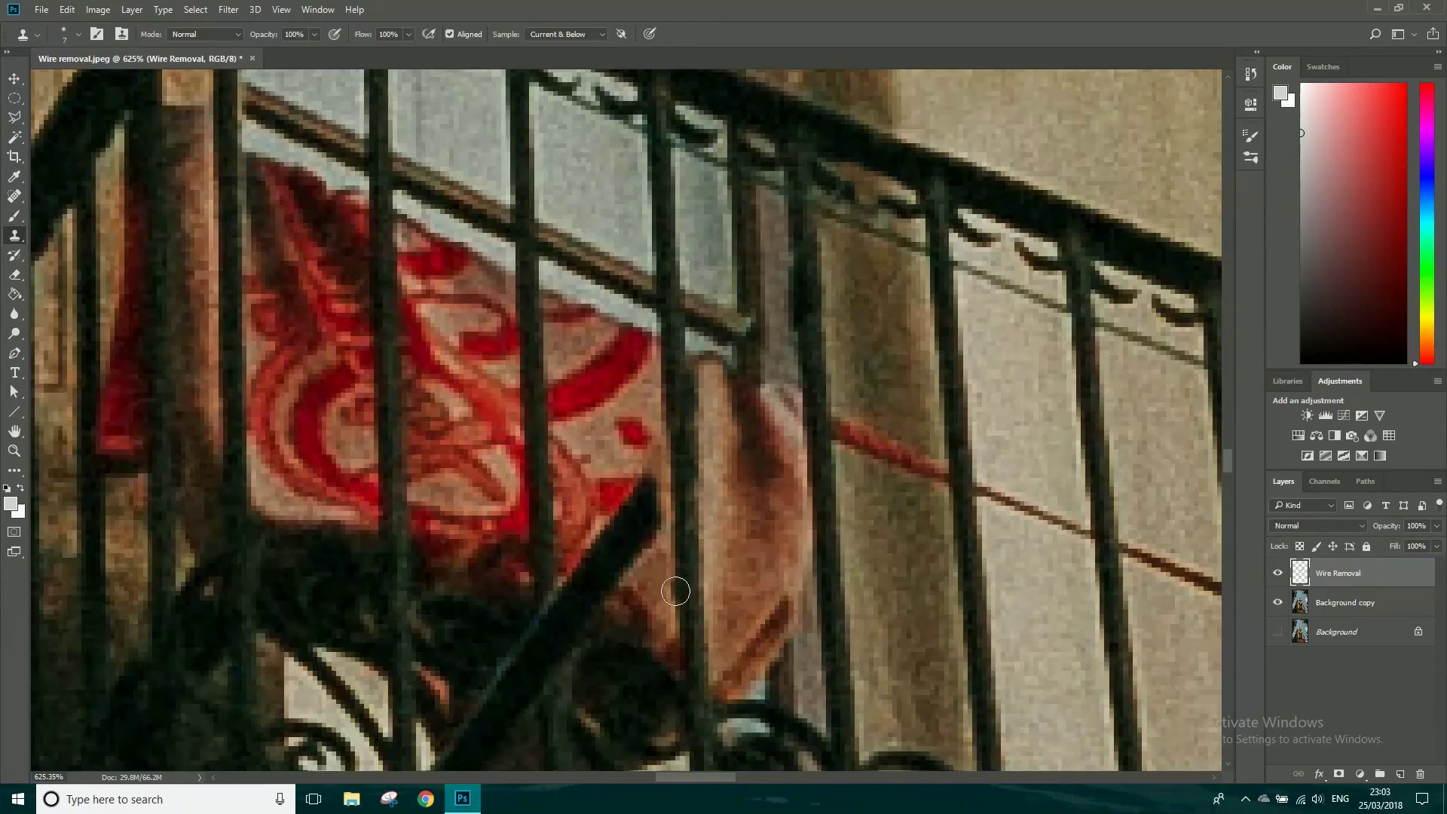
- Clone the patterned cloth over the next pole section between the balusters, rebuilding the end of its red motif
drag(743, 561, 795, 500)
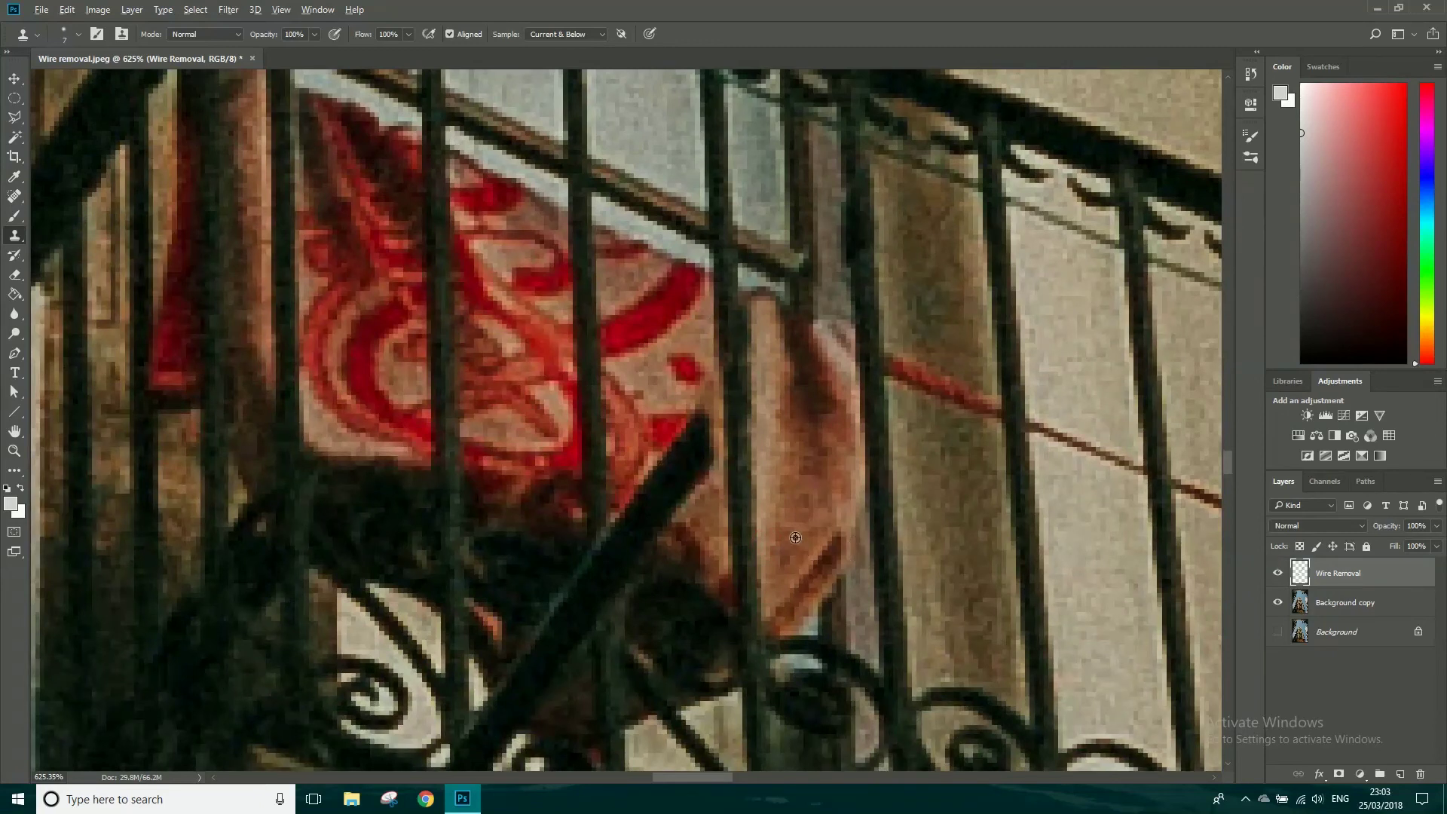
mouse_move(670, 492)
mouse_down()
mouse_move(682, 504)
mouse_move(654, 477)
mouse_move(682, 505)
mouse_move(654, 484)
mouse_move(698, 483)
mouse_move(659, 460)
mouse_move(707, 457)
mouse_up()
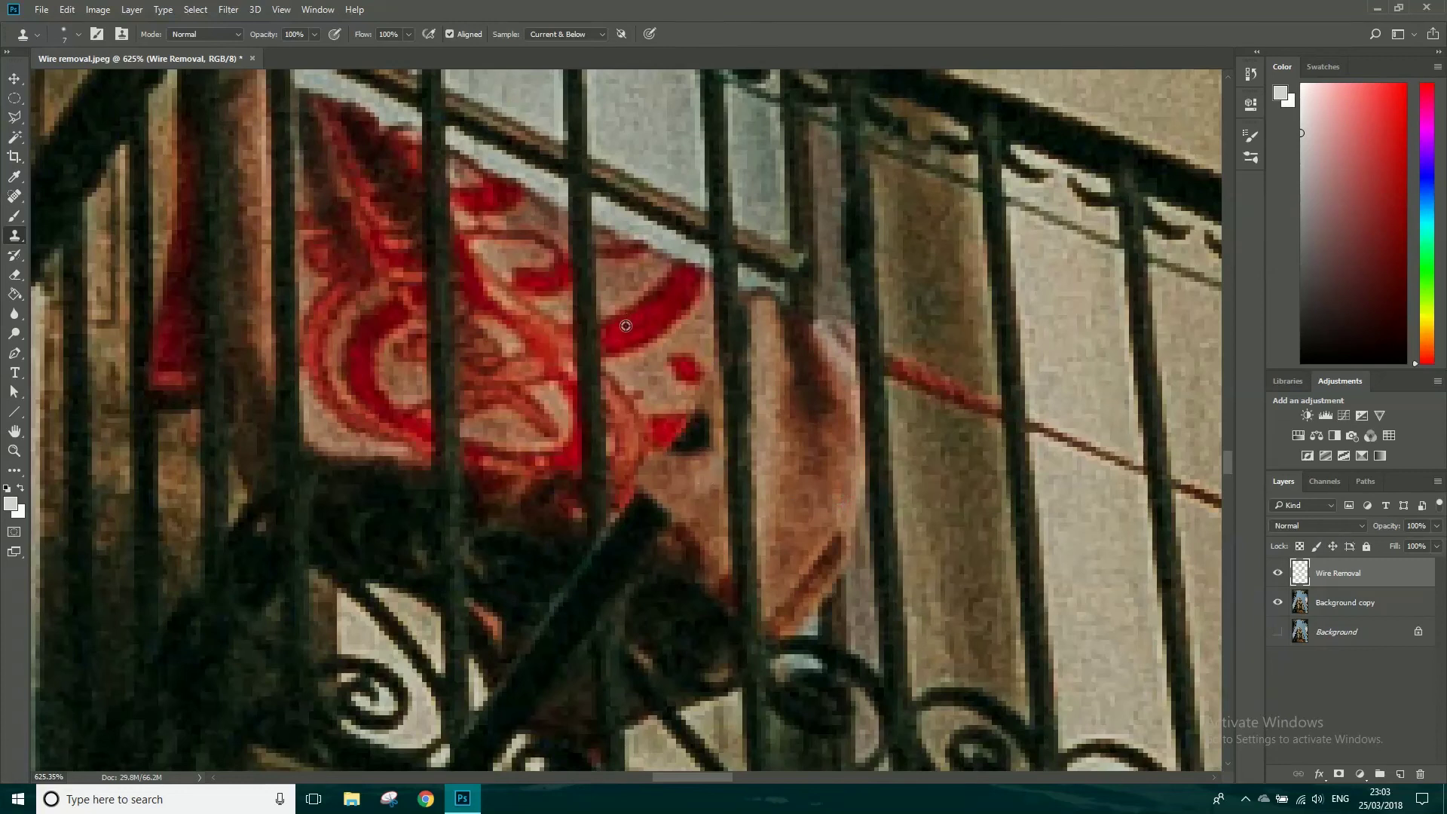
drag(683, 435, 688, 435)
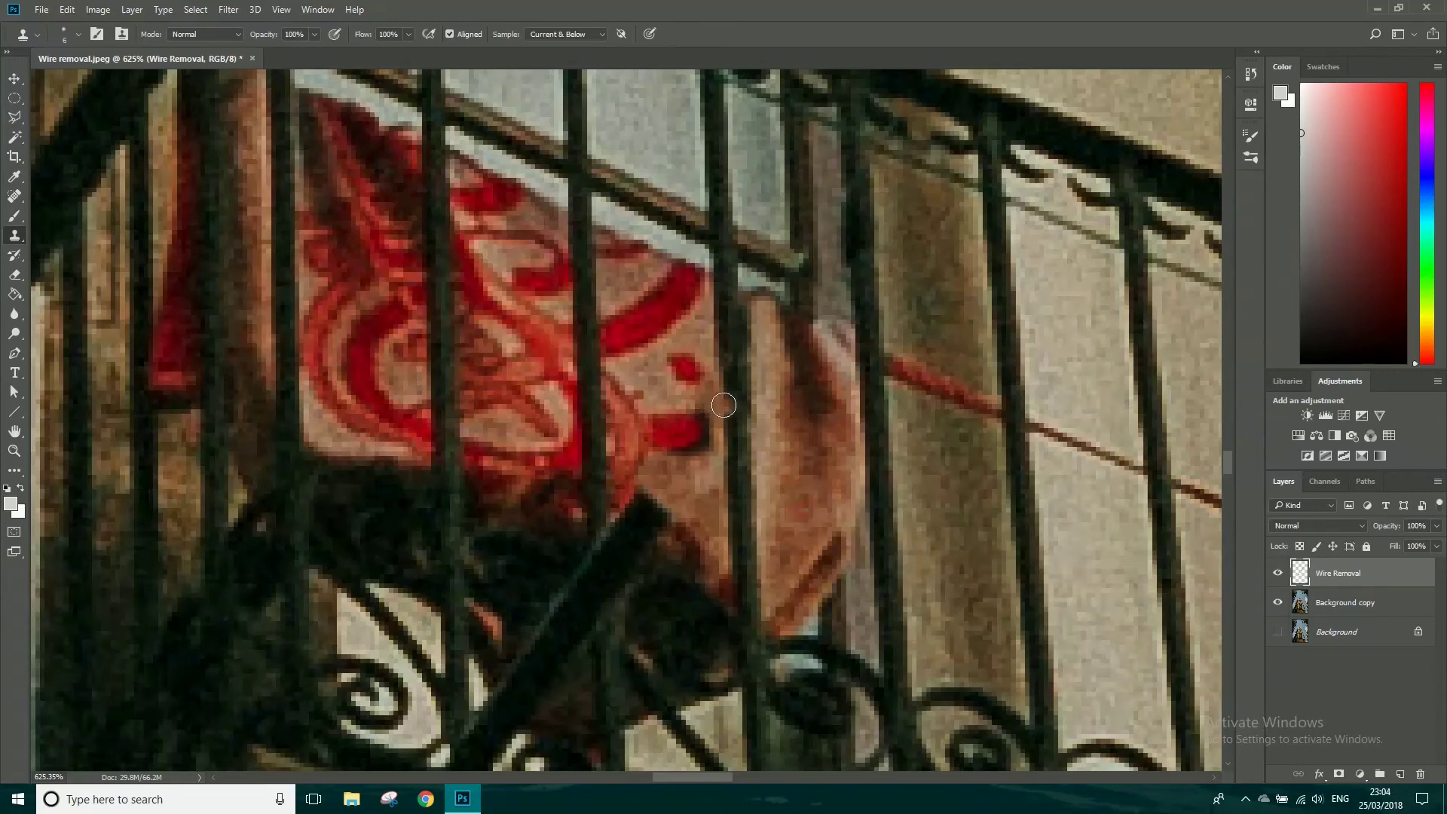
mouse_move(695, 410)
mouse_down()
mouse_move(703, 440)
mouse_move(688, 454)
mouse_up()
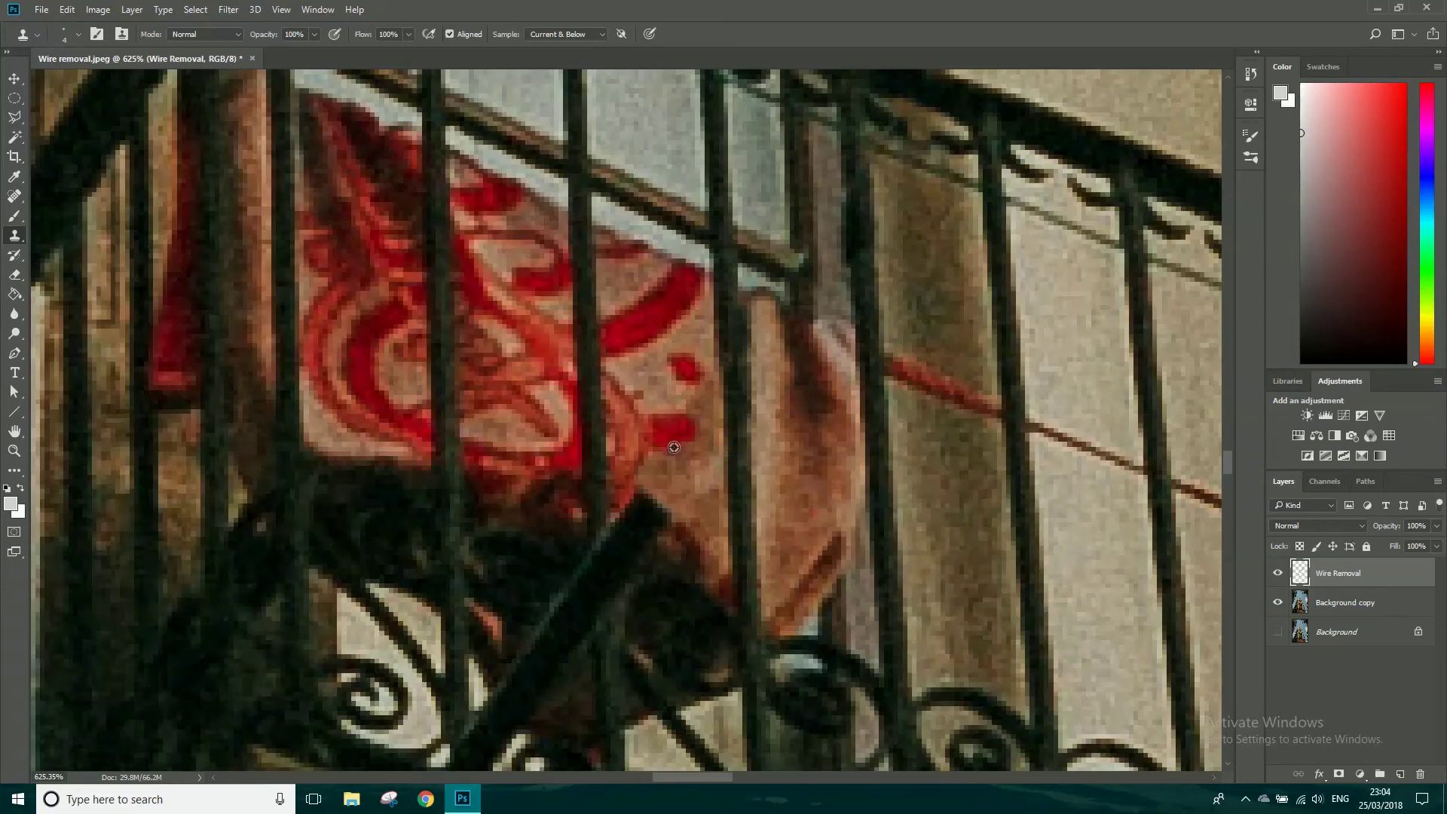
- Clone the dark foliage and its surroundings over the lower part of the pole above the balcony ledge
scroll(750, 452, down, 8)
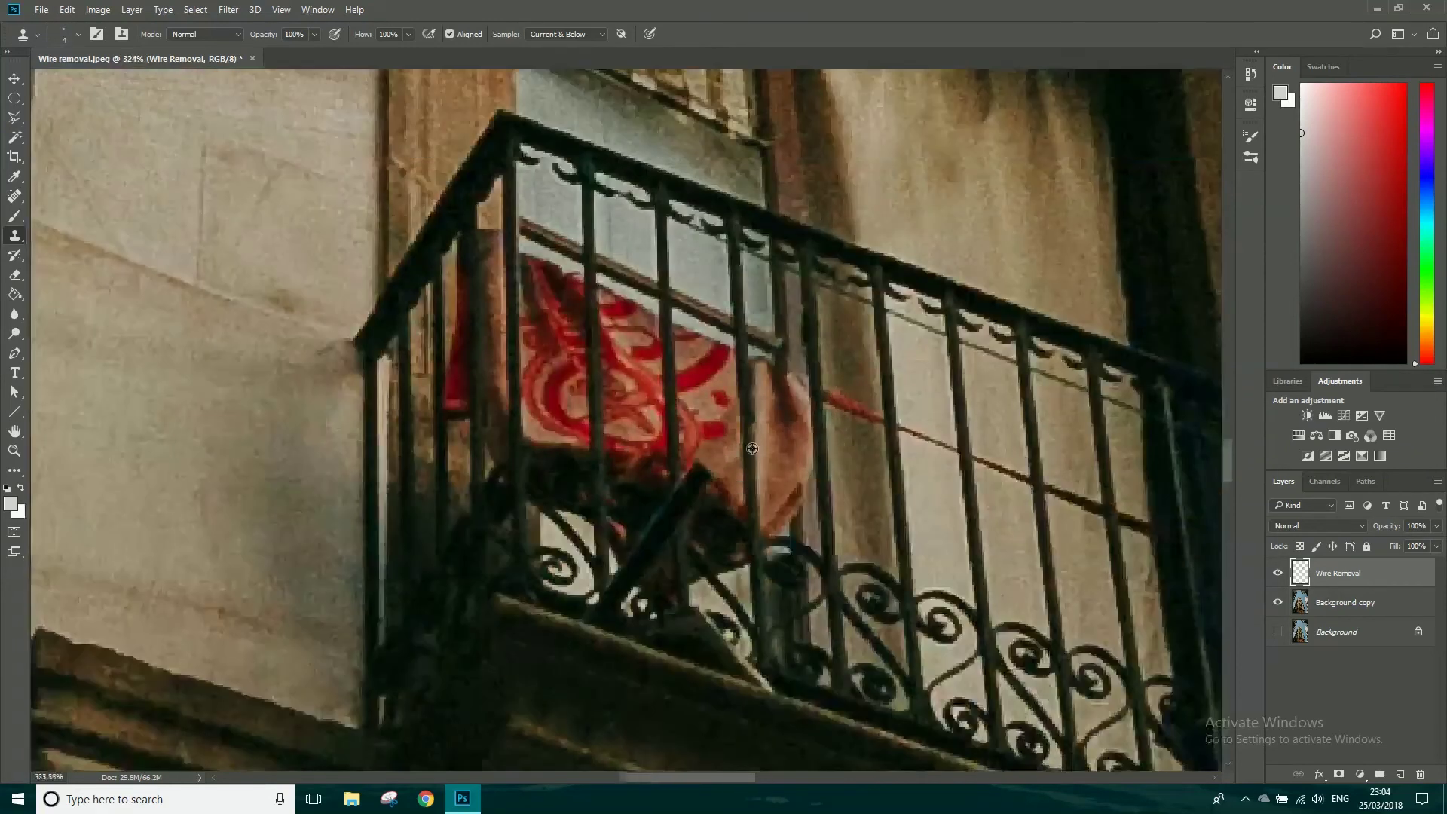
scroll(761, 507, up, 6)
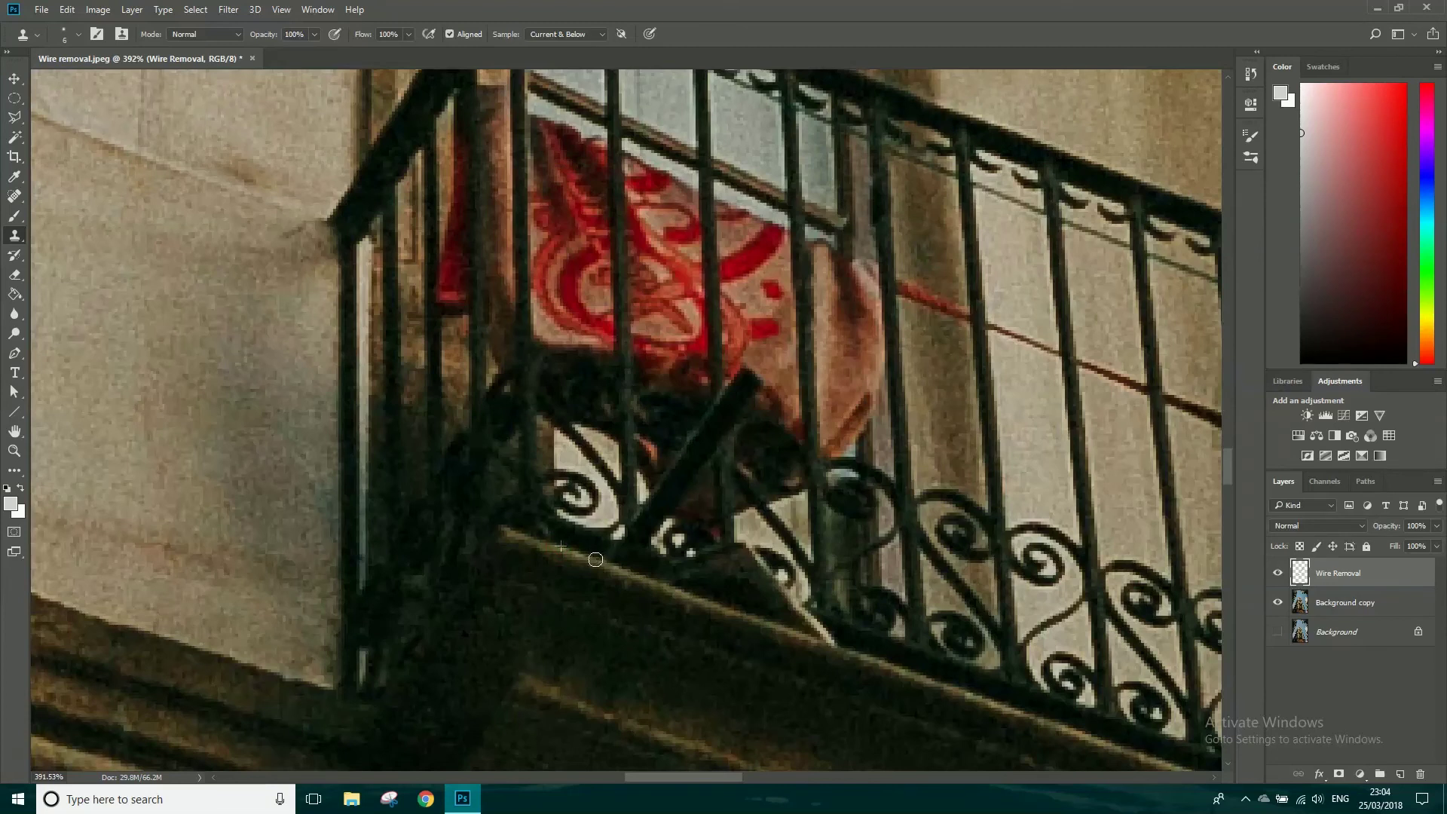
drag(608, 561, 617, 557)
scroll(646, 481, up, 5)
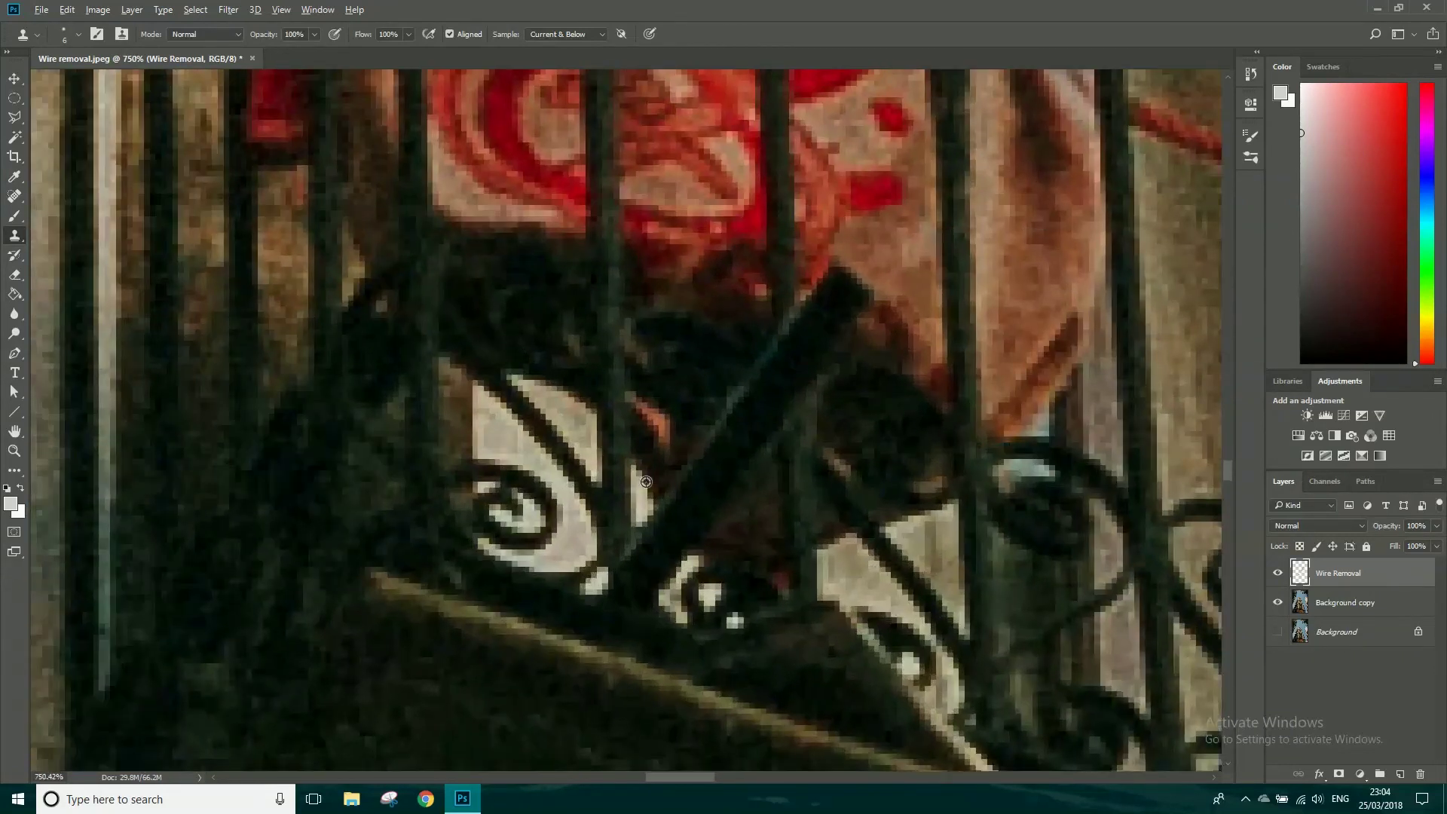
mouse_move(652, 496)
mouse_down()
mouse_move(693, 548)
mouse_move(672, 490)
mouse_move(698, 527)
mouse_move(691, 474)
mouse_move(715, 483)
mouse_move(708, 434)
mouse_move(740, 441)
mouse_move(732, 406)
mouse_move(765, 373)
mouse_move(756, 442)
mouse_move(746, 426)
mouse_move(759, 422)
mouse_move(710, 523)
mouse_move(757, 467)
mouse_move(719, 487)
mouse_move(718, 427)
mouse_move(705, 525)
mouse_move(760, 467)
mouse_move(762, 349)
mouse_move(775, 411)
mouse_move(755, 444)
mouse_up()
alt+click(710, 373)
alt+click(765, 440)
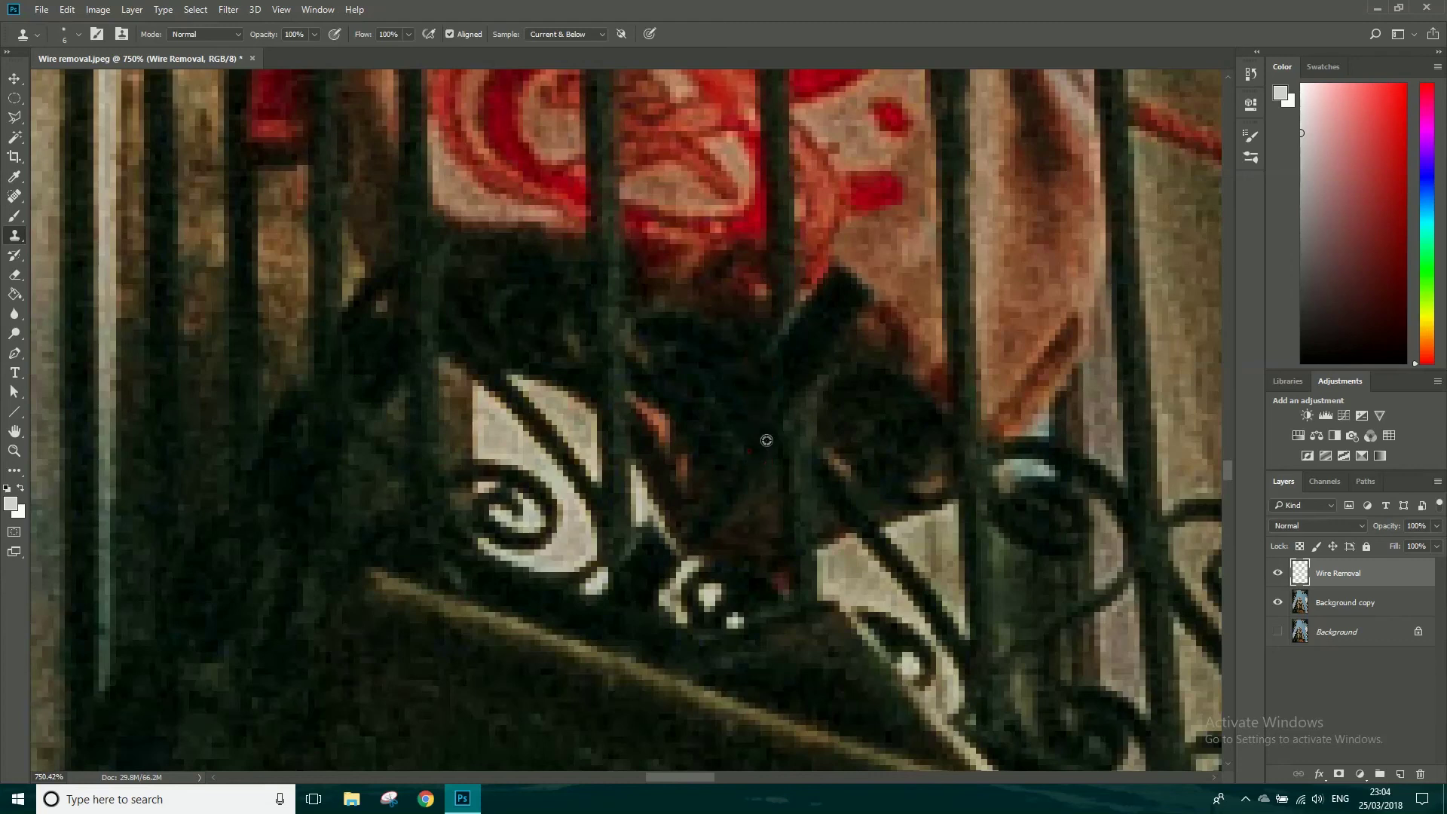
- Clone the baluster, dark foliage and pink cloth edge over the last pole stub below the red motif
drag(764, 351, 798, 383)
mouse_move(786, 410)
mouse_down()
mouse_move(779, 341)
mouse_move(792, 392)
mouse_up()
alt+click(869, 263)
mouse_move(830, 284)
mouse_down()
mouse_move(843, 305)
mouse_move(822, 302)
mouse_move(844, 318)
mouse_move(814, 300)
mouse_move(837, 302)
mouse_move(827, 290)
mouse_move(814, 301)
mouse_move(828, 323)
mouse_move(811, 319)
mouse_move(814, 361)
mouse_up()
click(908, 341)
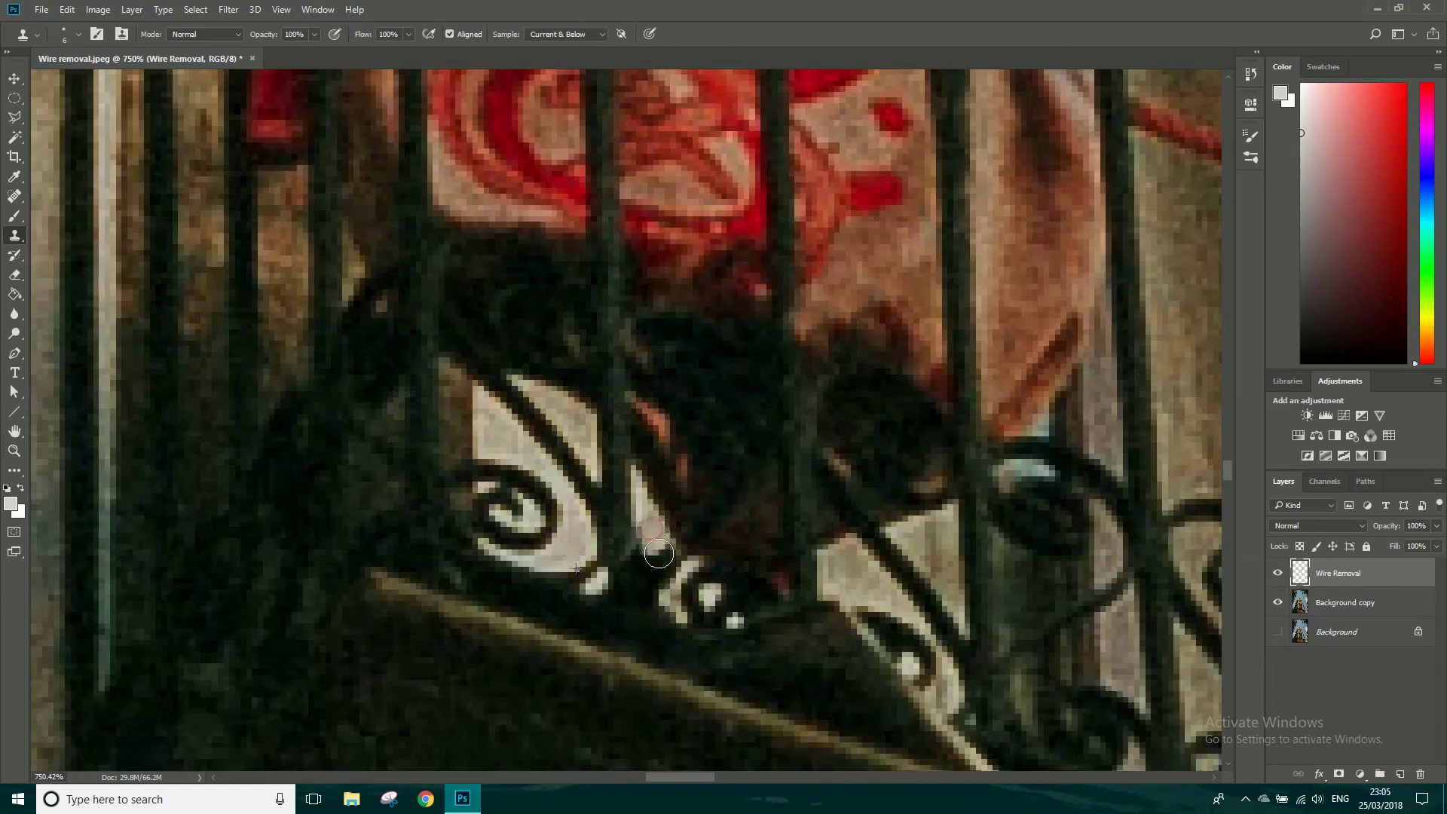
- Rebuild the pale wall gap beside the ironwork scrolls at the pole's base by cloning the nearby light wall
alt+click(574, 536)
mouse_move(662, 548)
mouse_down()
mouse_move(662, 569)
mouse_move(648, 559)
mouse_up()
alt+click(577, 541)
scroll(735, 603, down, 4)
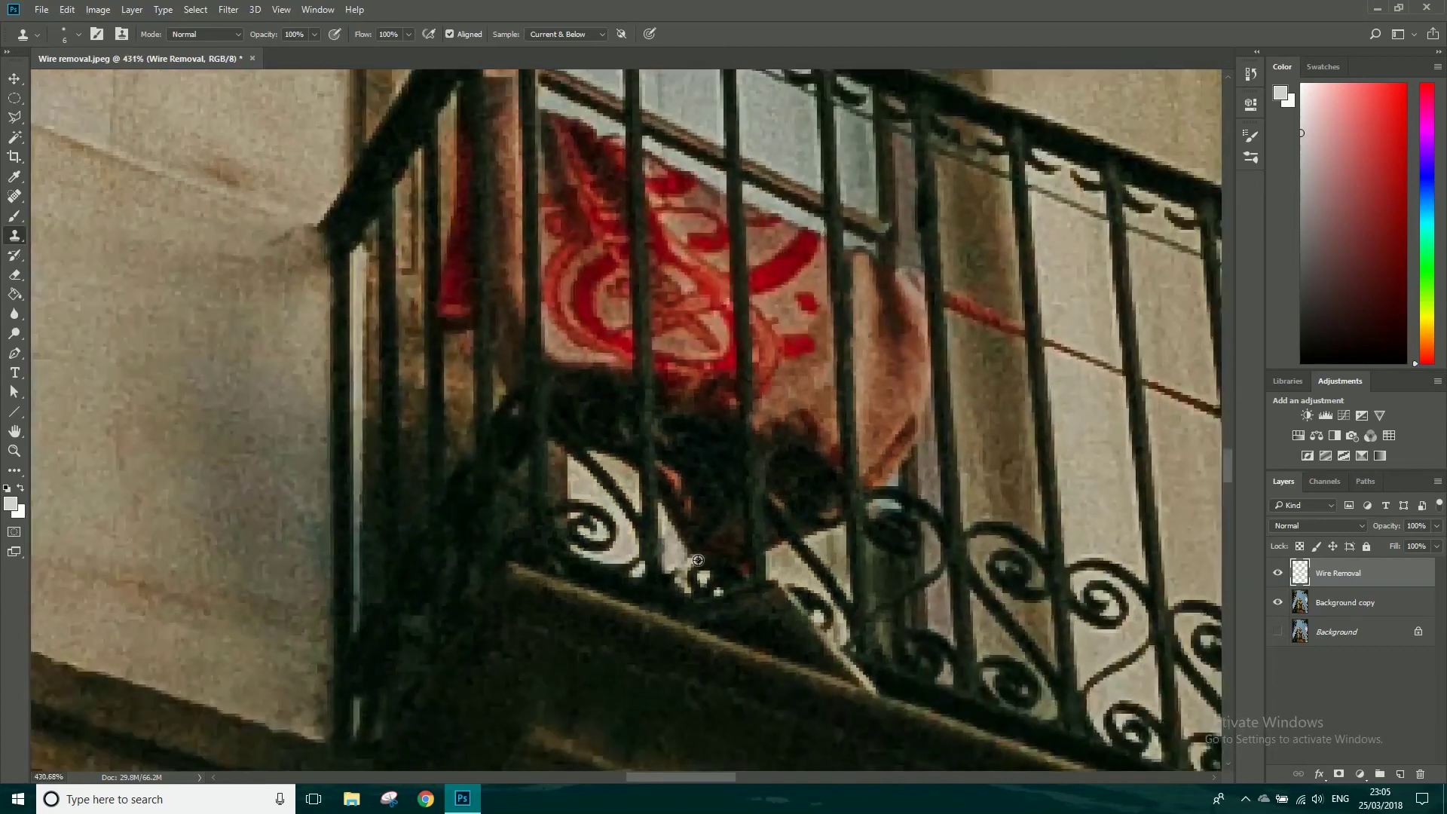
scroll(711, 599, up, 5)
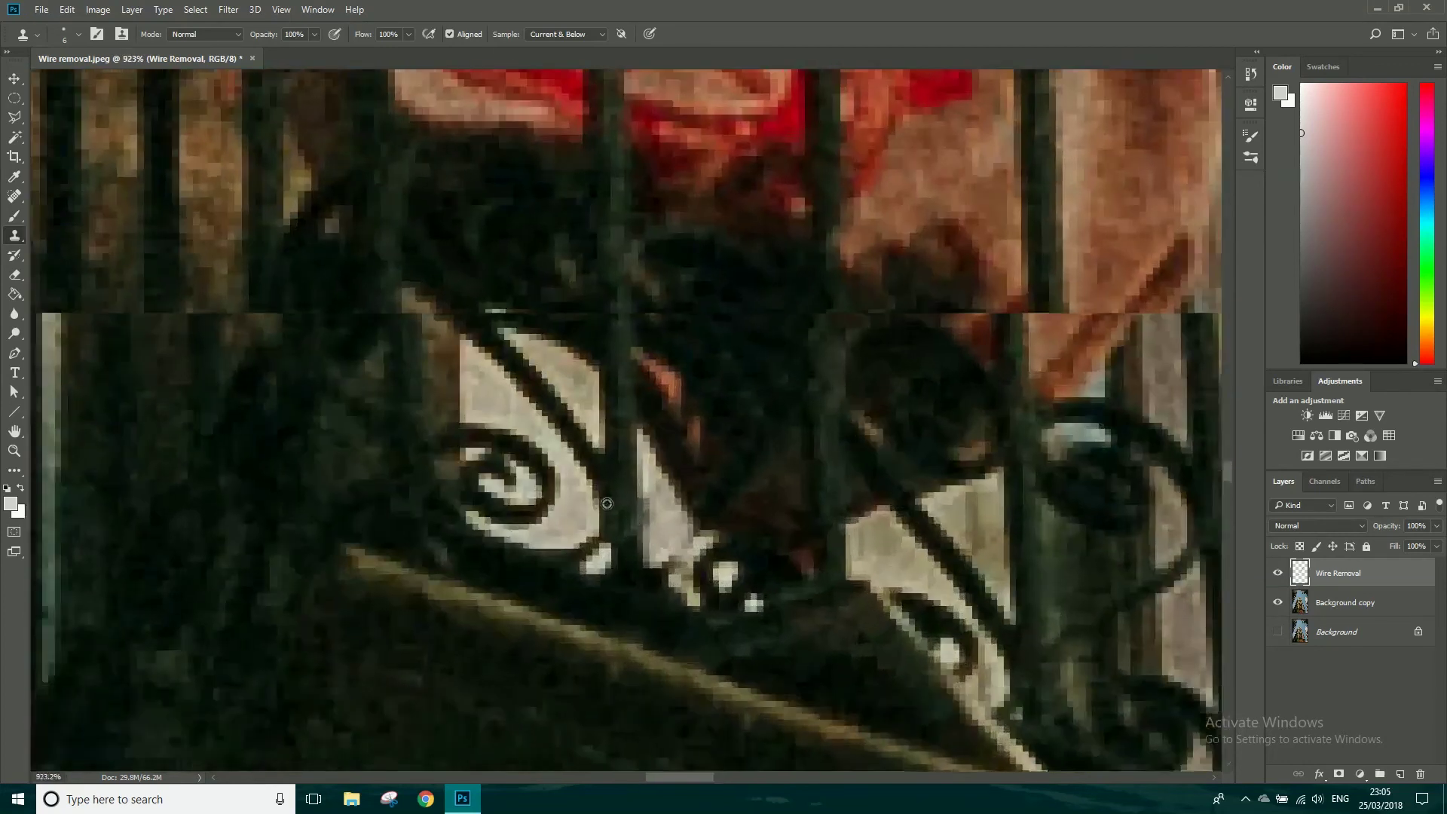
mouse_move(673, 495)
mouse_down()
mouse_move(652, 492)
mouse_move(663, 525)
mouse_move(652, 500)
mouse_move(697, 546)
mouse_up()
alt+click(565, 516)
- Compare the whole photo with and without the Wire Removal layer
scroll(816, 538, down, 3)
scroll(815, 537, down, 8)
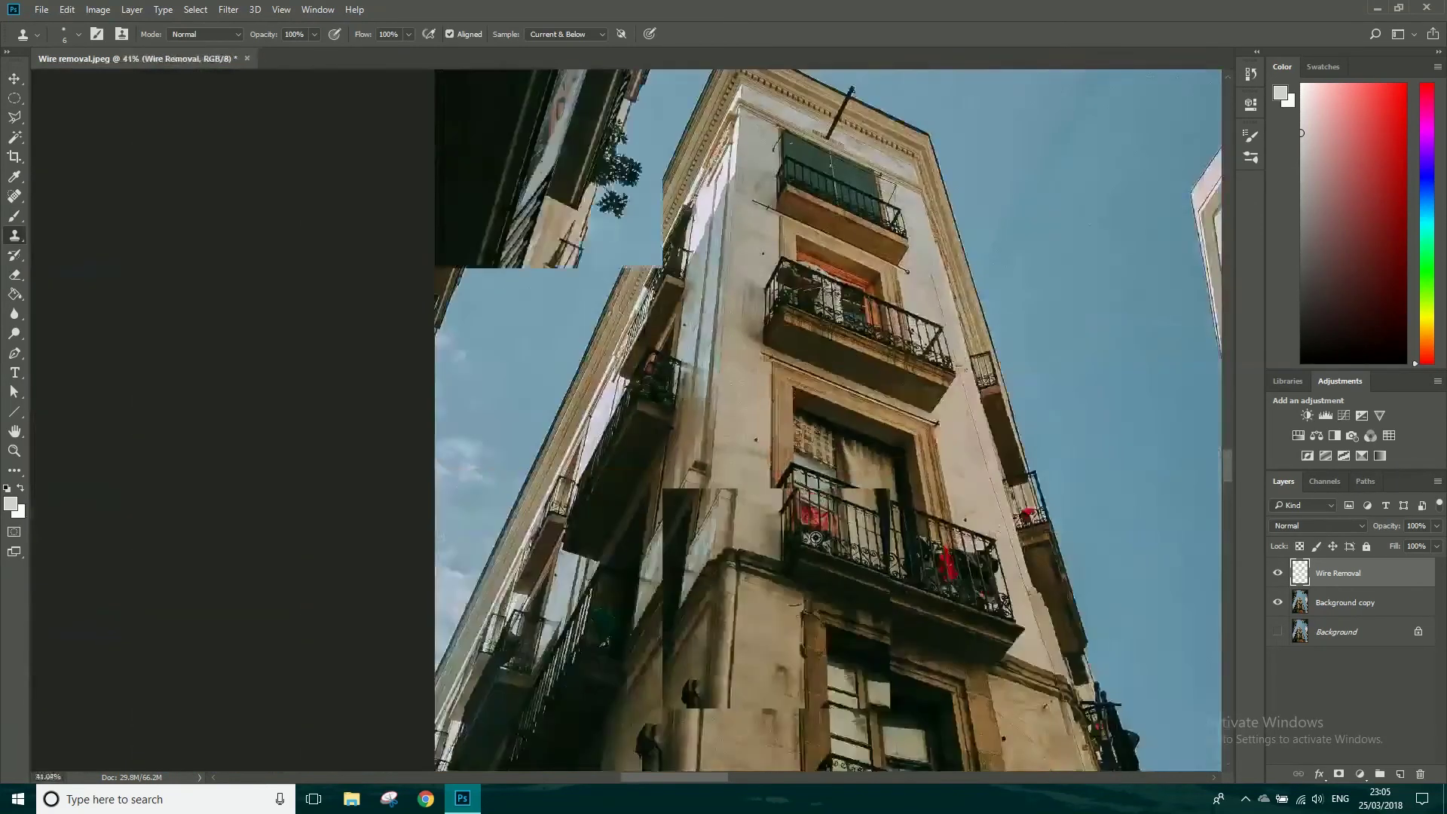
scroll(827, 540, down, 1)
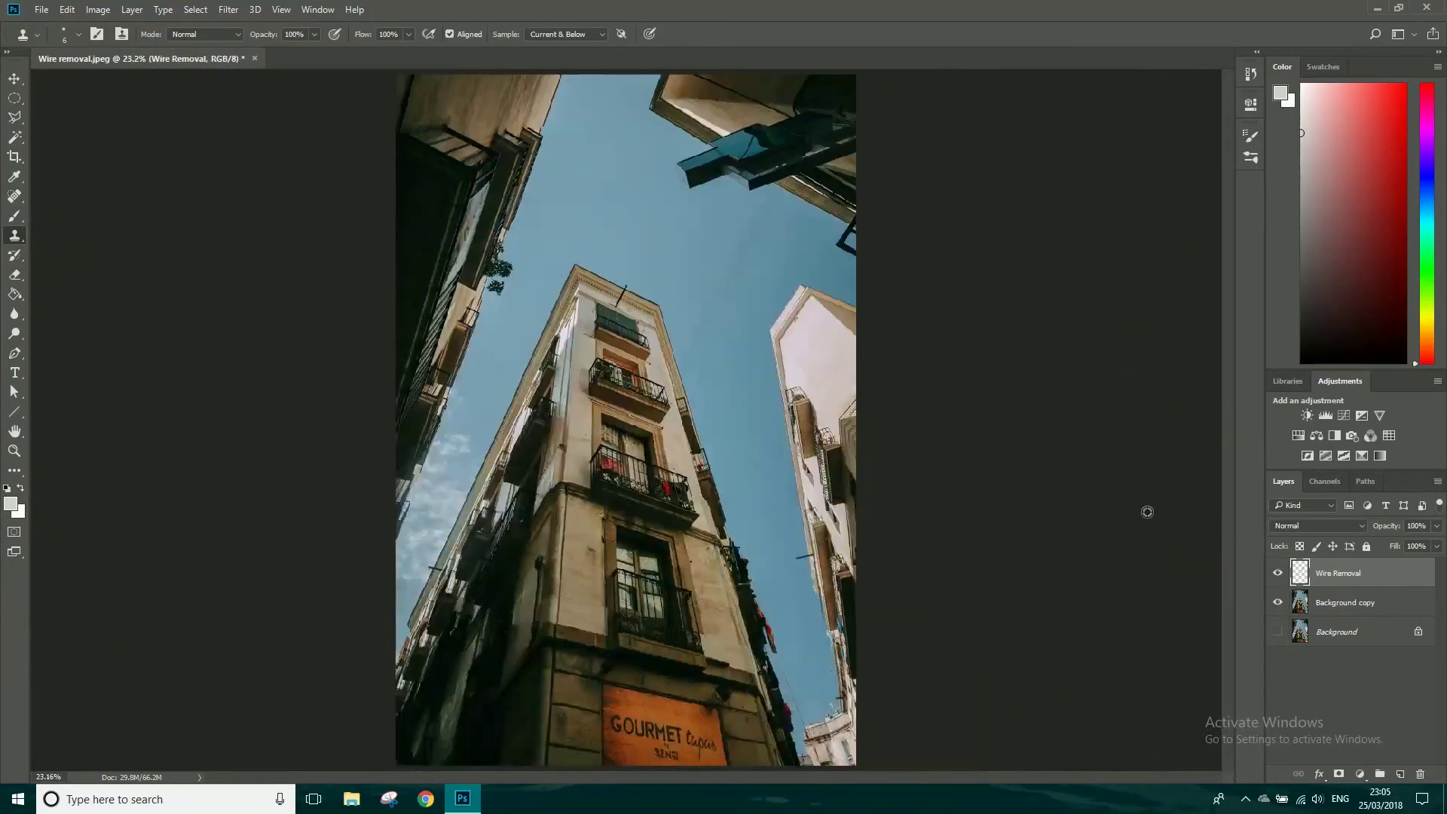
click(1277, 574)
click(1277, 574)
click(1278, 575)
click(1277, 574)
click(1278, 574)
- Add a Brightness/Contrast adjustment layer above the Wire Removal layer and set its contrast to 100
click(1361, 774)
click(1368, 504)
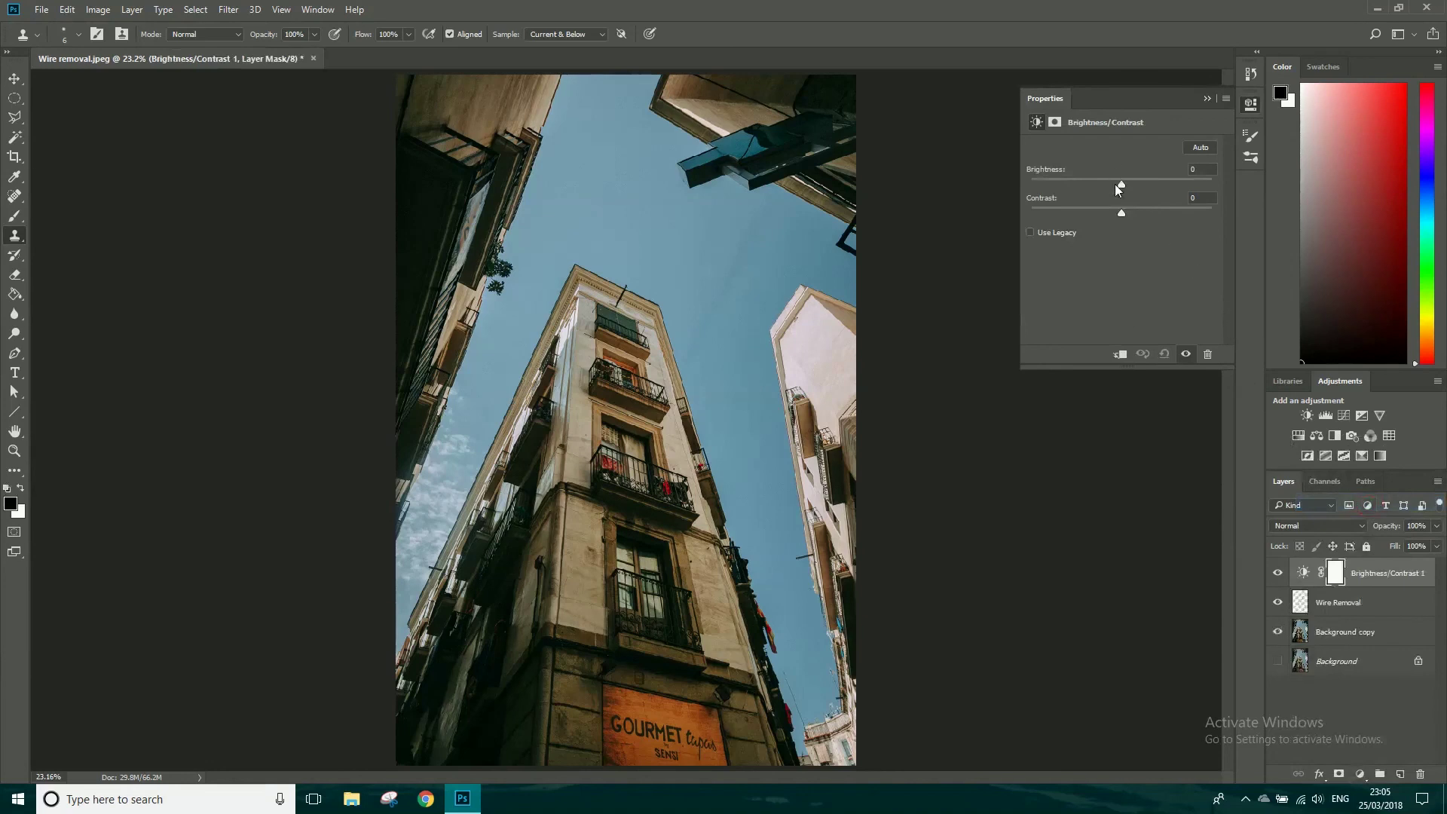
drag(1144, 216, 1221, 205)
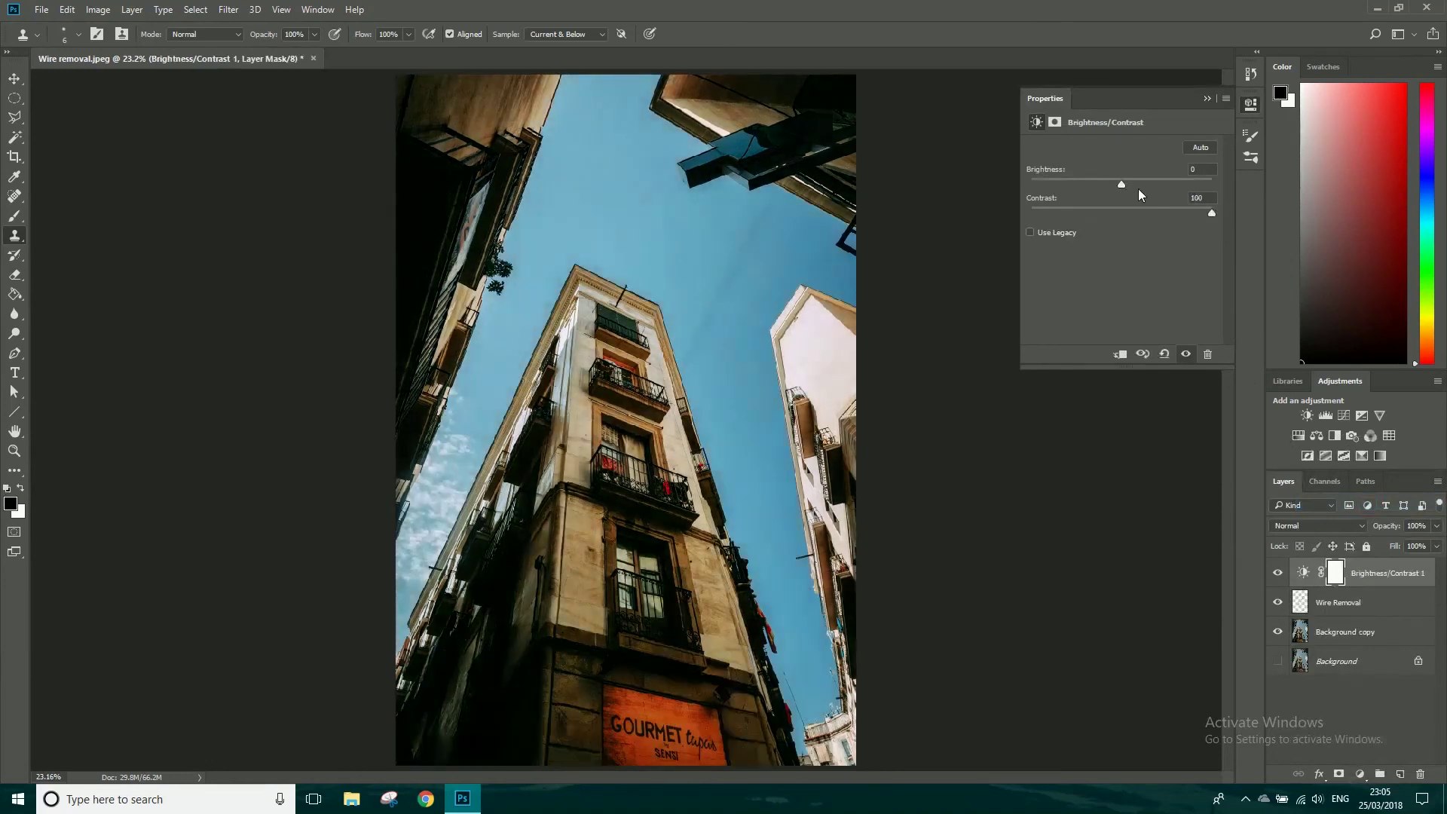
- Set the Brightness/Contrast adjustment layer's brightness to -44 while keeping its contrast at 100
drag(1120, 182, 1090, 187)
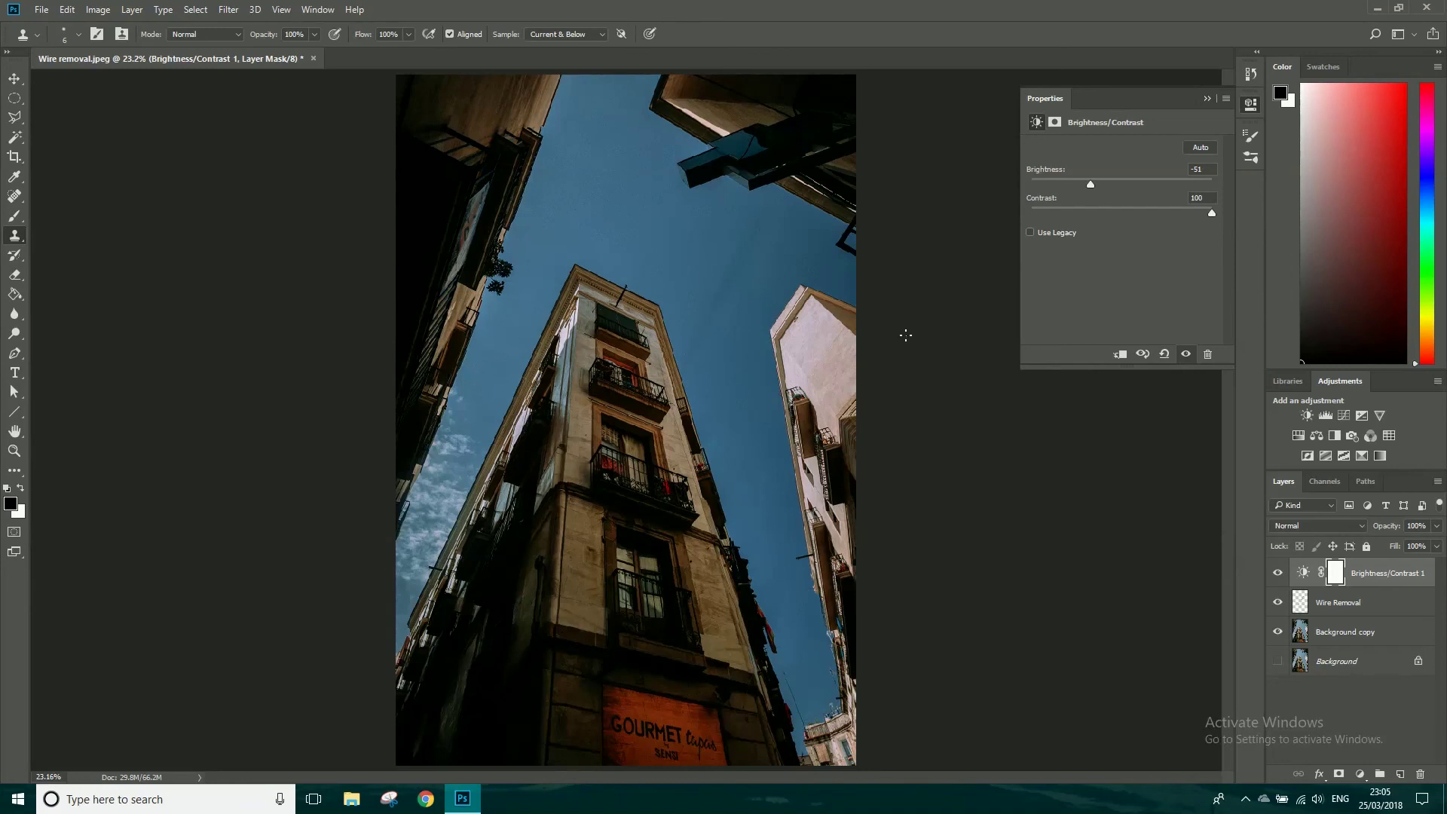
mouse_move(1086, 184)
mouse_down()
mouse_move(1131, 188)
mouse_move(1095, 200)
mouse_up()
mouse_move(1211, 214)
mouse_down()
mouse_move(1155, 220)
mouse_move(1227, 220)
mouse_up()
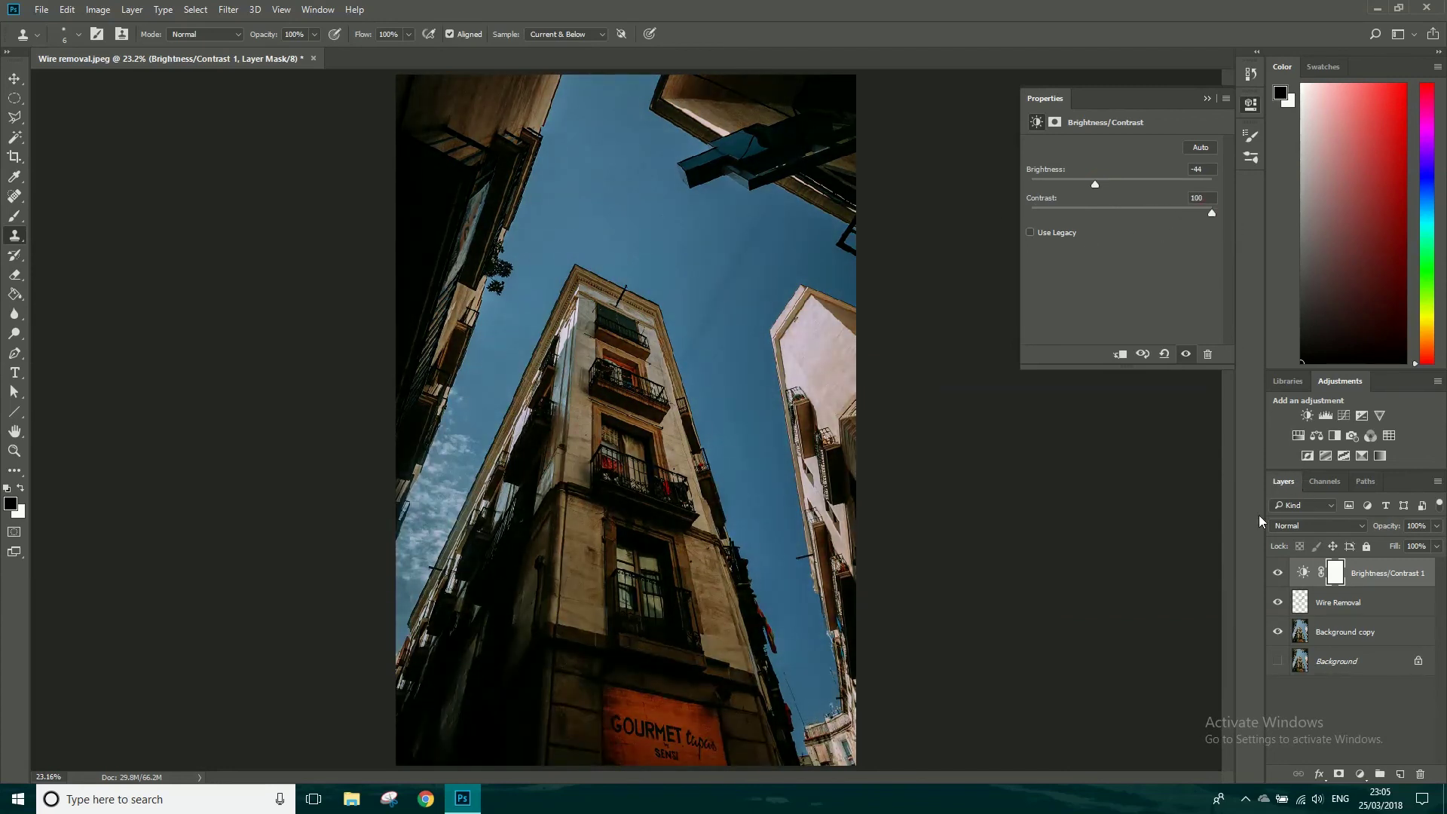
- Hide the Brightness/Contrast adjustment layer and make the Wire Removal layer active
click(1277, 575)
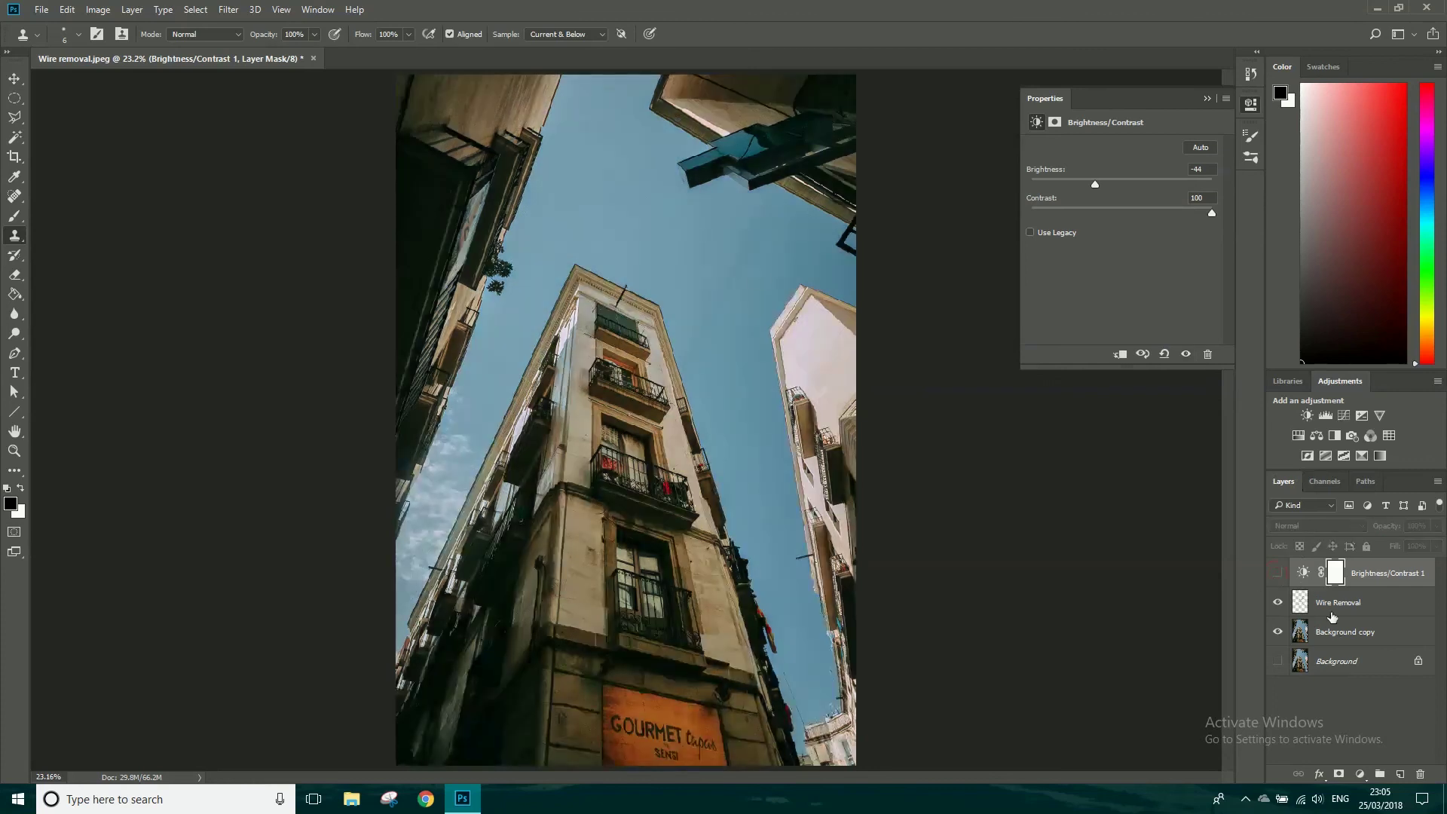
click(1331, 614)
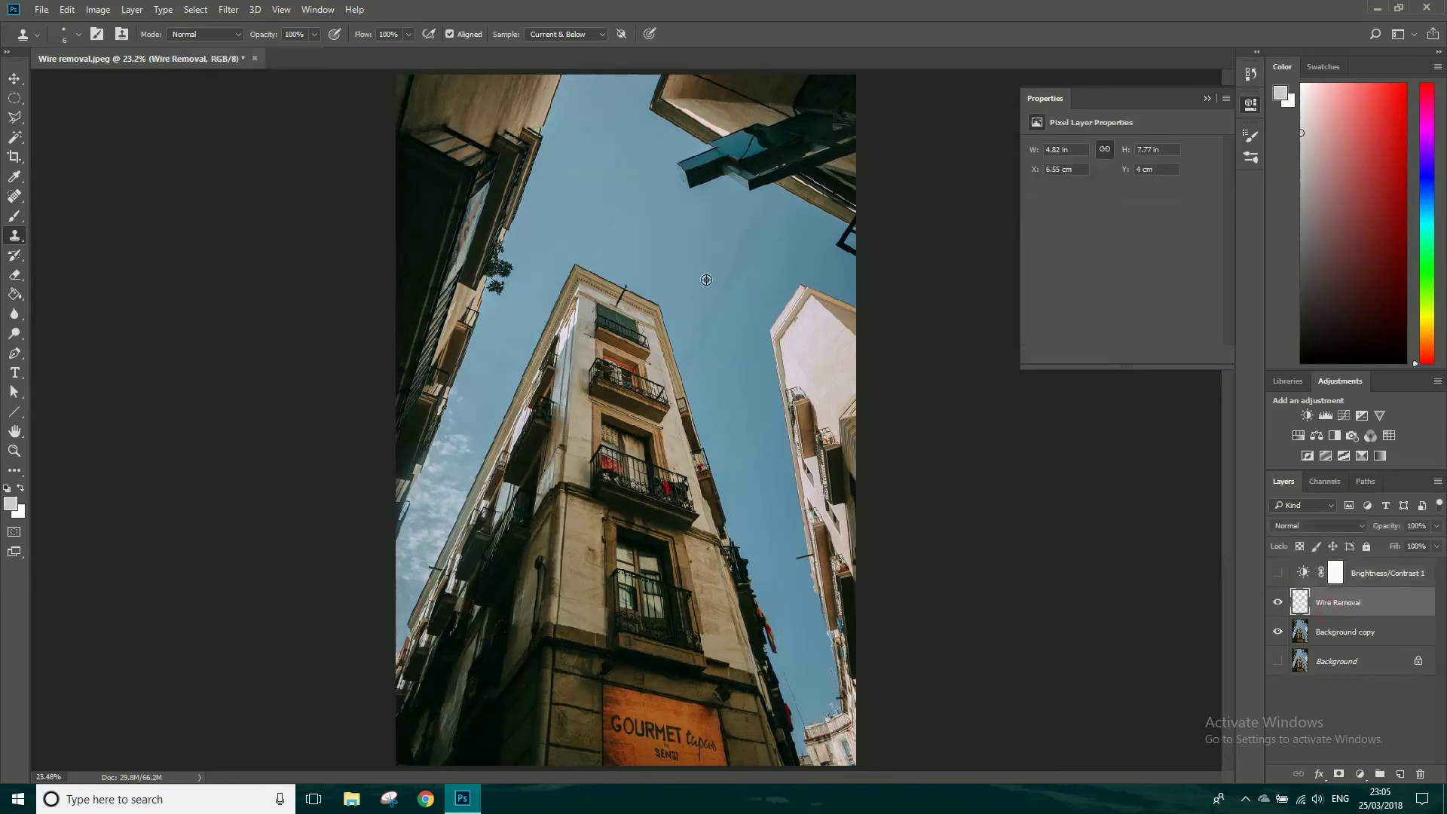
scroll(706, 280, up, 5)
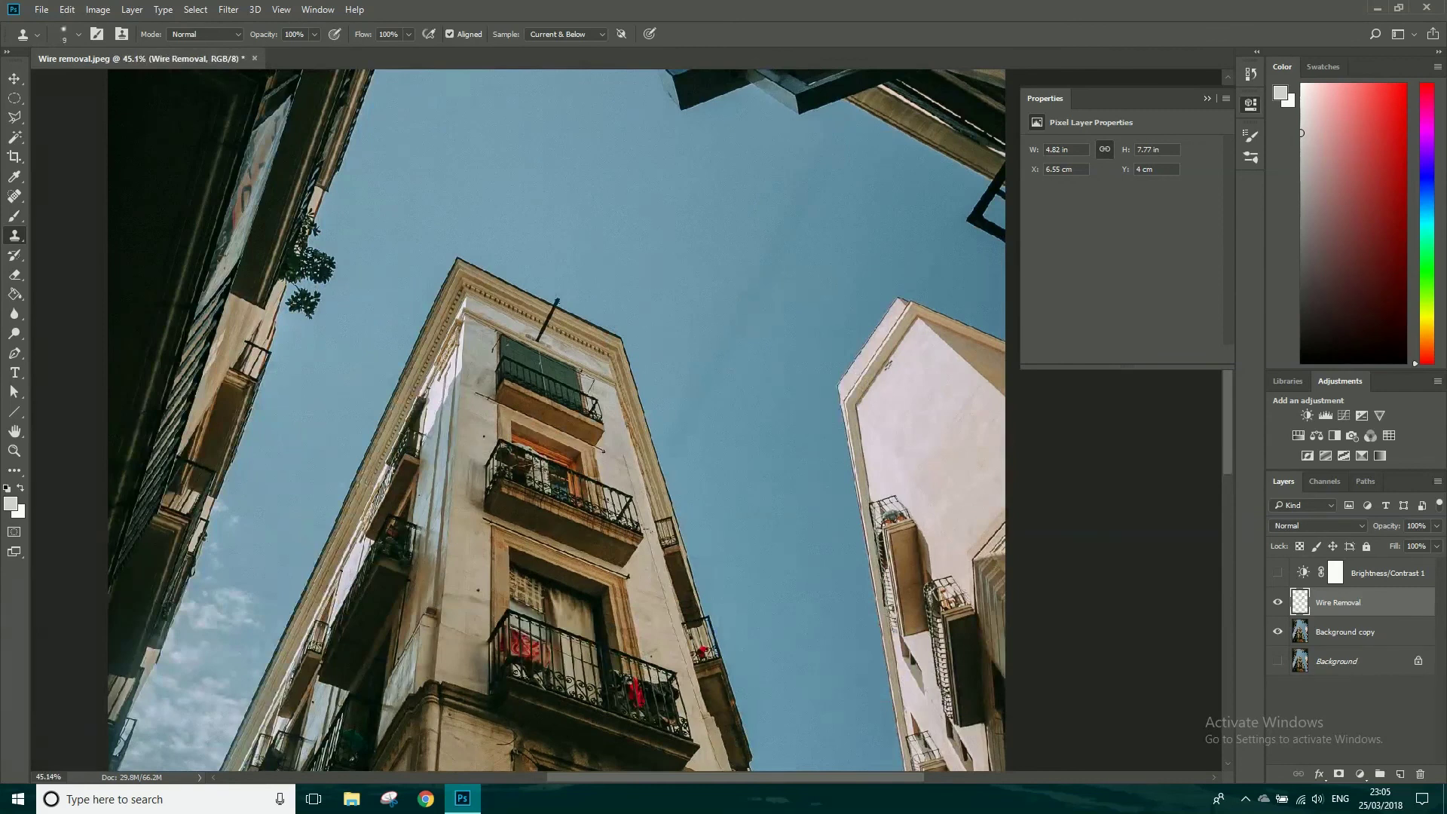
- Enlarge the Clone Stamp brush to 200 px with 0% hardness
key(bracketright)
key(bracketright)
key(bracketright)
key(bracketright)
key(bracketright)
key(bracketright)
click(121, 34)
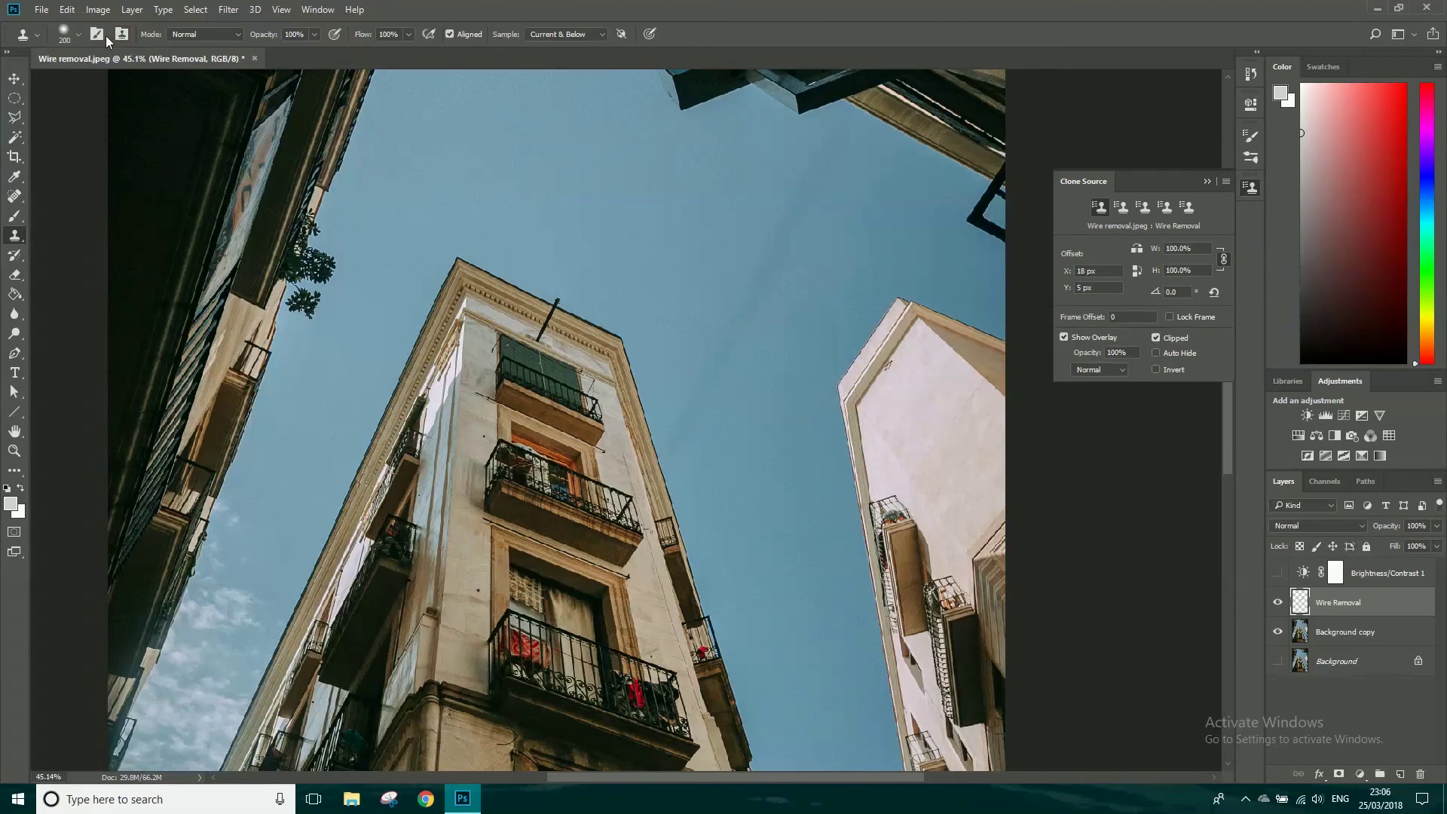
click(79, 33)
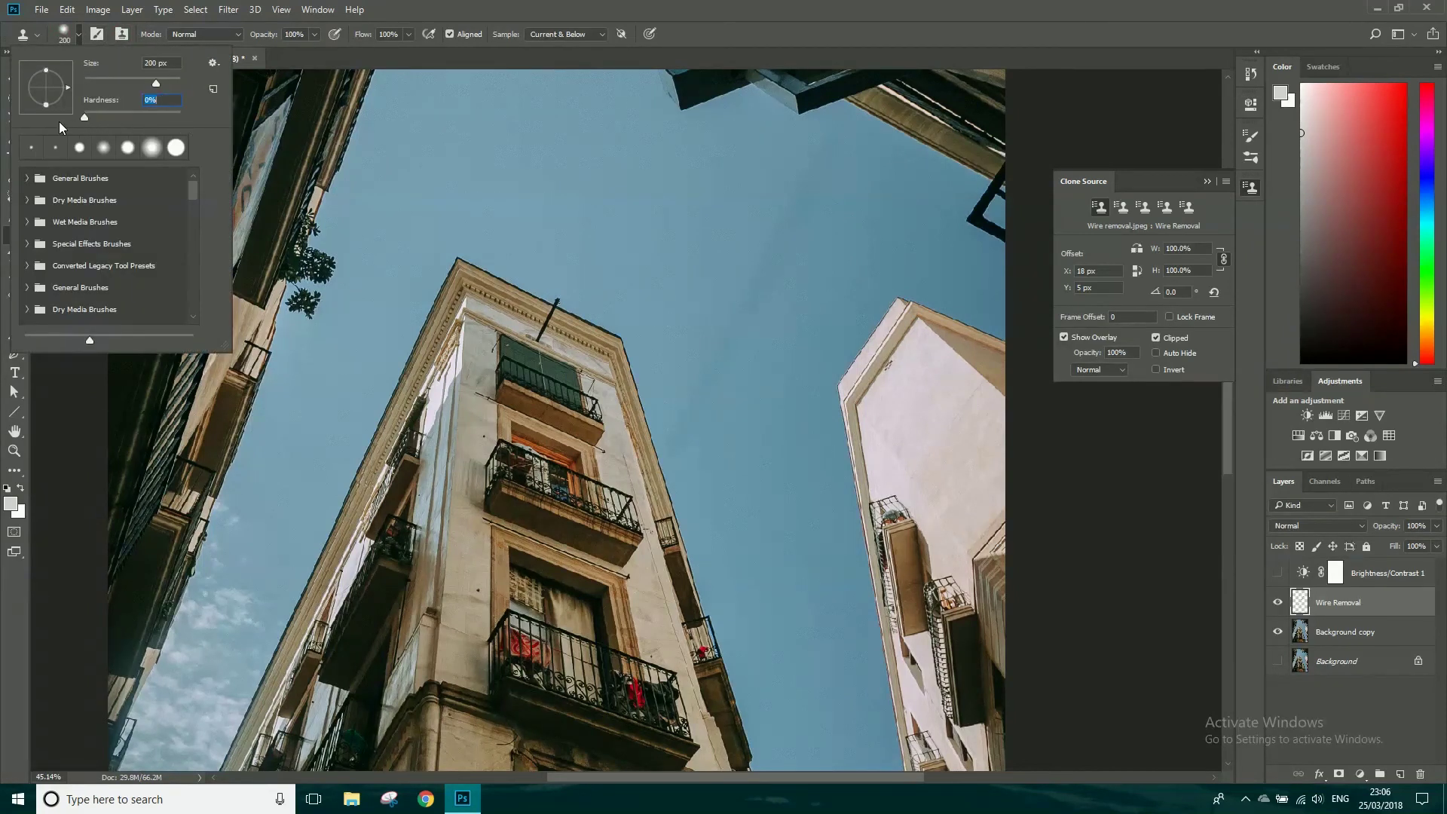
click(637, 240)
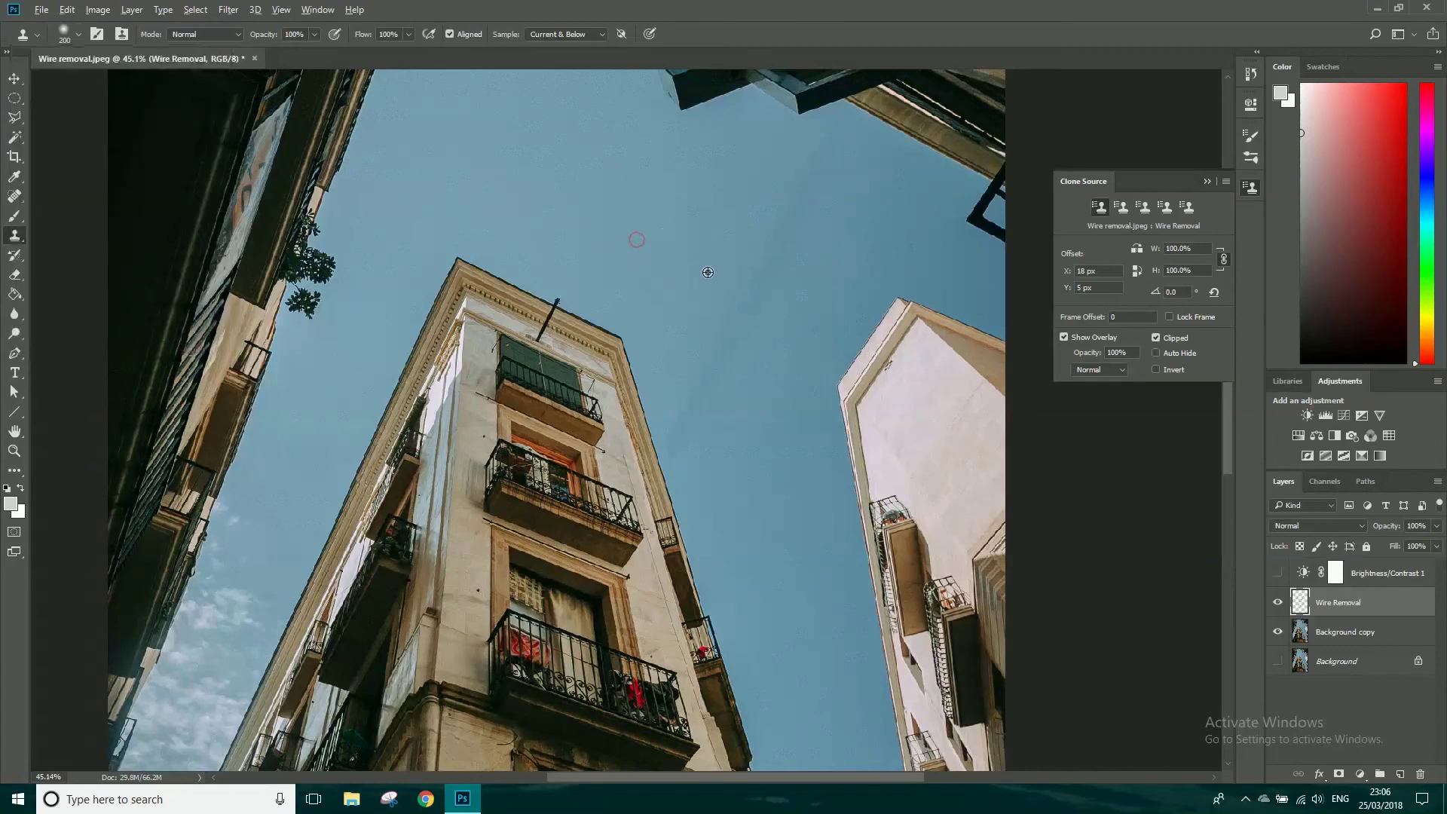
- Clone clear sky over the faint streak between the two buildings, checking it briefly with the Brightness/Contrast layer shown
alt+click(650, 244)
mouse_move(739, 300)
mouse_down()
mouse_move(747, 316)
mouse_move(789, 224)
mouse_up()
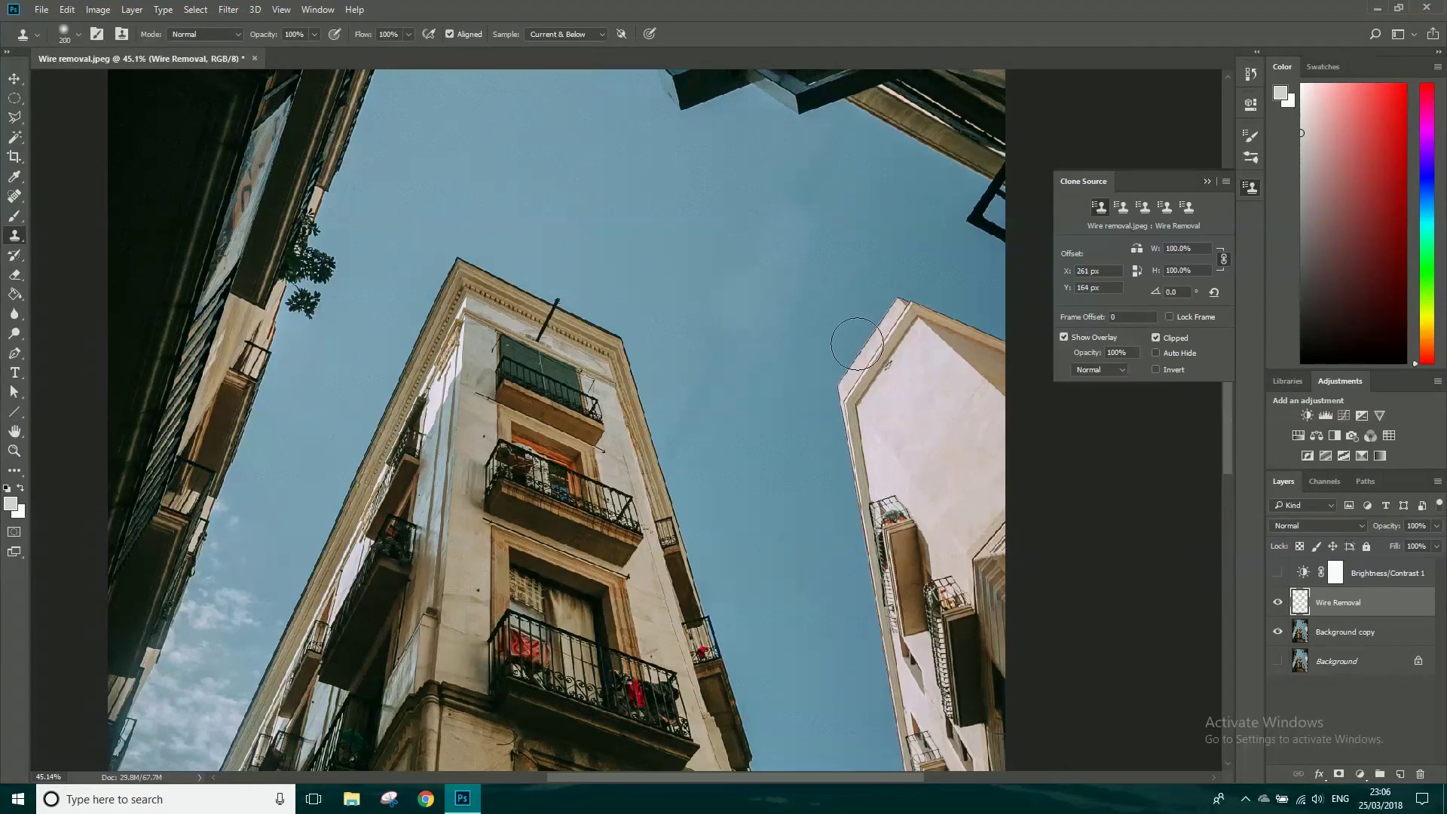
click(1279, 572)
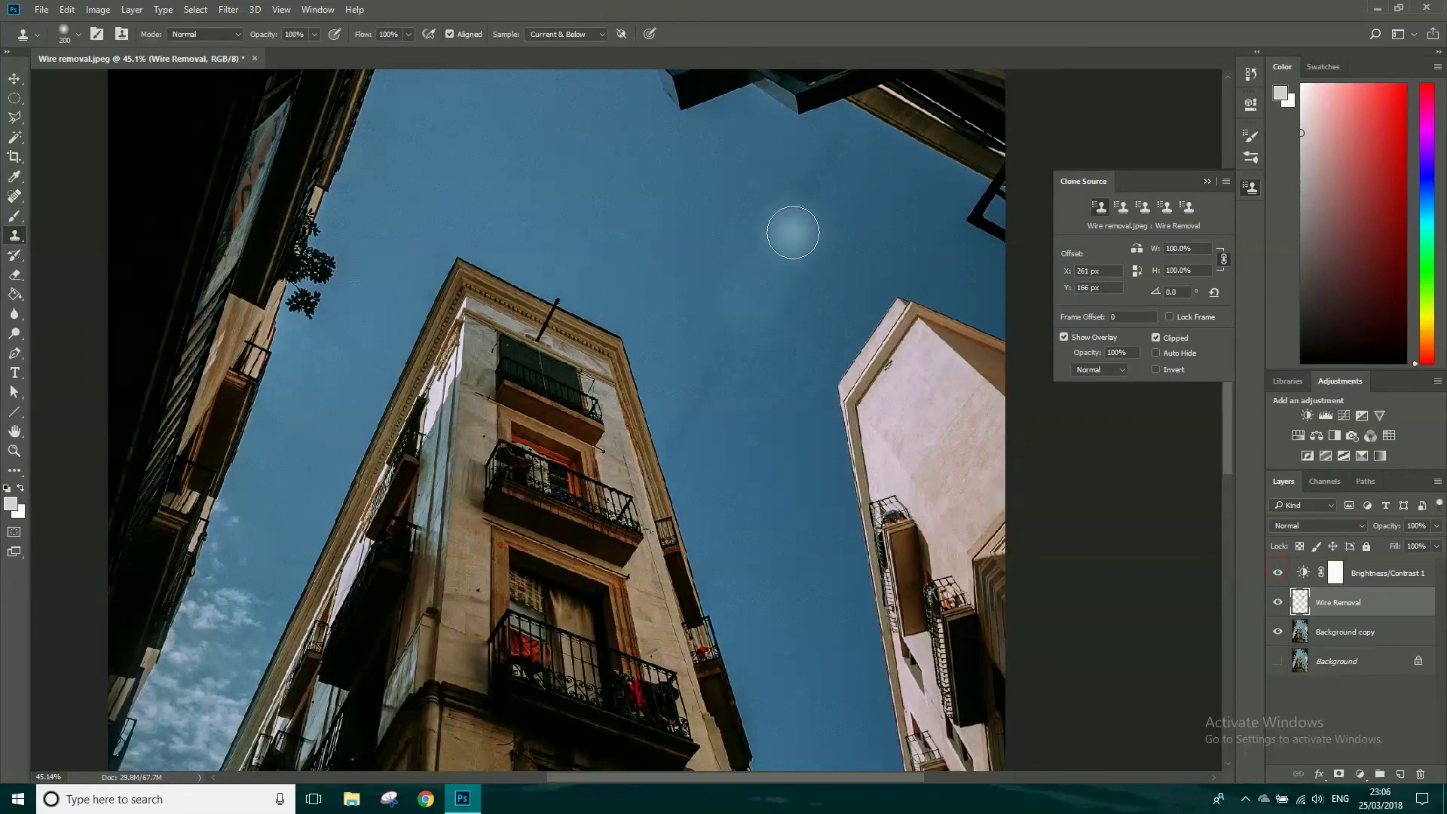
alt+click(765, 416)
click(720, 381)
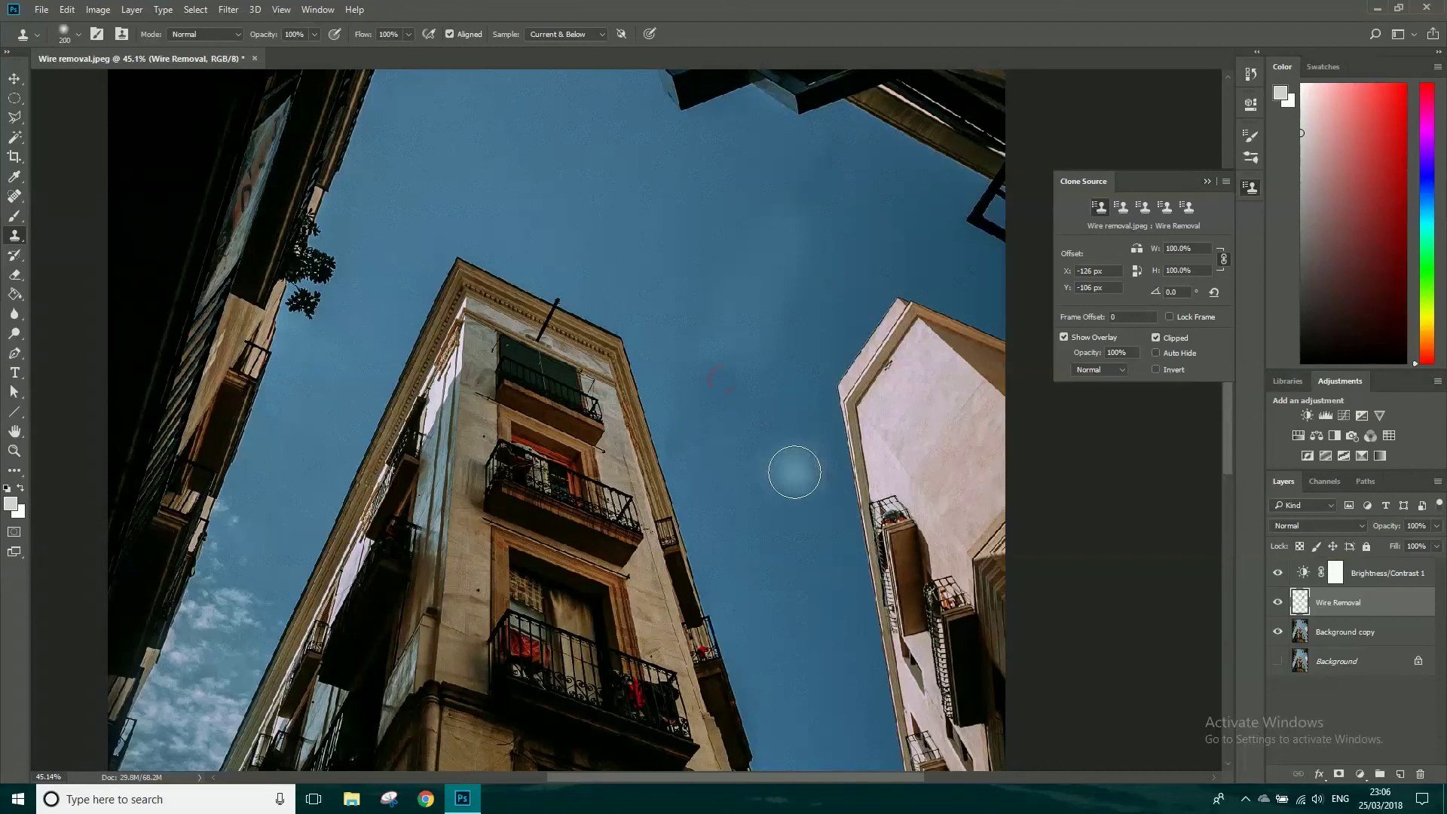
alt+click(649, 249)
click(706, 362)
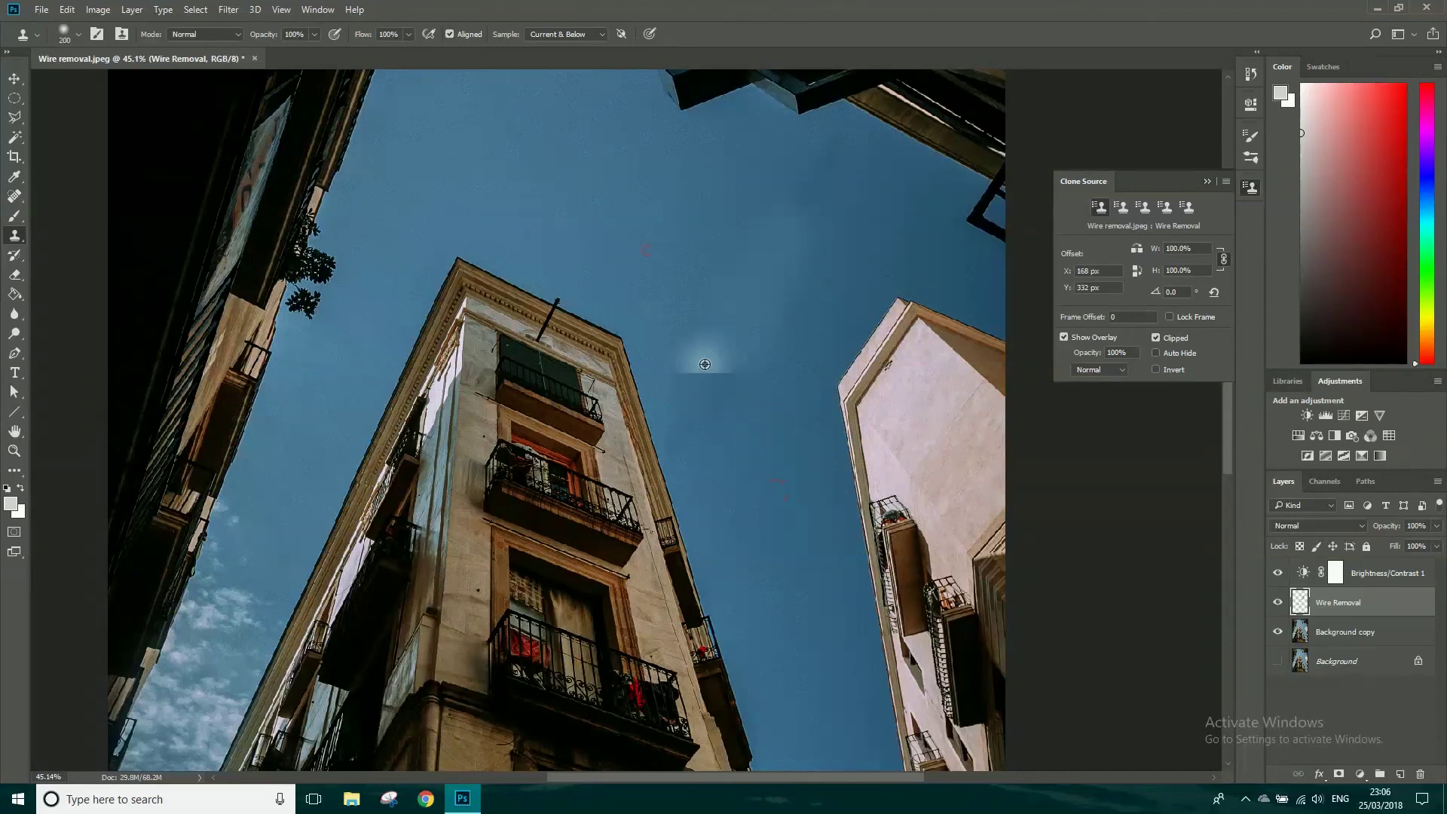
click(1277, 574)
drag(790, 221, 829, 147)
key(ctrl+z)
alt+click(875, 214)
mouse_move(814, 200)
mouse_down()
mouse_move(805, 167)
mouse_move(825, 145)
mouse_move(856, 236)
mouse_move(846, 261)
mouse_up()
key(ctrl+z)
- Blend the uneven sky patches above the pale building by cloning nearby sky at 41% opacity
alt+click(851, 271)
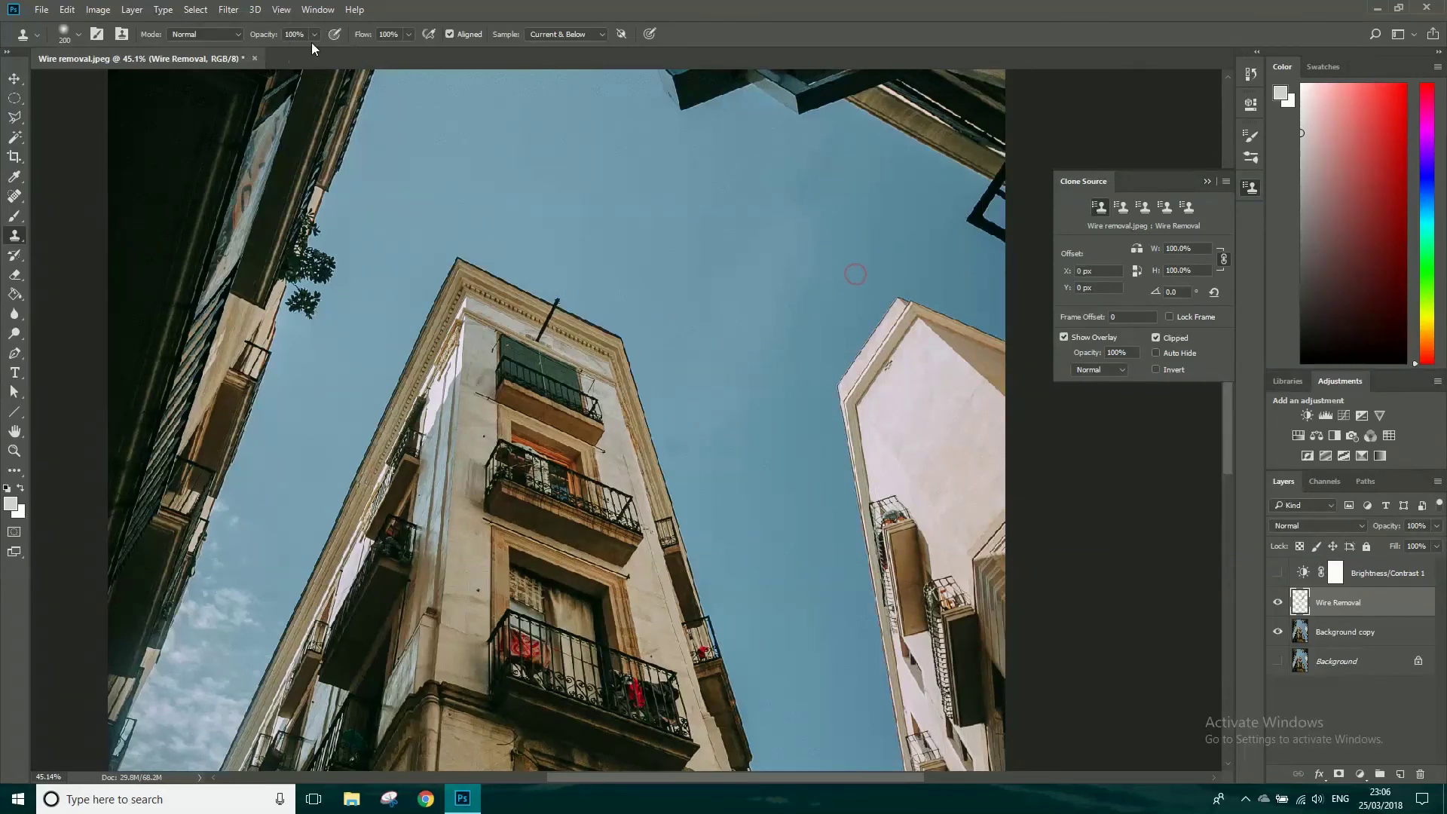
drag(267, 53, 273, 53)
click(790, 230)
drag(837, 135, 820, 188)
drag(799, 230, 753, 281)
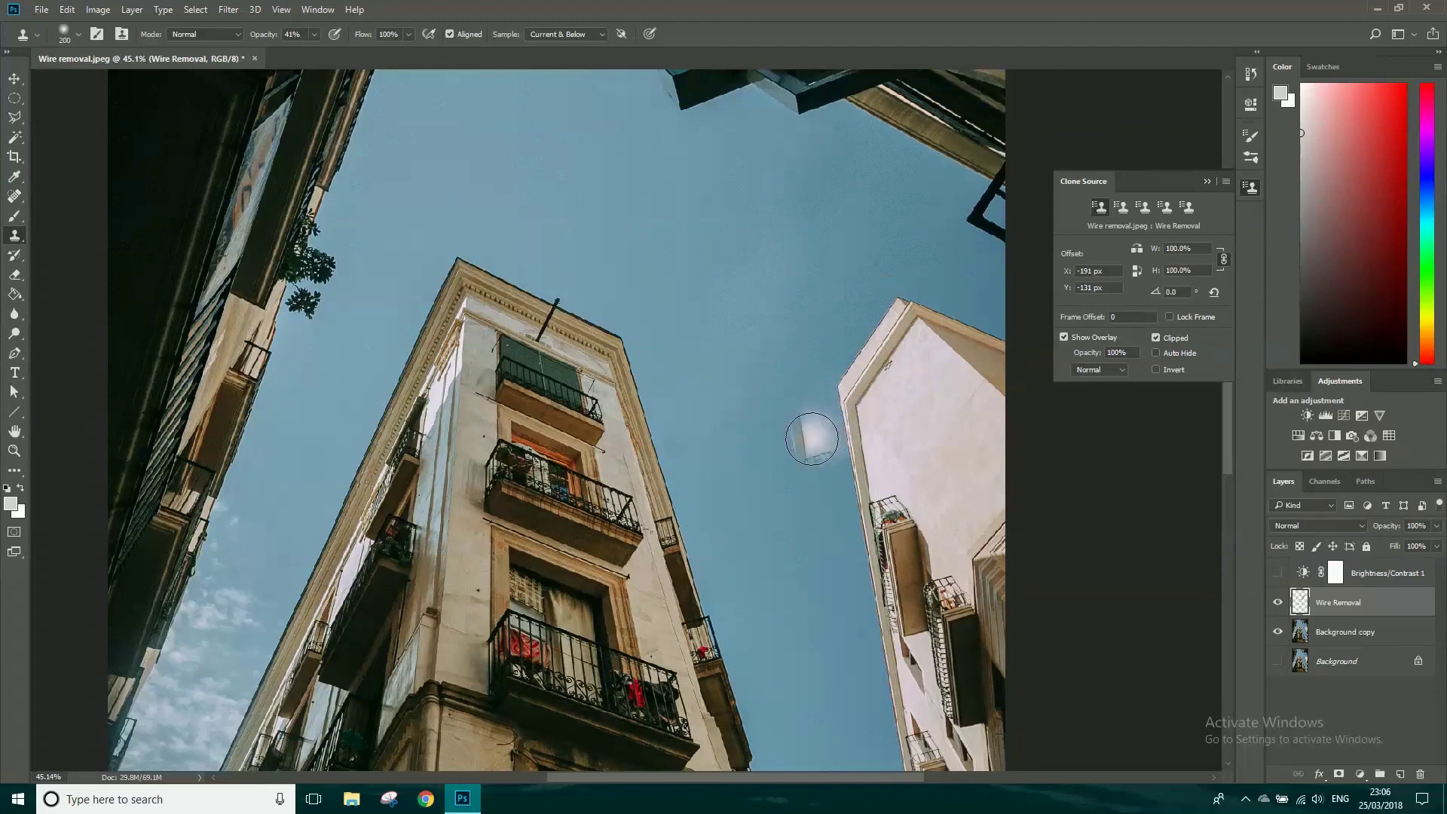
- Compare the whole photo with and without the Wire Removal layer's retouched sky
scroll(812, 439, down, 5)
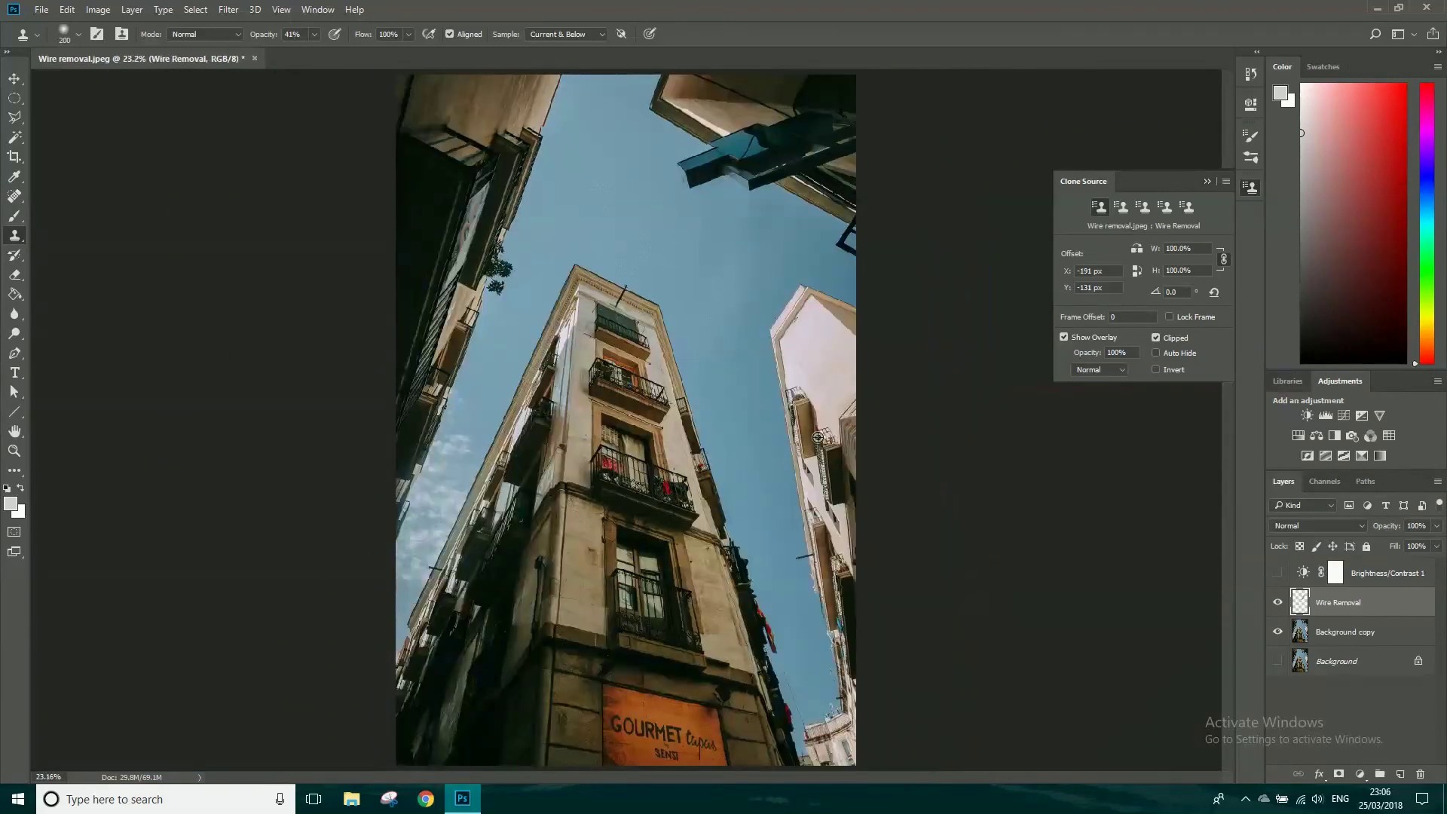
scroll(818, 437, down, 1)
click(1278, 603)
click(1278, 603)
click(1278, 603)
click(1278, 603)
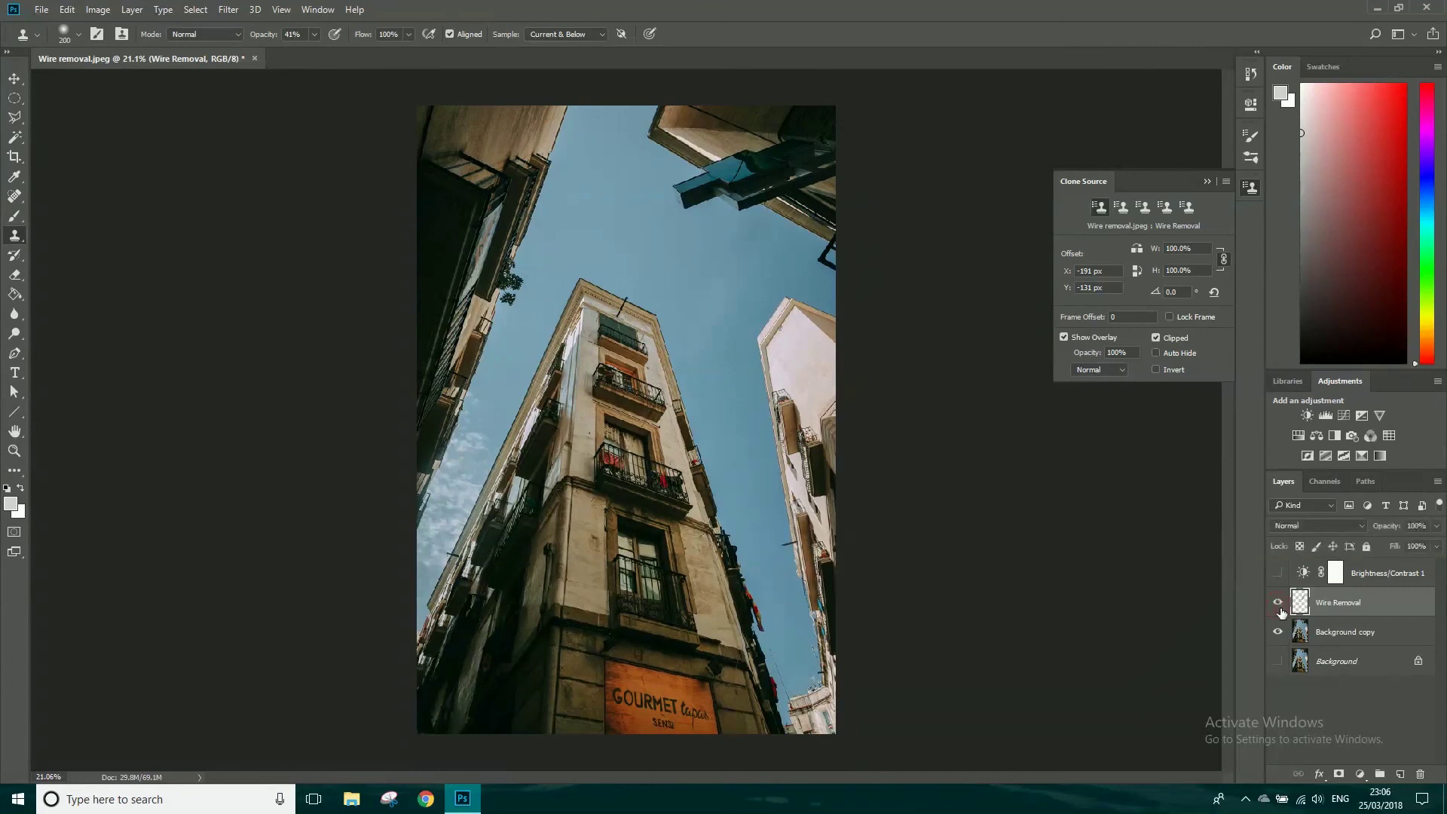